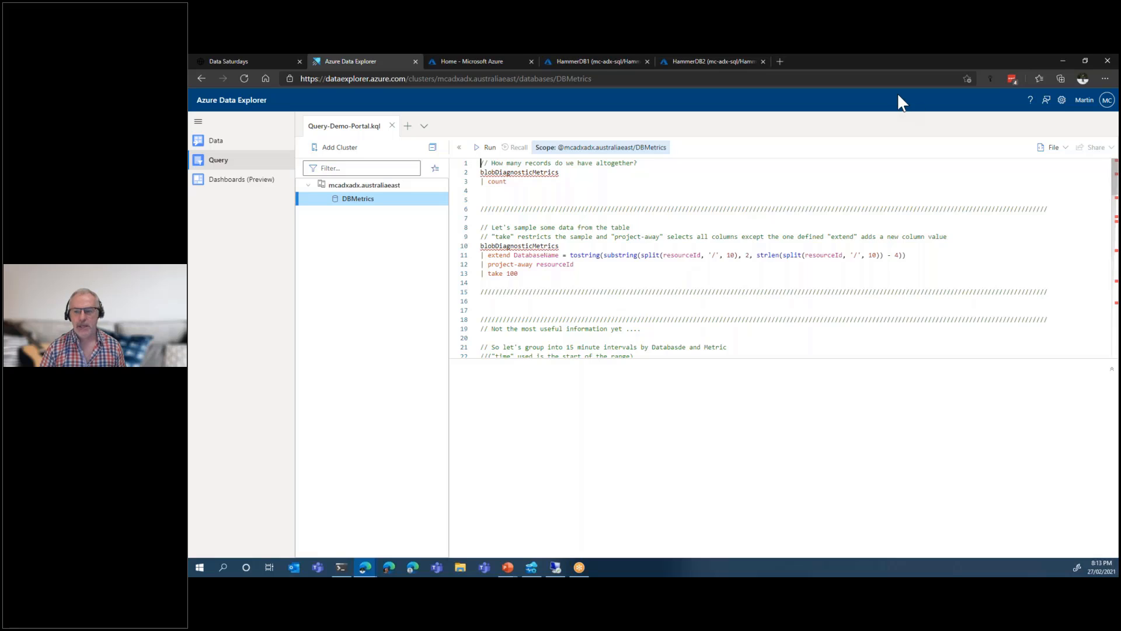
Take the browser window out of full-screen size and resize it to cover most of the desktop above the taskbar
{"action": "left_click_drag", "start_coordinate": [941, 68], "coordinate": [504, 181]}
{"action": "left_click", "coordinate": [611, 179]}
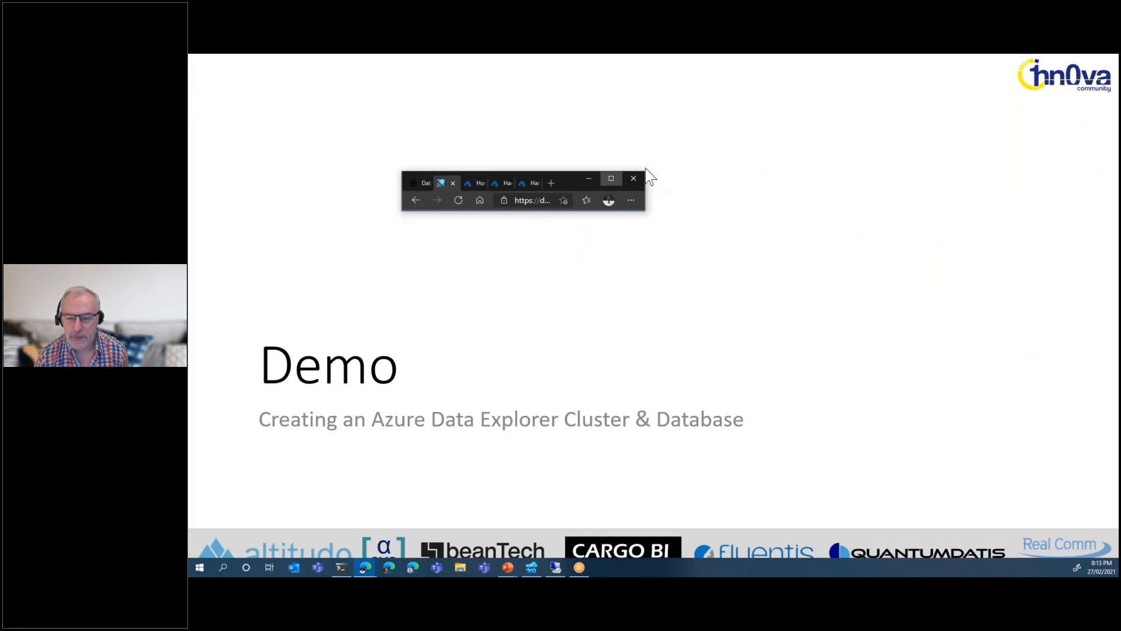
{"action": "left_click", "coordinate": [1085, 60]}
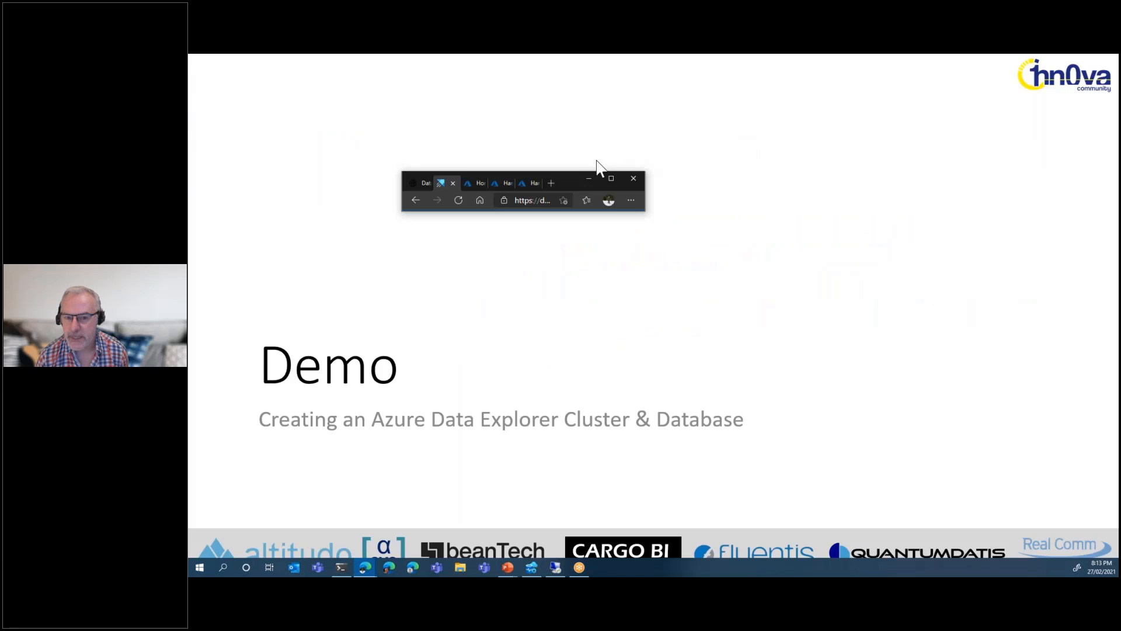
{"action": "left_click_drag", "start_coordinate": [566, 175], "coordinate": [359, 86]}
{"action": "left_click_drag", "start_coordinate": [438, 121], "coordinate": [1109, 549]}
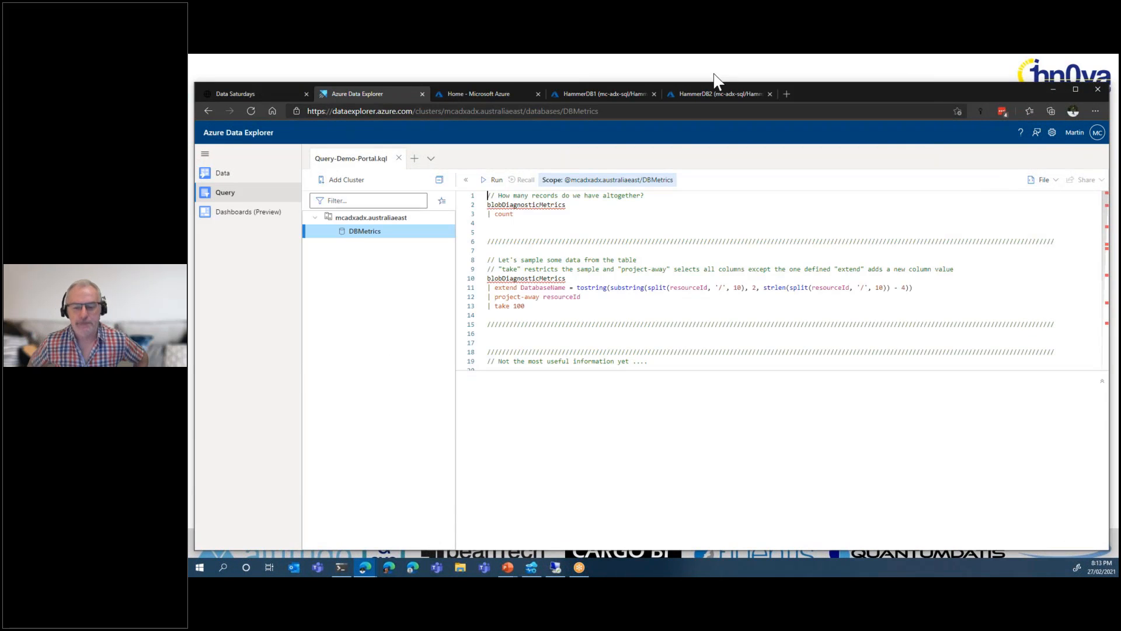
Search the Azure portal for "azure data explorer" and open the Azure Data Explorer Clusters service
{"action": "left_click", "coordinate": [479, 94]}
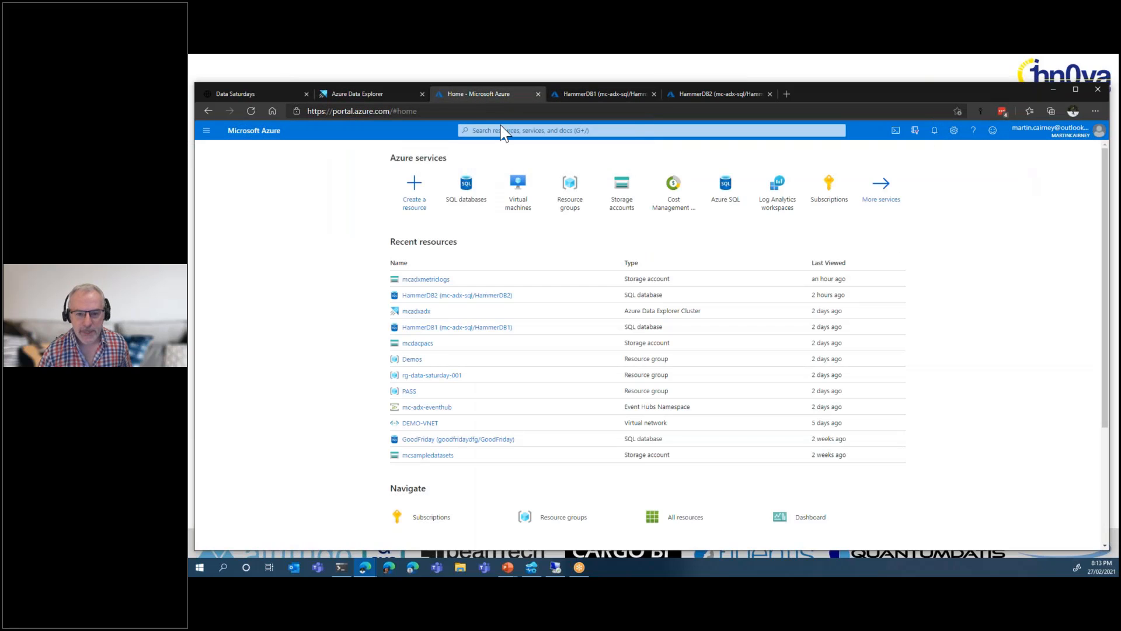
{"action": "left_click", "coordinate": [503, 131]}
{"action": "type", "text": "a"}
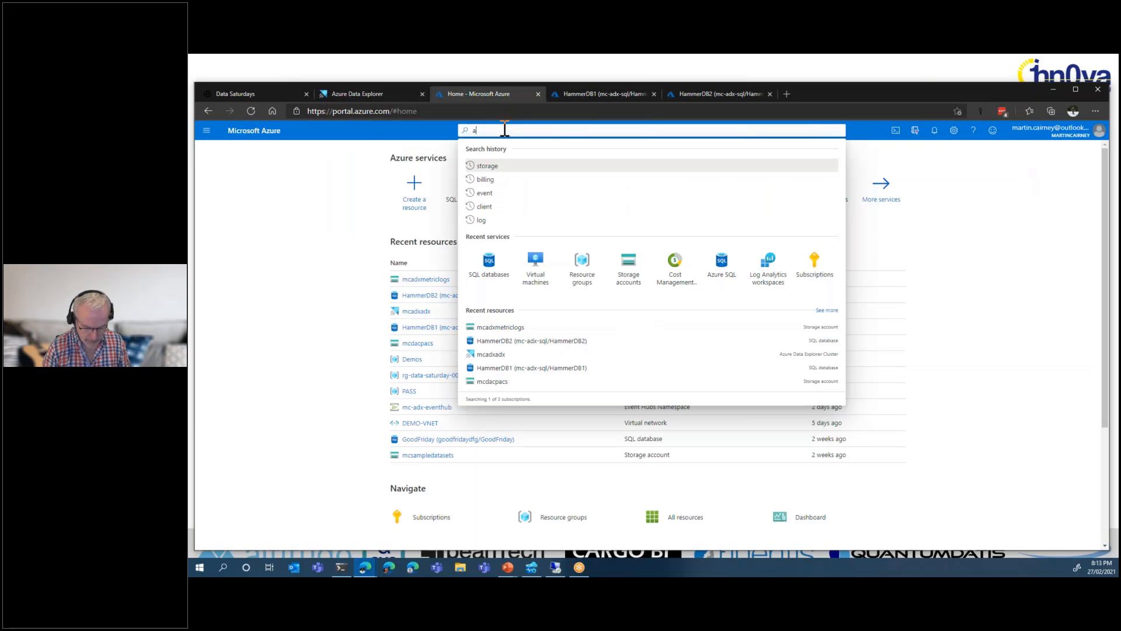
{"action": "type", "text": "zure data"}
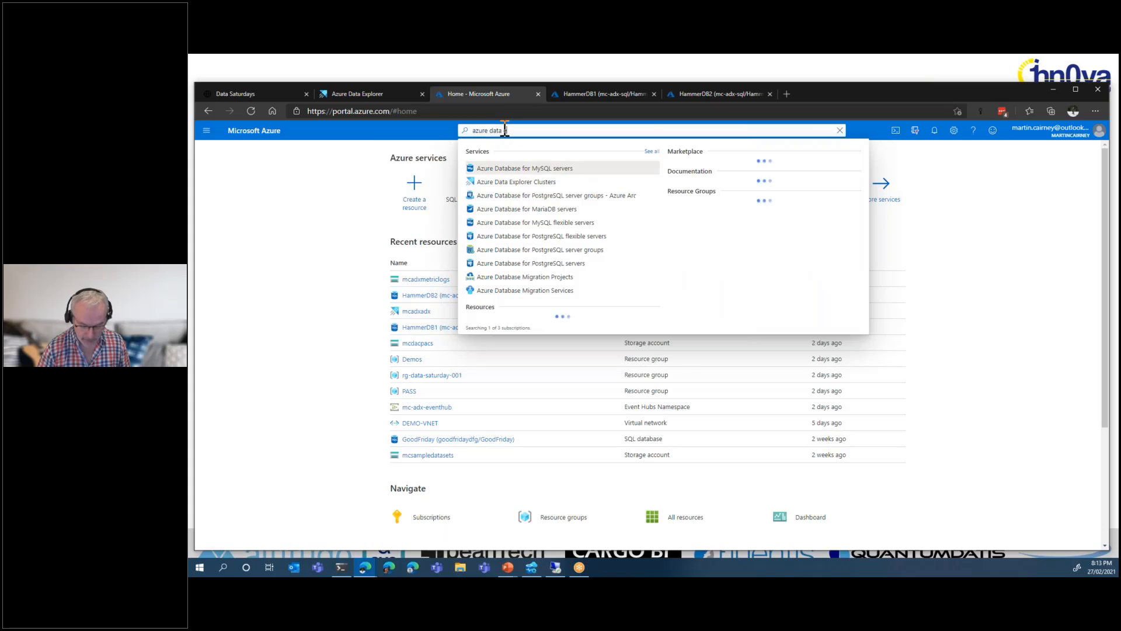
{"action": "type", "text": " explorer"}
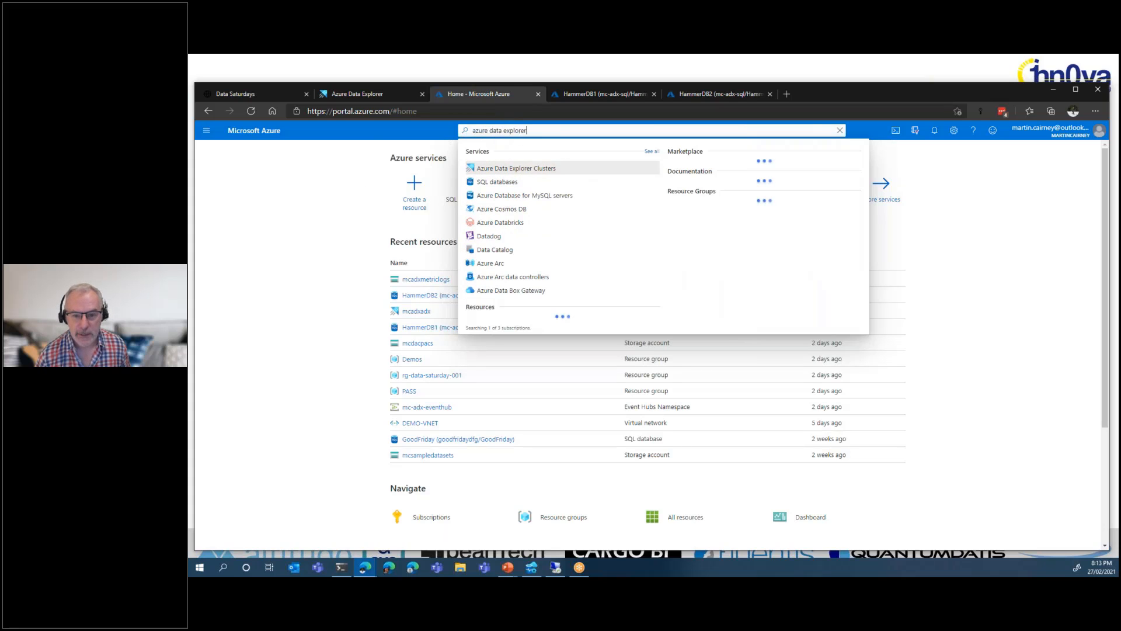
{"action": "left_click", "coordinate": [505, 169]}
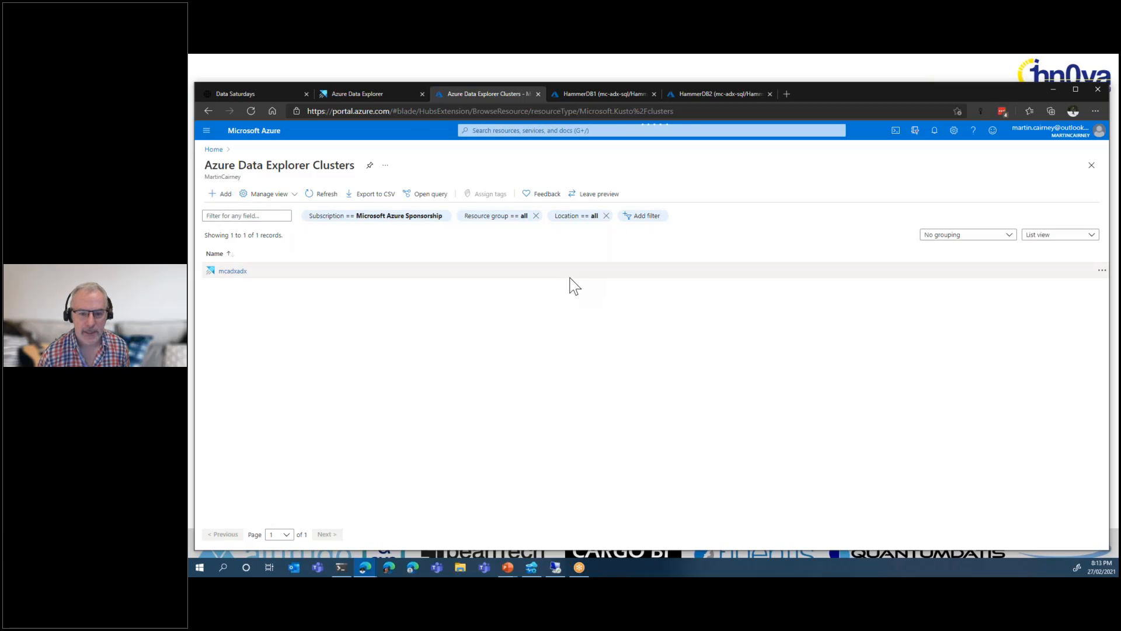
Start creating a new Azure Data Explorer cluster and assign it to the existing Demos resource group
{"action": "left_click", "coordinate": [222, 194]}
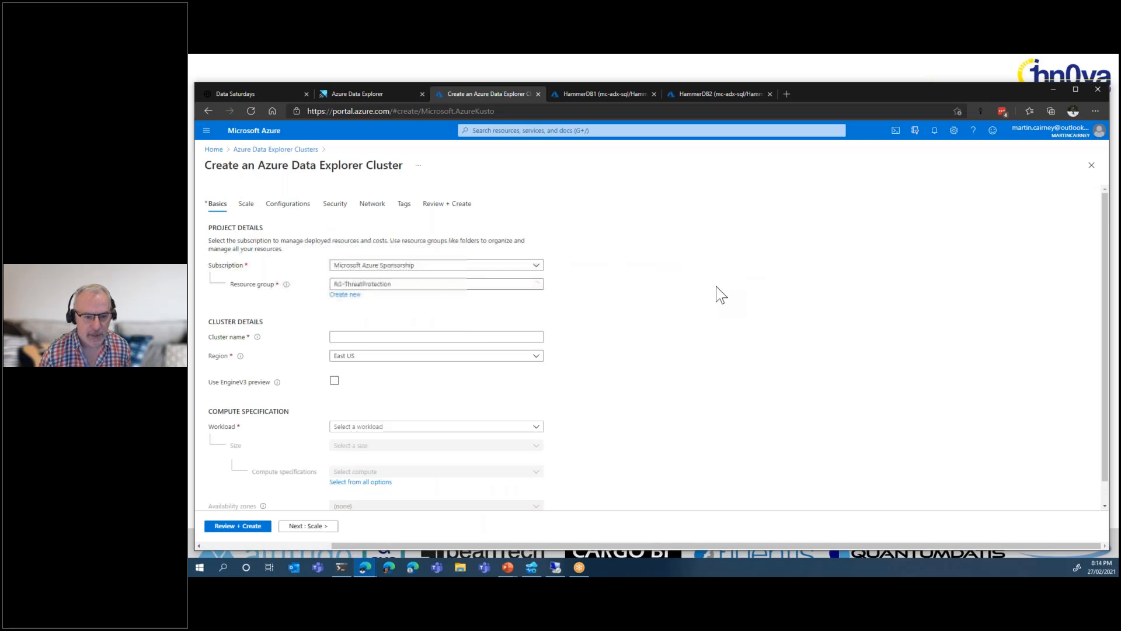
{"action": "scroll", "coordinate": [727, 277], "scroll_direction": "down", "scroll_amount": 1}
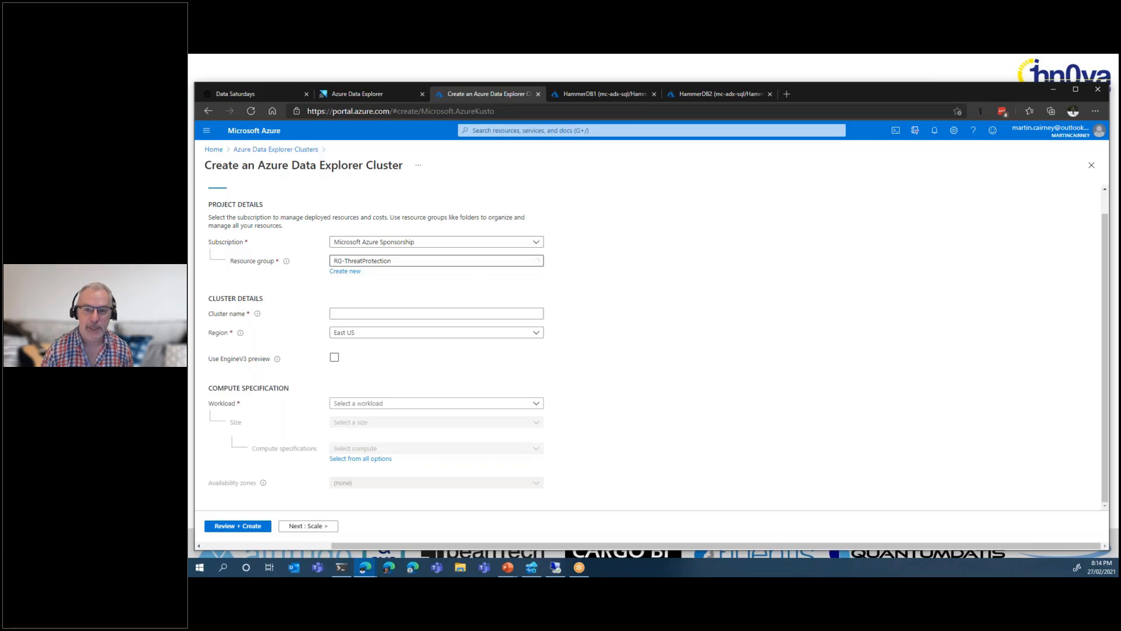
{"action": "left_click", "coordinate": [441, 263]}
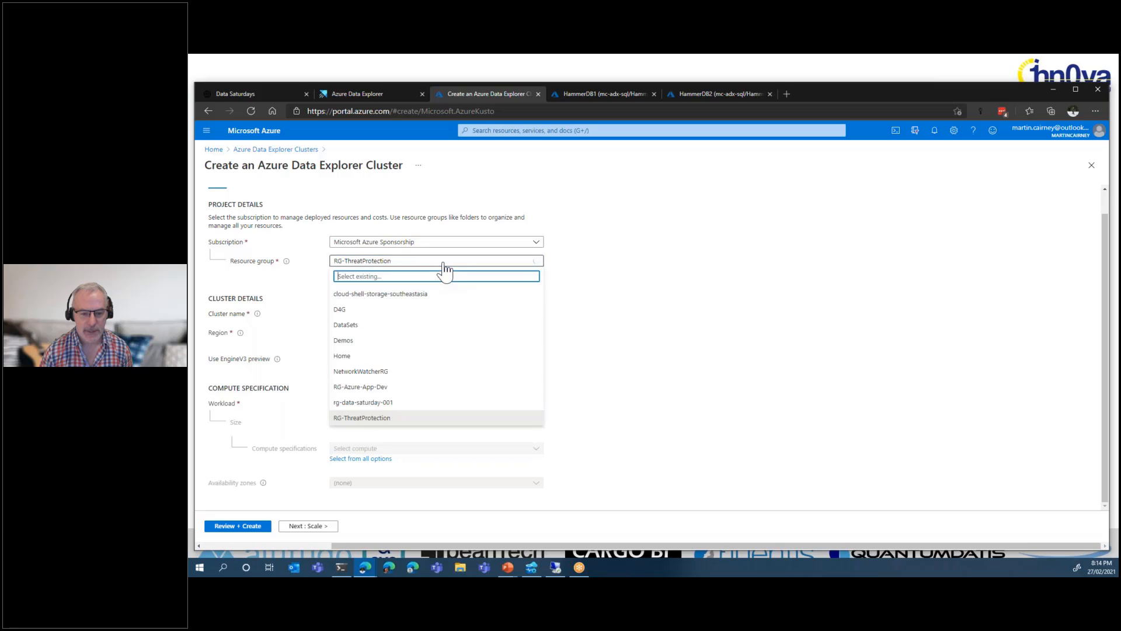
{"action": "left_click", "coordinate": [346, 341]}
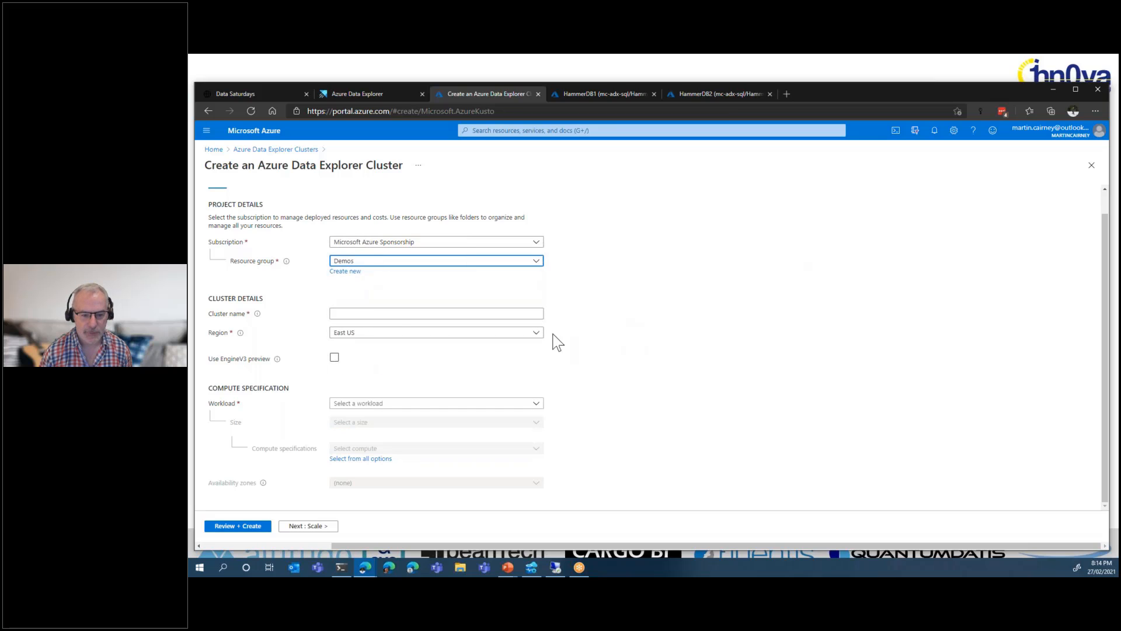
Name the new cluster mcdatasaturday
{"action": "left_click", "coordinate": [391, 314]}
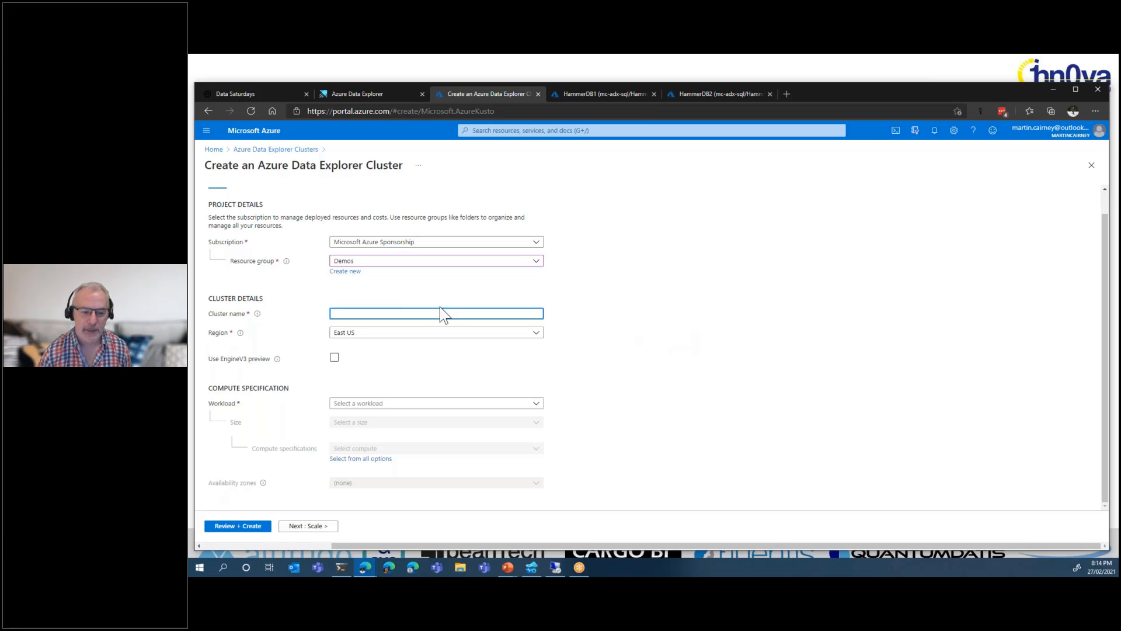
{"action": "mouse_move", "coordinate": [256, 317]}
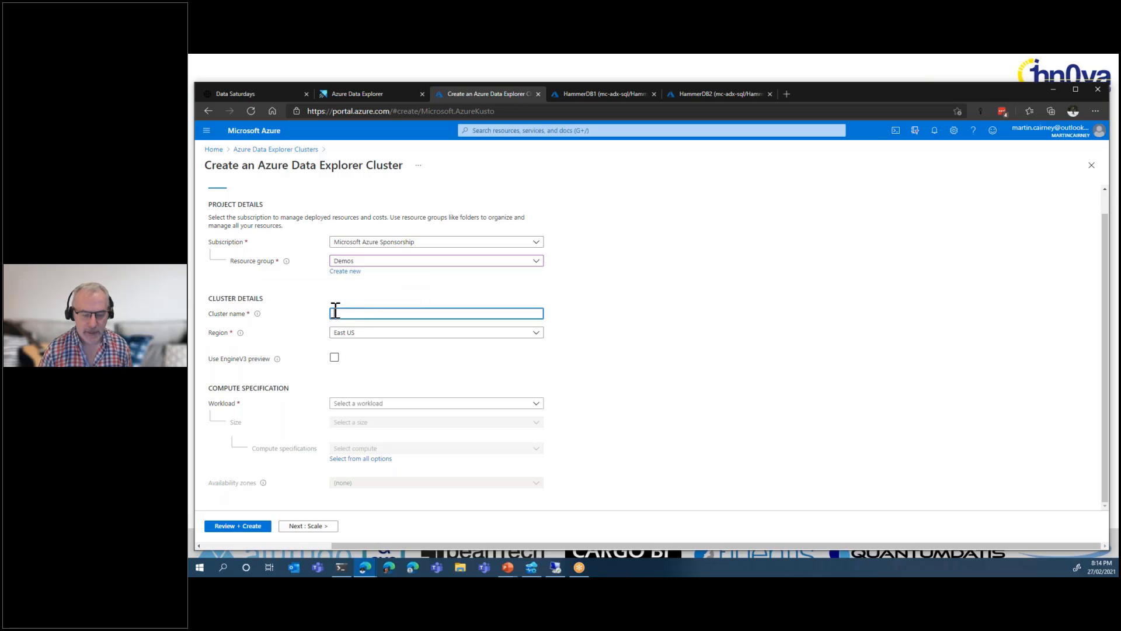
{"action": "type", "text": "mc"}
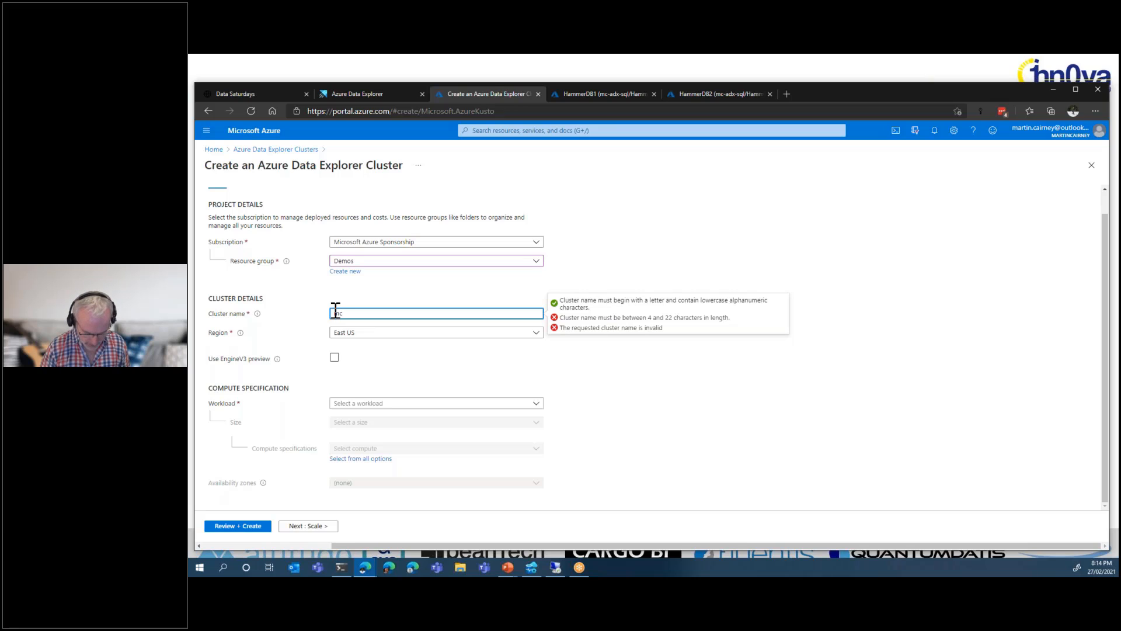
{"action": "type", "text": "datasat"}
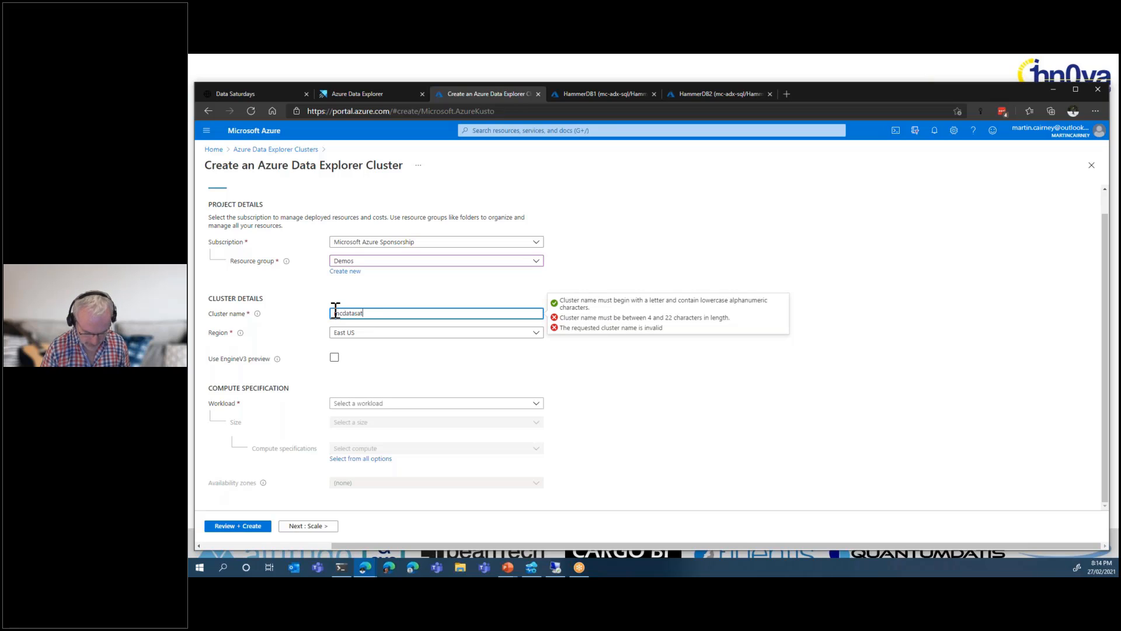
{"action": "type", "text": "urday"}
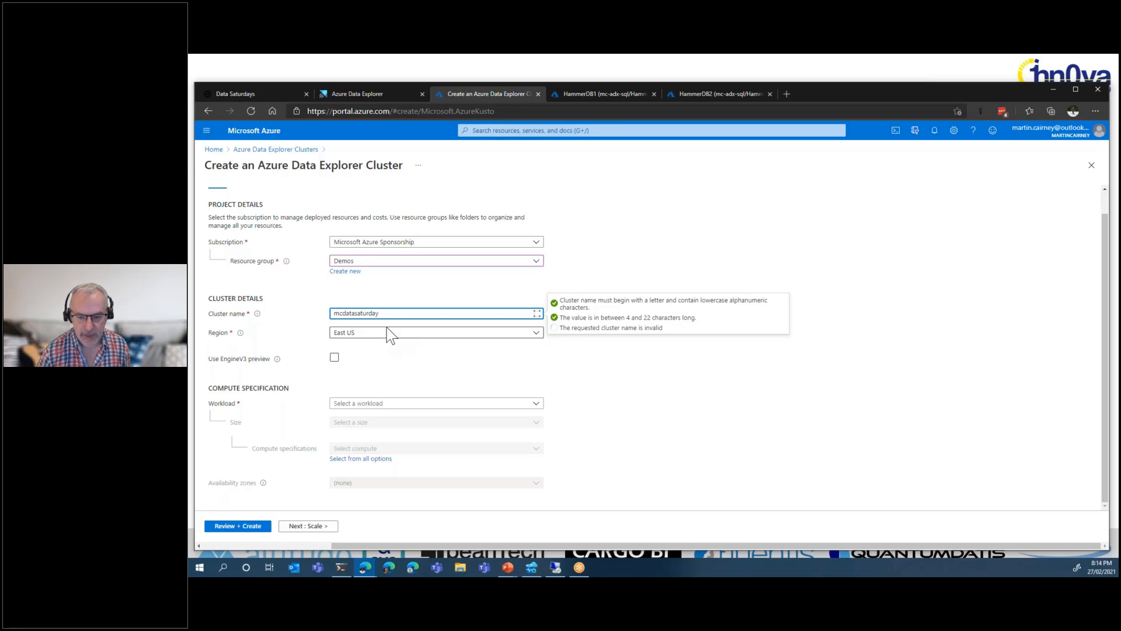
Set the cluster's region to Australia Southeast
{"action": "left_click", "coordinate": [363, 337]}
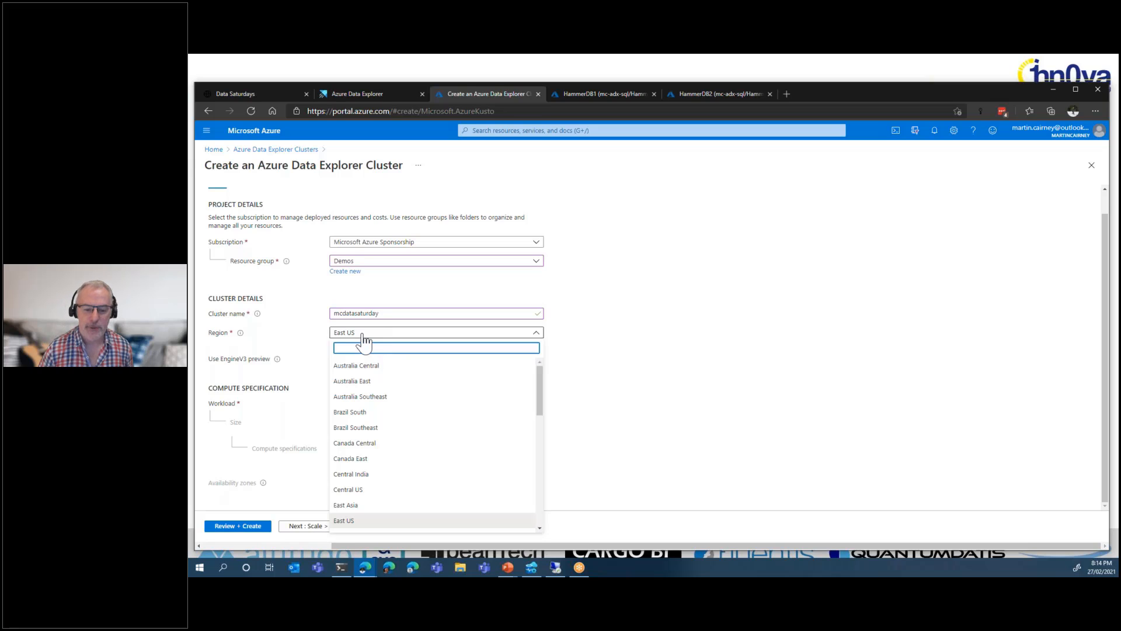
{"action": "left_click", "coordinate": [541, 385]}
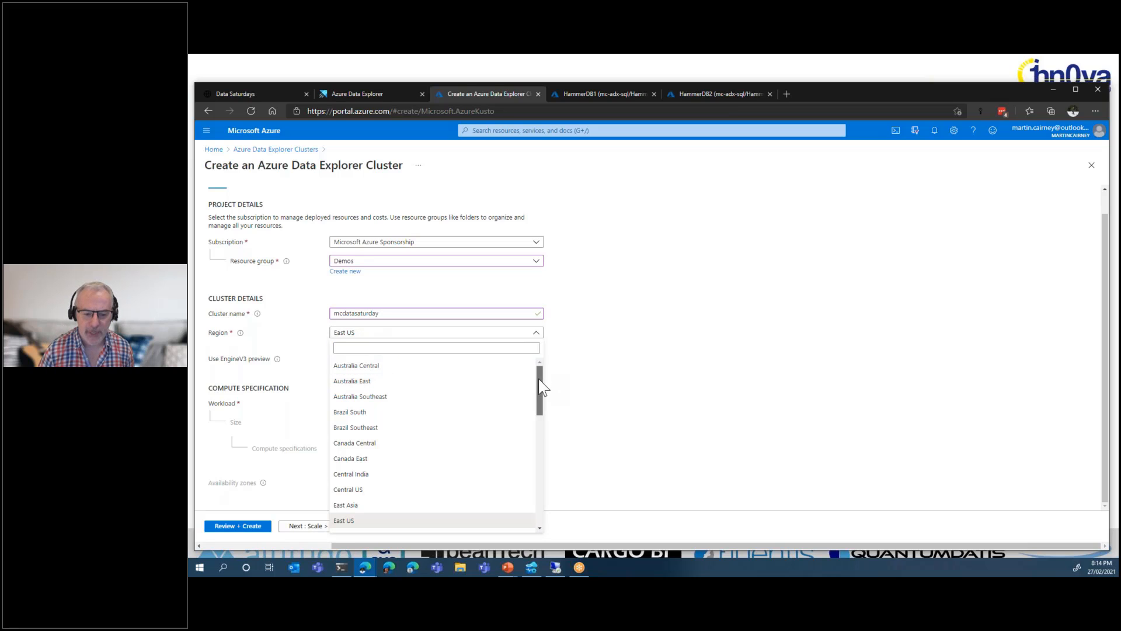
{"action": "left_click_drag", "start_coordinate": [540, 385], "coordinate": [541, 517]}
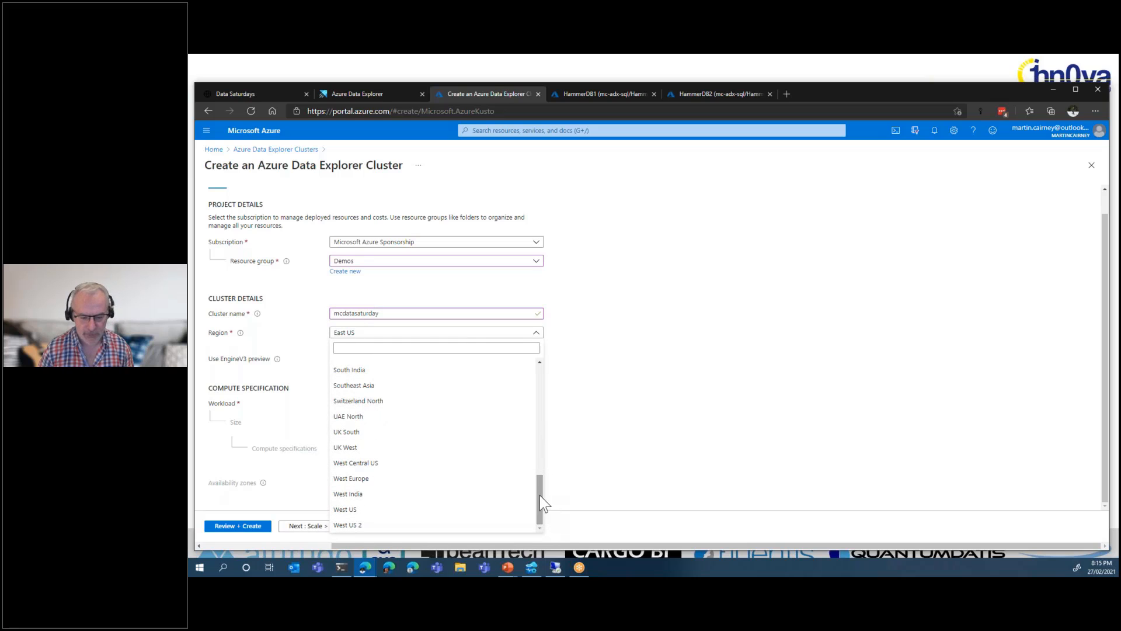
{"action": "left_click_drag", "start_coordinate": [539, 495], "coordinate": [540, 470]}
{"action": "scroll", "coordinate": [540, 470], "scroll_direction": "up", "scroll_amount": 8}
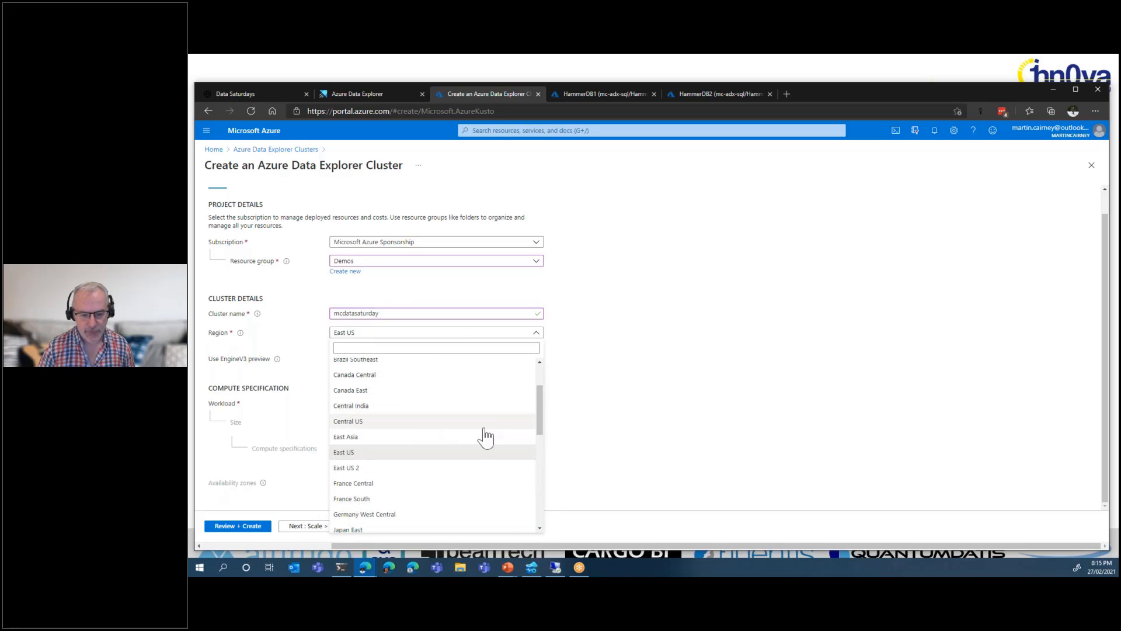
{"action": "left_click", "coordinate": [432, 397]}
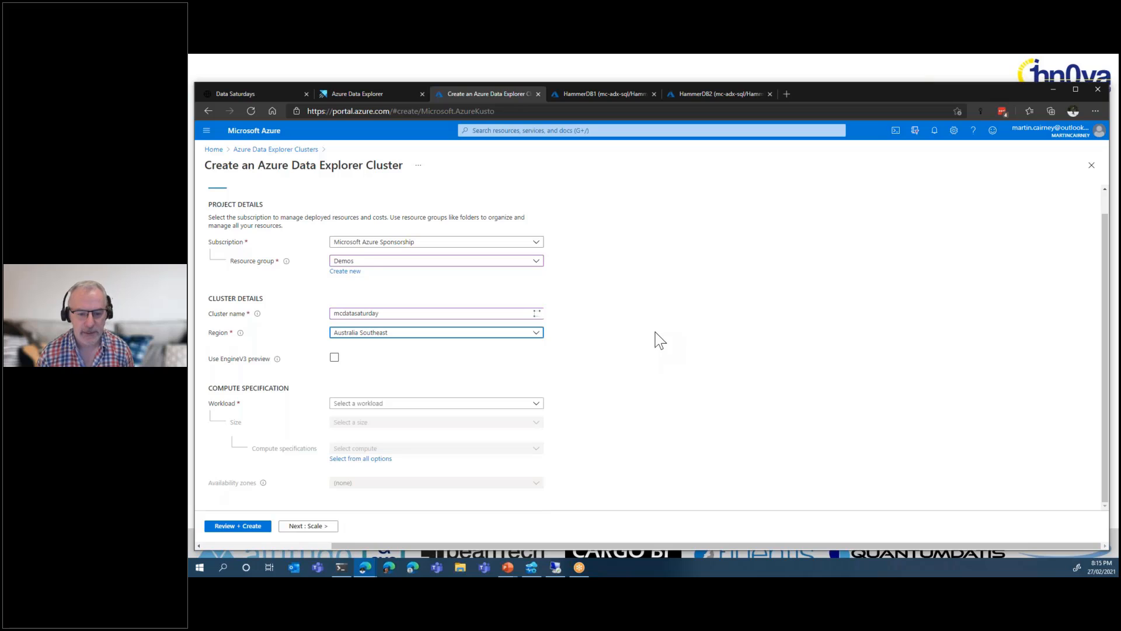
{"action": "mouse_move", "coordinate": [279, 360]}
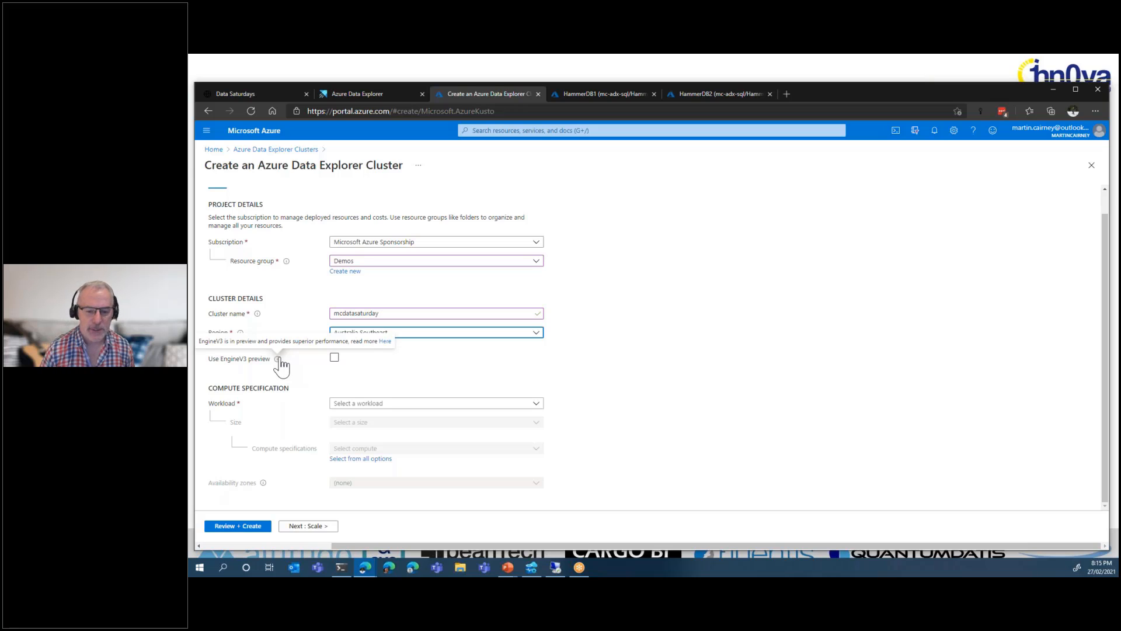
{"action": "left_click", "coordinate": [596, 354]}
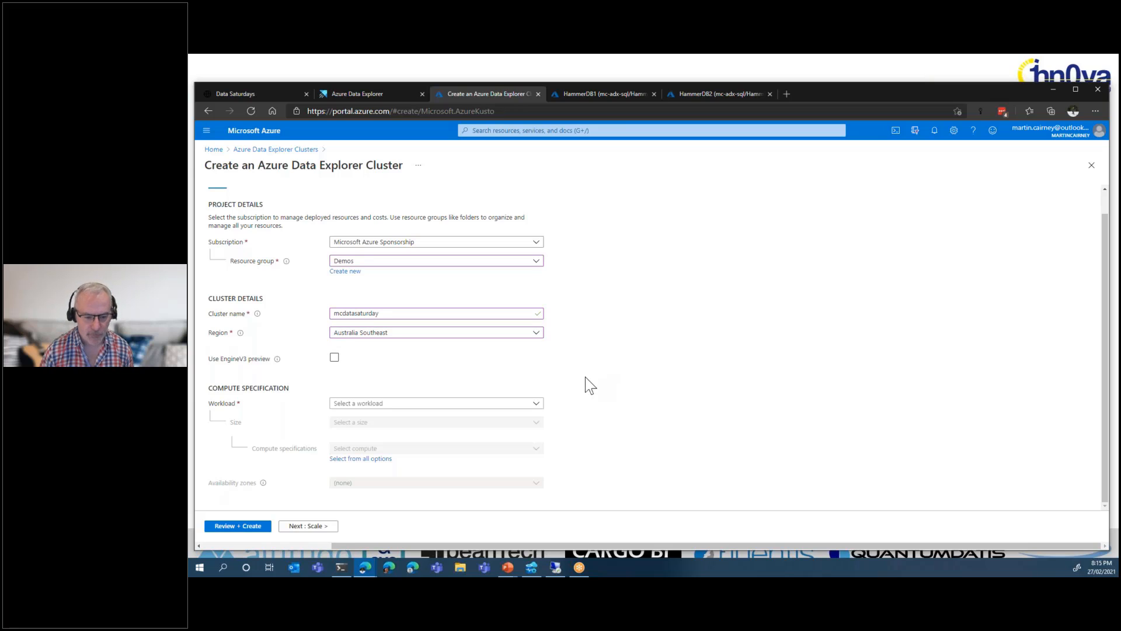
Set the cluster's workload to Dev/test and check which compute specifications it offers
{"action": "left_click", "coordinate": [514, 406]}
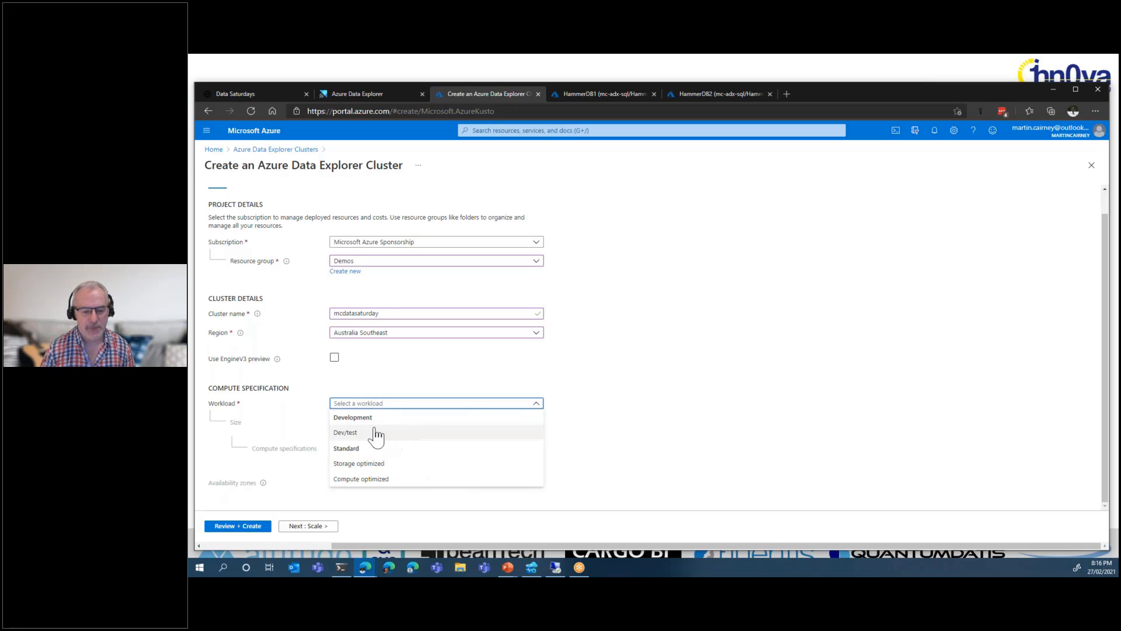
{"action": "left_click", "coordinate": [346, 432]}
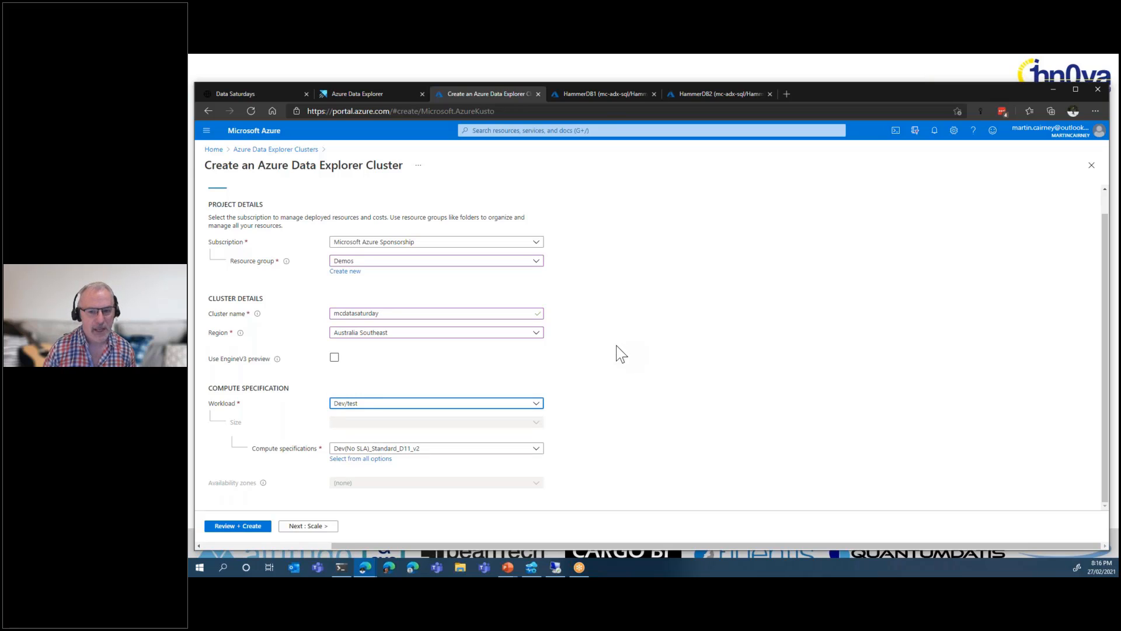
{"action": "left_click", "coordinate": [537, 452]}
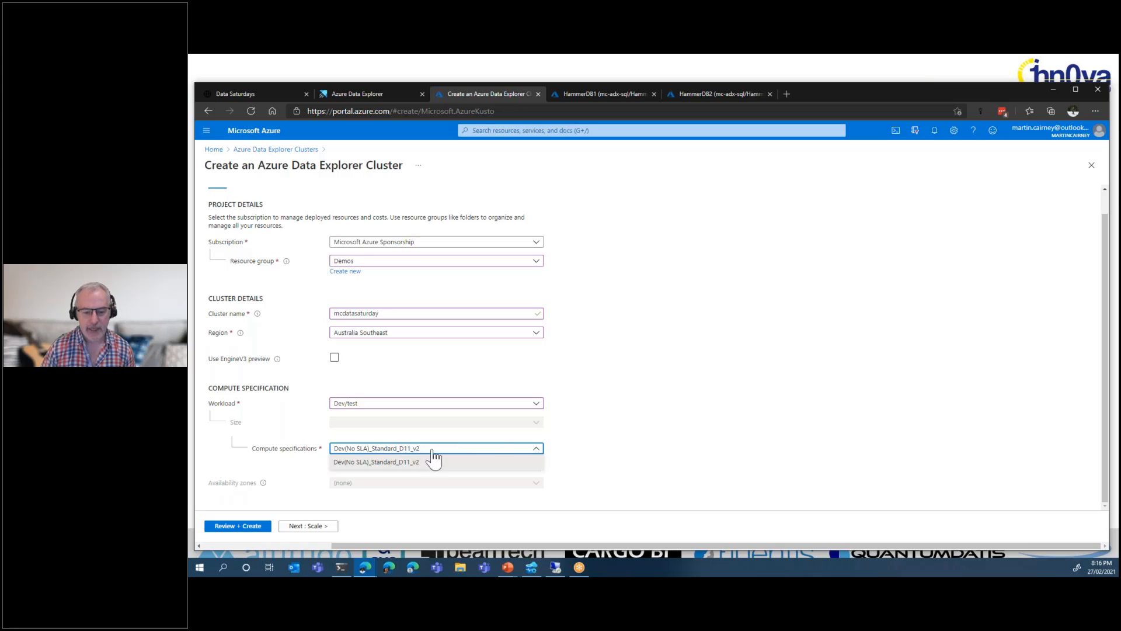
{"action": "left_click", "coordinate": [684, 432]}
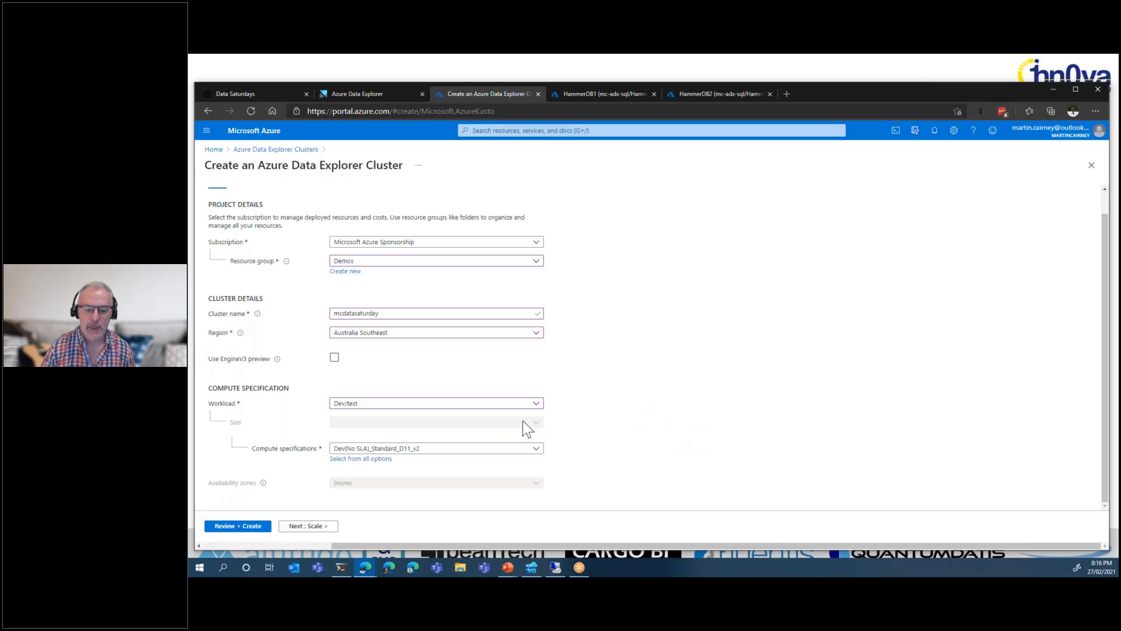
Switch the cluster's workload to Storage optimized and check which sizes it offers
{"action": "left_click", "coordinate": [526, 407]}
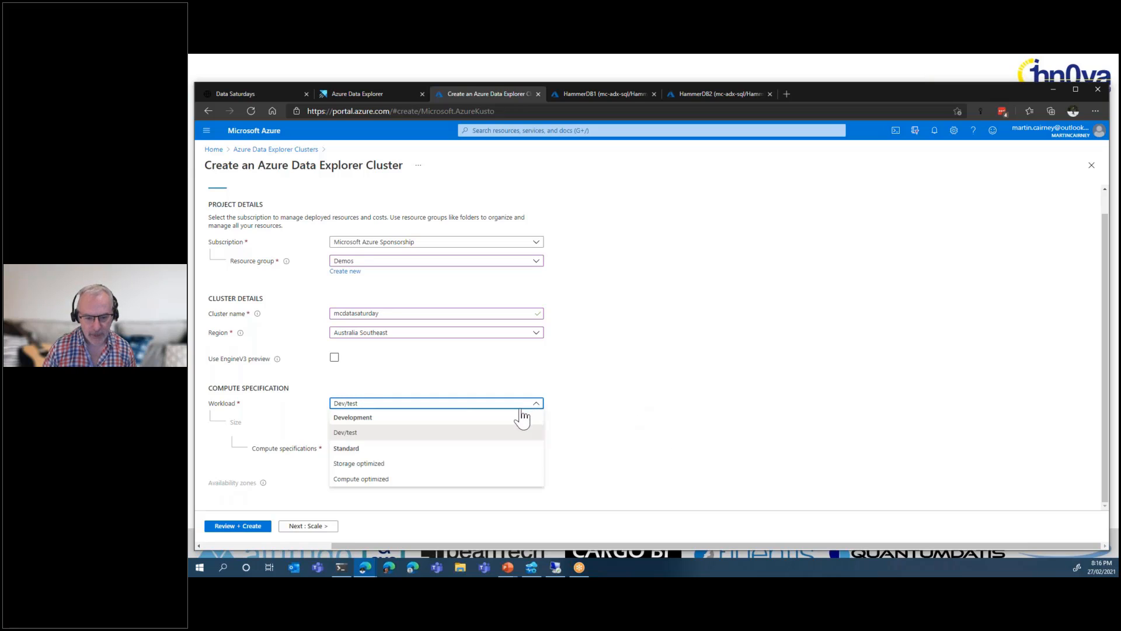
{"action": "left_click", "coordinate": [408, 466]}
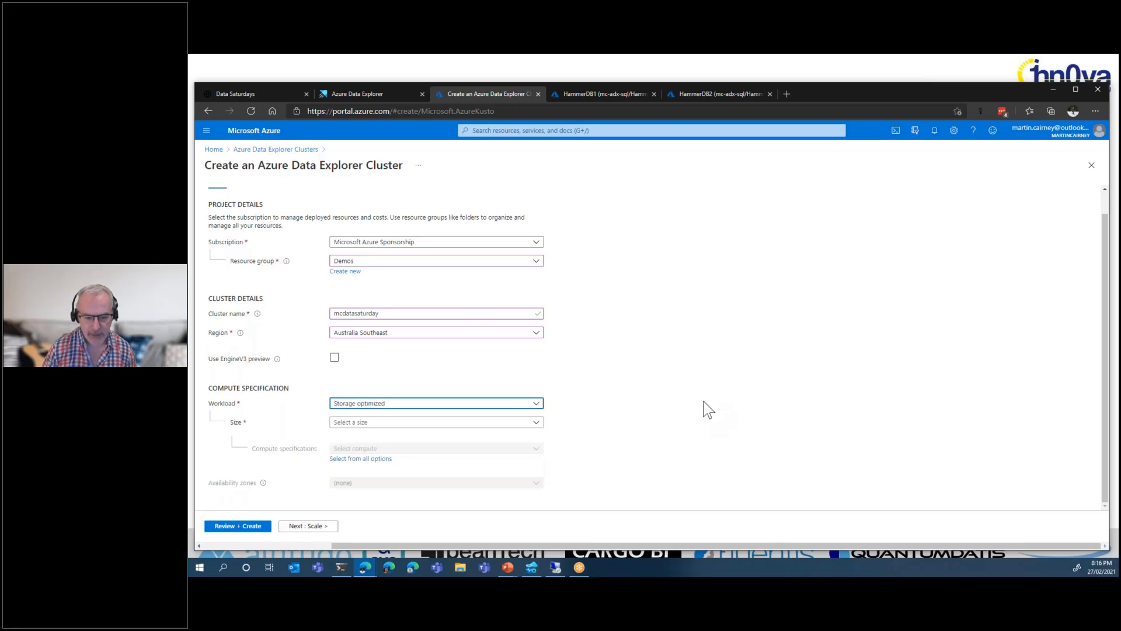
{"action": "left_click", "coordinate": [536, 424]}
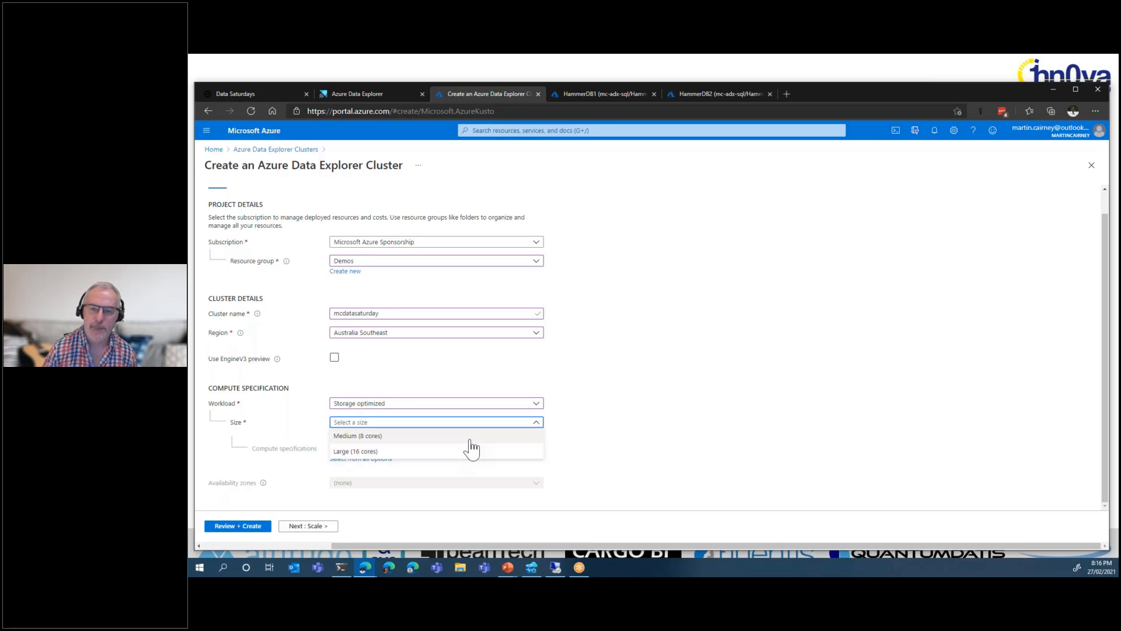
{"action": "left_click", "coordinate": [594, 412]}
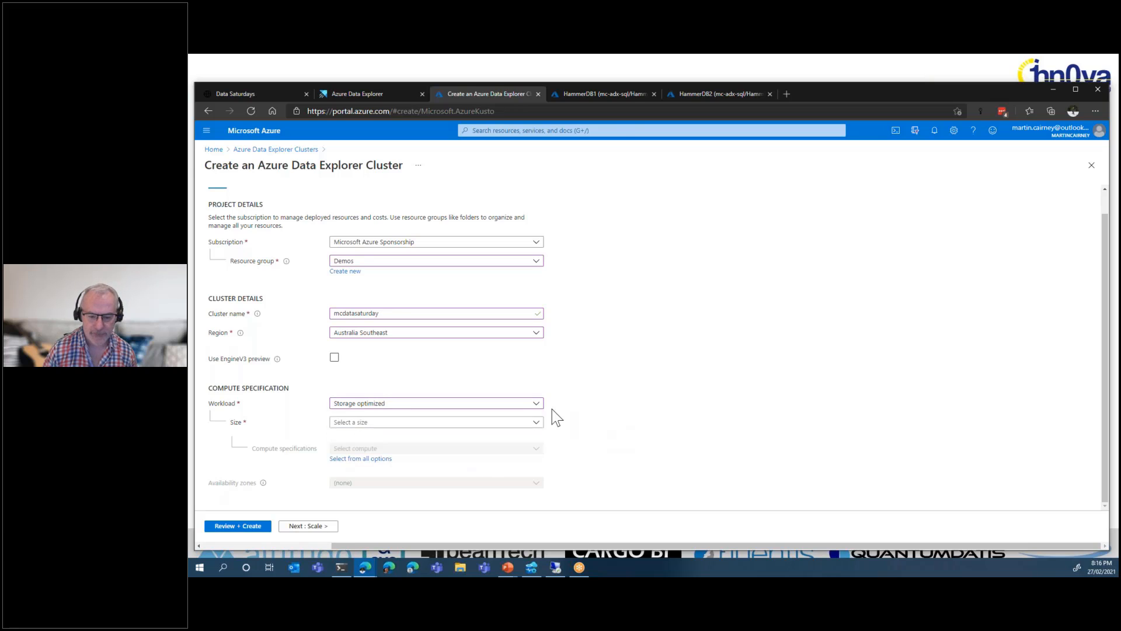
Set the cluster's workload to Compute optimized with the size Large (16 cores)
{"action": "left_click", "coordinate": [531, 403]}
{"action": "left_click", "coordinate": [388, 479]}
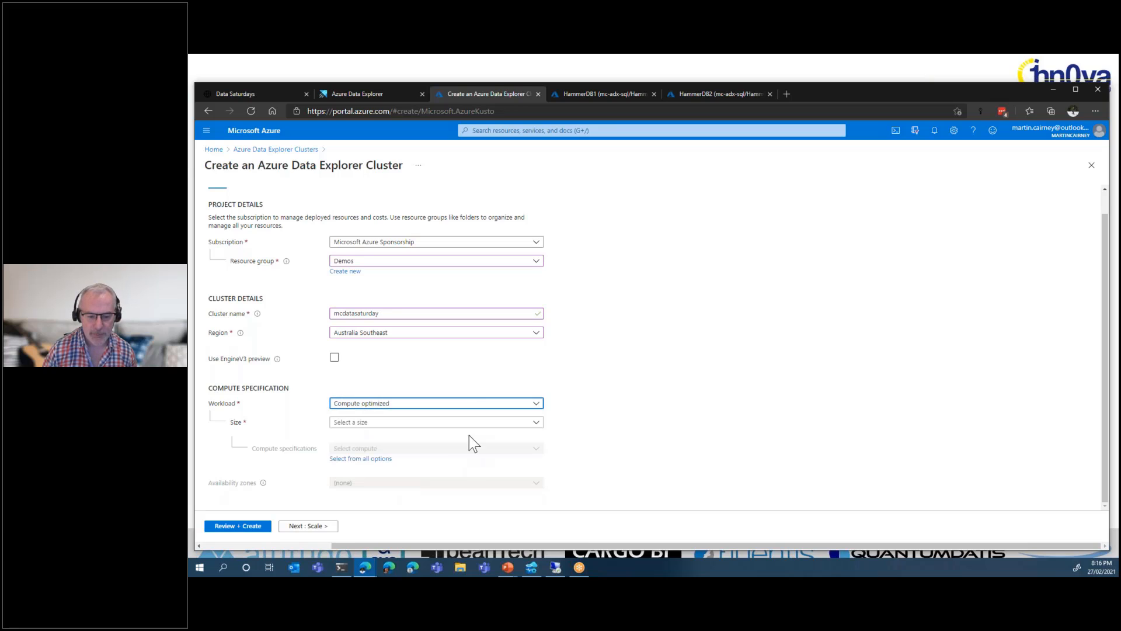
{"action": "left_click", "coordinate": [471, 425]}
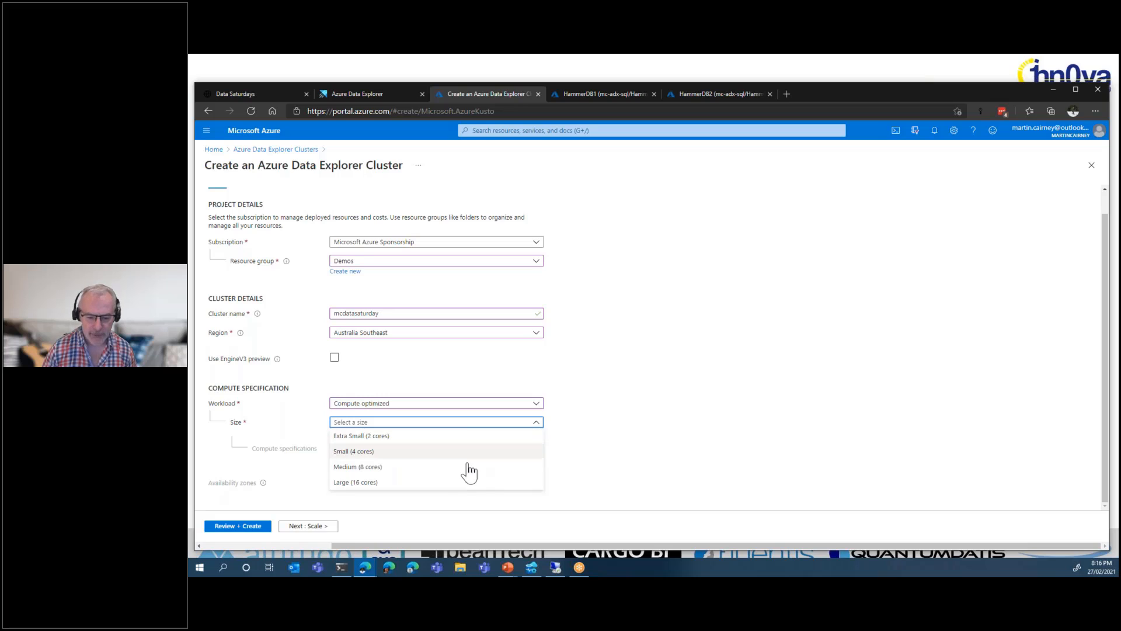
{"action": "left_click", "coordinate": [399, 483]}
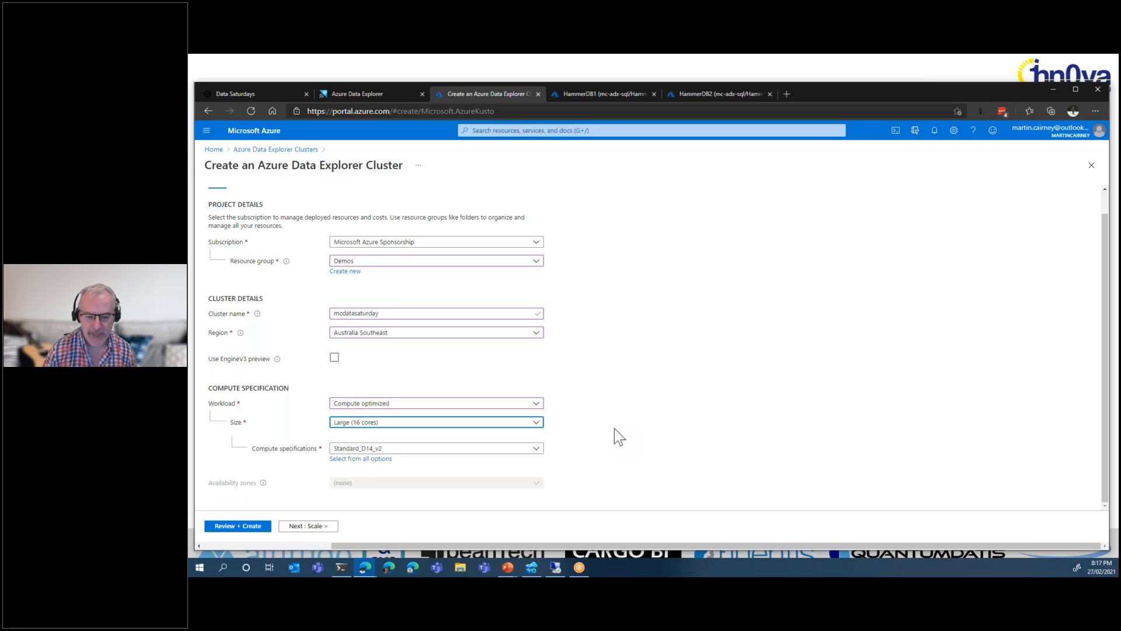
Open the pricing overview of the compute specifications and set the cluster's size to Extra Small (2 cores)
{"action": "left_click", "coordinate": [540, 451]}
{"action": "left_click", "coordinate": [686, 428]}
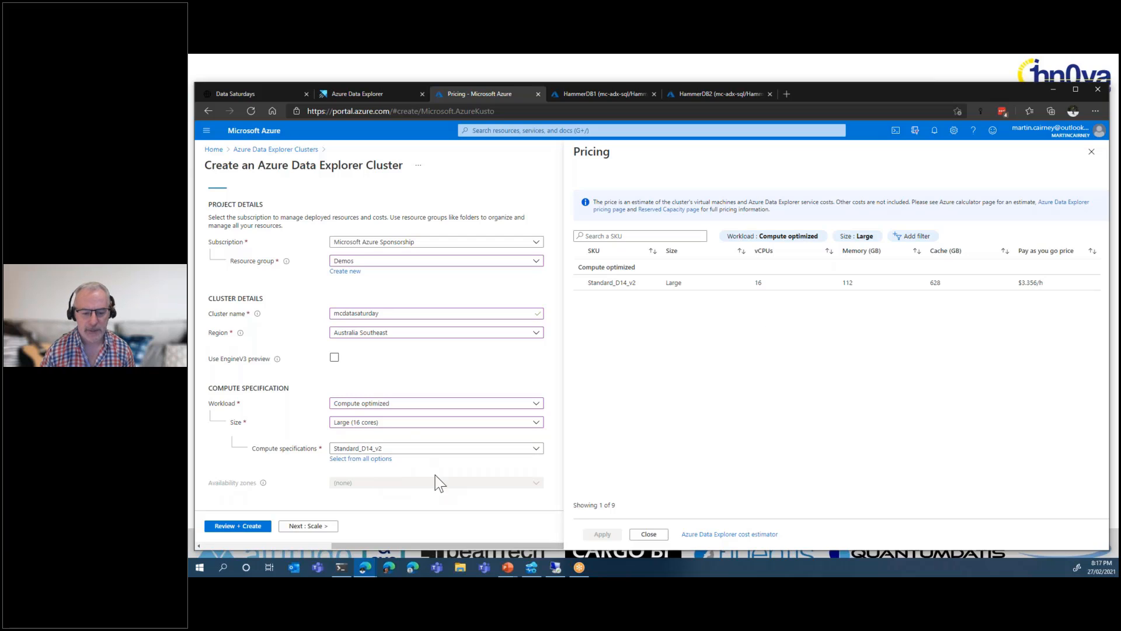
{"action": "left_click", "coordinate": [533, 424]}
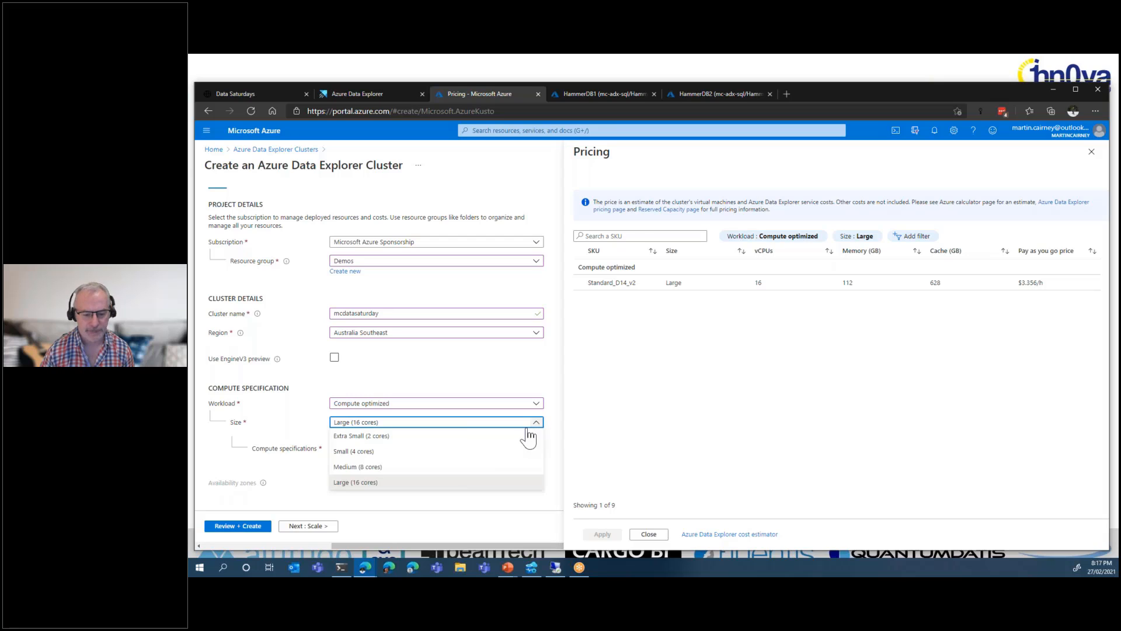
{"action": "left_click", "coordinate": [374, 435]}
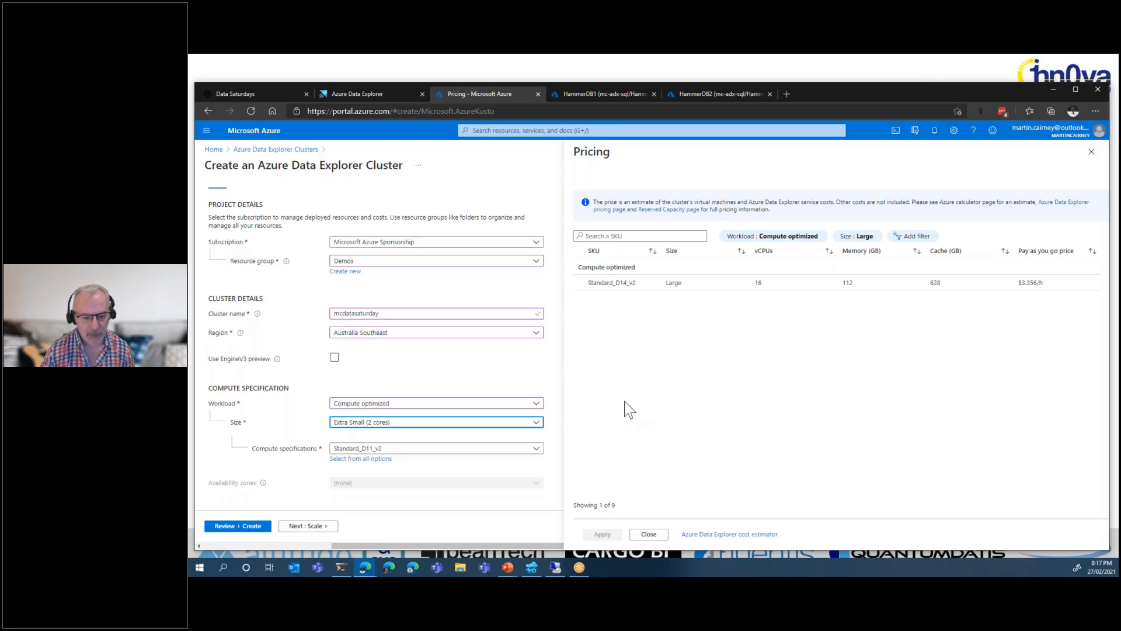
Check the compute specifications and availability zones offered for the chosen size, and continue to the scaling settings
{"action": "left_click", "coordinate": [536, 451]}
{"action": "left_click", "coordinate": [503, 446]}
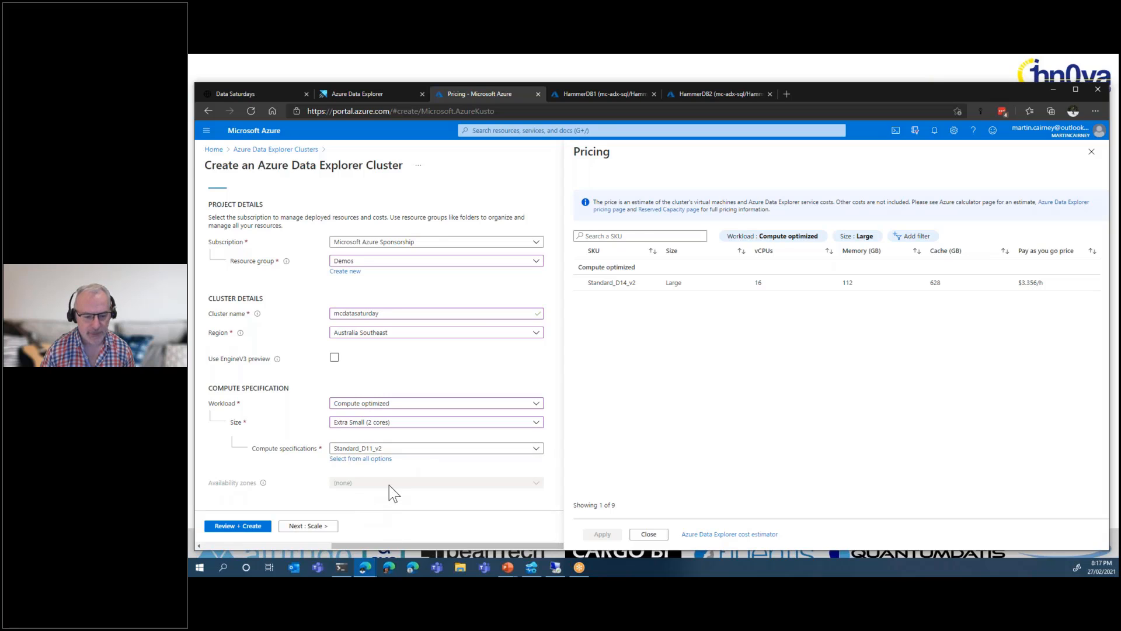
{"action": "mouse_move", "coordinate": [262, 485]}
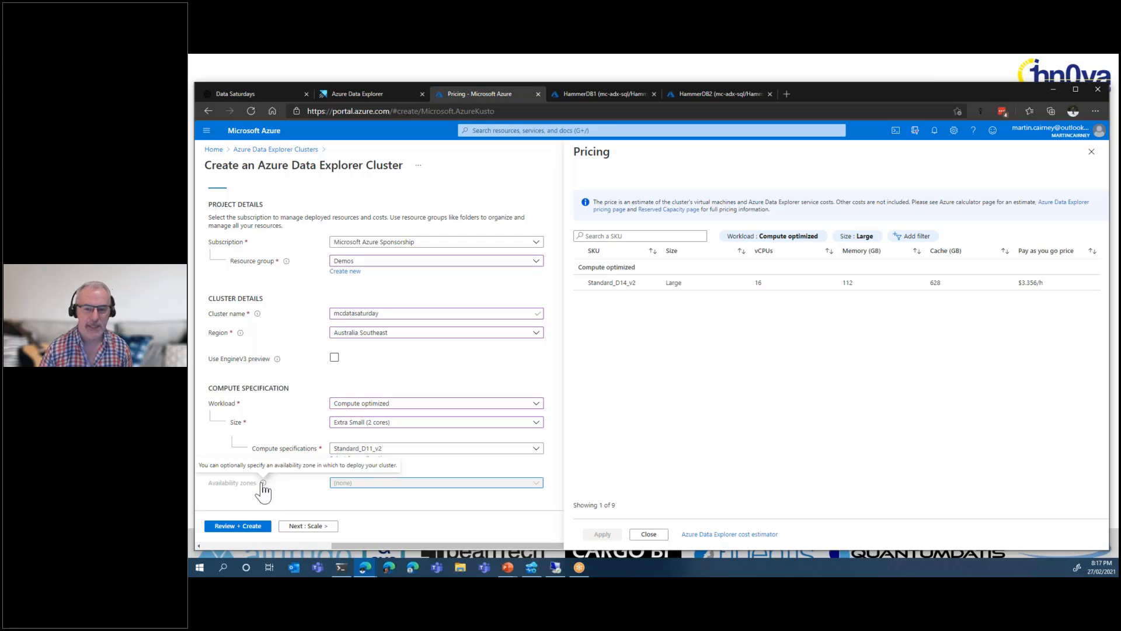
{"action": "left_click", "coordinate": [315, 527]}
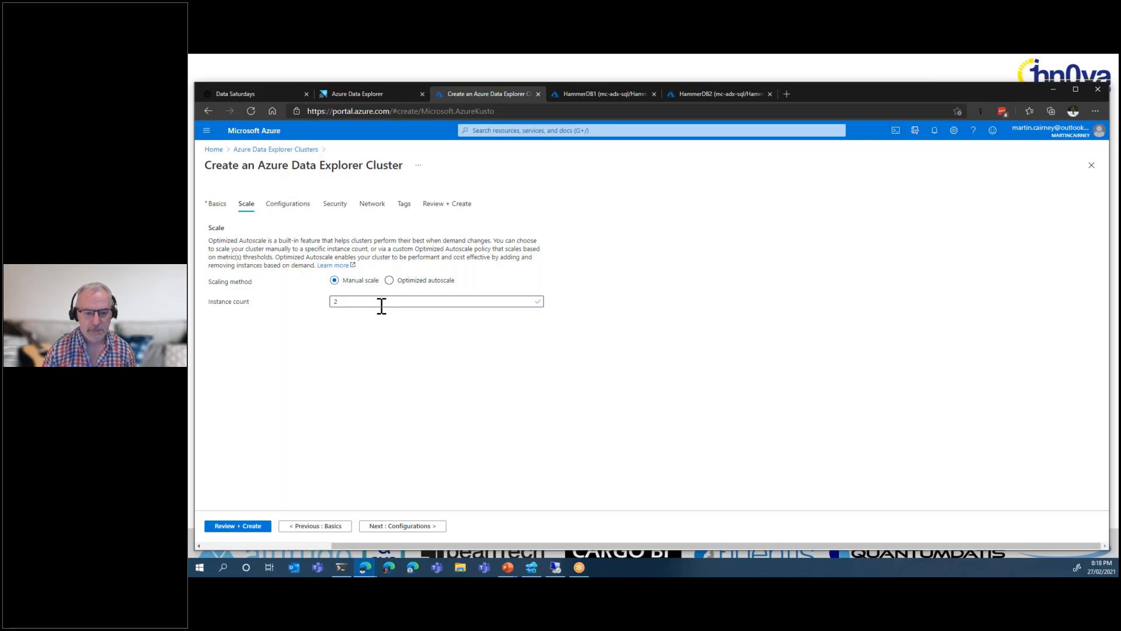
Set the instance count for manual scaling to 4
{"action": "left_click", "coordinate": [362, 303]}
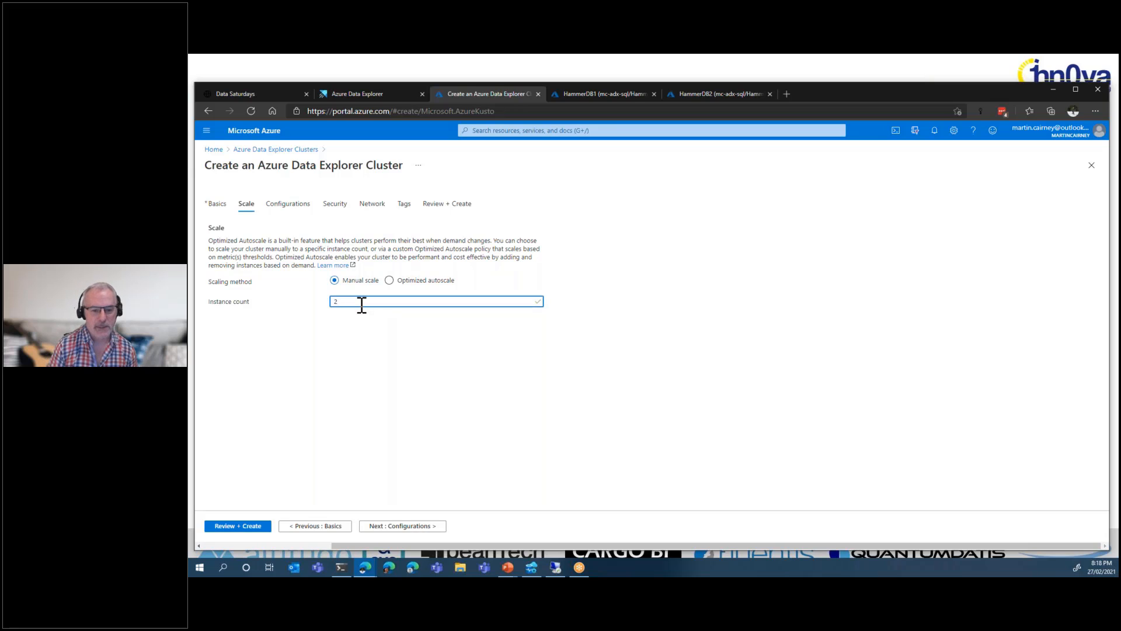
{"action": "key", "text": "BackSpace"}
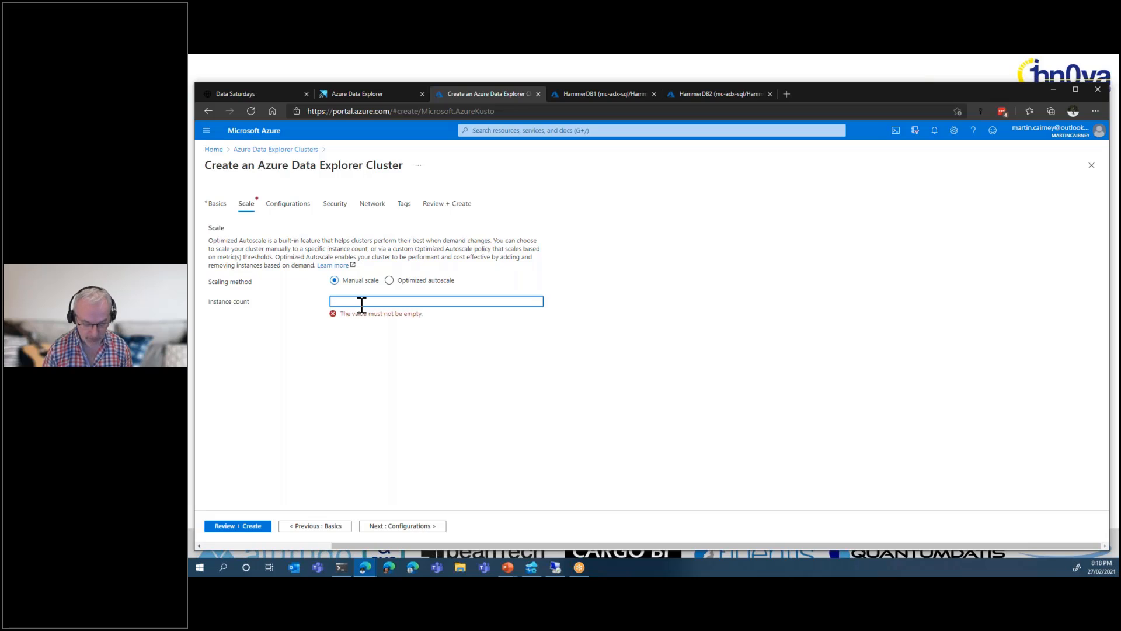
{"action": "type", "text": "4"}
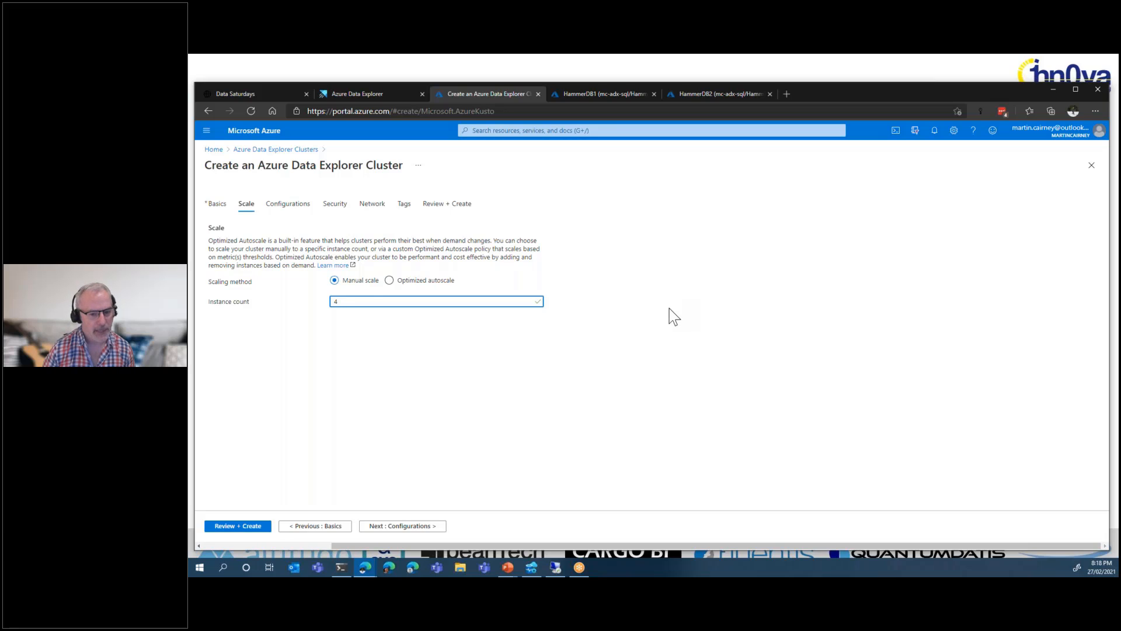
Switch the scaling method to Optimized autoscale with a maximum instance count of 6
{"action": "left_click", "coordinate": [389, 281]}
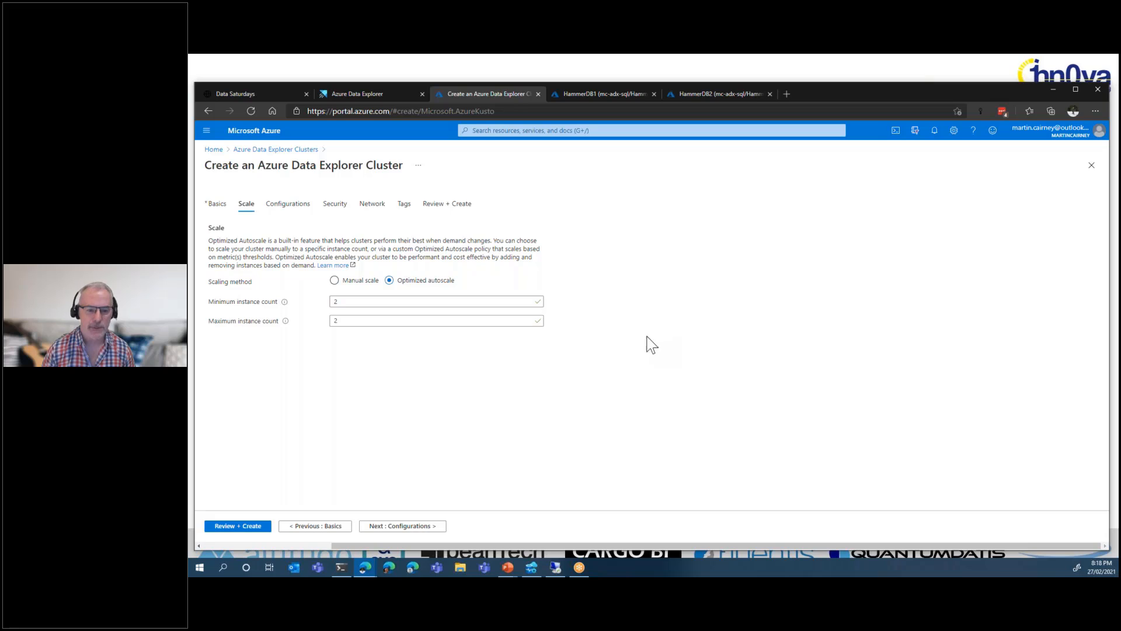
{"action": "left_click_drag", "start_coordinate": [362, 323], "coordinate": [289, 305]}
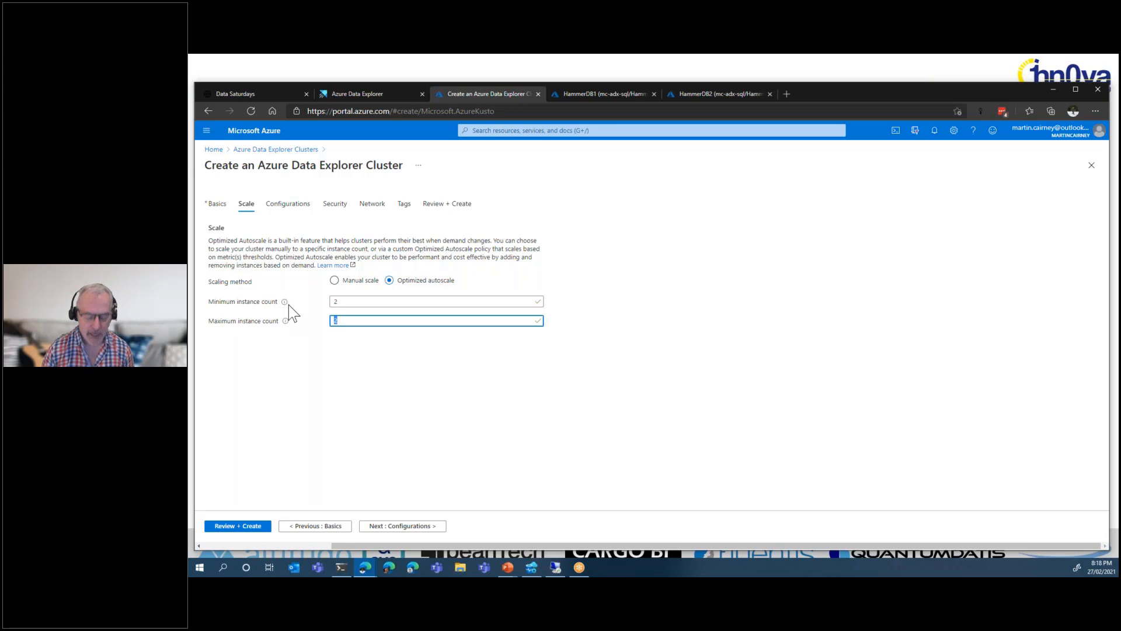
{"action": "type", "text": "6"}
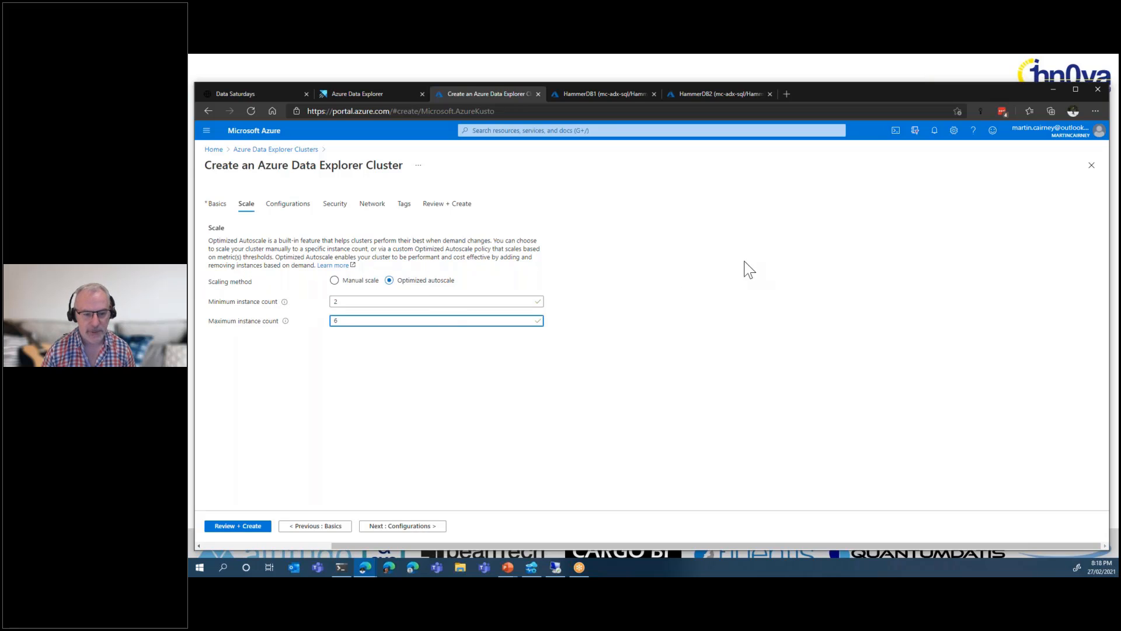
{"action": "left_click", "coordinate": [749, 270]}
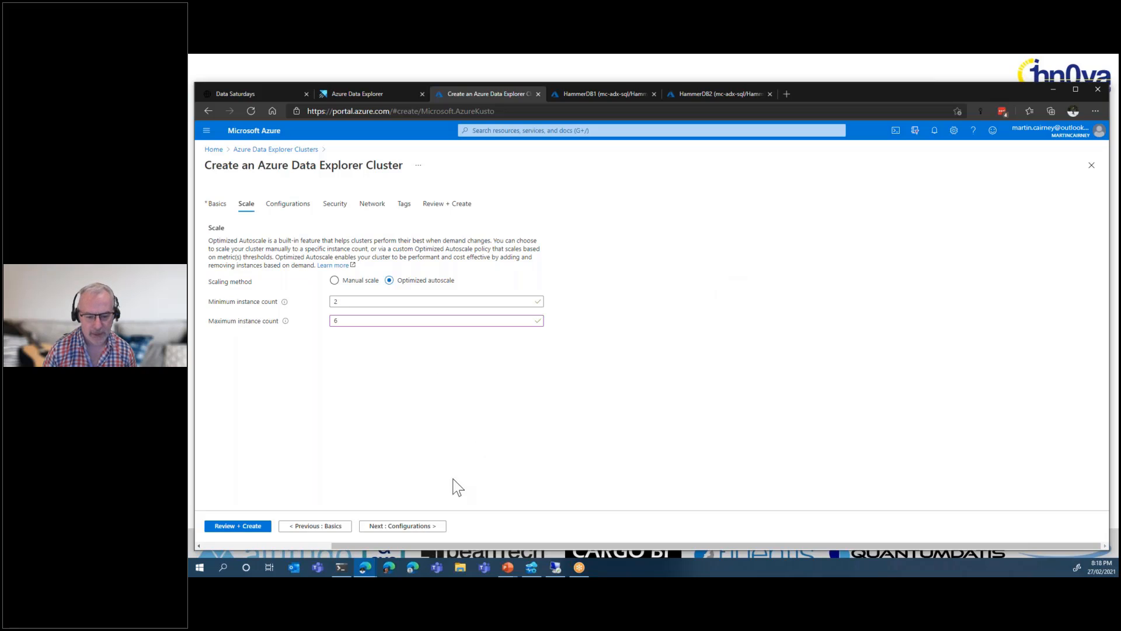
Review the cluster's configuration and security settings without changing them, and continue to the network settings
{"action": "left_click", "coordinate": [417, 529]}
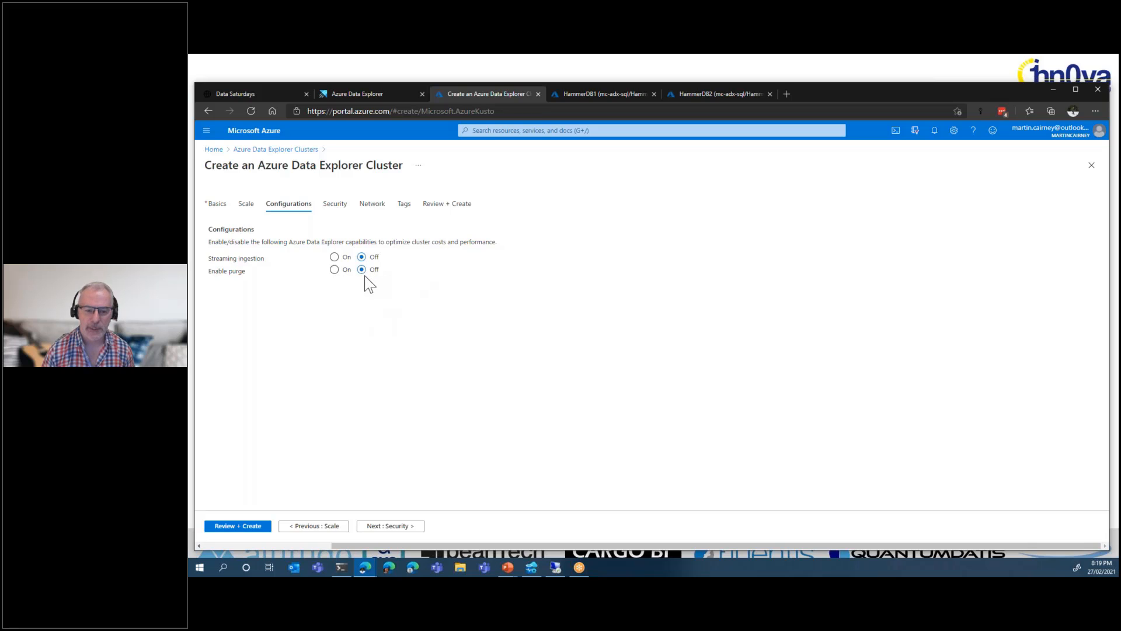
{"action": "left_click", "coordinate": [390, 525]}
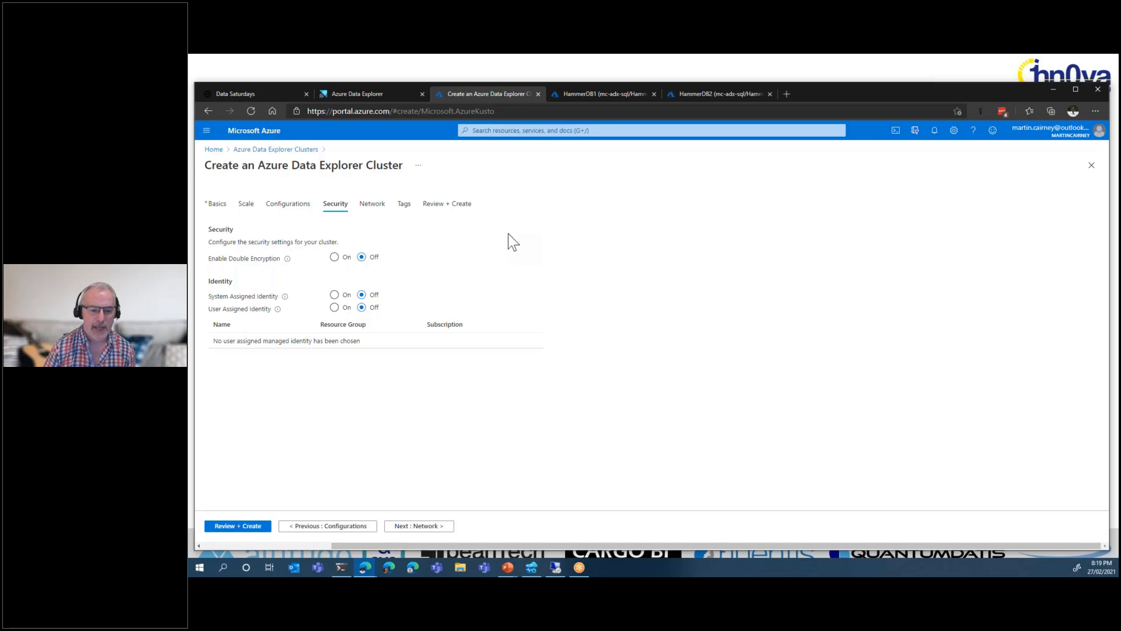
{"action": "mouse_move", "coordinate": [286, 298]}
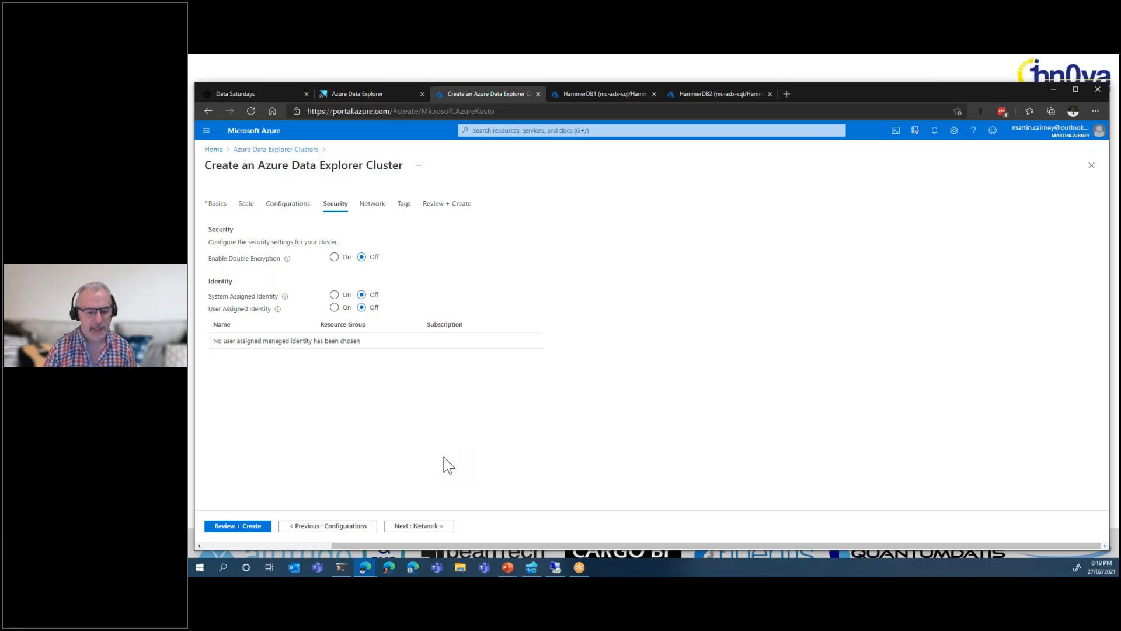
{"action": "left_click", "coordinate": [430, 525]}
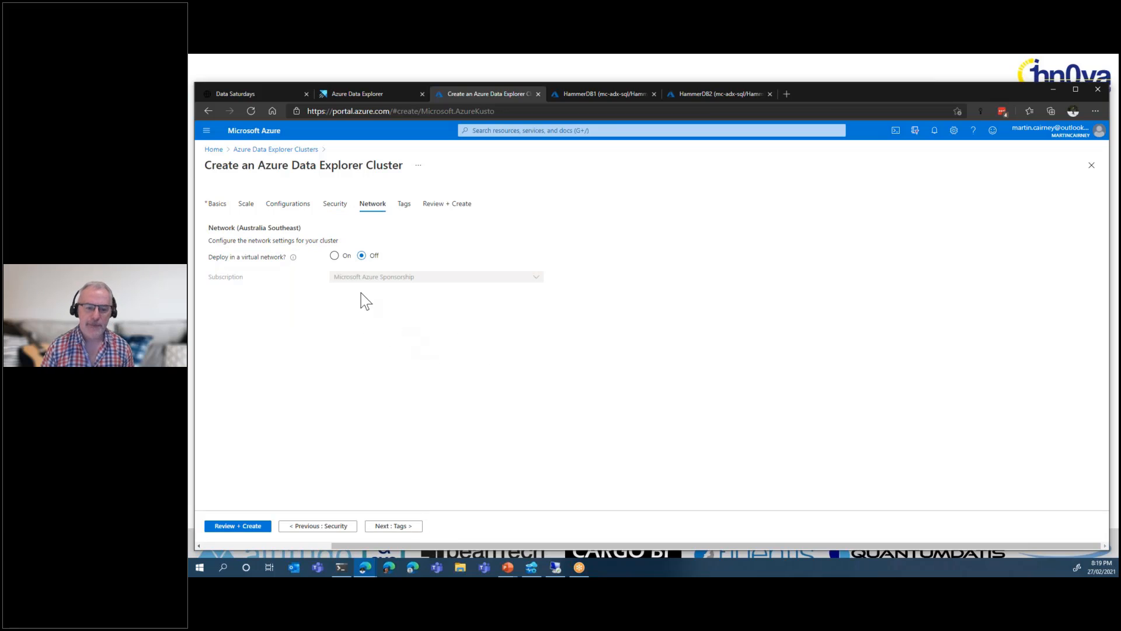
Turn on deployment in a virtual network, check the available virtual networks, and continue to the cluster's tags
{"action": "left_click", "coordinate": [335, 256]}
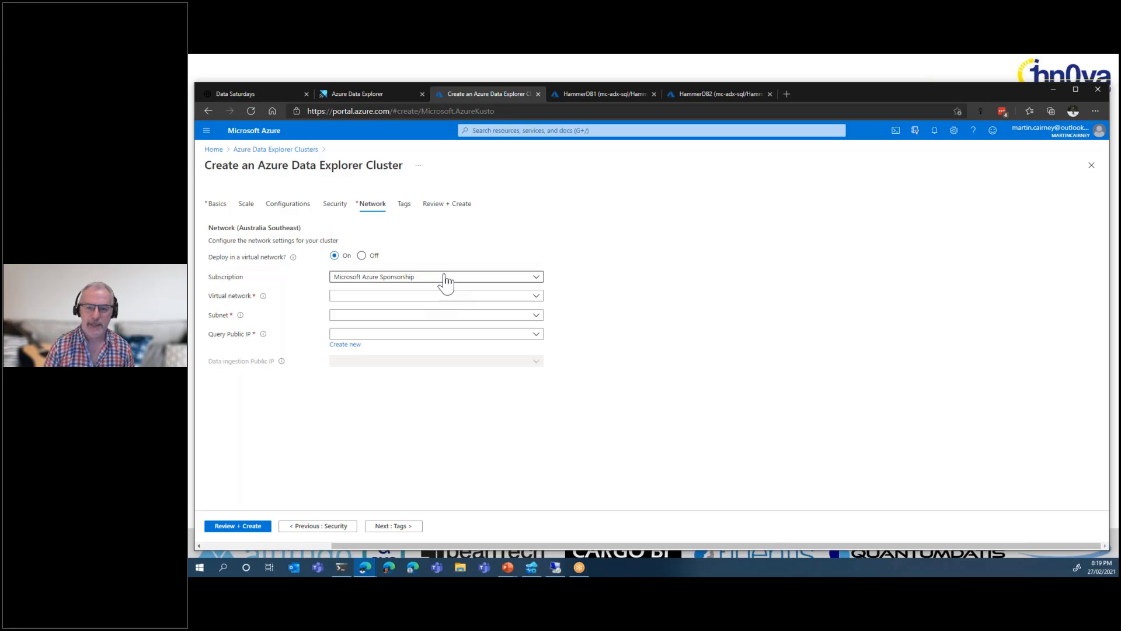
{"action": "left_click", "coordinate": [482, 296]}
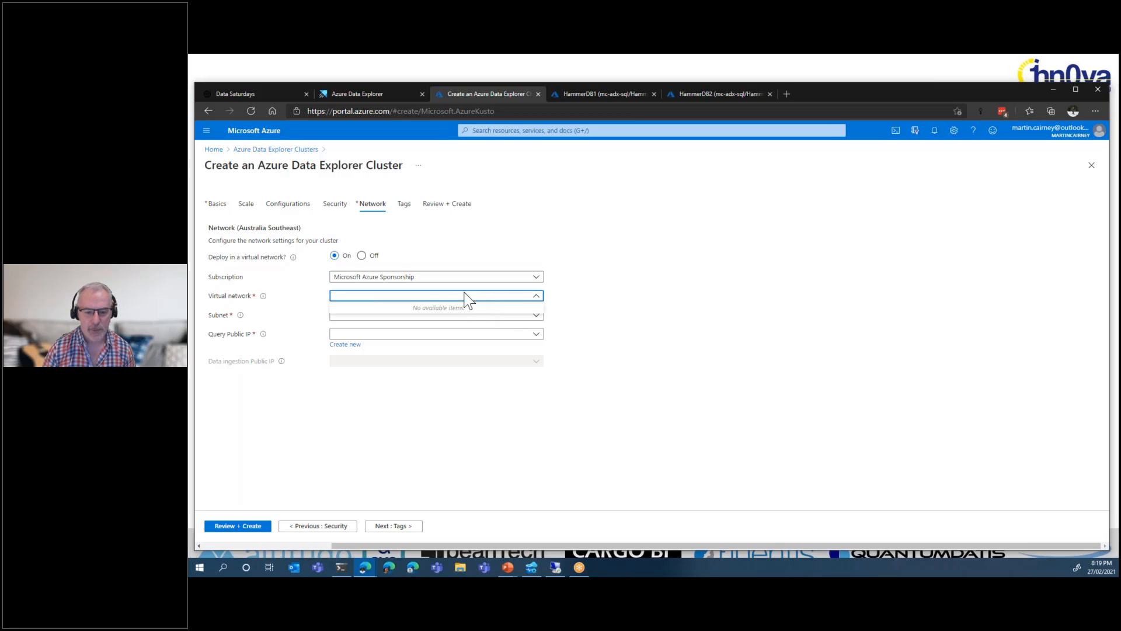
{"action": "left_click", "coordinate": [637, 291]}
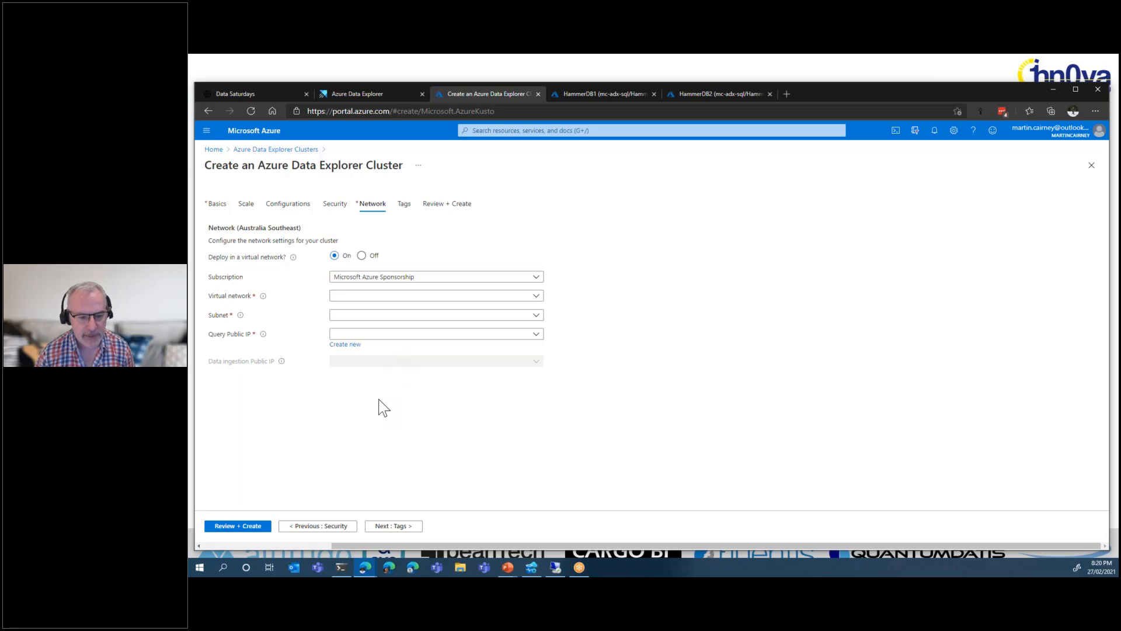
{"action": "left_click", "coordinate": [407, 525]}
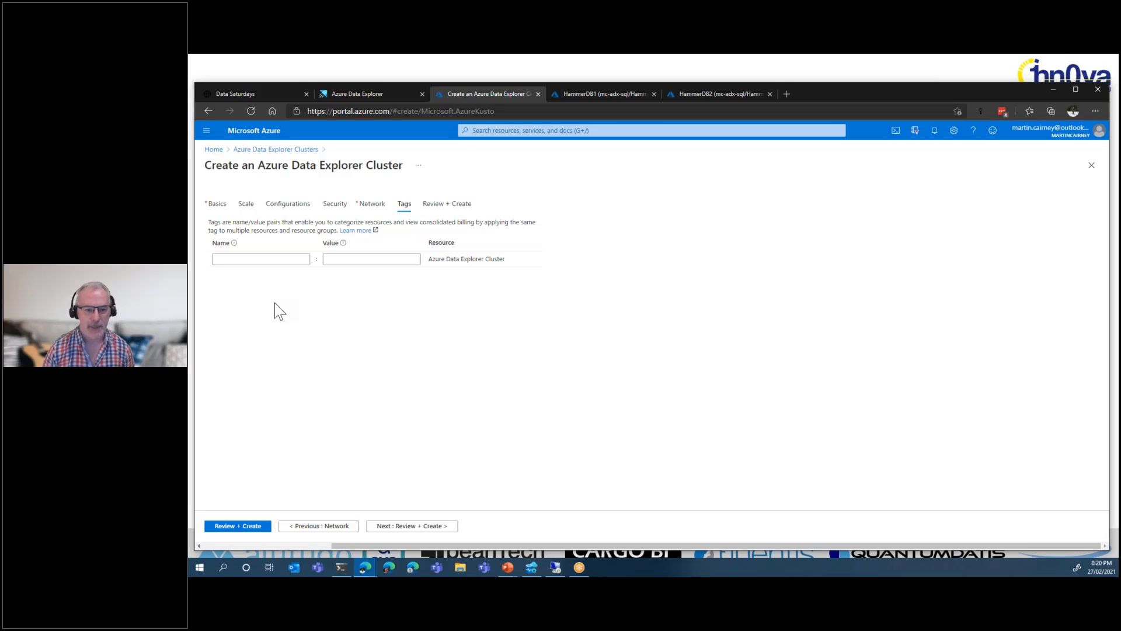
{"action": "left_click", "coordinate": [1052, 87]}
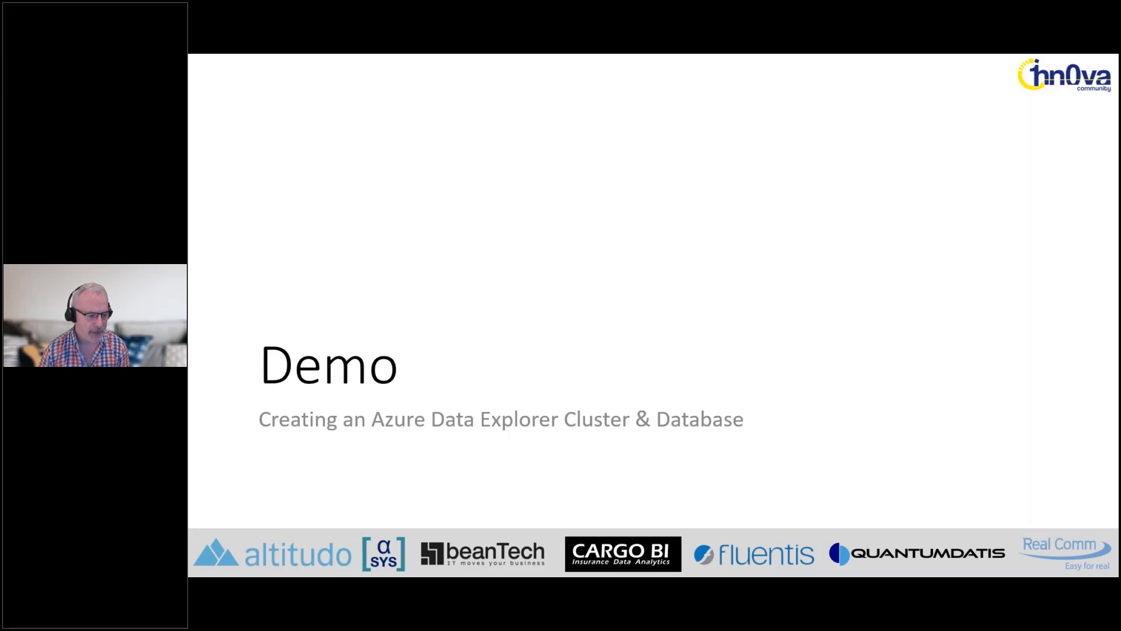
{"action": "key", "text": "Right"}
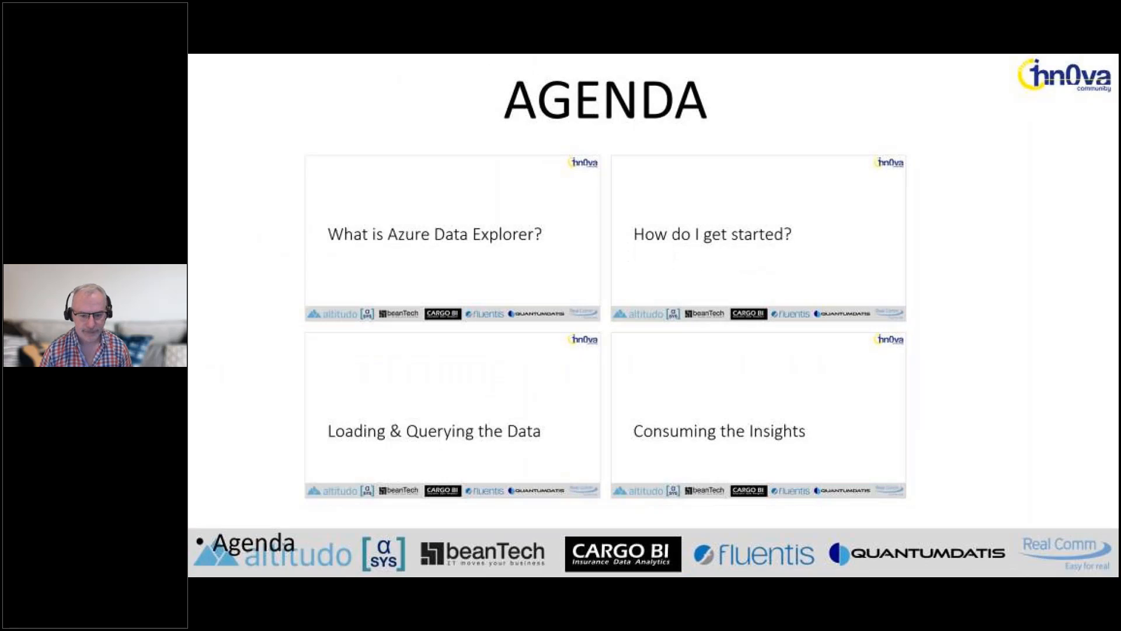
{"action": "key", "text": "Right"}
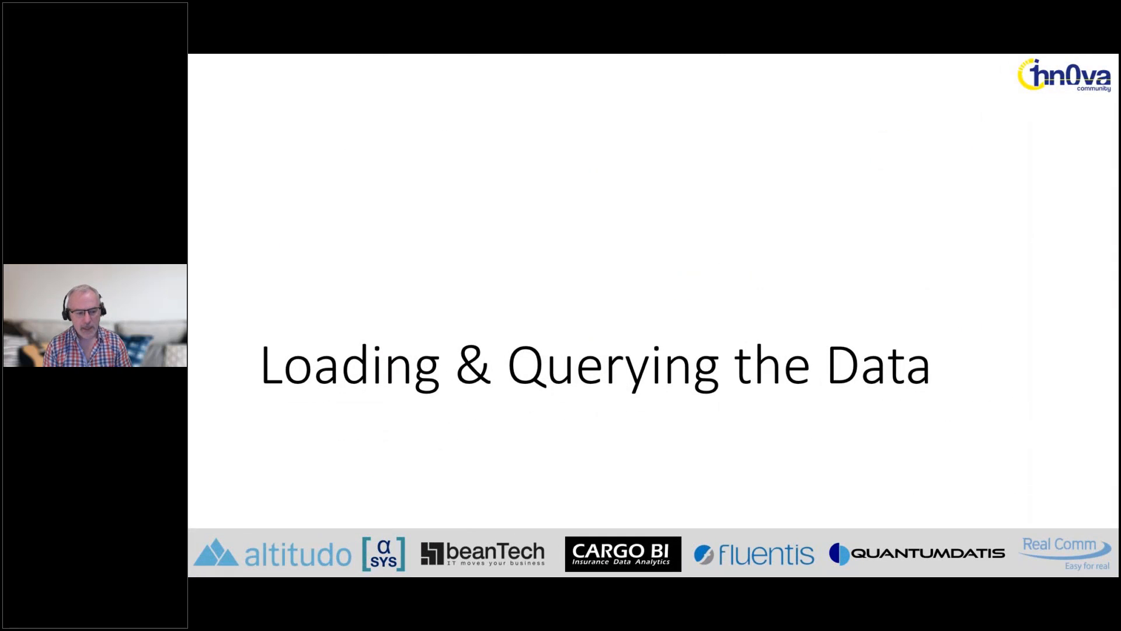
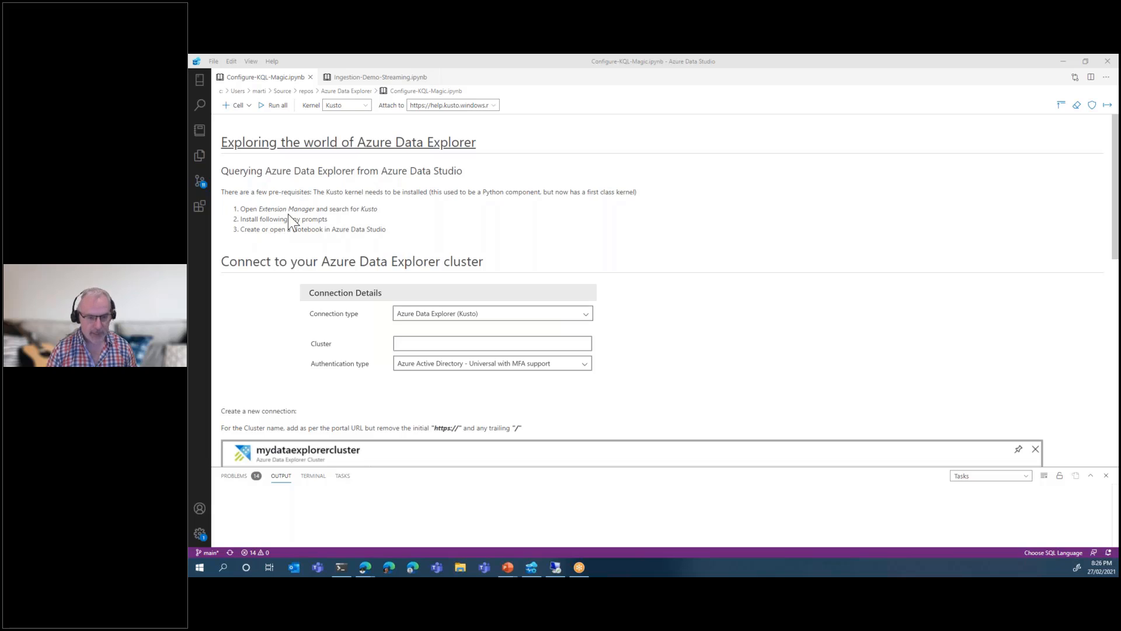
In Azure Data Studio, examine the Configure-KQL-Magic.ipynb notebook's Kusto prerequisites, kernel selection and cluster connection instructions
{"action": "left_click_drag", "start_coordinate": [236, 202], "coordinate": [390, 215]}
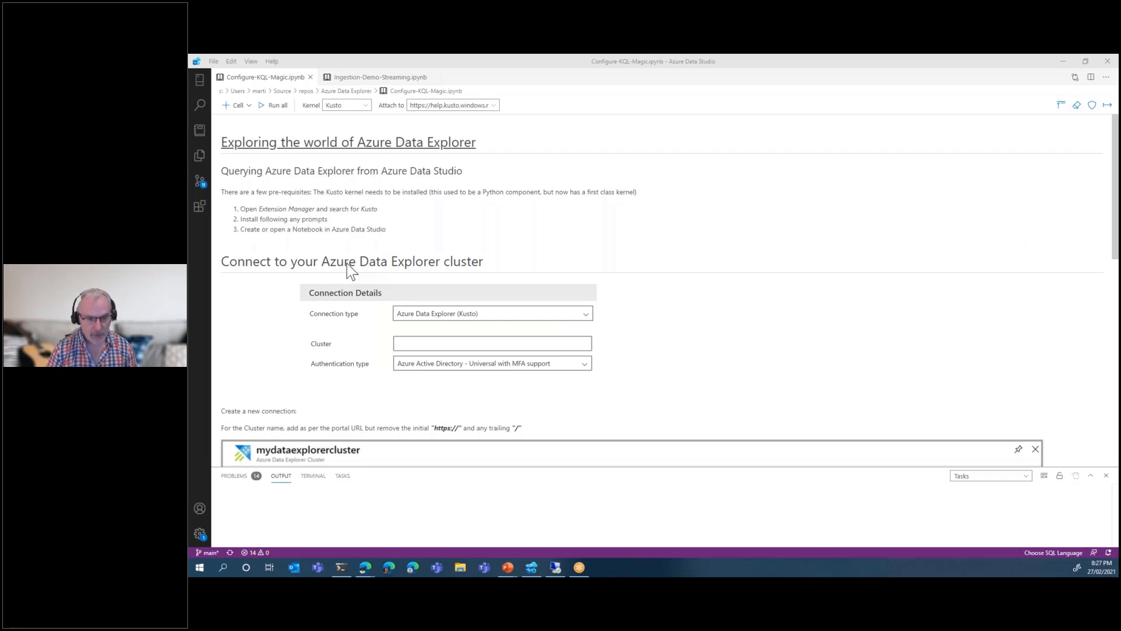
{"action": "key", "text": "ctrl+2"}
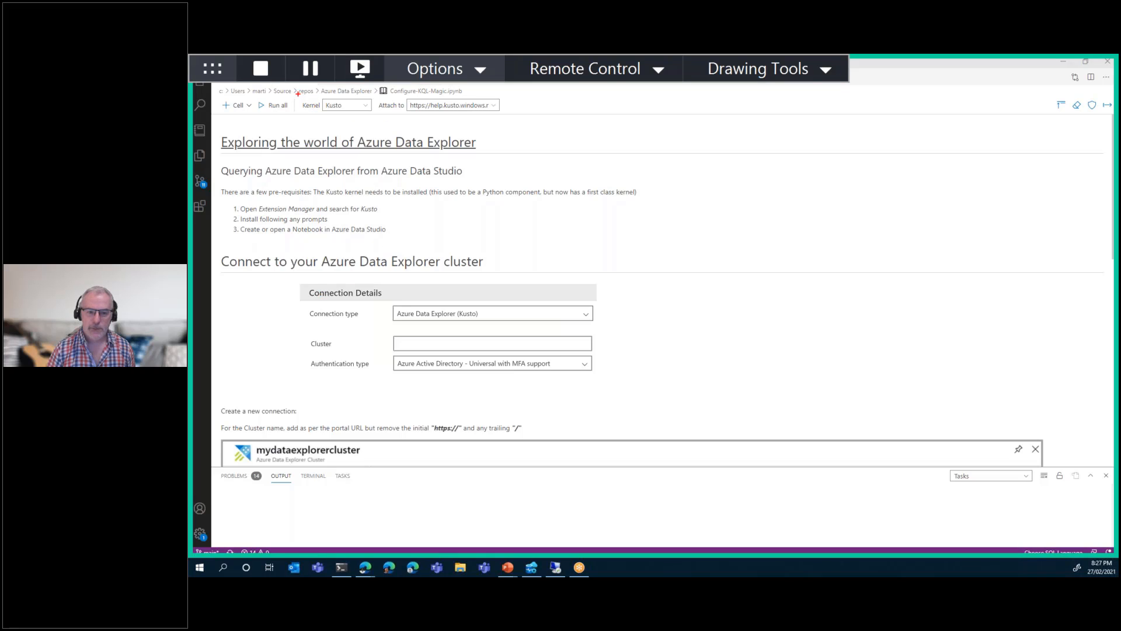
{"action": "left_click_drag", "start_coordinate": [299, 95], "coordinate": [516, 121]}
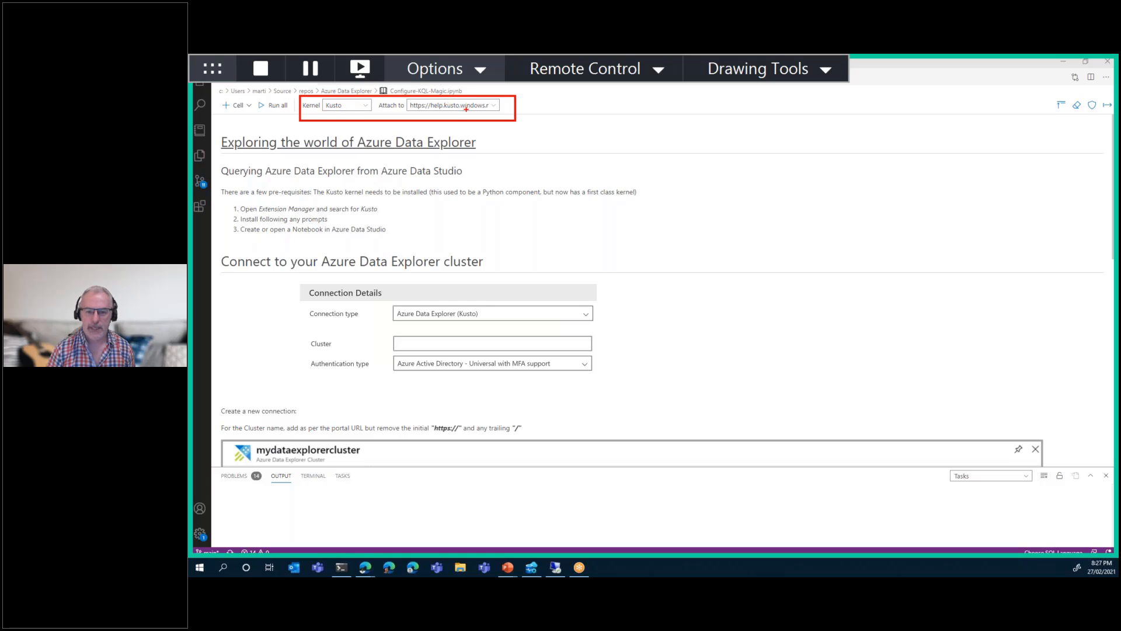
{"action": "key", "text": "Escape"}
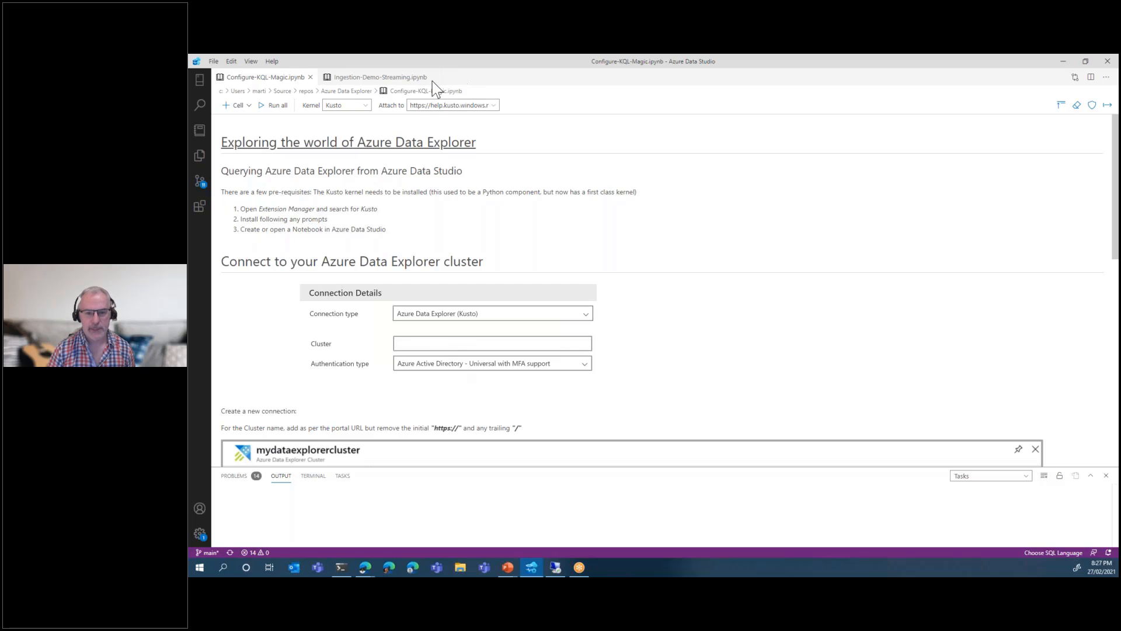
{"action": "scroll", "coordinate": [392, 400], "scroll_direction": "down", "scroll_amount": 5}
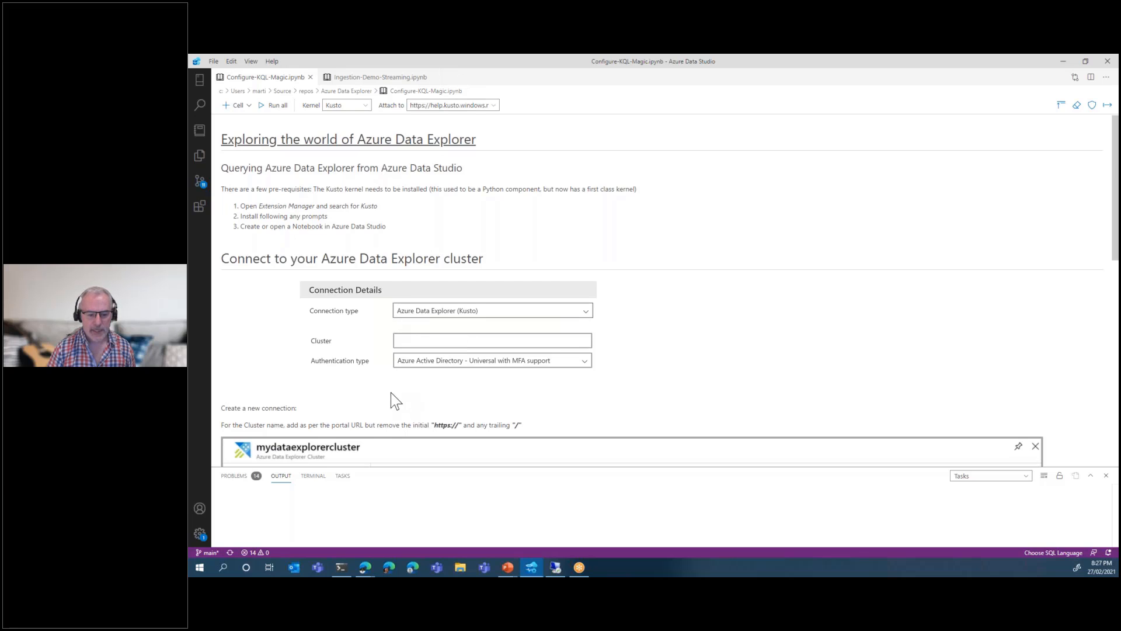
{"action": "scroll", "coordinate": [395, 372], "scroll_direction": "down", "scroll_amount": 1}
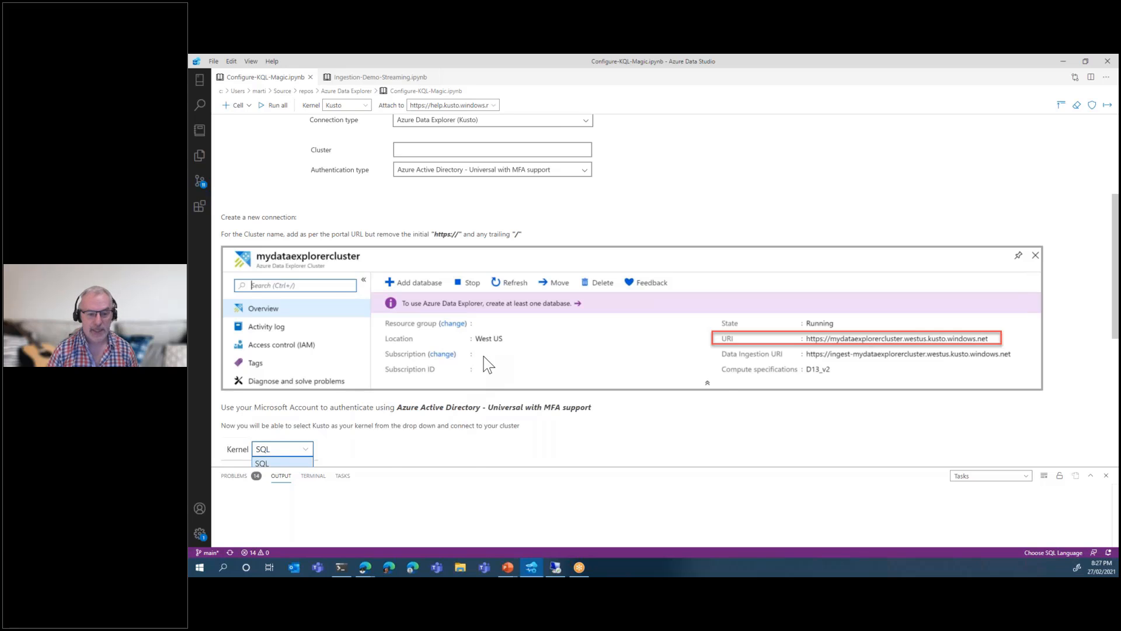
{"action": "scroll", "coordinate": [483, 356], "scroll_direction": "up", "scroll_amount": 1}
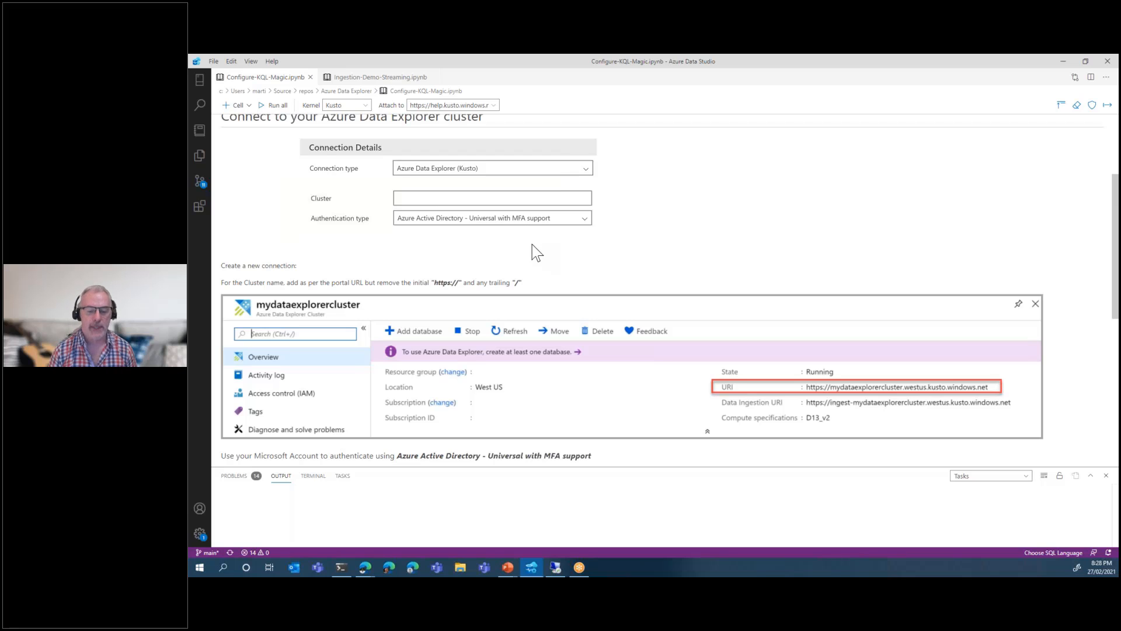
{"action": "scroll", "coordinate": [542, 242], "scroll_direction": "down", "scroll_amount": 3}
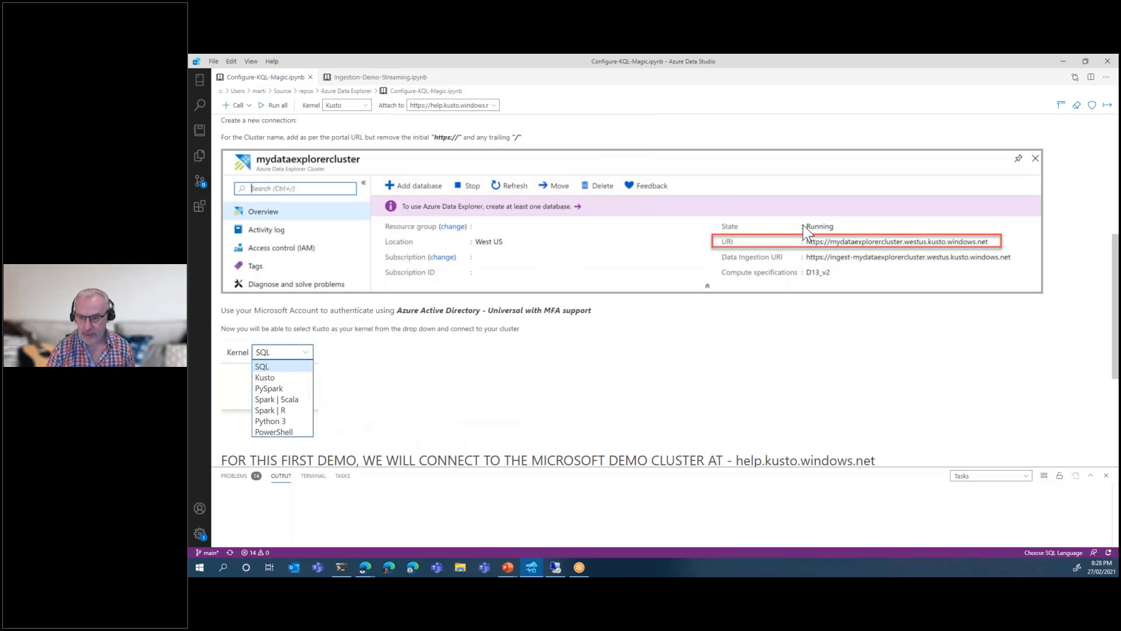
{"action": "key", "text": "ctrl+2"}
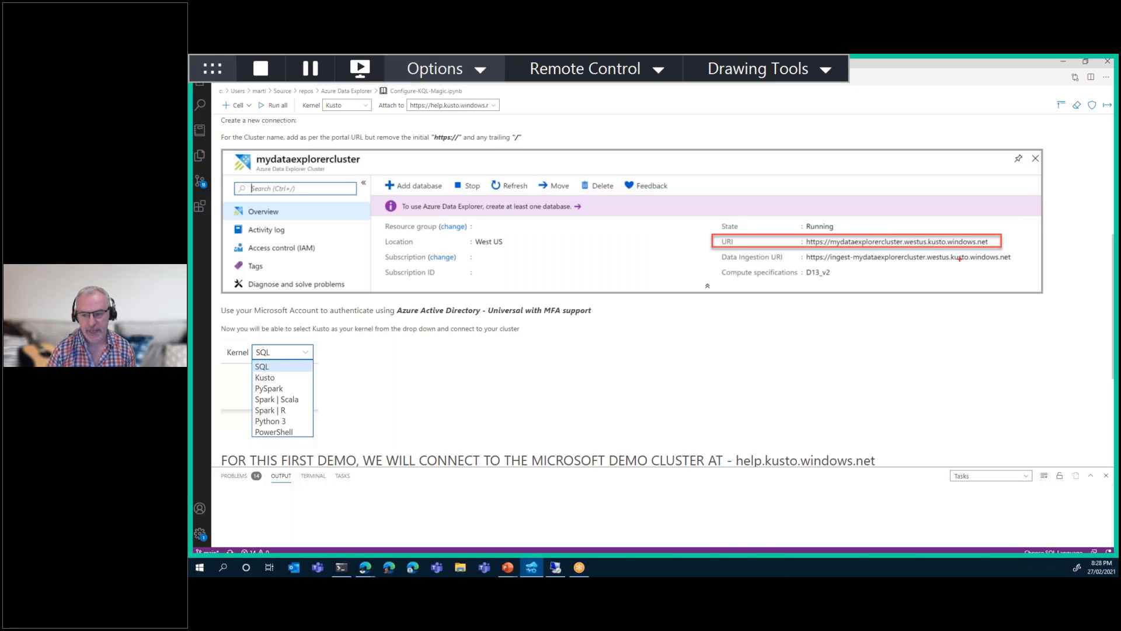
{"action": "key", "text": "Escape"}
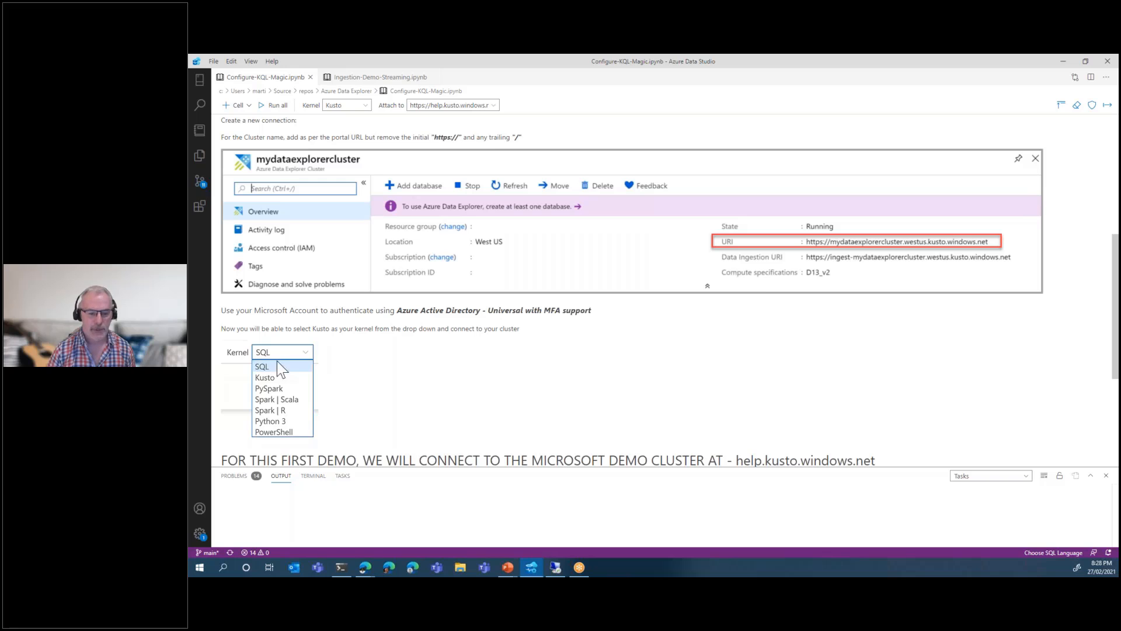
Check the notebook's available kernels and compare its attached connection with the help.kusto.windows.net demo cluster named in the instructions
{"action": "scroll", "coordinate": [364, 319], "scroll_direction": "down", "scroll_amount": 3}
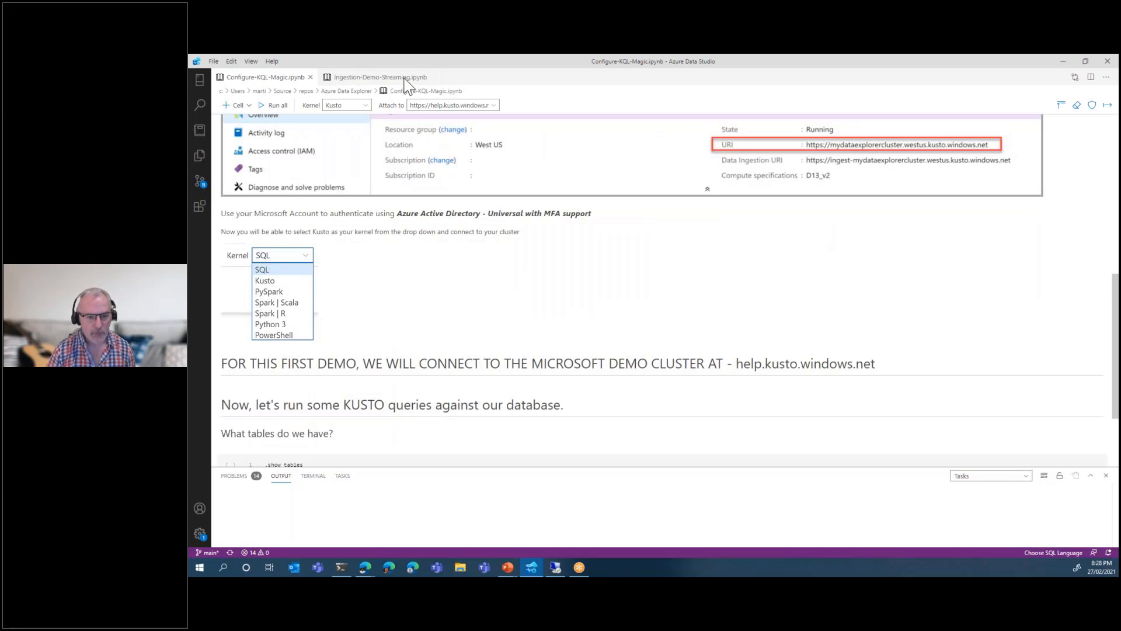
{"action": "left_click", "coordinate": [364, 104]}
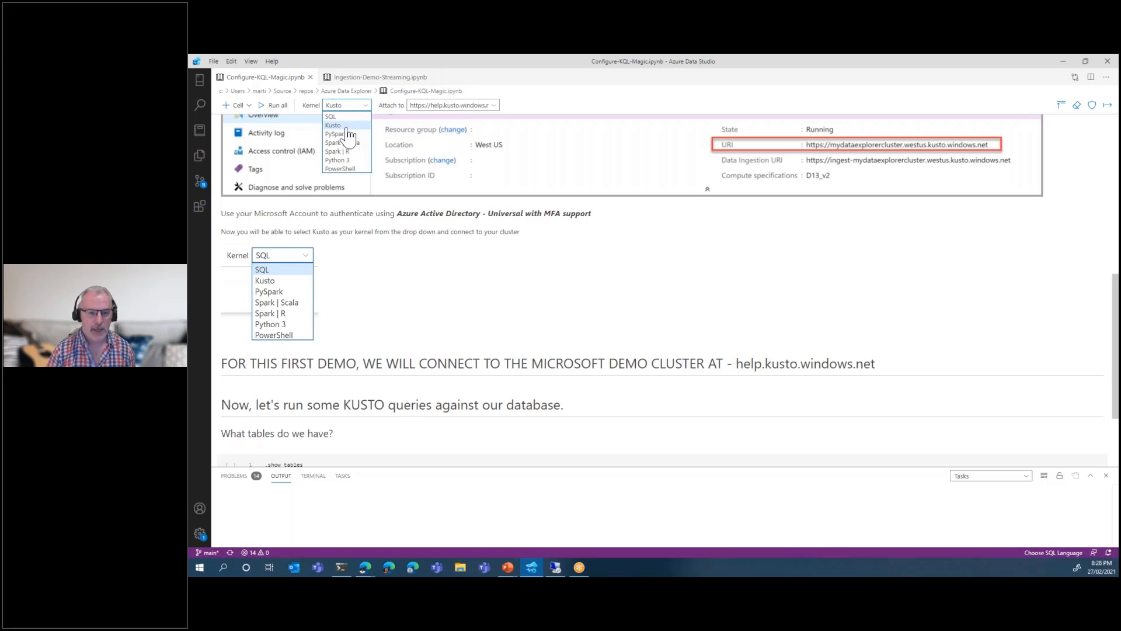
{"action": "left_click", "coordinate": [478, 306]}
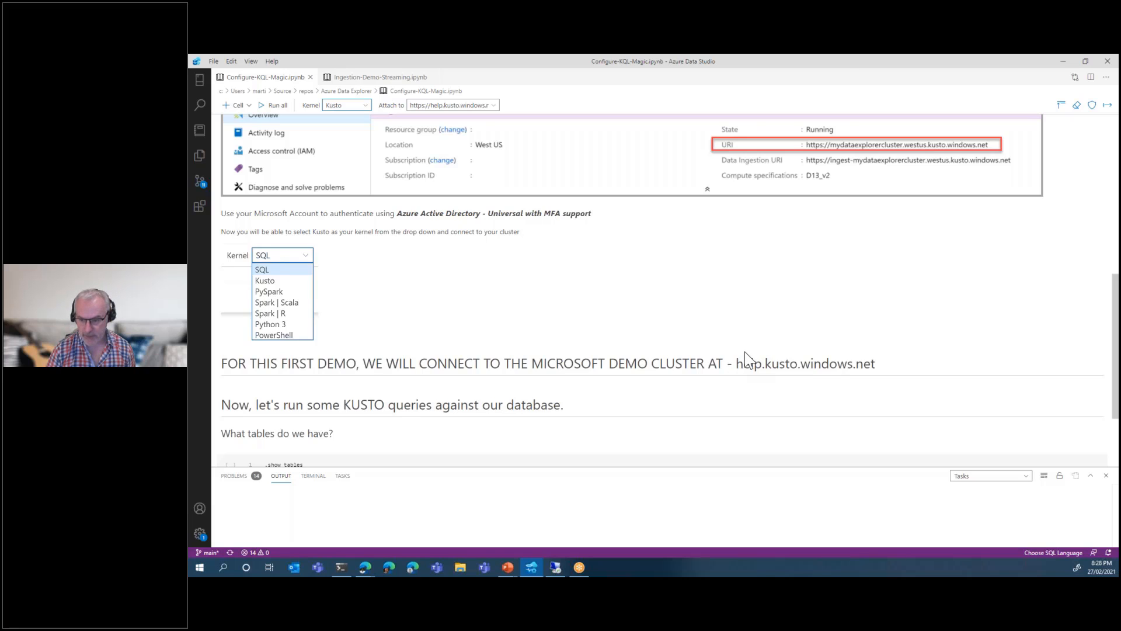
{"action": "left_click_drag", "start_coordinate": [726, 352], "coordinate": [912, 376]}
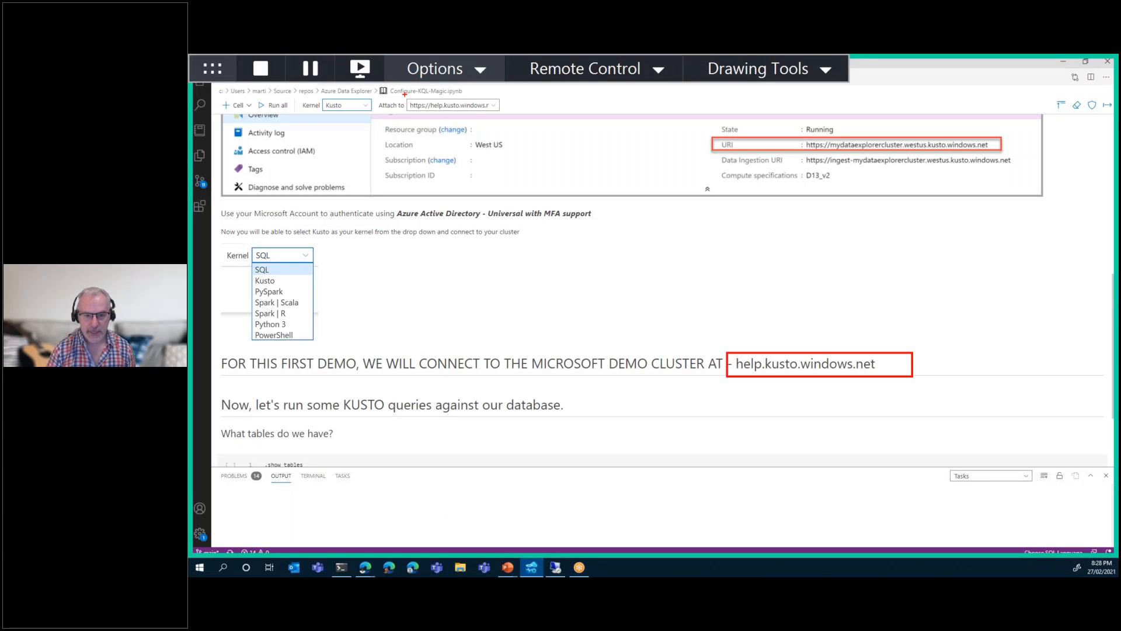
{"action": "left_click_drag", "start_coordinate": [405, 94], "coordinate": [508, 117]}
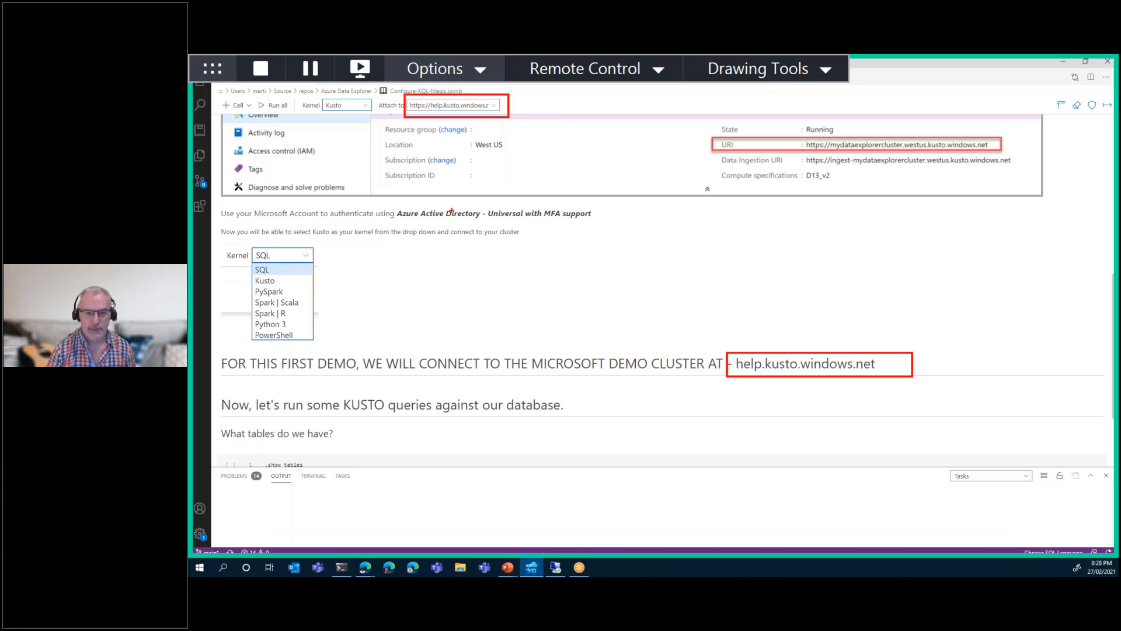
{"action": "key", "text": "Escape"}
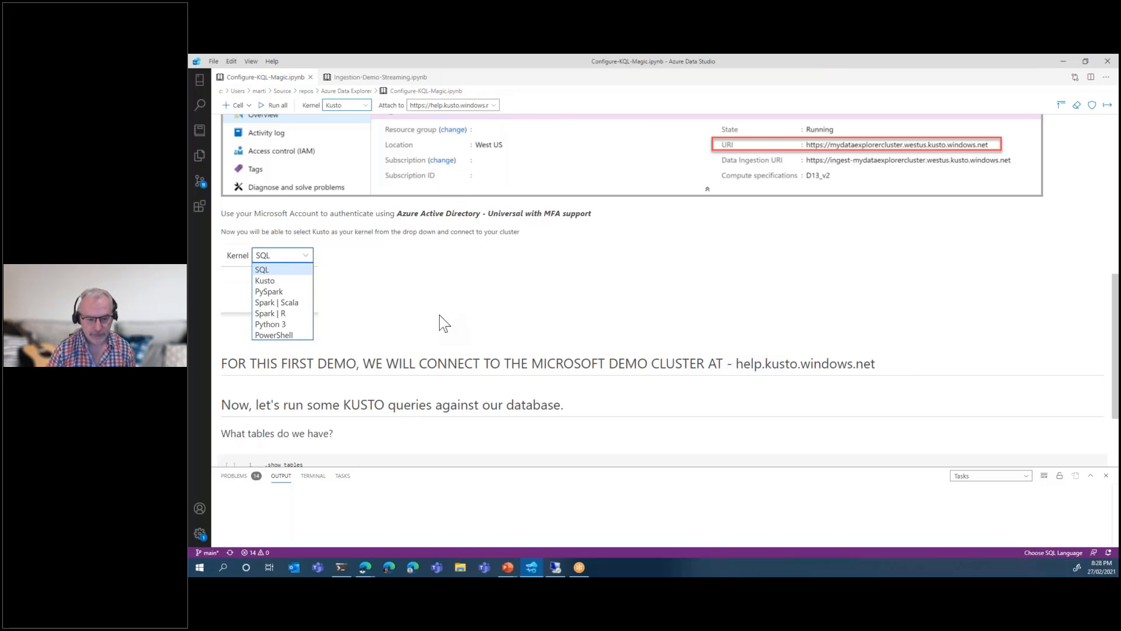
Run the .show tables query and examine the returned tables, marking the StormEvents and Covid19_Bing descriptions and the PopulationData row
{"action": "scroll", "coordinate": [442, 315], "scroll_direction": "down", "scroll_amount": 2}
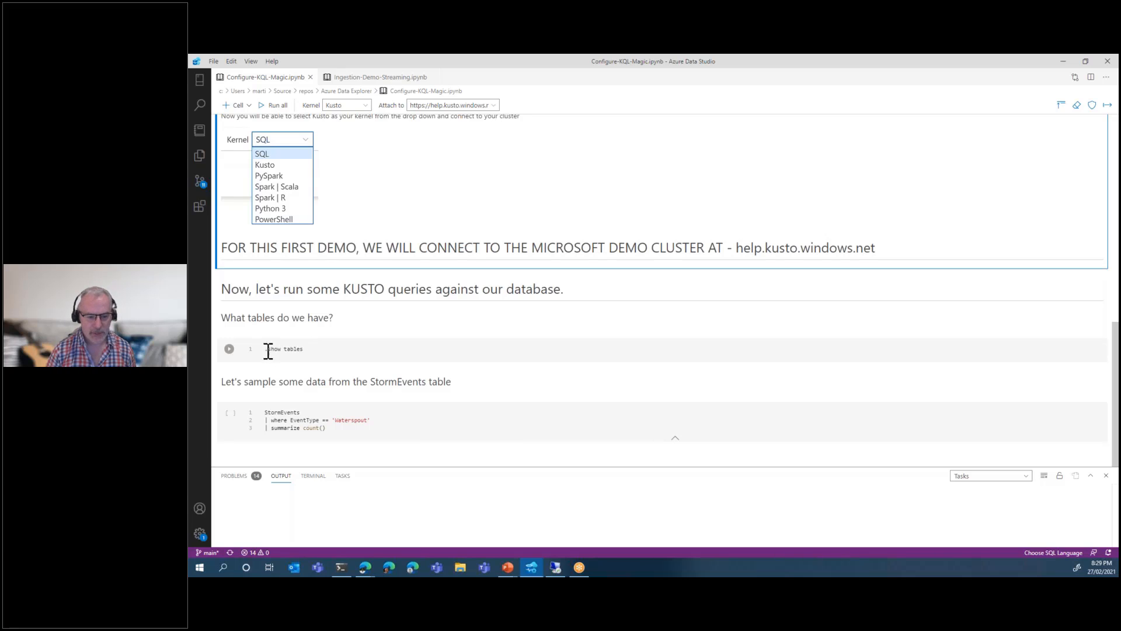
{"action": "left_click", "coordinate": [228, 349]}
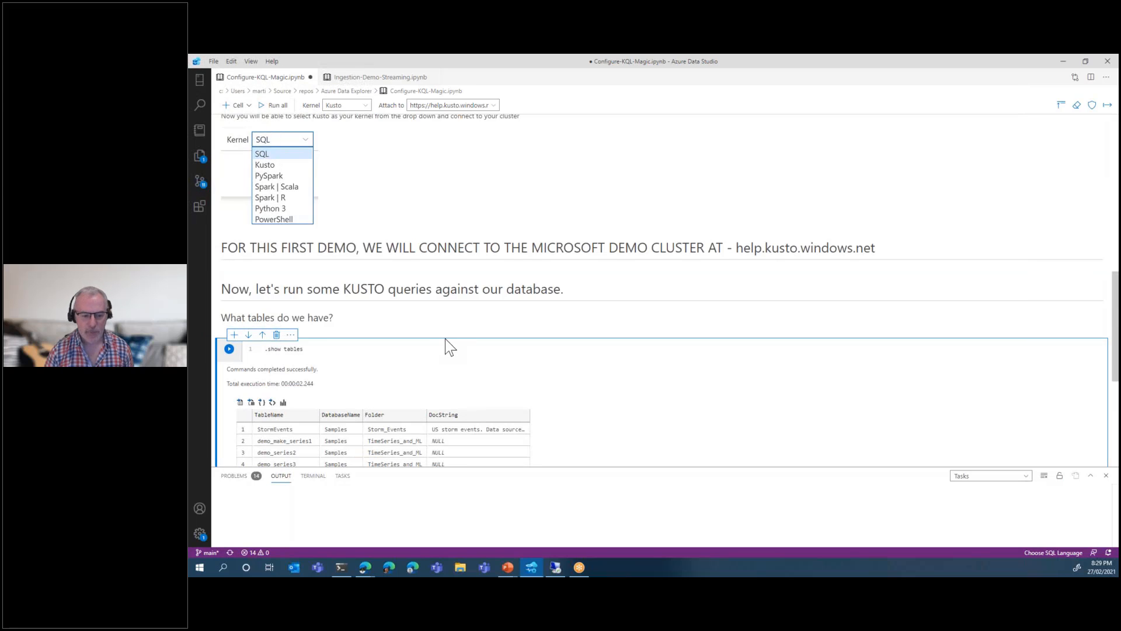
{"action": "scroll", "coordinate": [453, 348], "scroll_direction": "down", "scroll_amount": 5}
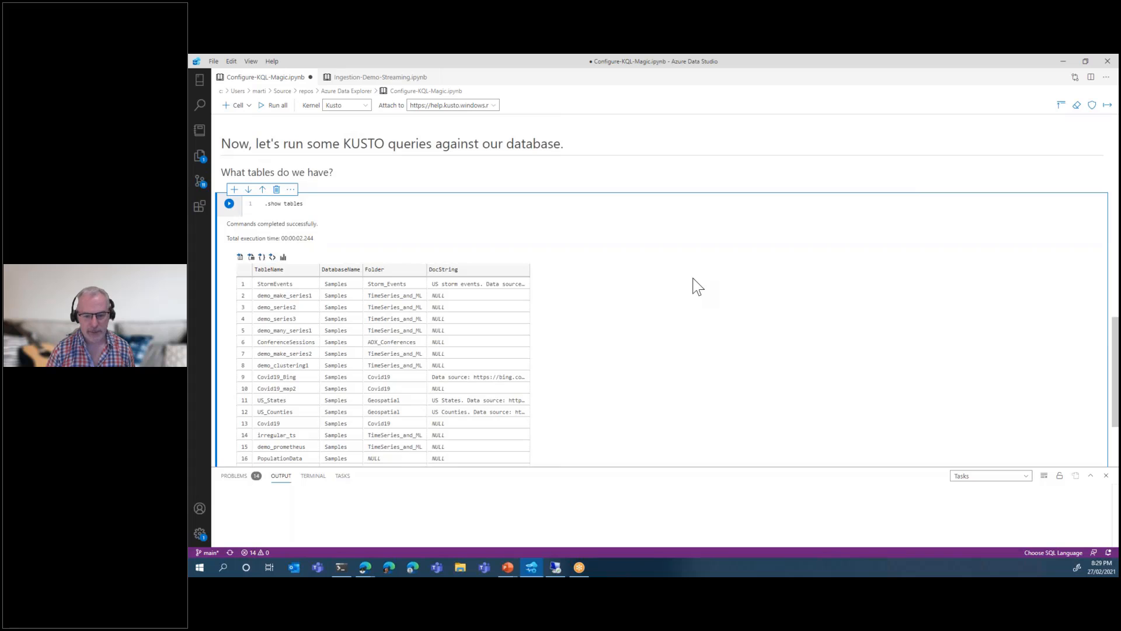
{"action": "scroll", "coordinate": [693, 280], "scroll_direction": "down", "scroll_amount": 3}
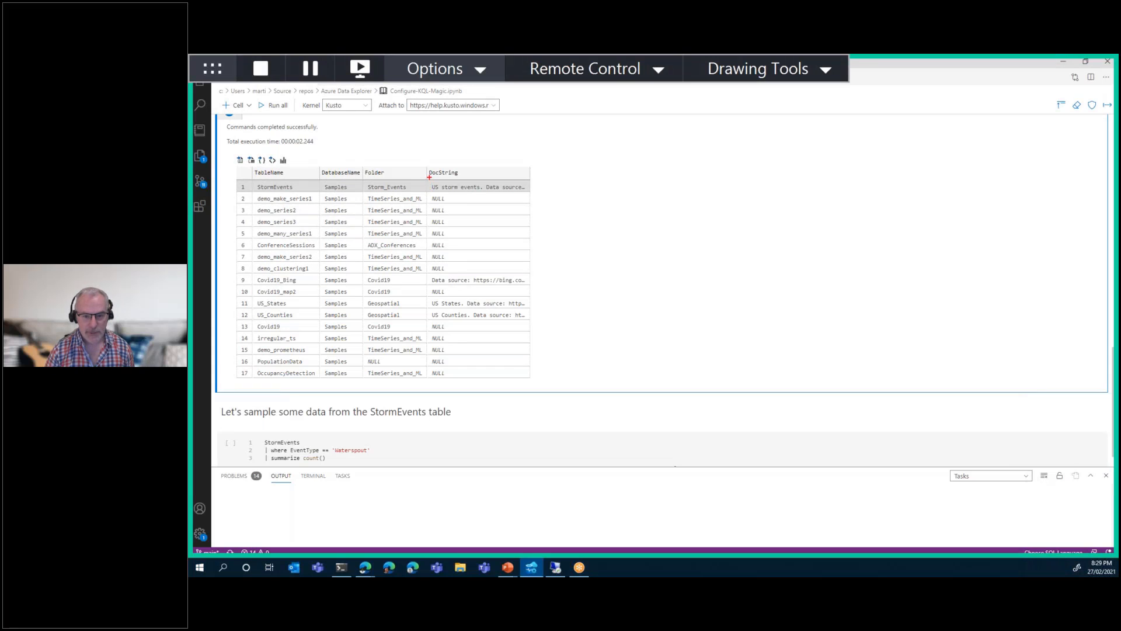
{"action": "left_click_drag", "start_coordinate": [429, 177], "coordinate": [538, 192]}
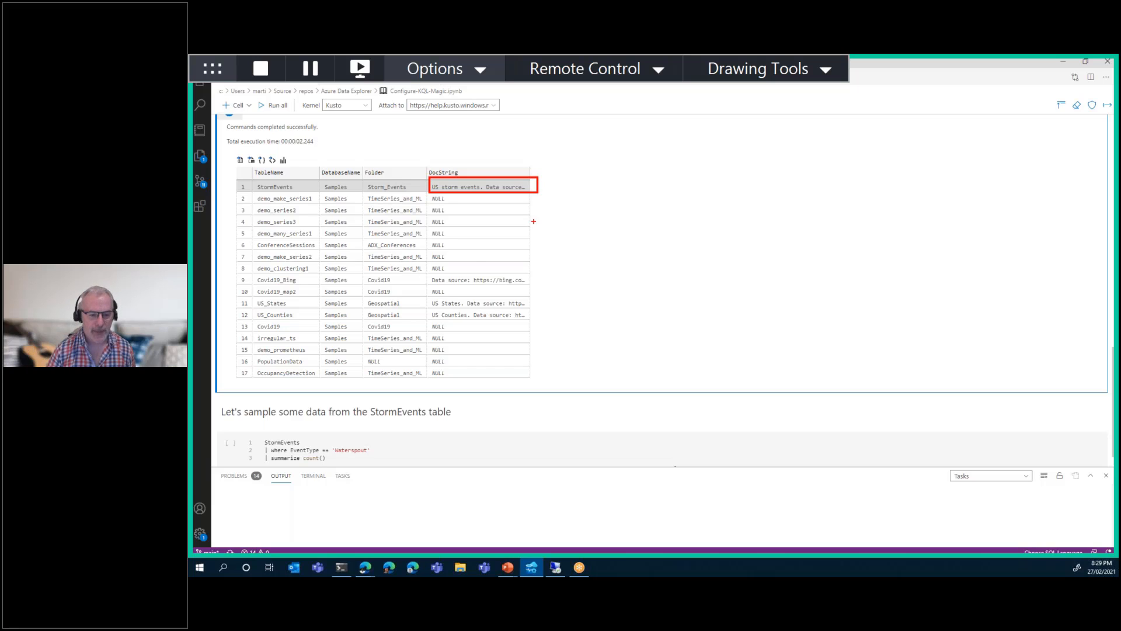
{"action": "left_click_drag", "start_coordinate": [431, 273], "coordinate": [547, 297]}
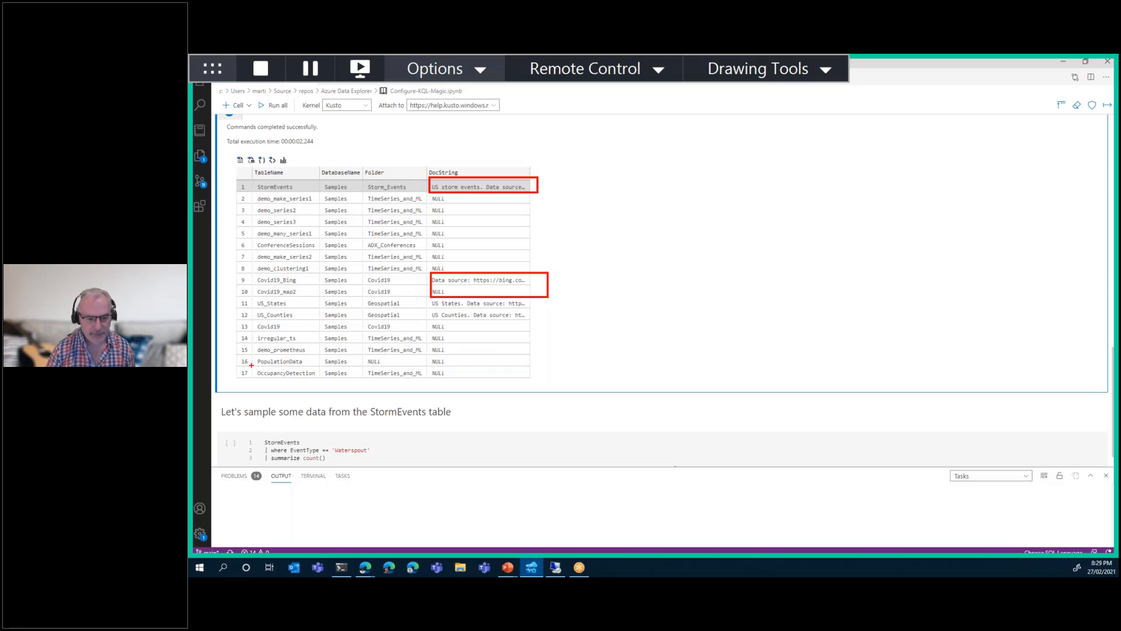
{"action": "mouse_move", "coordinate": [253, 352]}
{"action": "left_mouse_down"}
{"action": "mouse_move", "coordinate": [443, 359]}
{"action": "mouse_move", "coordinate": [454, 370]}
{"action": "left_mouse_up"}
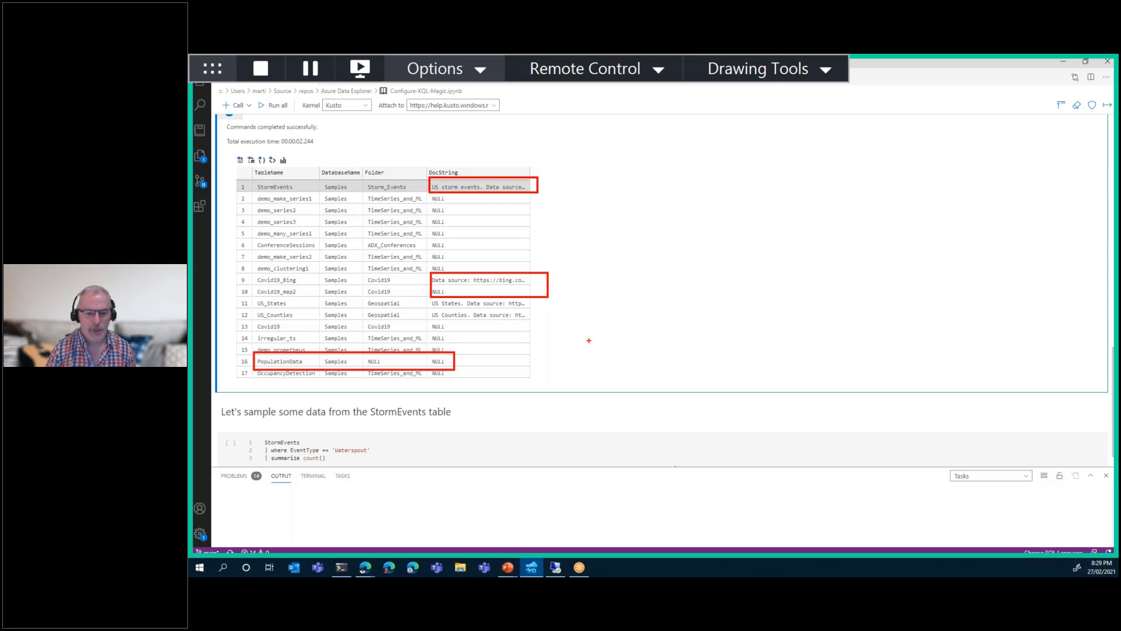
{"action": "key", "text": "Escape"}
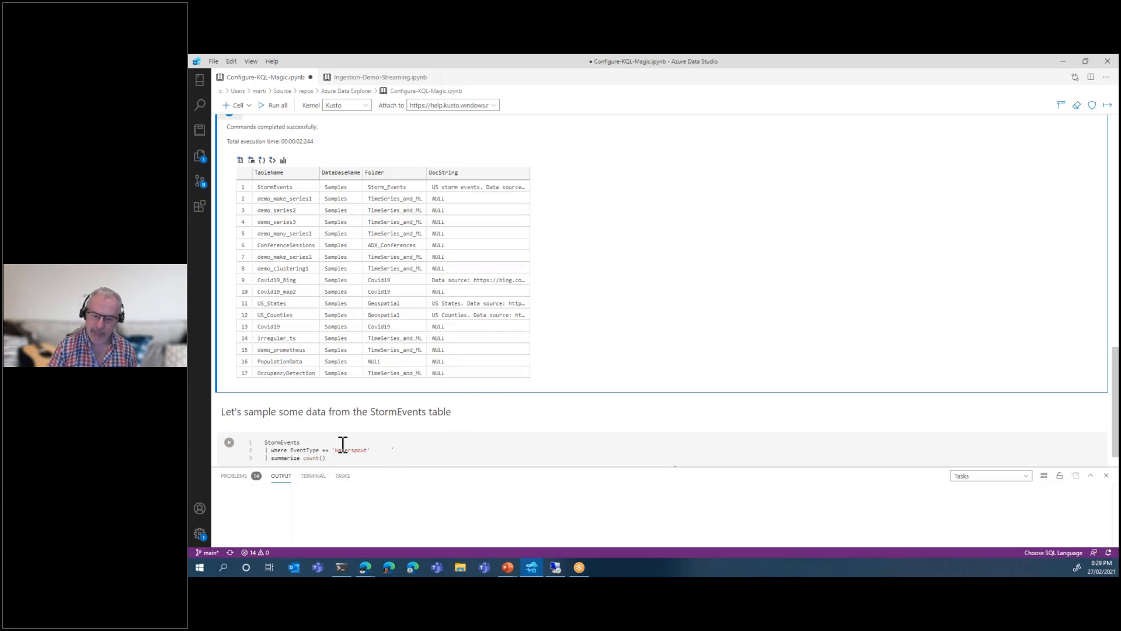
Run the StormEvents query that counts events whose EventType is 'Waterspout'
{"action": "left_click", "coordinate": [304, 448]}
{"action": "scroll", "coordinate": [359, 438], "scroll_direction": "down", "scroll_amount": 1}
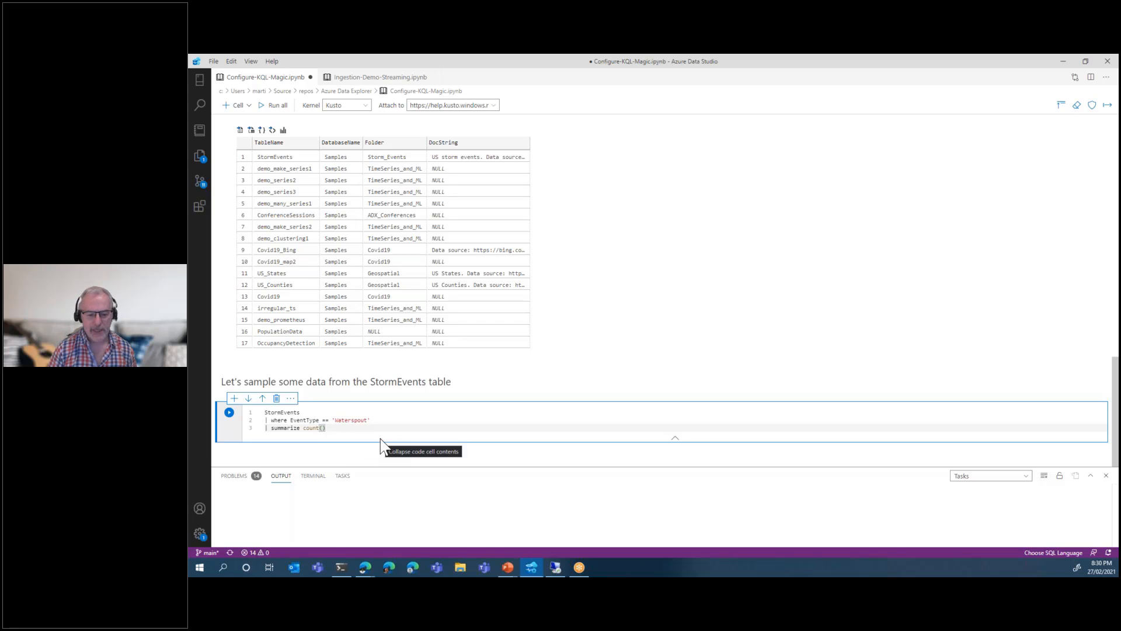
{"action": "left_click", "coordinate": [229, 415]}
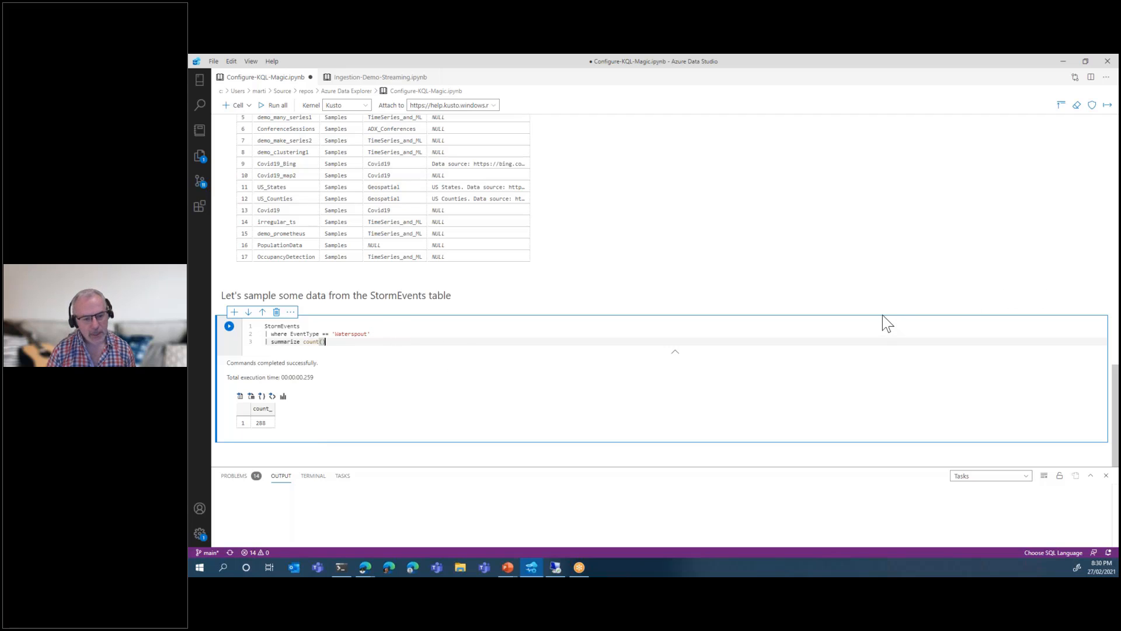
{"action": "scroll", "coordinate": [882, 312], "scroll_direction": "up", "scroll_amount": 3}
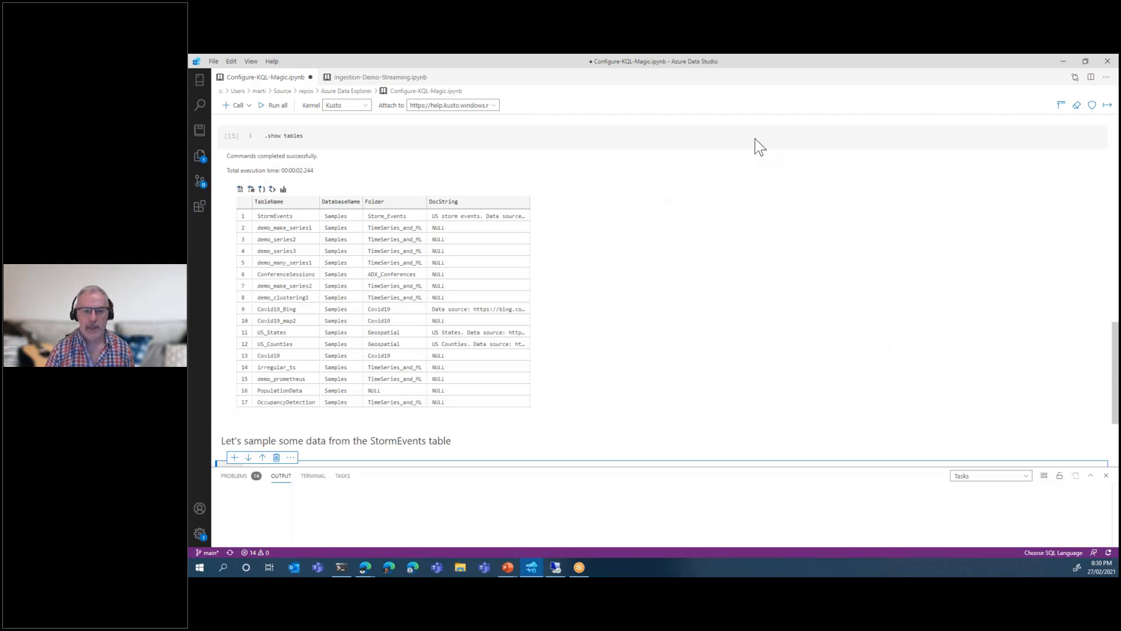
{"action": "scroll", "coordinate": [1073, 79], "scroll_direction": "down", "scroll_amount": 3}
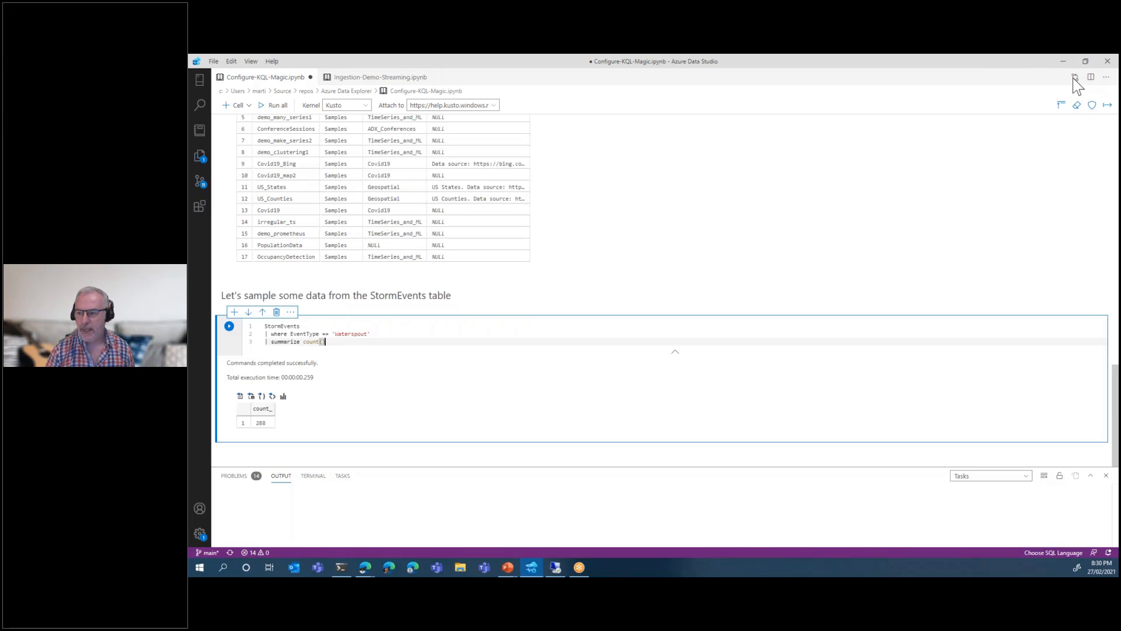
Restore the maximized window, enlarge it to nearly fill the screen, and show the start of the Ingestion-Demo-Streaming.ipynb notebook
{"action": "left_click_drag", "start_coordinate": [1025, 74], "coordinate": [395, 103]}
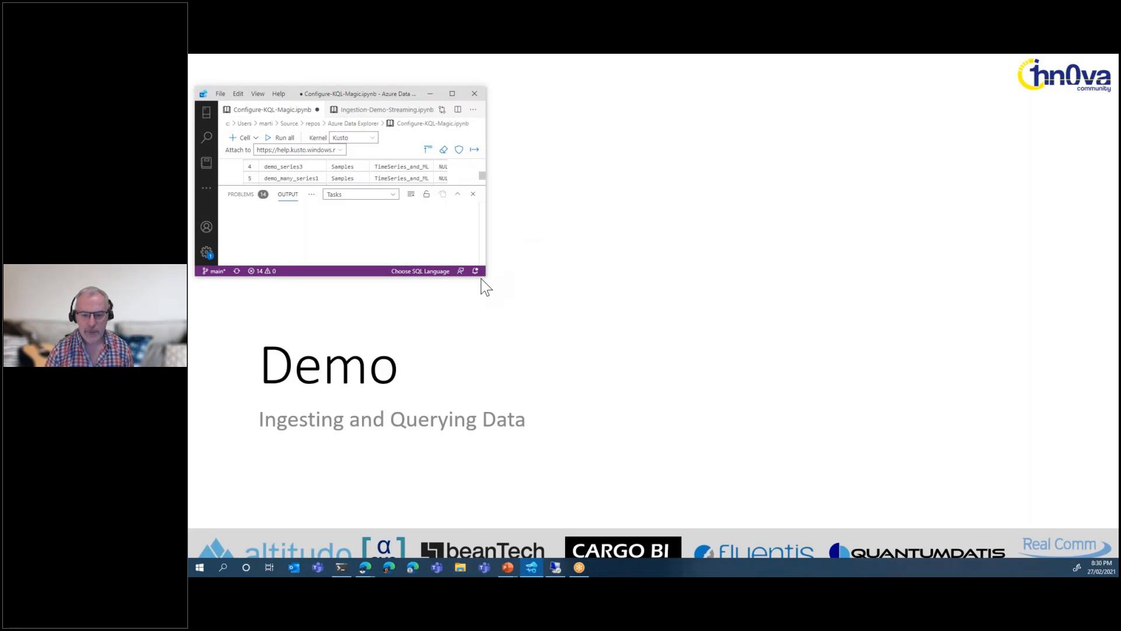
{"action": "left_click_drag", "start_coordinate": [488, 283], "coordinate": [1103, 549]}
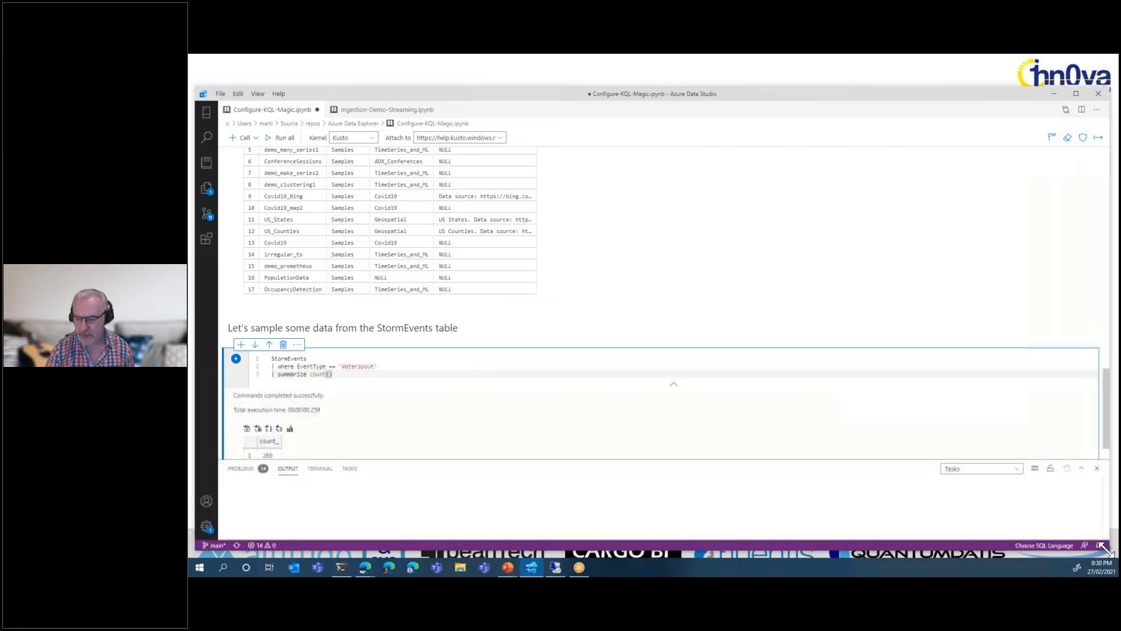
{"action": "left_click", "coordinate": [379, 111]}
{"action": "scroll", "coordinate": [549, 245], "scroll_direction": "up", "scroll_amount": 2}
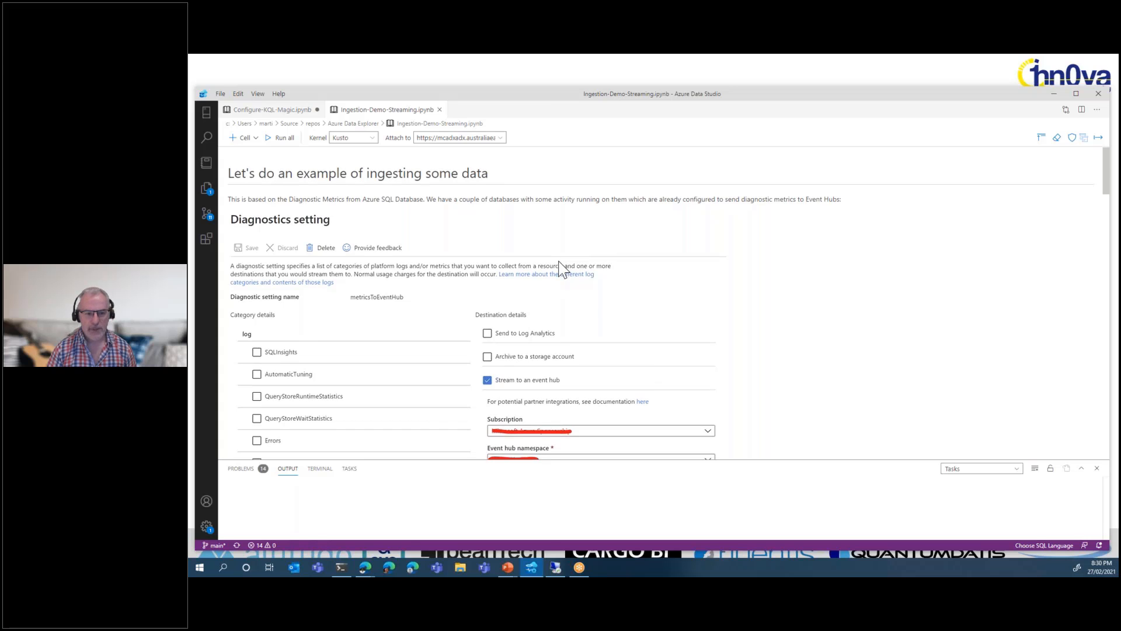
Examine the notebook's diagnostics setting example, including its event hub destination fields and the selected Basic metric
{"action": "scroll", "coordinate": [543, 245], "scroll_direction": "down", "scroll_amount": 3}
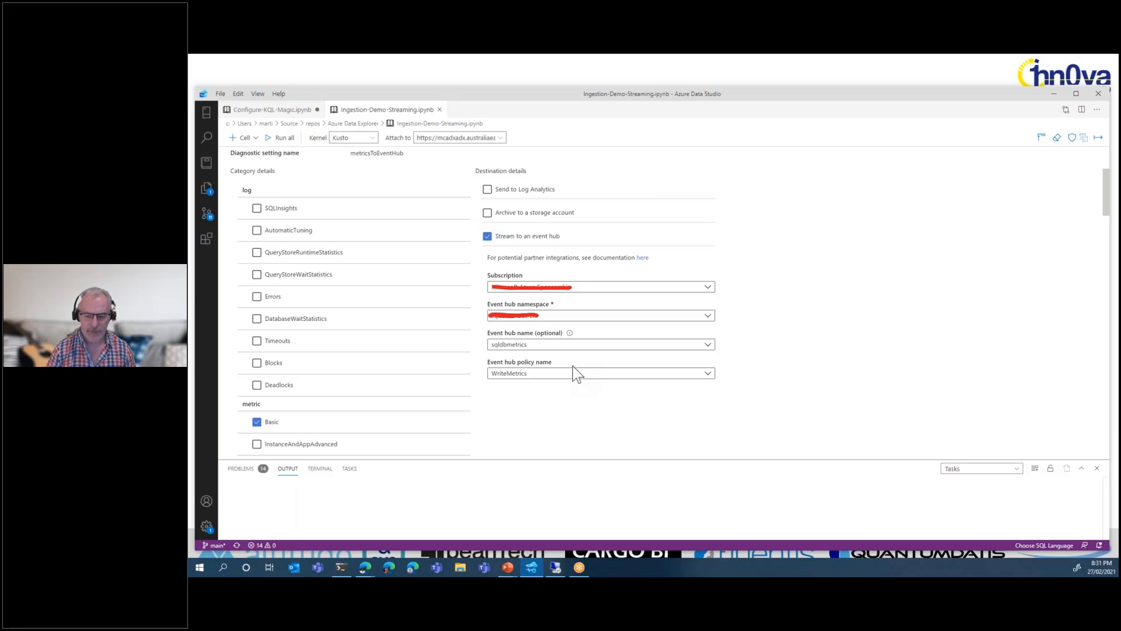
{"action": "scroll", "coordinate": [727, 332], "scroll_direction": "down", "scroll_amount": 1}
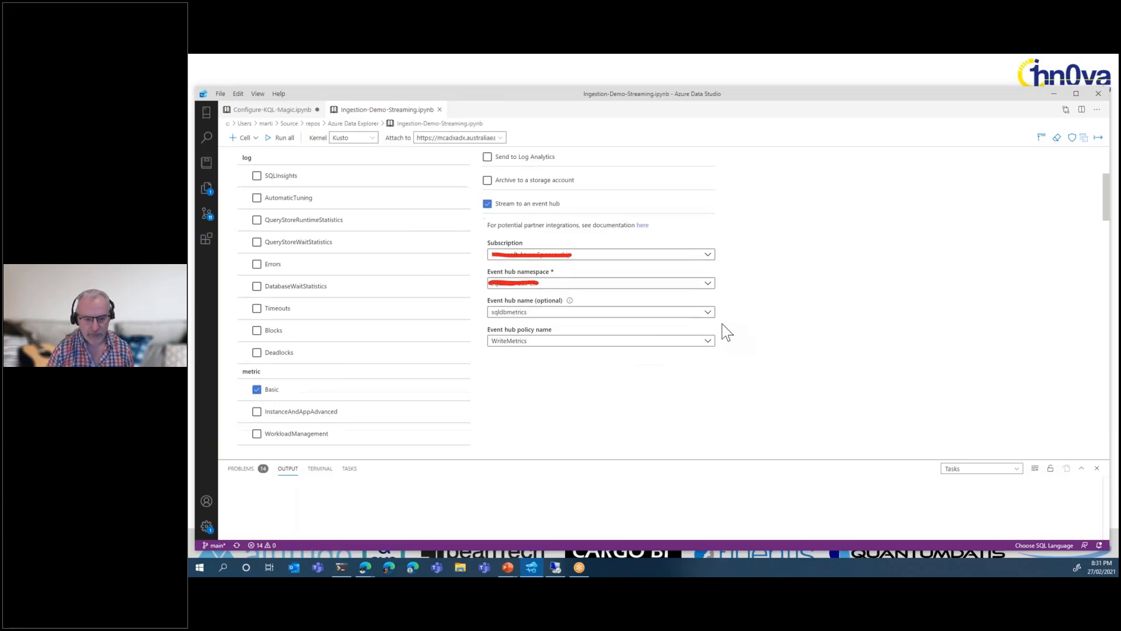
{"action": "scroll", "coordinate": [727, 332], "scroll_direction": "down", "scroll_amount": 2}
{"action": "scroll", "coordinate": [699, 306], "scroll_direction": "down", "scroll_amount": 2}
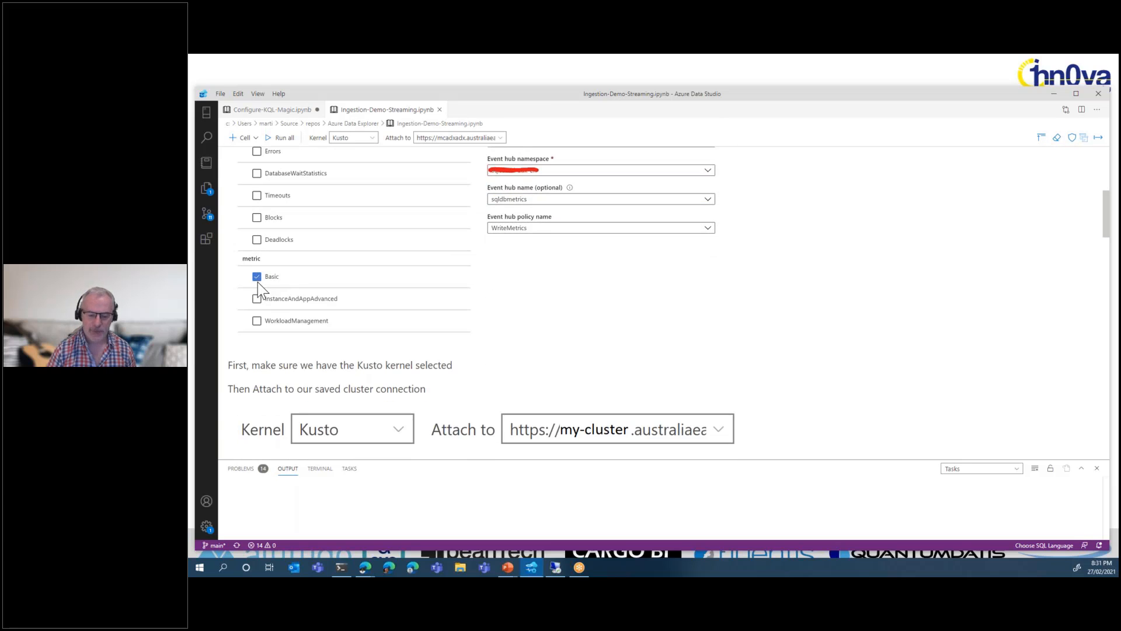
Switch to the Azure portal in Edge, review the HammerDB1 database's metrics chart, and return to Azure Data Studio
{"action": "left_click", "coordinate": [367, 565]}
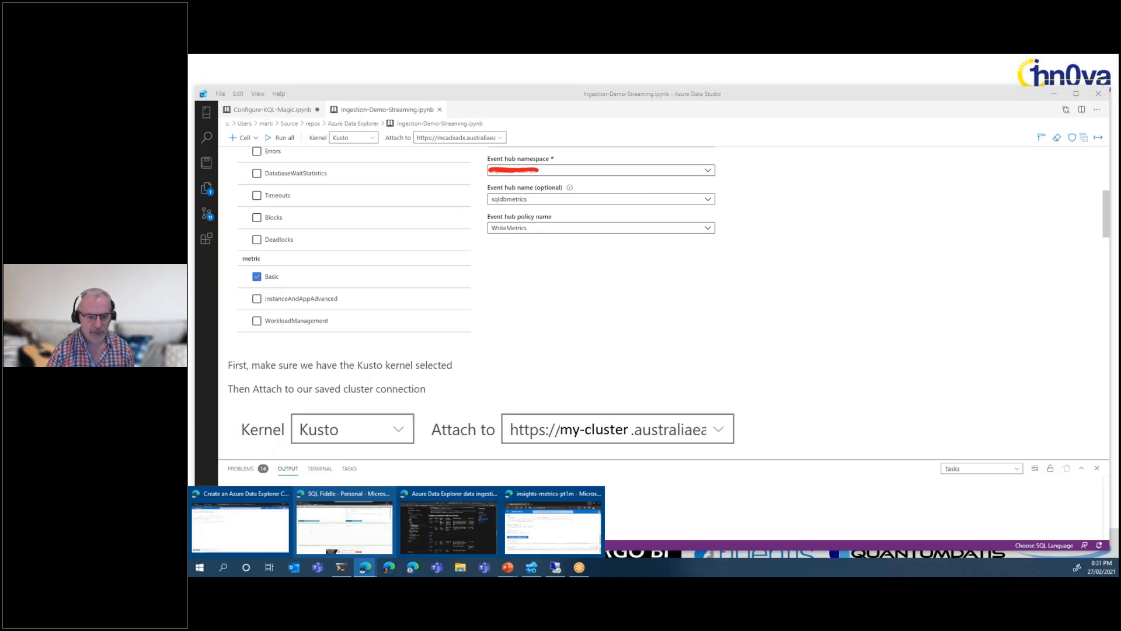
{"action": "mouse_move", "coordinate": [520, 520]}
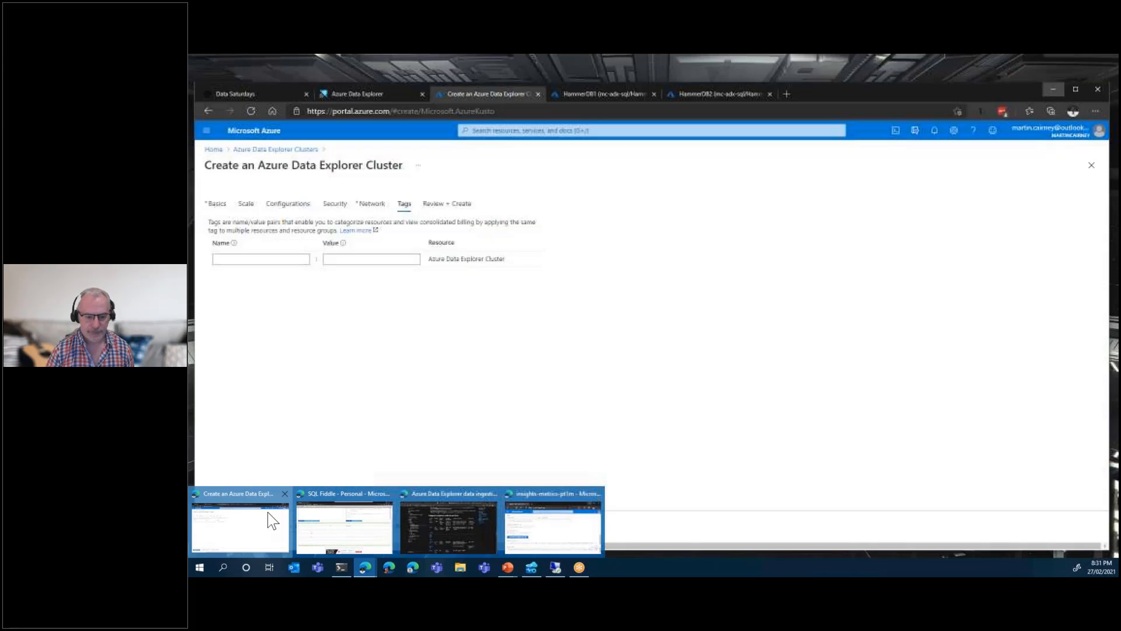
{"action": "left_click", "coordinate": [271, 520]}
{"action": "left_click", "coordinate": [604, 93]}
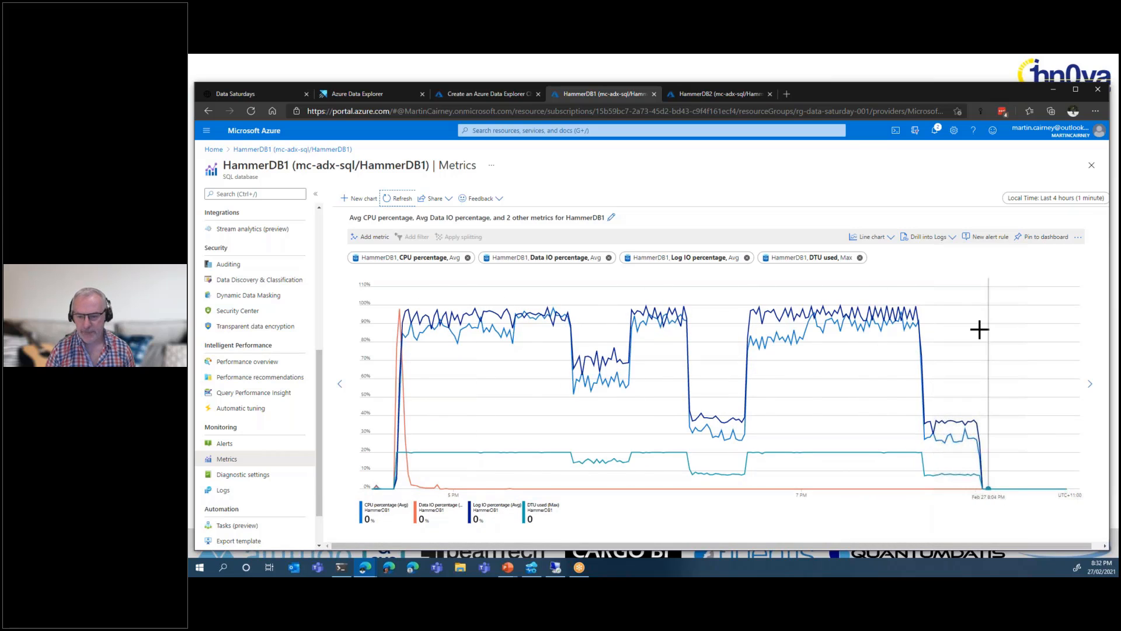
{"action": "left_click", "coordinate": [1051, 92]}
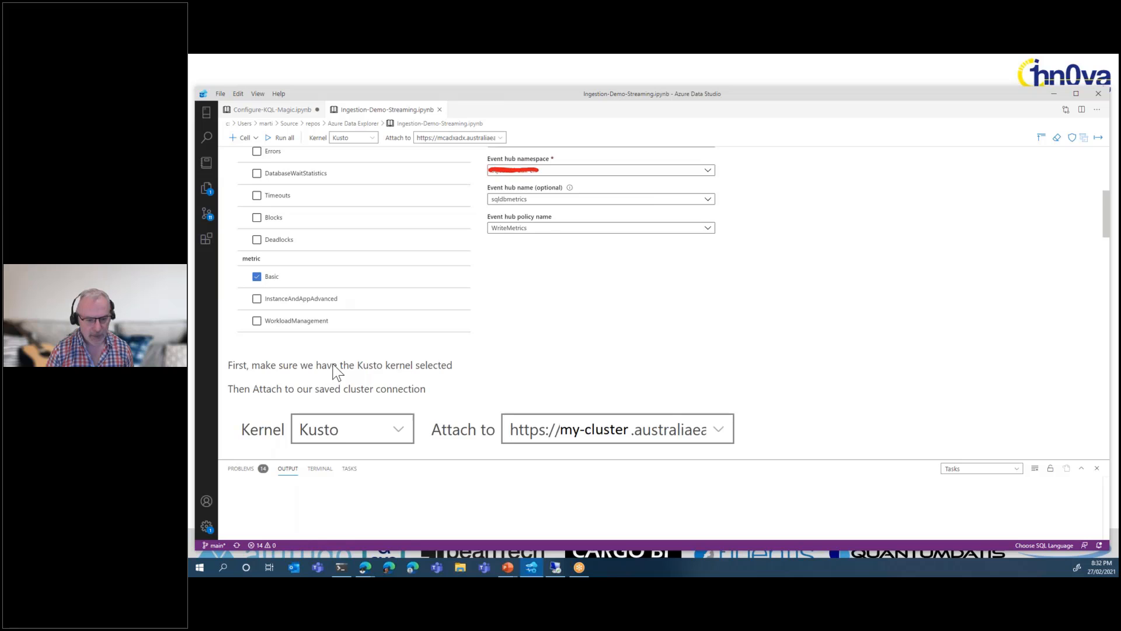
Create the DiagnosticMetrics table for storing Azure Metrics data by running its .create table cell
{"action": "scroll", "coordinate": [338, 371], "scroll_direction": "down", "scroll_amount": 1}
{"action": "scroll", "coordinate": [337, 372], "scroll_direction": "down", "scroll_amount": 4}
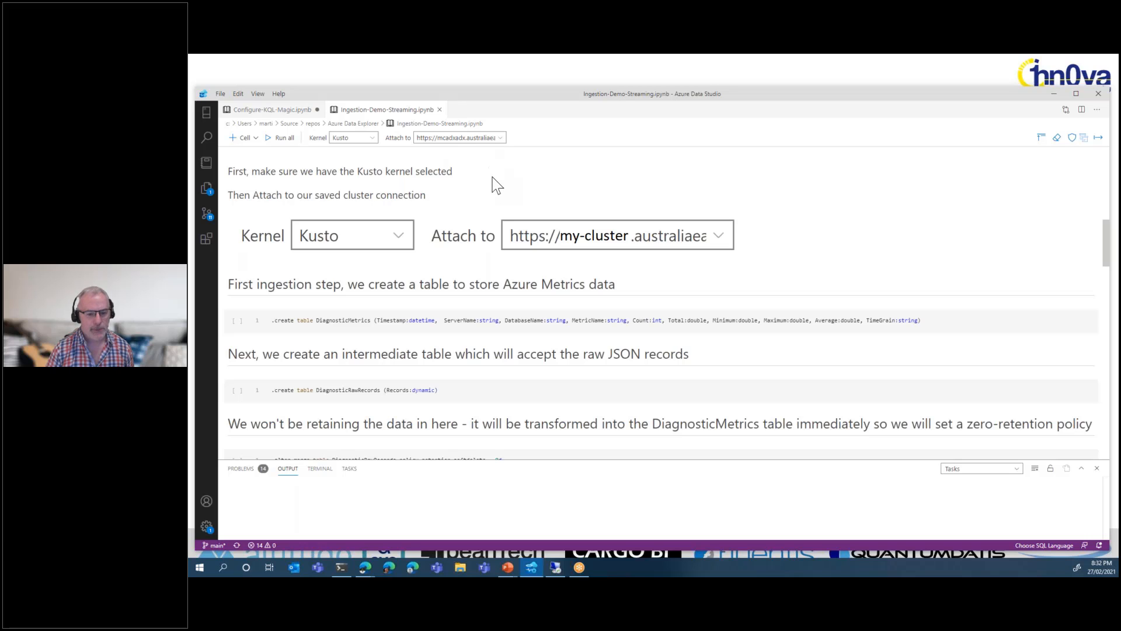
{"action": "scroll", "coordinate": [494, 184], "scroll_direction": "down", "scroll_amount": 2}
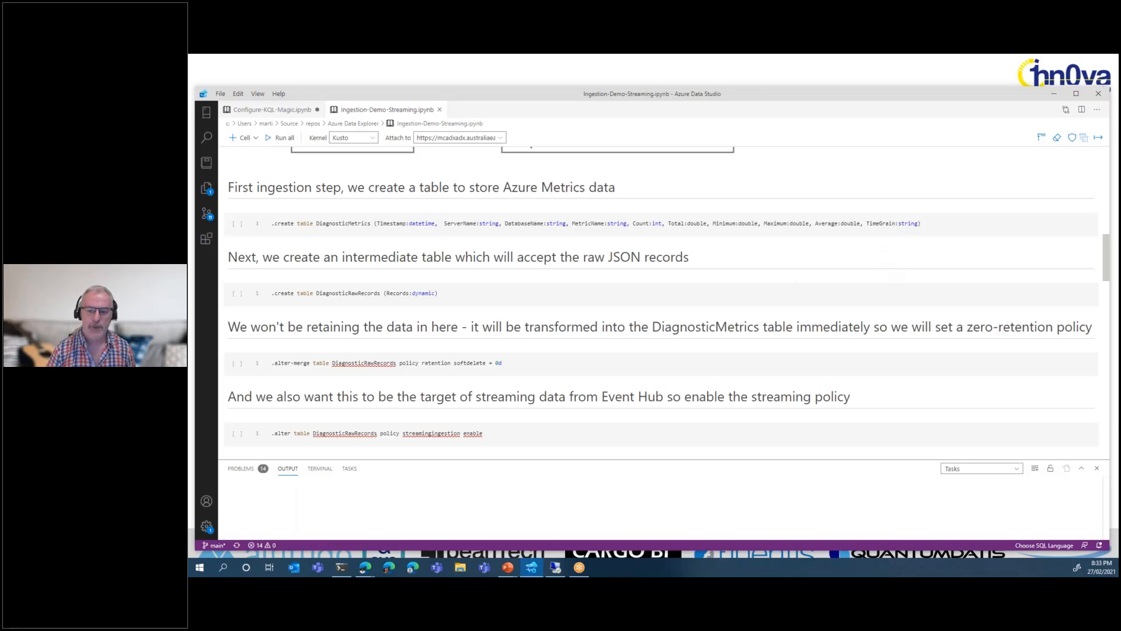
{"action": "left_click", "coordinate": [235, 224]}
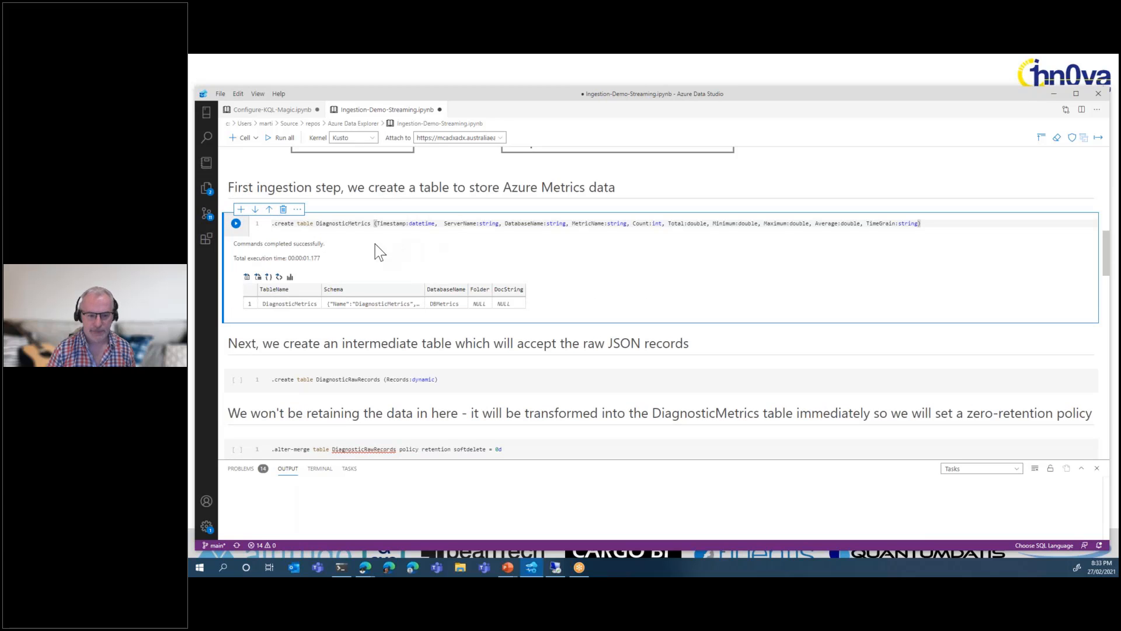
Create the intermediate DiagnosticRawRecords table with a dynamic Records column for the raw JSON records by running its cell
{"action": "scroll", "coordinate": [376, 247], "scroll_direction": "down", "scroll_amount": 5}
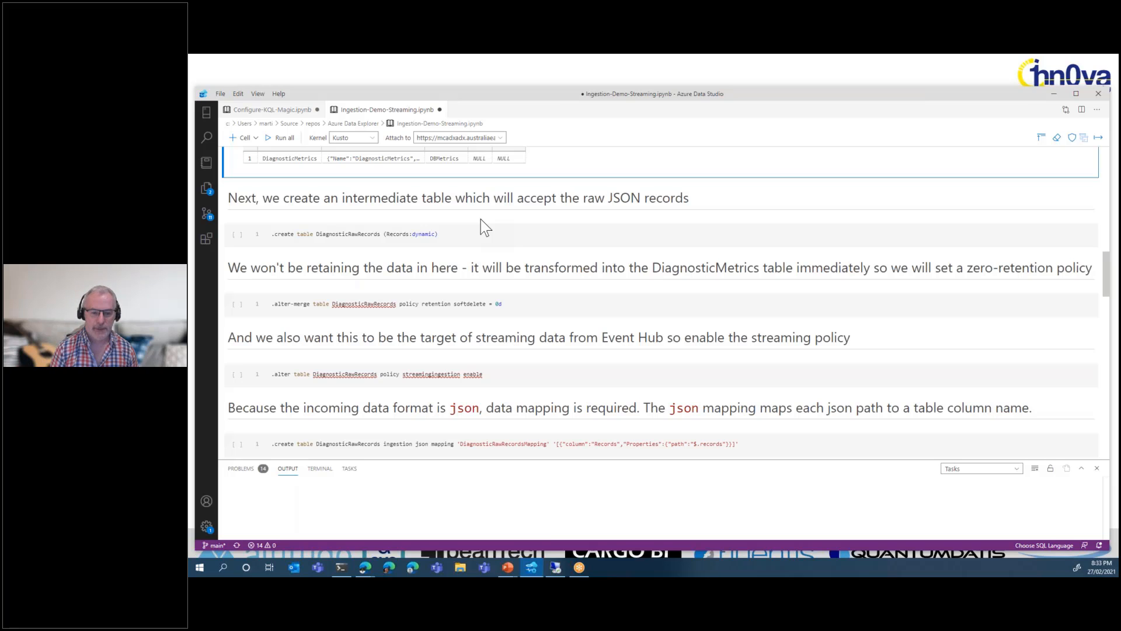
{"action": "mouse_move", "coordinate": [481, 232]}
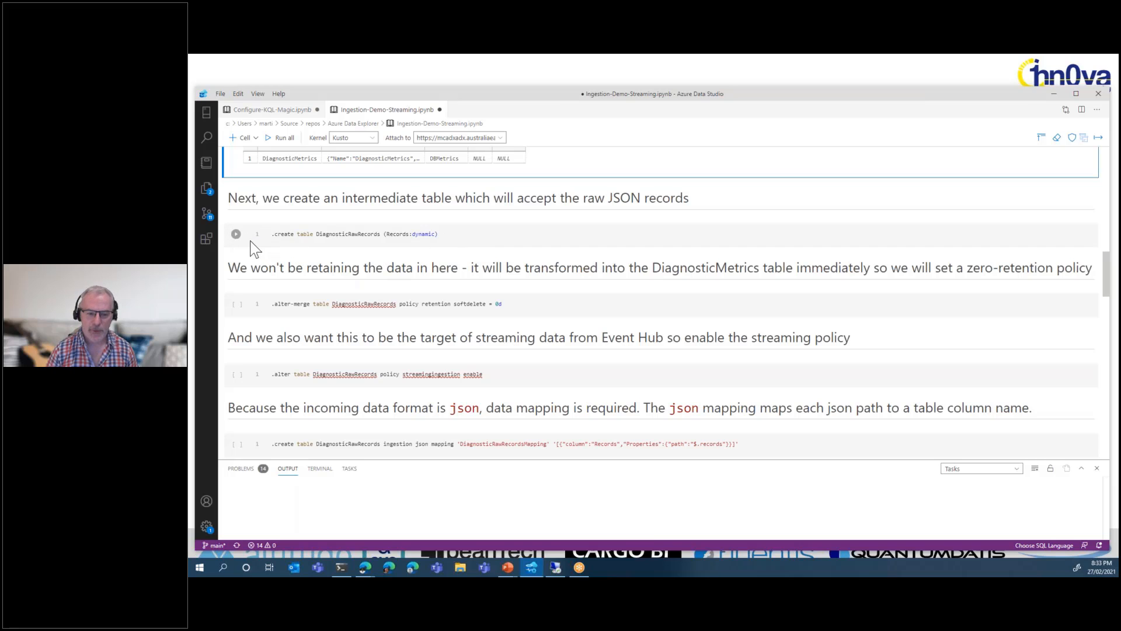
{"action": "left_click", "coordinate": [236, 234]}
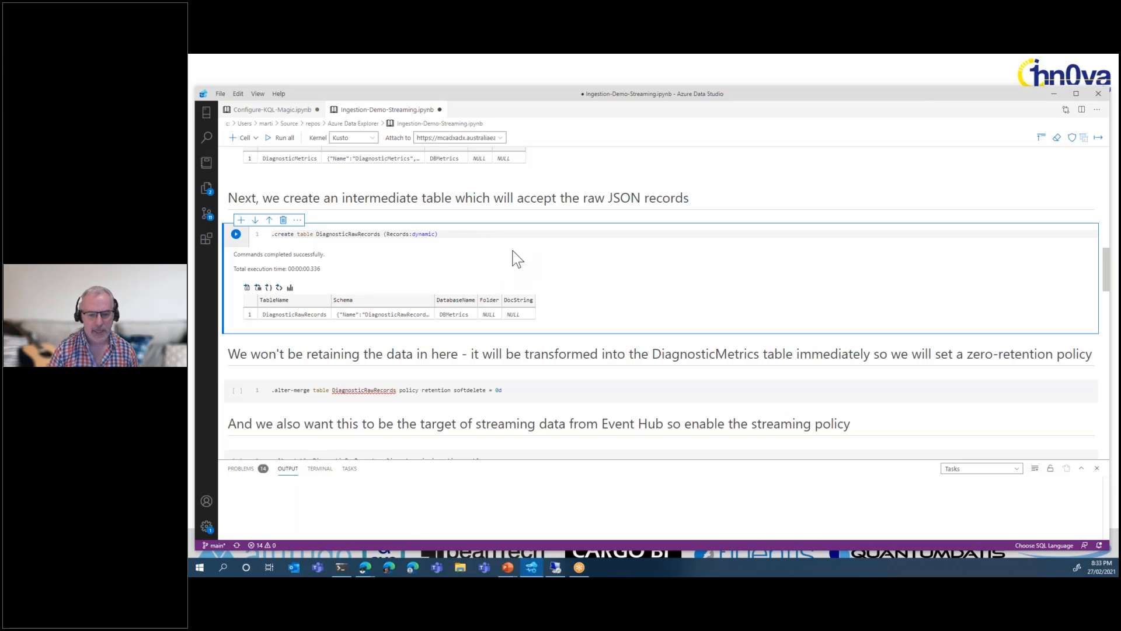
{"action": "scroll", "coordinate": [513, 255], "scroll_direction": "down", "scroll_amount": 2}
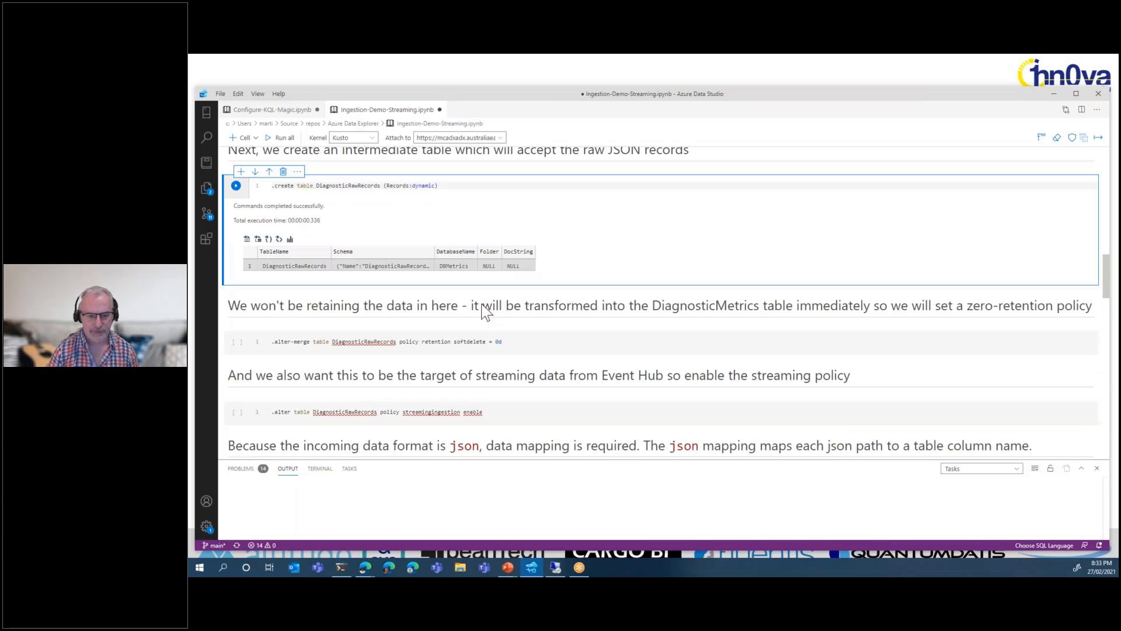
Run the cells that set DiagnosticRawRecords' retention softdelete to 0d and enable its streamingingestion policy
{"action": "scroll", "coordinate": [390, 320], "scroll_direction": "down", "scroll_amount": 2}
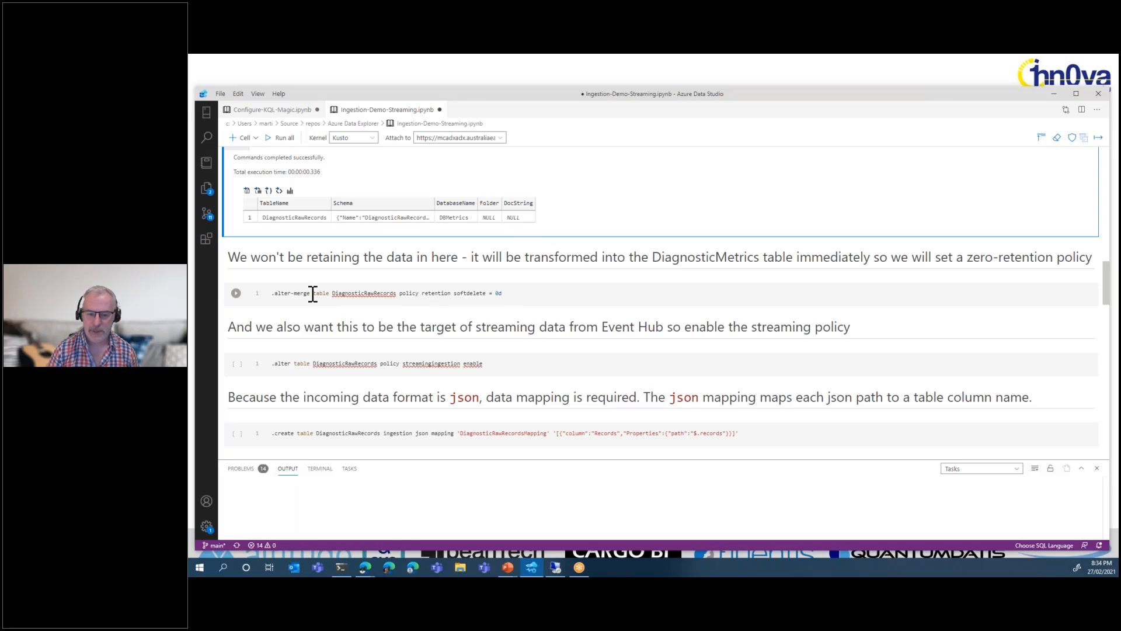
{"action": "left_click", "coordinate": [235, 292]}
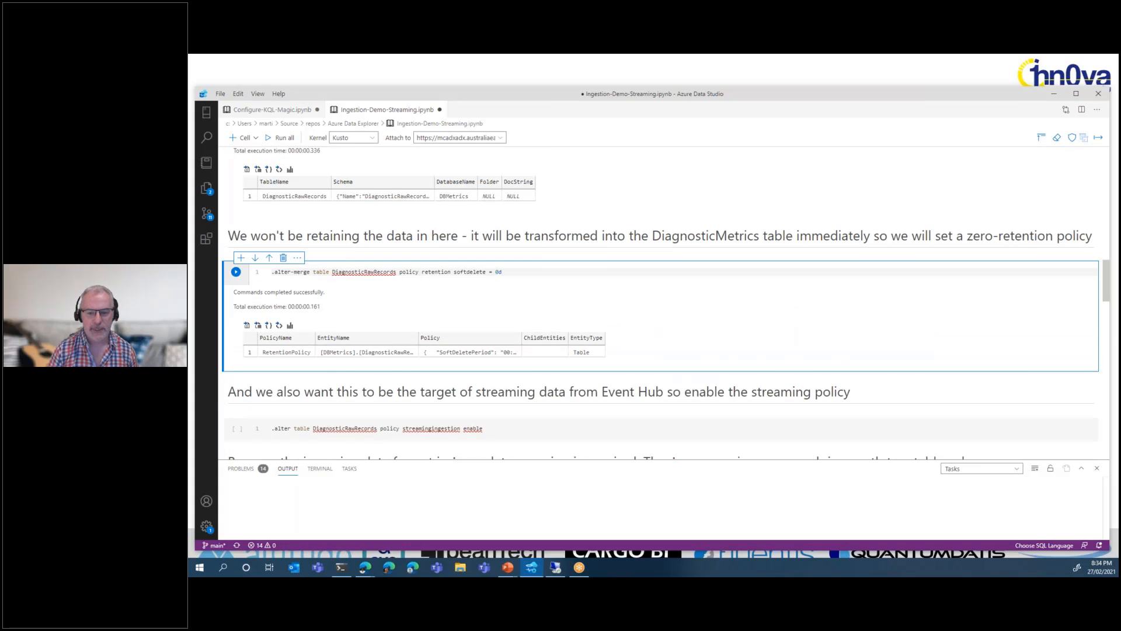
{"action": "scroll", "coordinate": [370, 303], "scroll_direction": "down", "scroll_amount": 3}
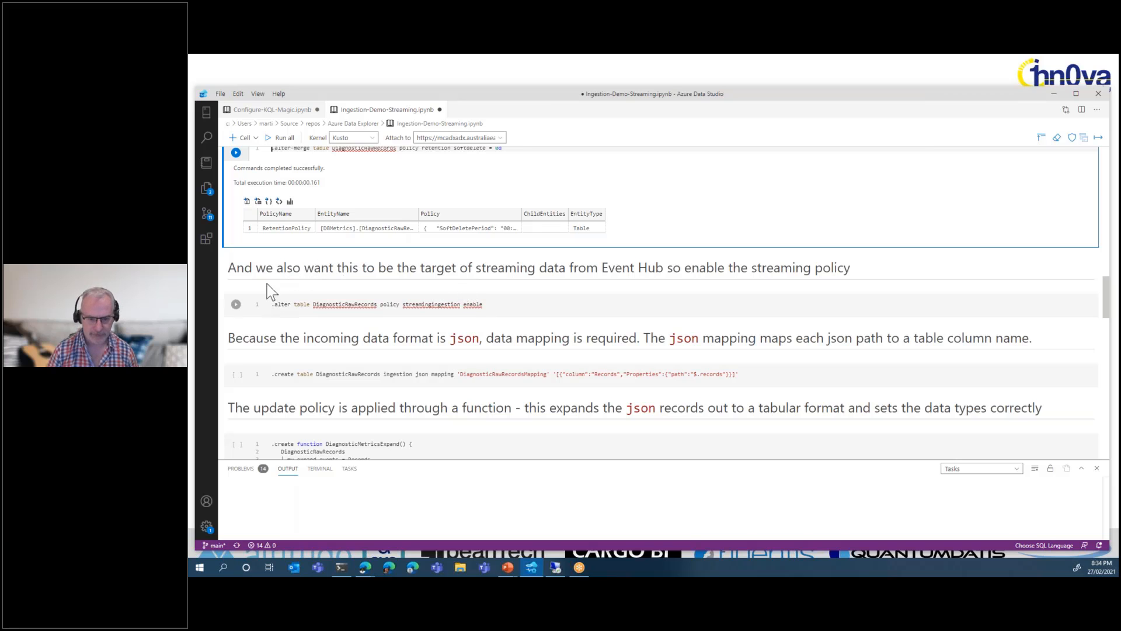
{"action": "scroll", "coordinate": [313, 273], "scroll_direction": "down", "scroll_amount": 1}
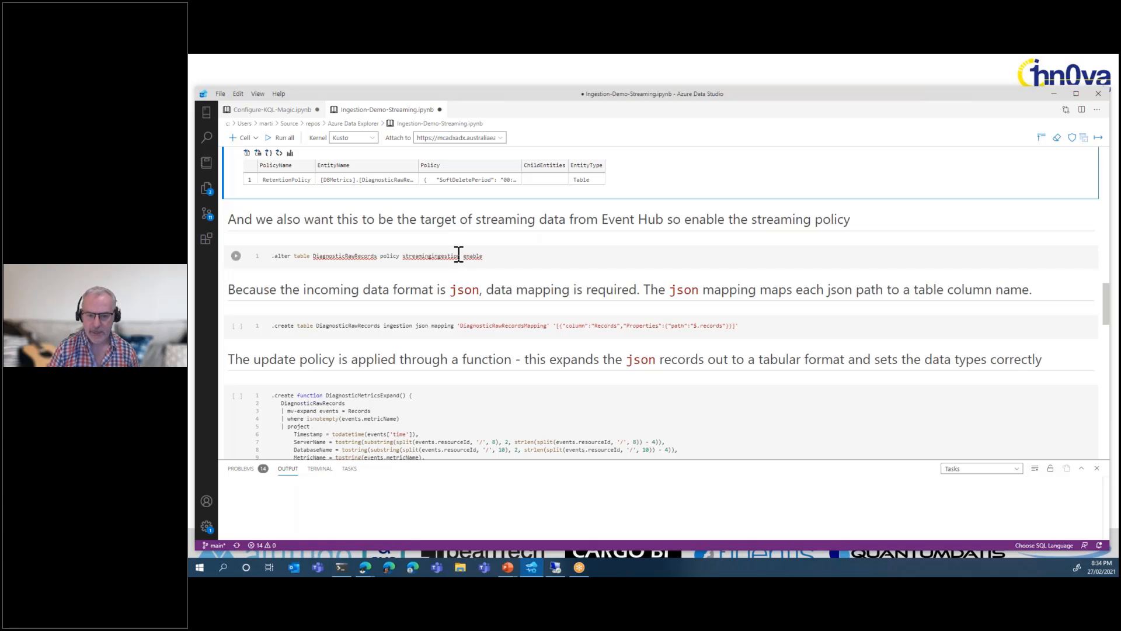
{"action": "left_click", "coordinate": [236, 256]}
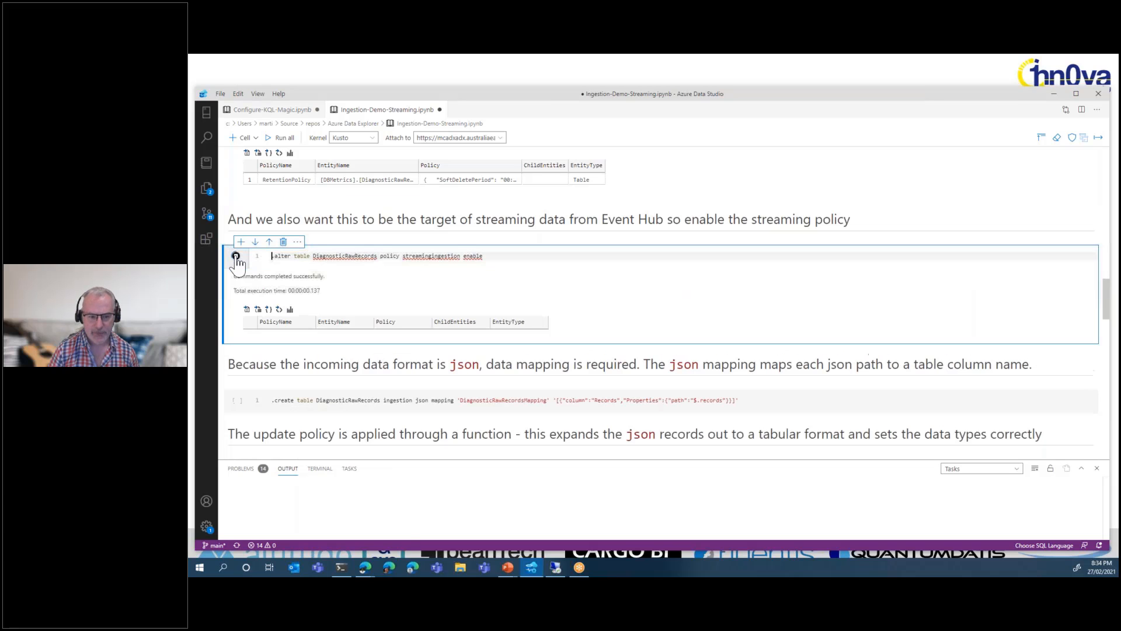
Create the JSON ingestion mapping DiagnosticRawRecordsMapping, mapping the Records column to path $.records, by running its cell
{"action": "scroll", "coordinate": [535, 263], "scroll_direction": "down", "scroll_amount": 3}
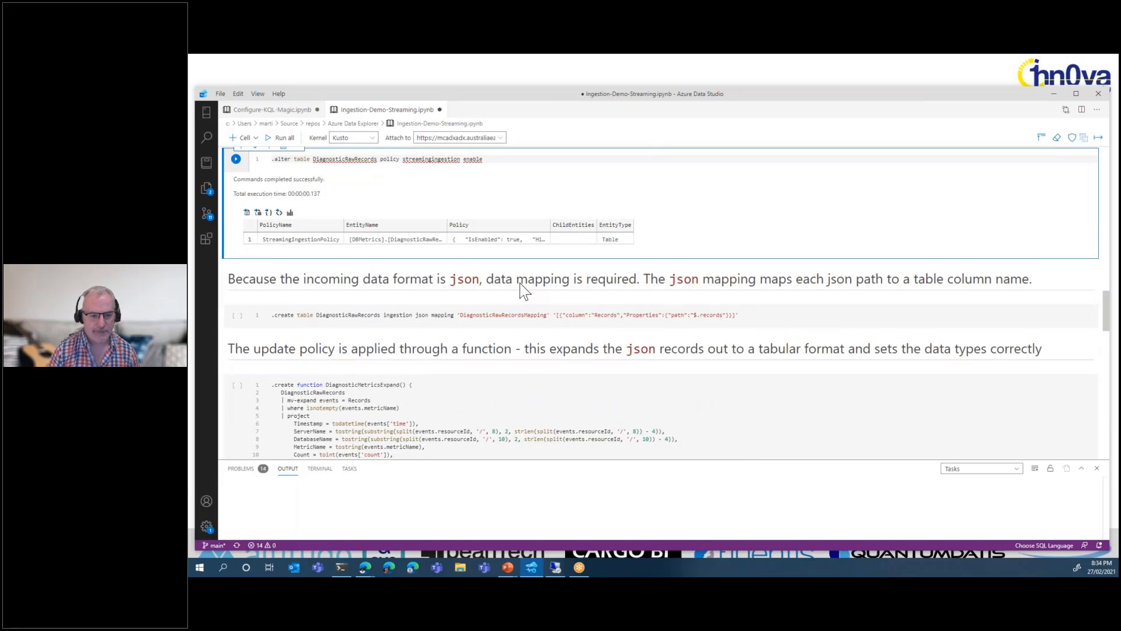
{"action": "scroll", "coordinate": [519, 283], "scroll_direction": "down", "scroll_amount": 1}
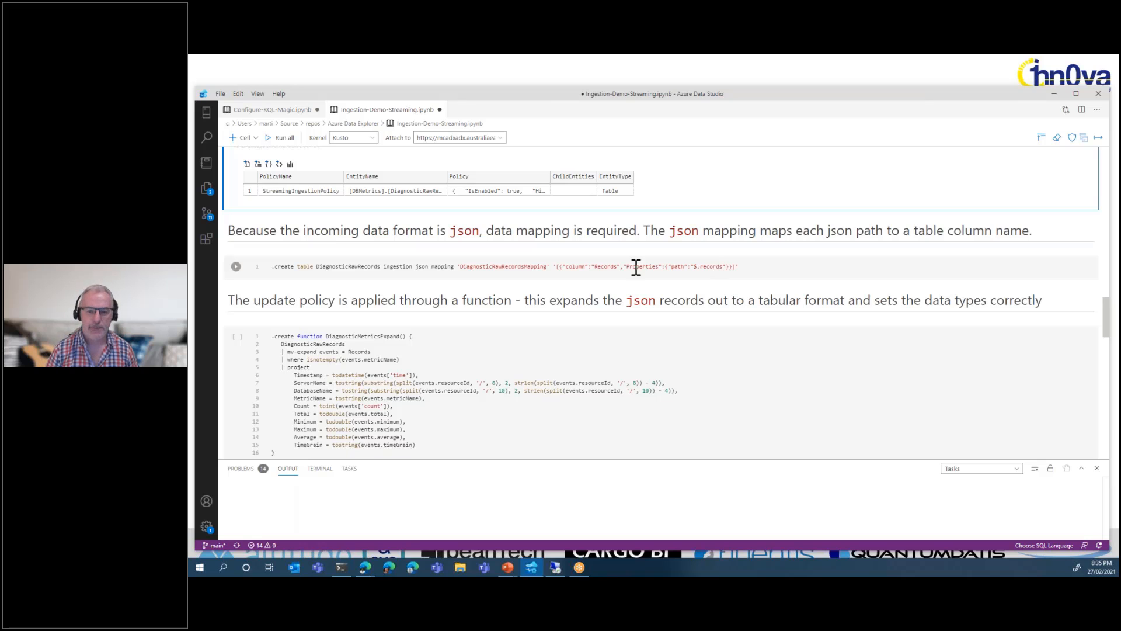
{"action": "left_click", "coordinate": [236, 267]}
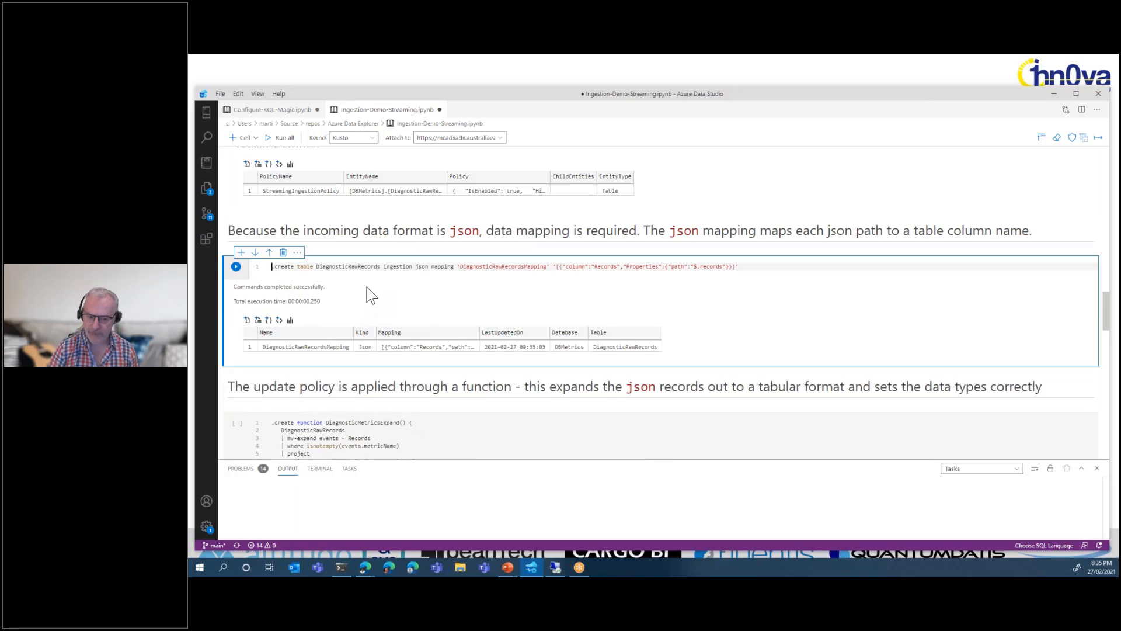
Examine the DiagnosticMetricsExpand function code, marking its source table, mv-expand of Records, project operator, and ServerName and DatabaseName expressions
{"action": "scroll", "coordinate": [383, 285], "scroll_direction": "down", "scroll_amount": 3}
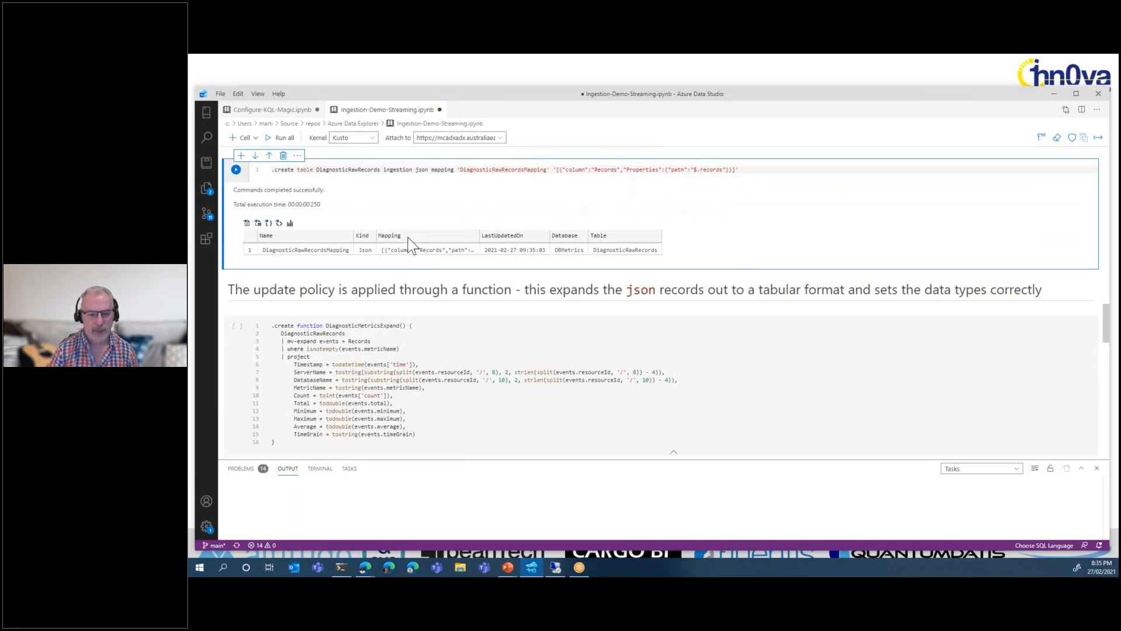
{"action": "scroll", "coordinate": [408, 241], "scroll_direction": "down", "scroll_amount": 3}
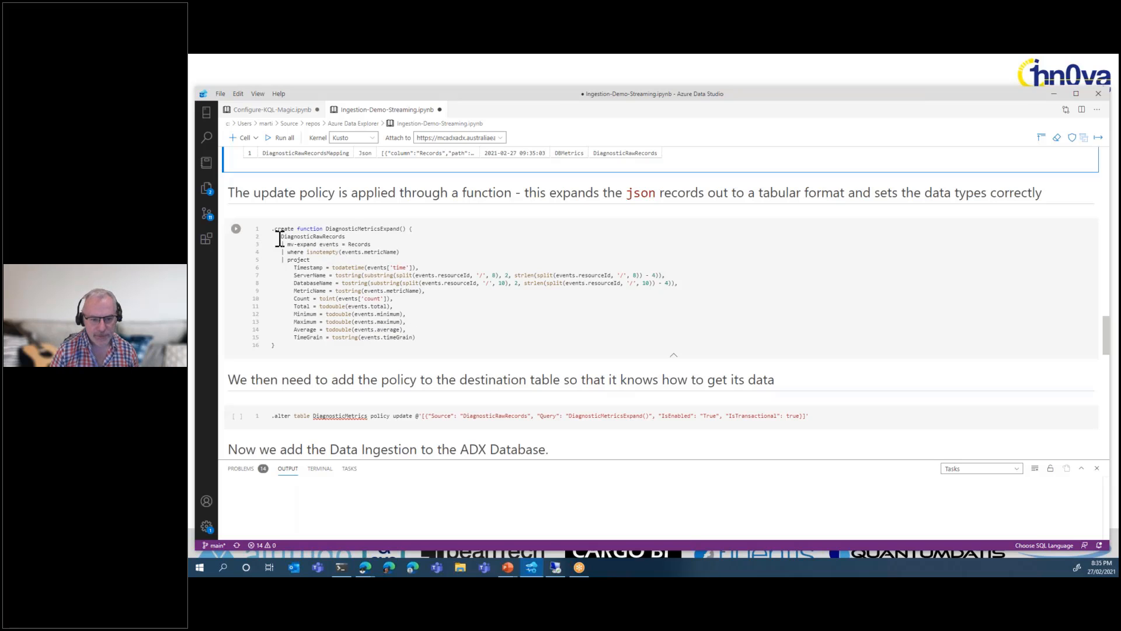
{"action": "left_click_drag", "start_coordinate": [281, 236], "coordinate": [345, 237]}
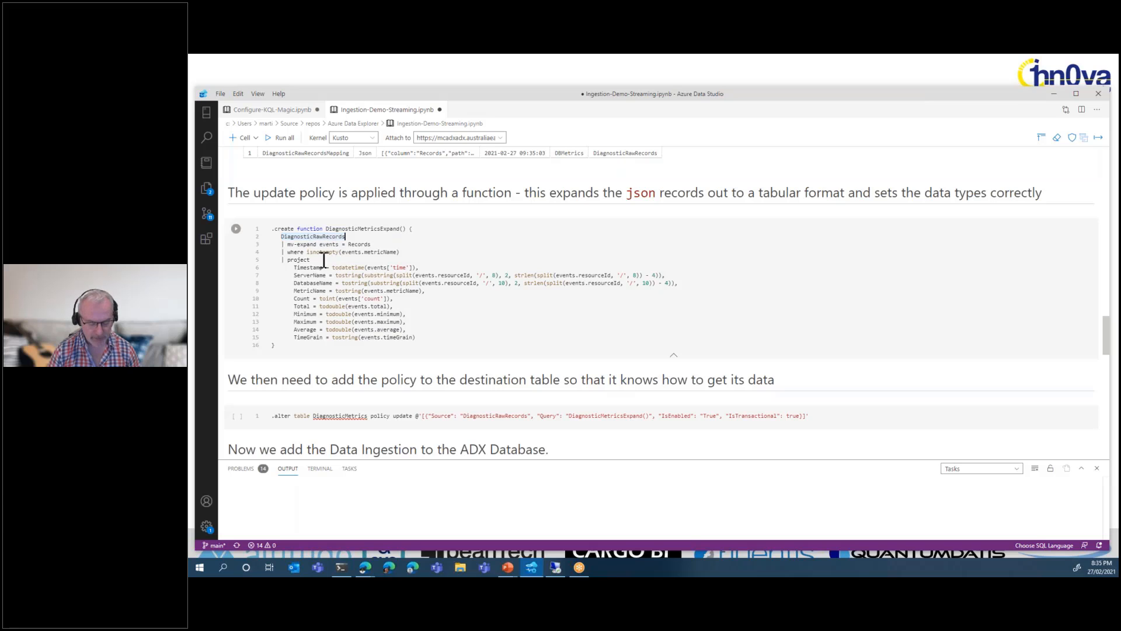
{"action": "left_click_drag", "start_coordinate": [278, 232], "coordinate": [354, 240]}
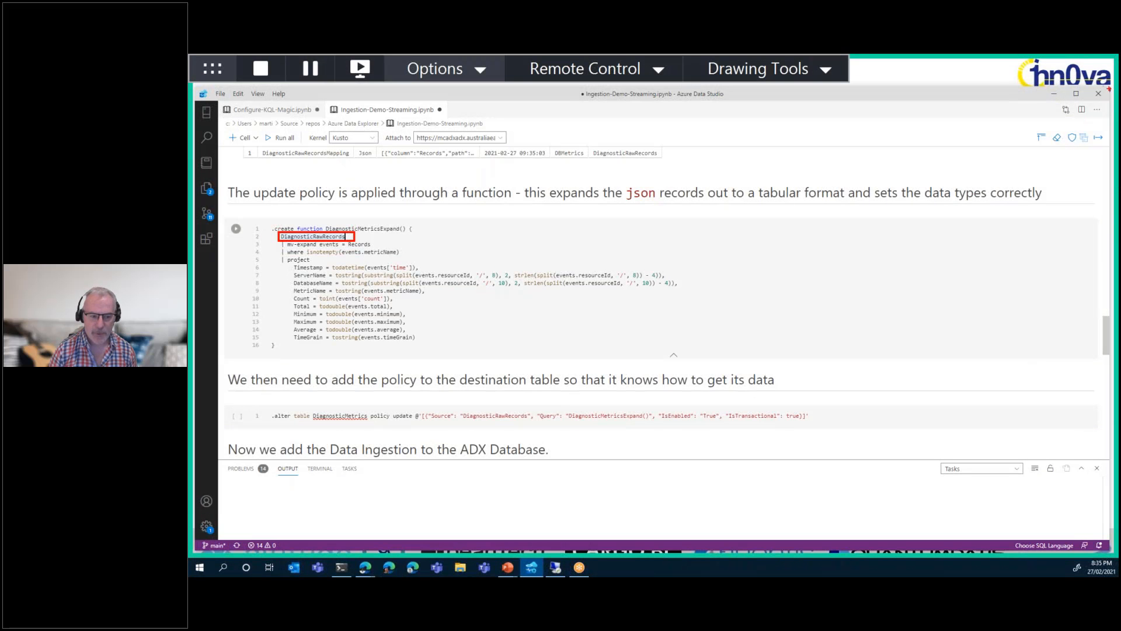
{"action": "key", "text": "Escape"}
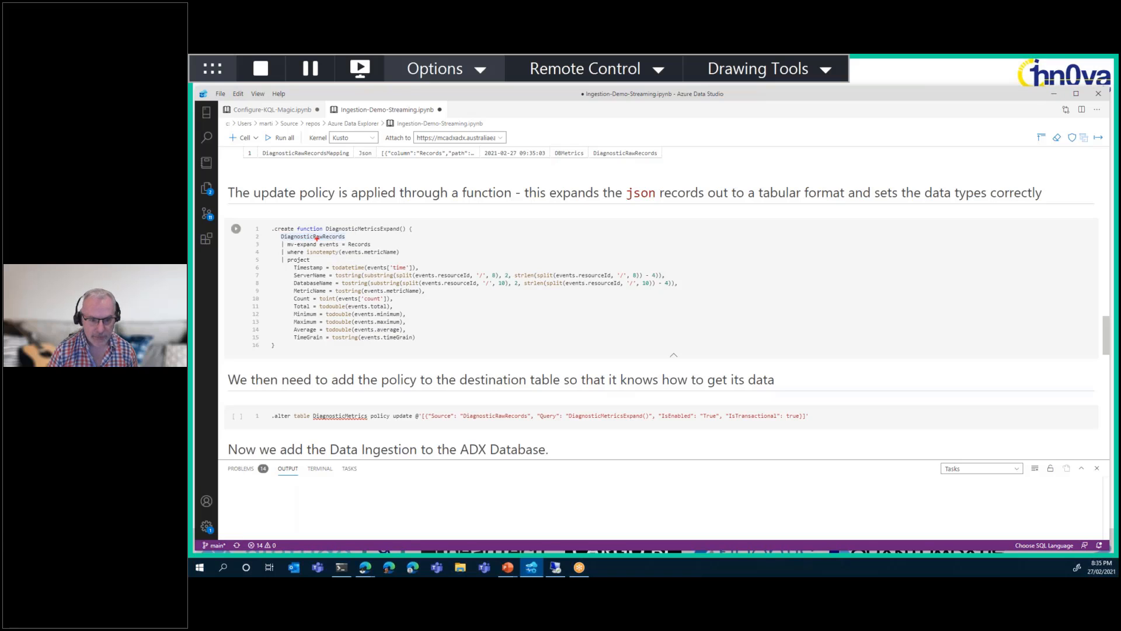
{"action": "left_click_drag", "start_coordinate": [317, 239], "coordinate": [393, 250]}
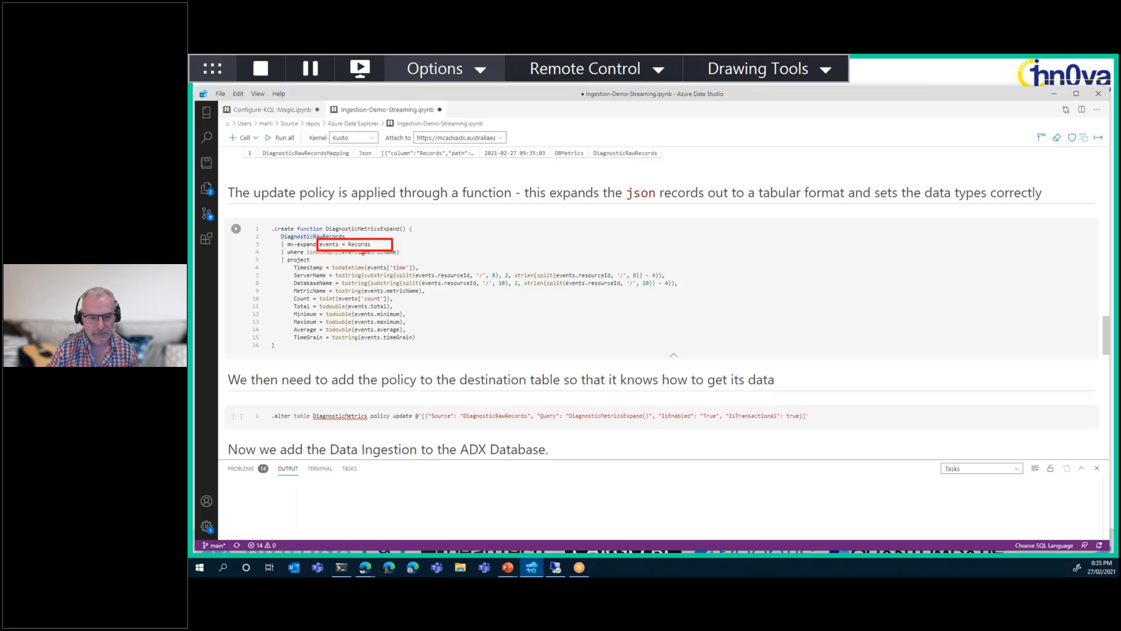
{"action": "key", "text": "Escape"}
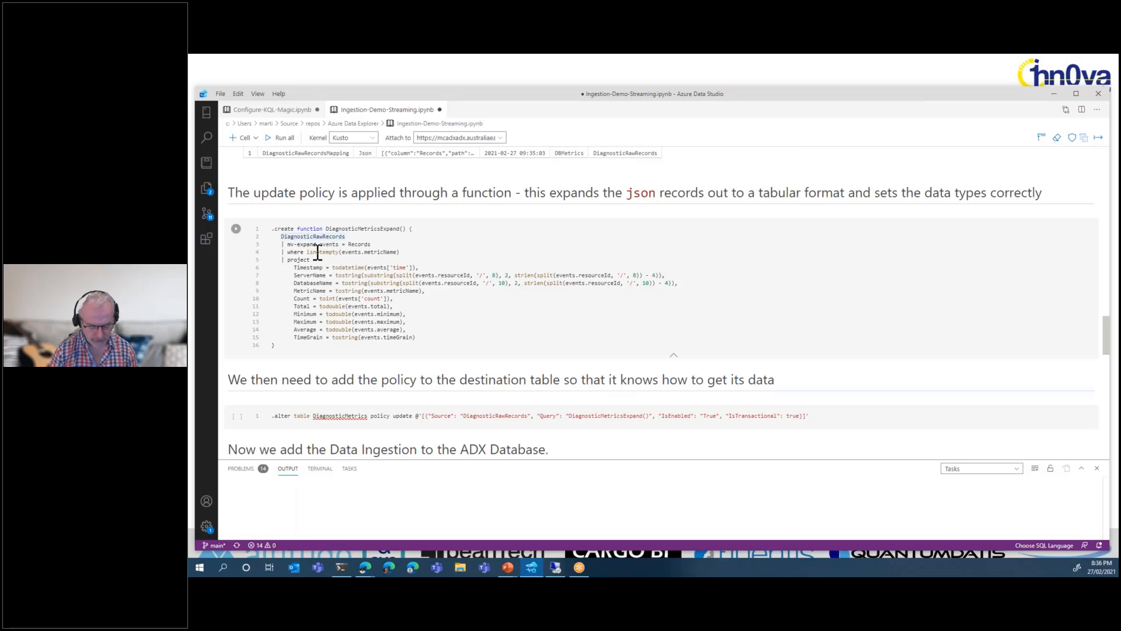
{"action": "key", "text": "ctrl+2"}
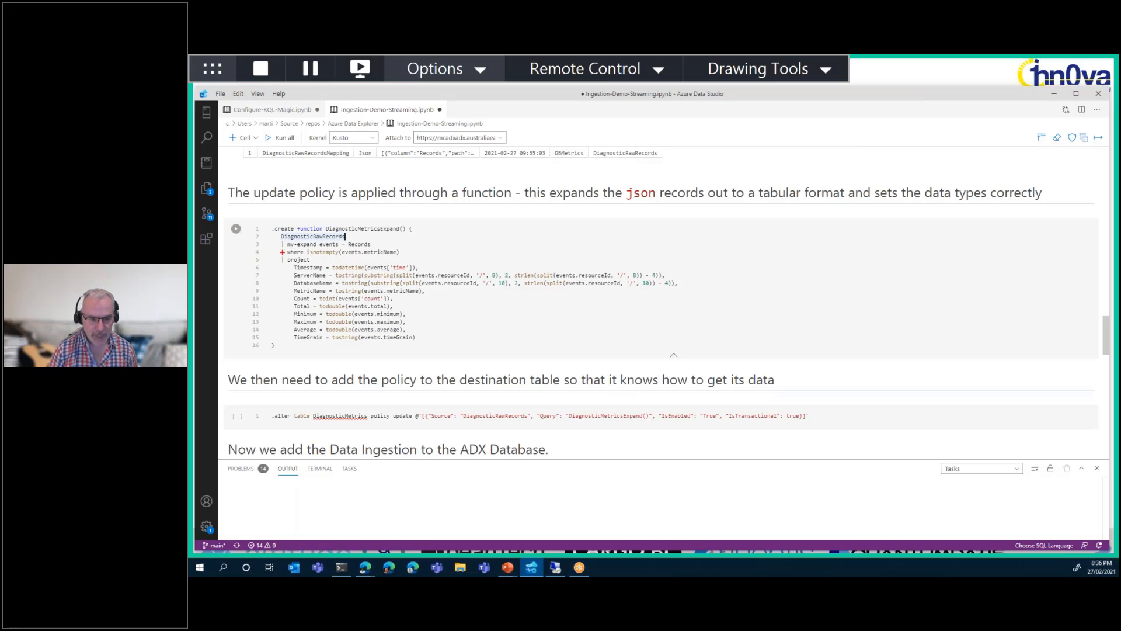
{"action": "left_click_drag", "start_coordinate": [284, 254], "coordinate": [314, 267]}
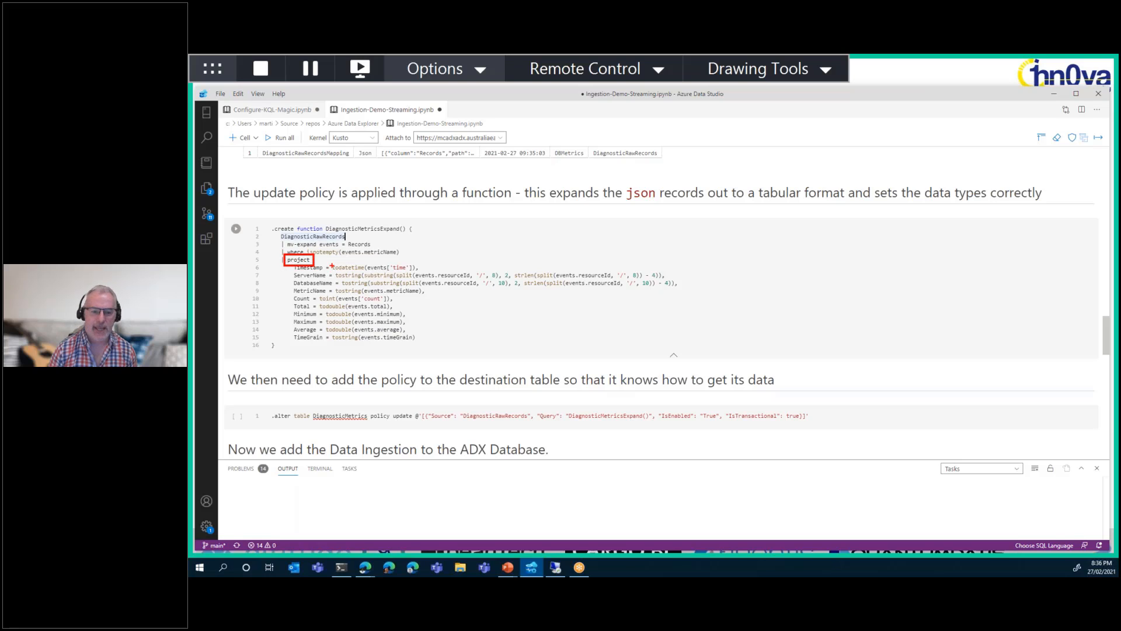
{"action": "key", "text": "Escape"}
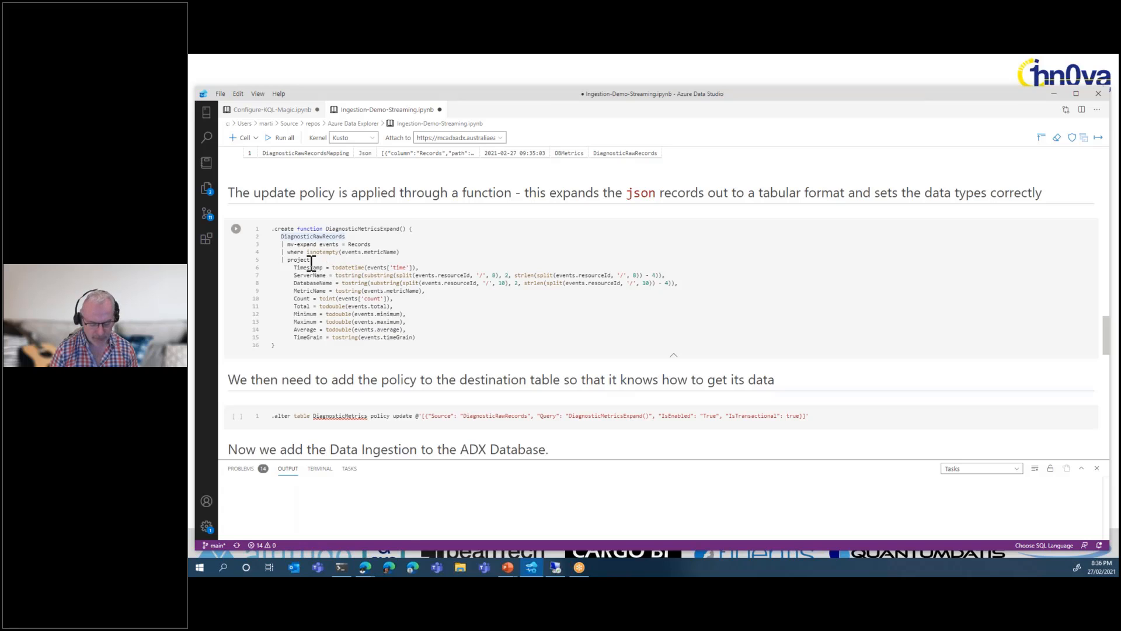
{"action": "key", "text": "ctrl+2"}
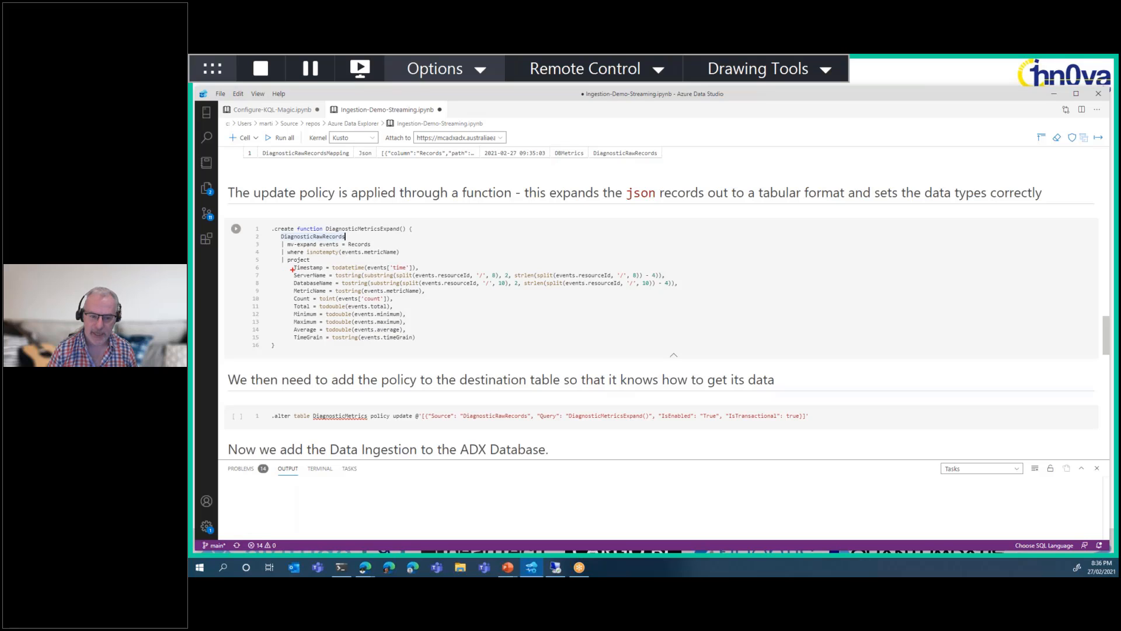
{"action": "left_click_drag", "start_coordinate": [292, 270], "coordinate": [689, 290]}
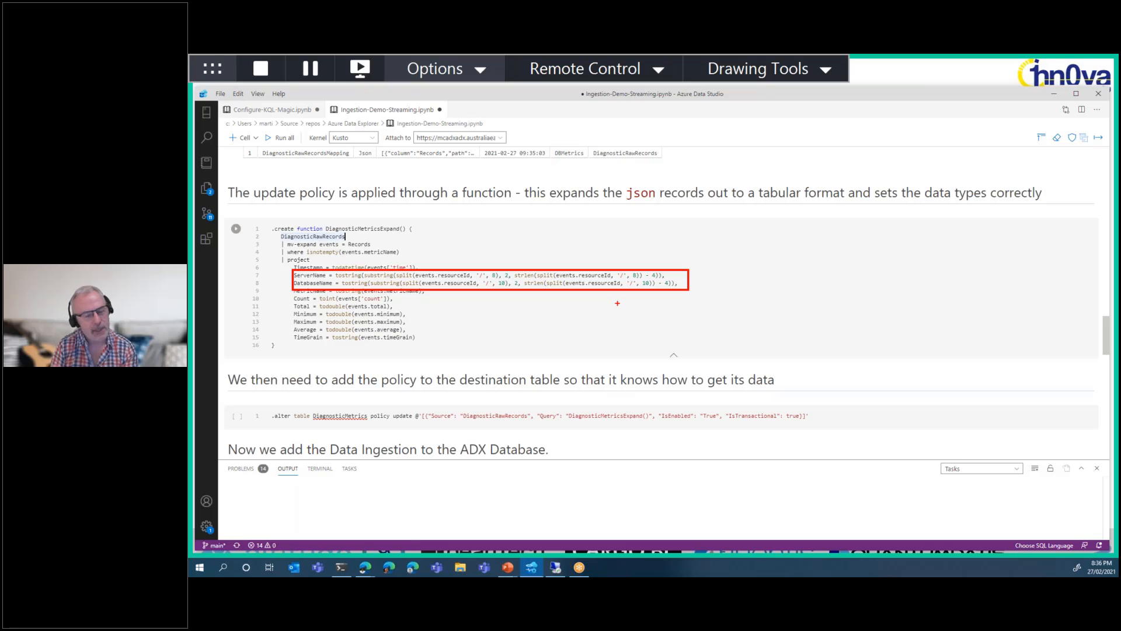
{"action": "key", "text": "Escape"}
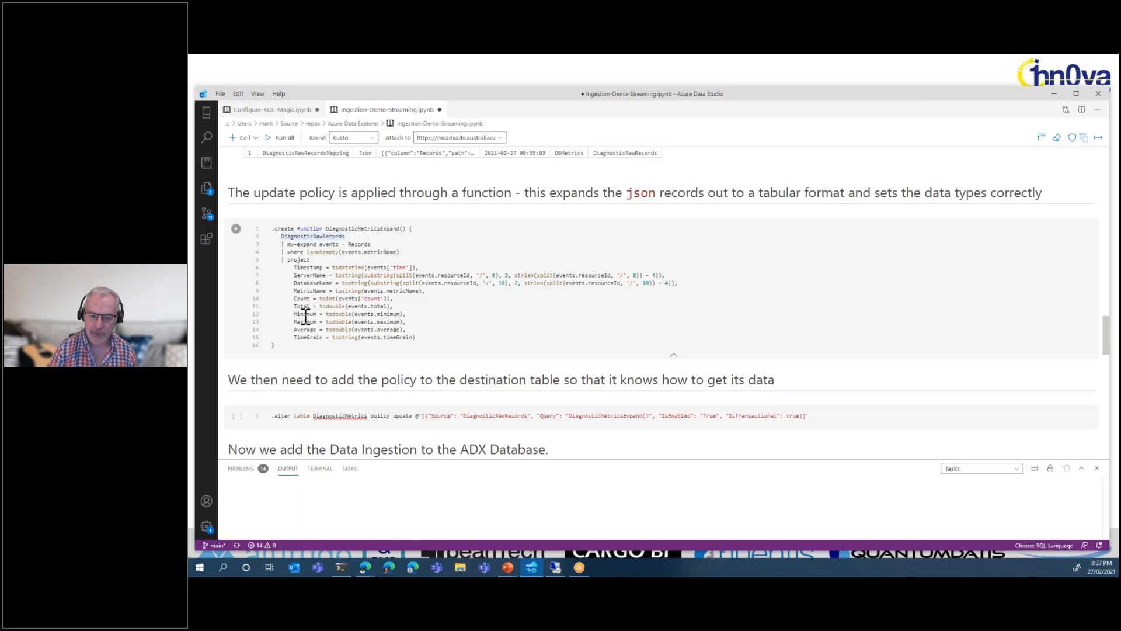
Create the DiagnosticMetricsExpand function and apply it as the DiagnosticMetrics update policy with DiagnosticRawRecords as source by running both cells
{"action": "left_click", "coordinate": [236, 230]}
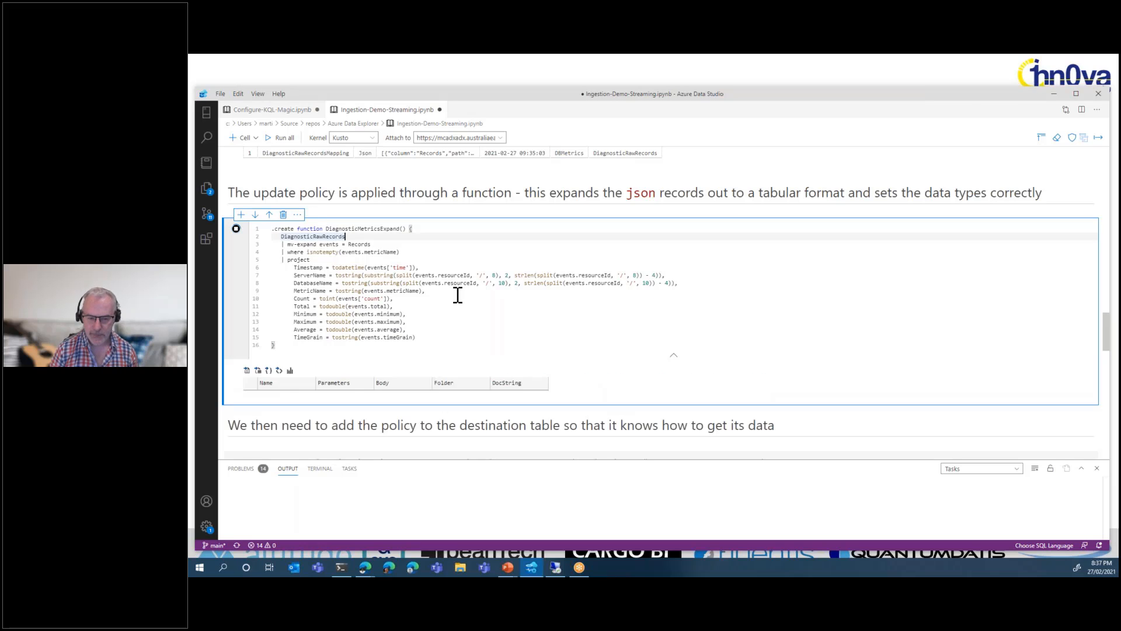
{"action": "scroll", "coordinate": [455, 301], "scroll_direction": "down", "scroll_amount": 3}
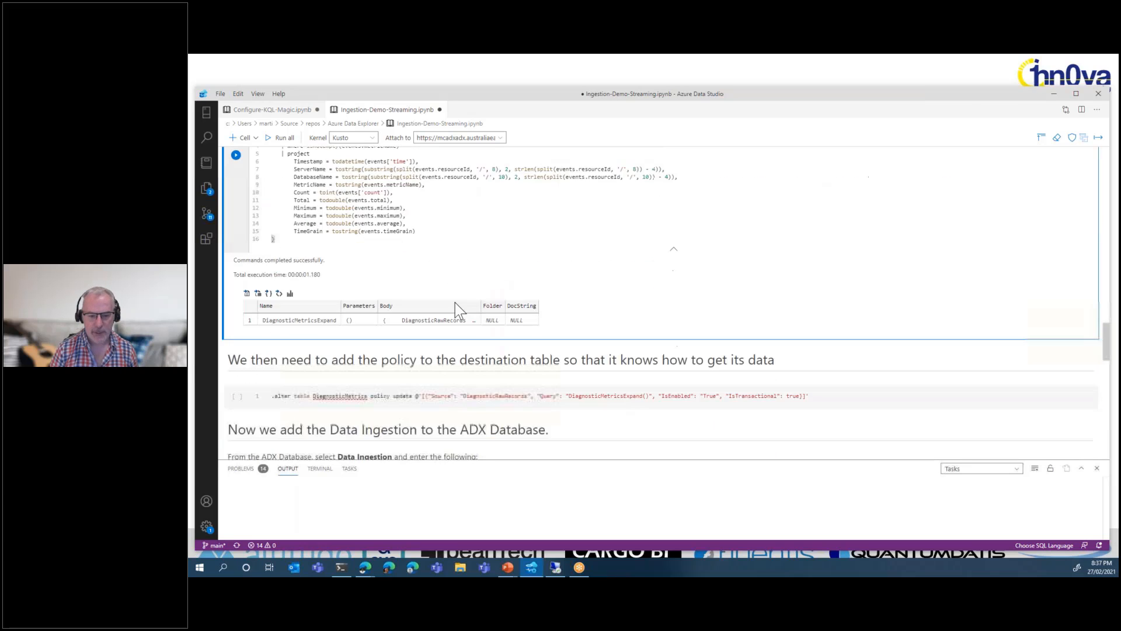
{"action": "scroll", "coordinate": [455, 303], "scroll_direction": "down", "scroll_amount": 4}
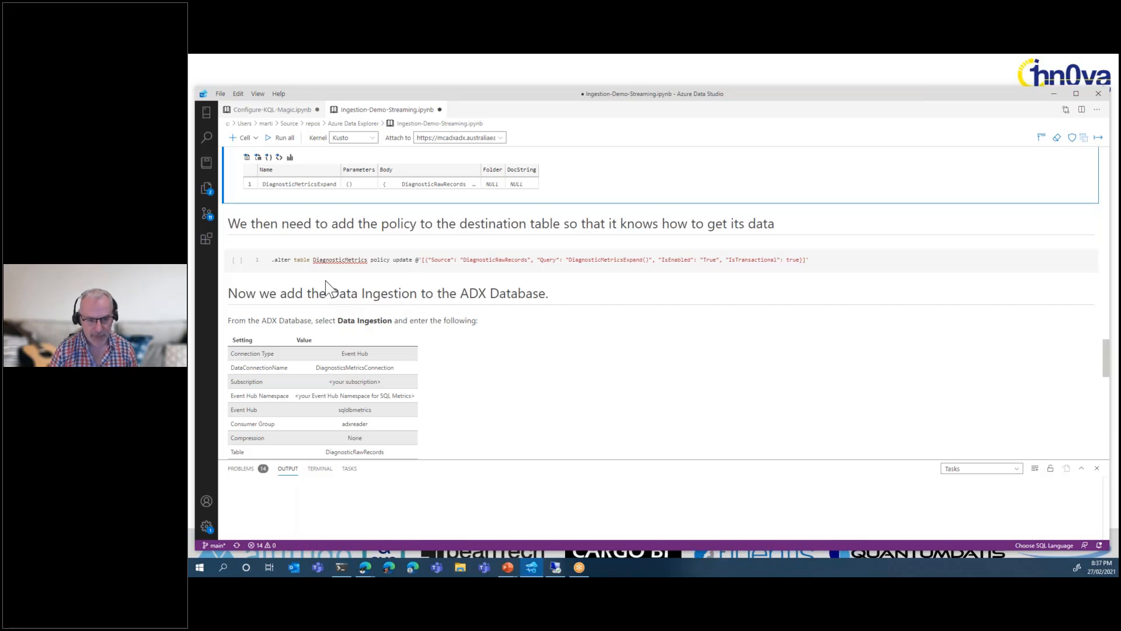
{"action": "left_click_drag", "start_coordinate": [309, 254], "coordinate": [375, 272]}
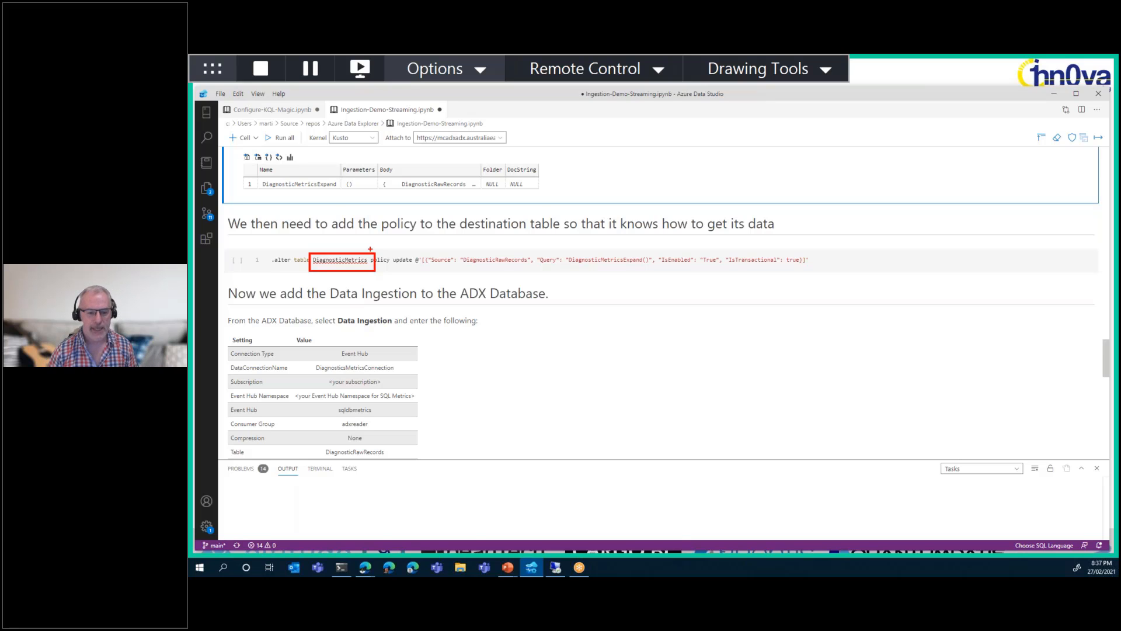
{"action": "key", "text": "Escape"}
{"action": "left_click", "coordinate": [236, 259]}
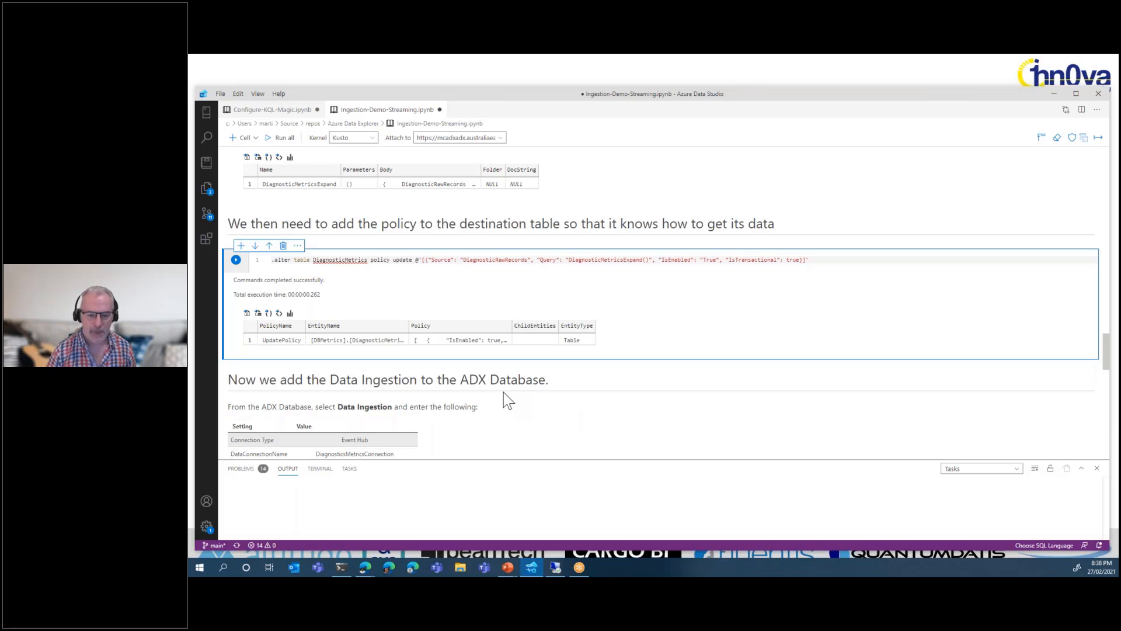
Review the notebook's Data Ingestion settings, then switch to the Azure portal in Edge and open the mcadxadx Azure Data Explorer cluster
{"action": "scroll", "coordinate": [363, 334], "scroll_direction": "down", "scroll_amount": 5}
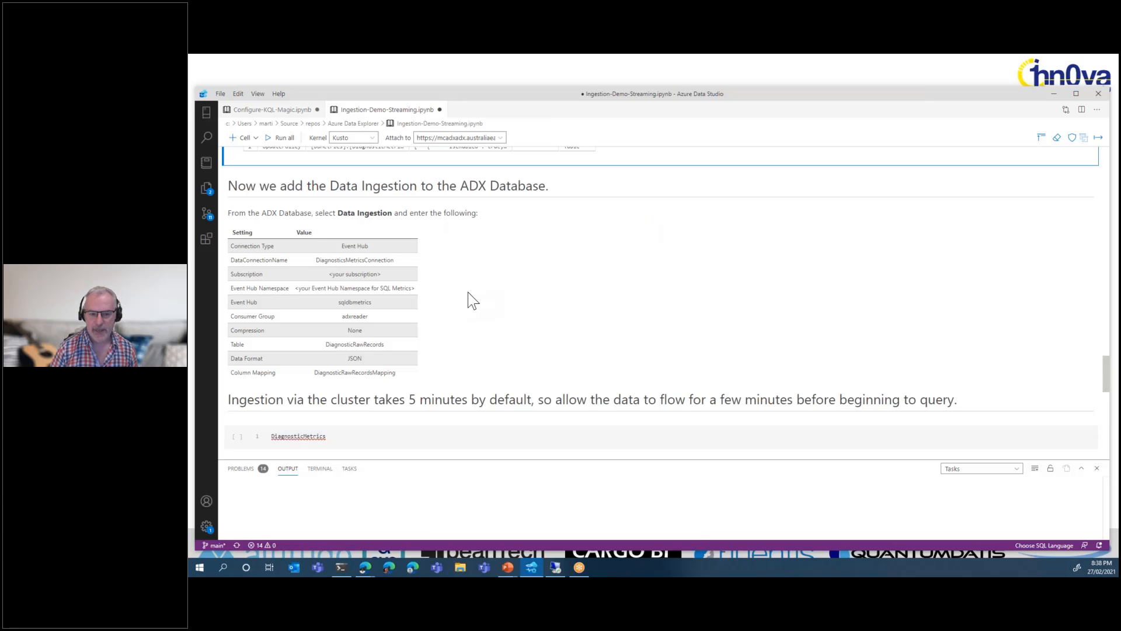
{"action": "scroll", "coordinate": [465, 286], "scroll_direction": "down", "scroll_amount": 1}
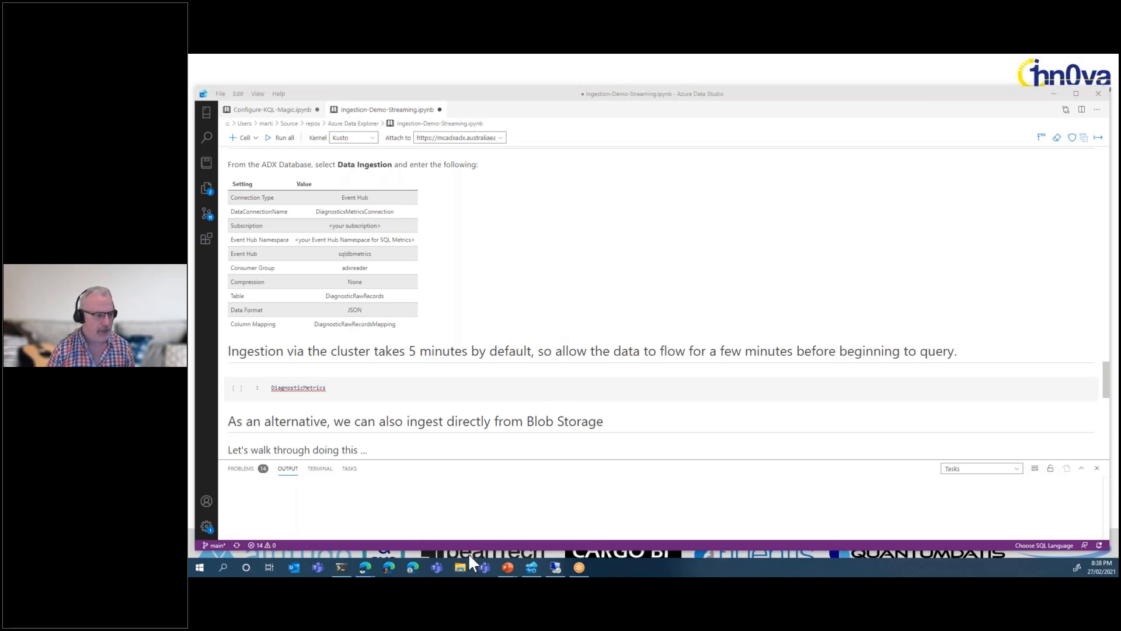
{"action": "key", "text": "alt+Tab"}
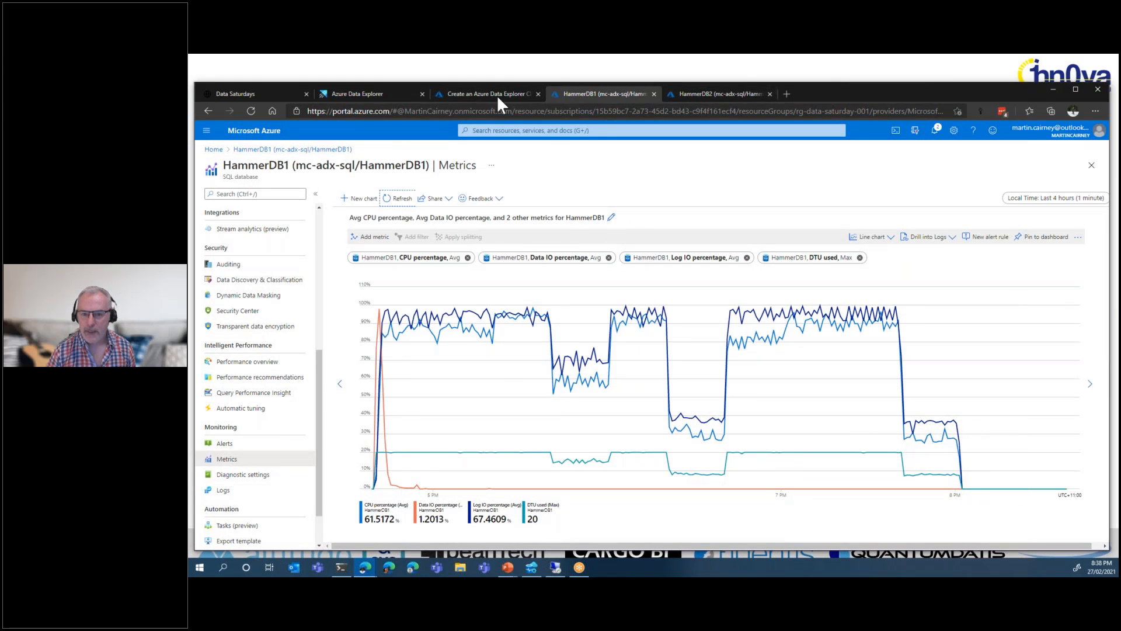
{"action": "left_click", "coordinate": [496, 94]}
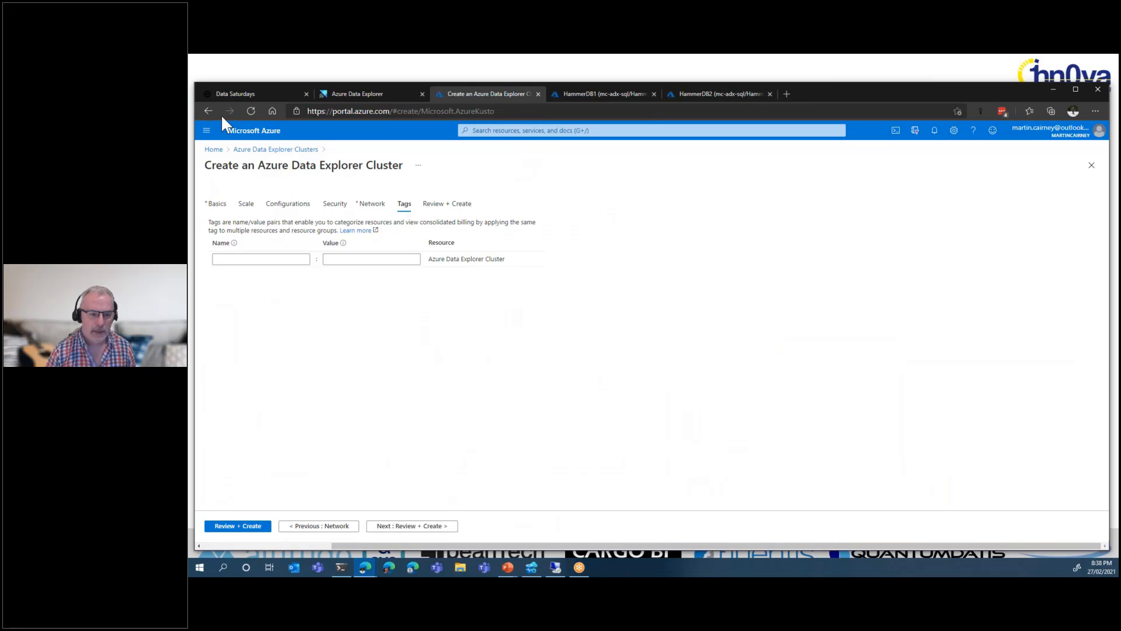
{"action": "left_click", "coordinate": [213, 149]}
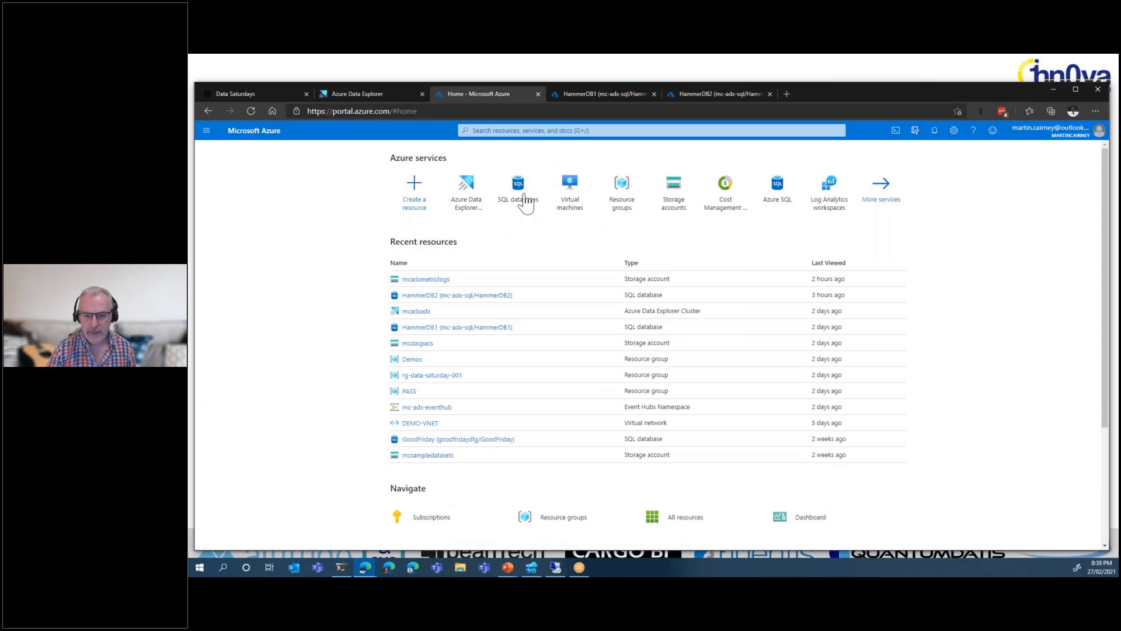
{"action": "left_click", "coordinate": [466, 190]}
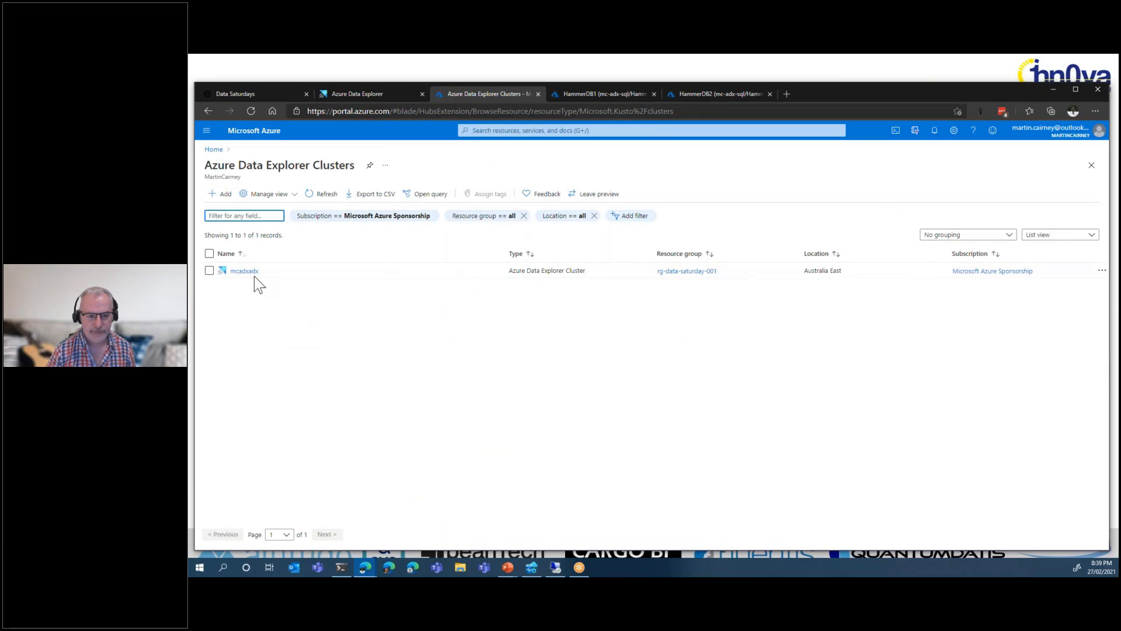
{"action": "left_click", "coordinate": [245, 271]}
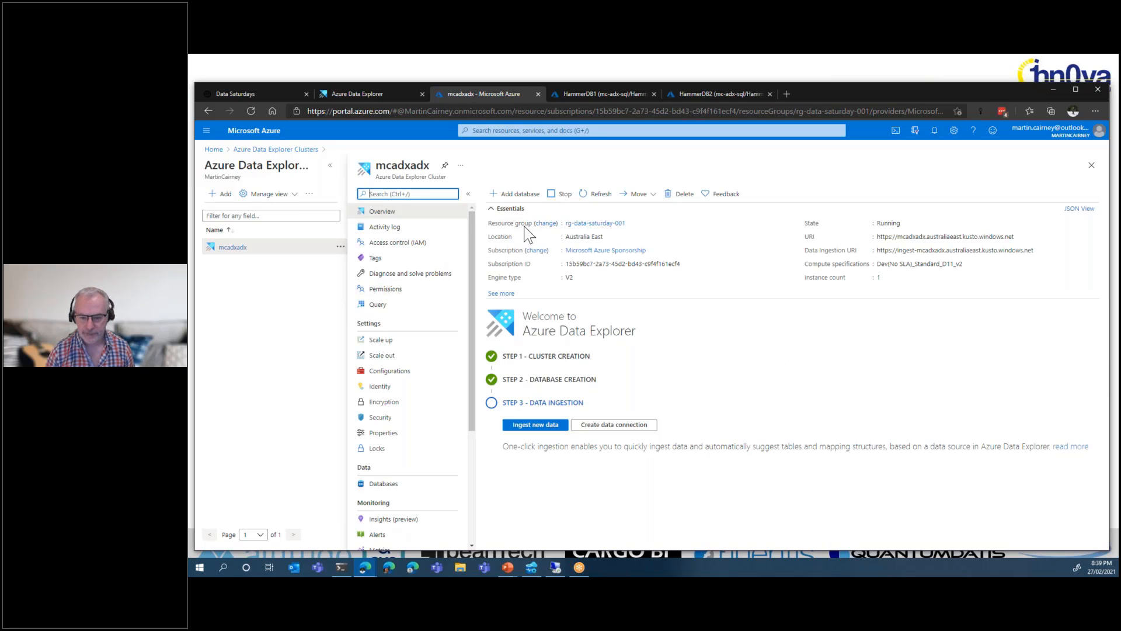
Start a new Event Hub data connection for the cluster, and rearrange the browser window so the notebook's settings table is visible beside it
{"action": "left_click", "coordinate": [607, 426]}
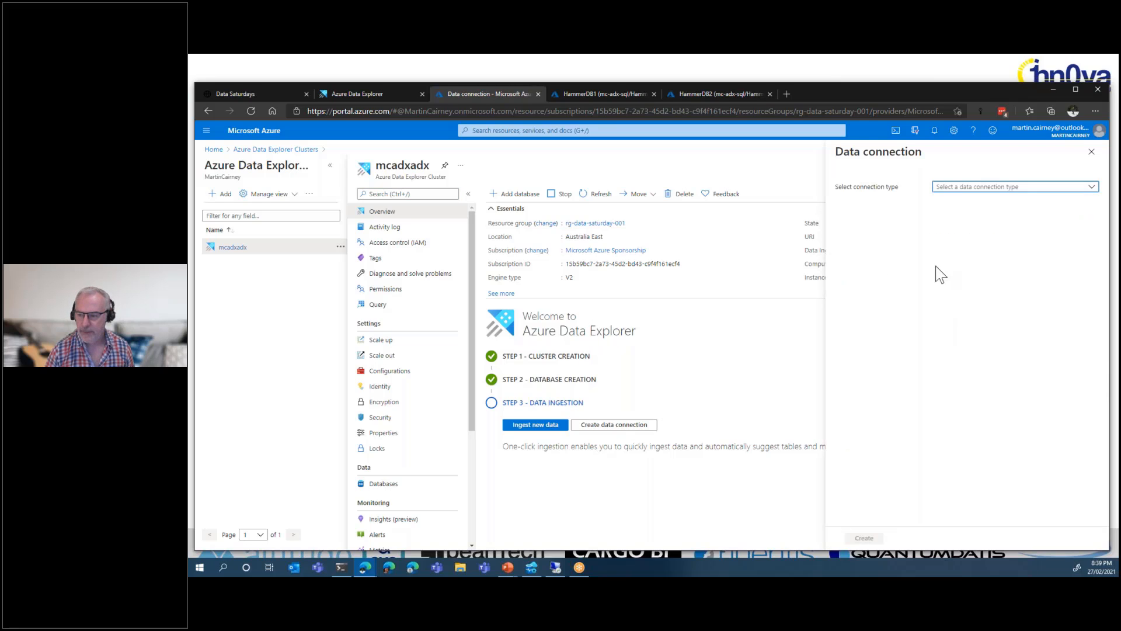
{"action": "left_click", "coordinate": [969, 188]}
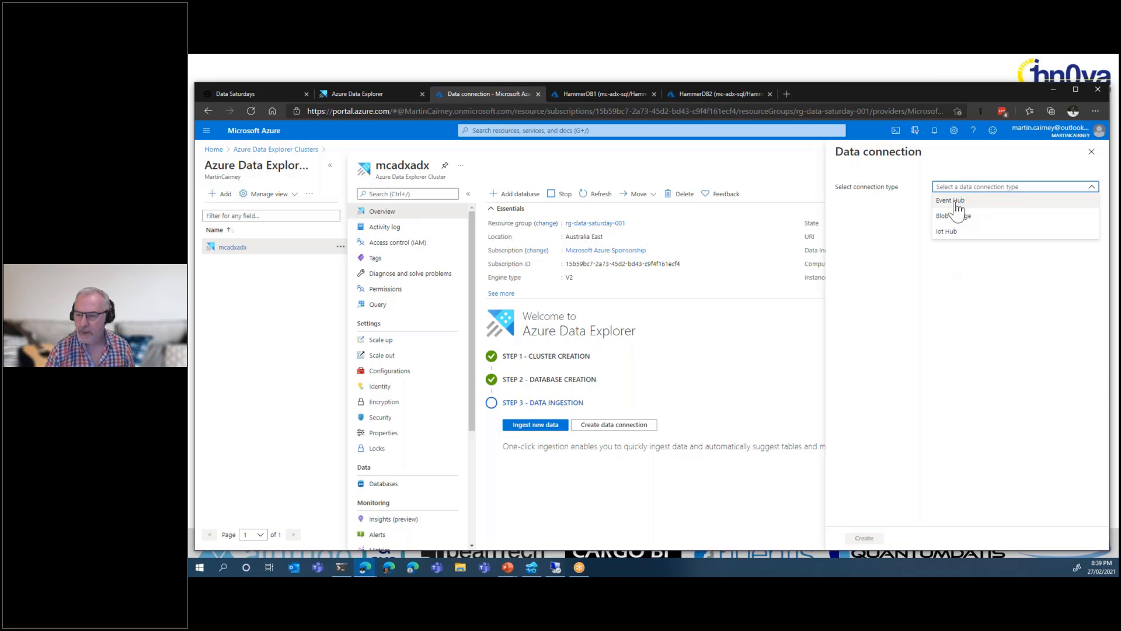
{"action": "left_click", "coordinate": [959, 206]}
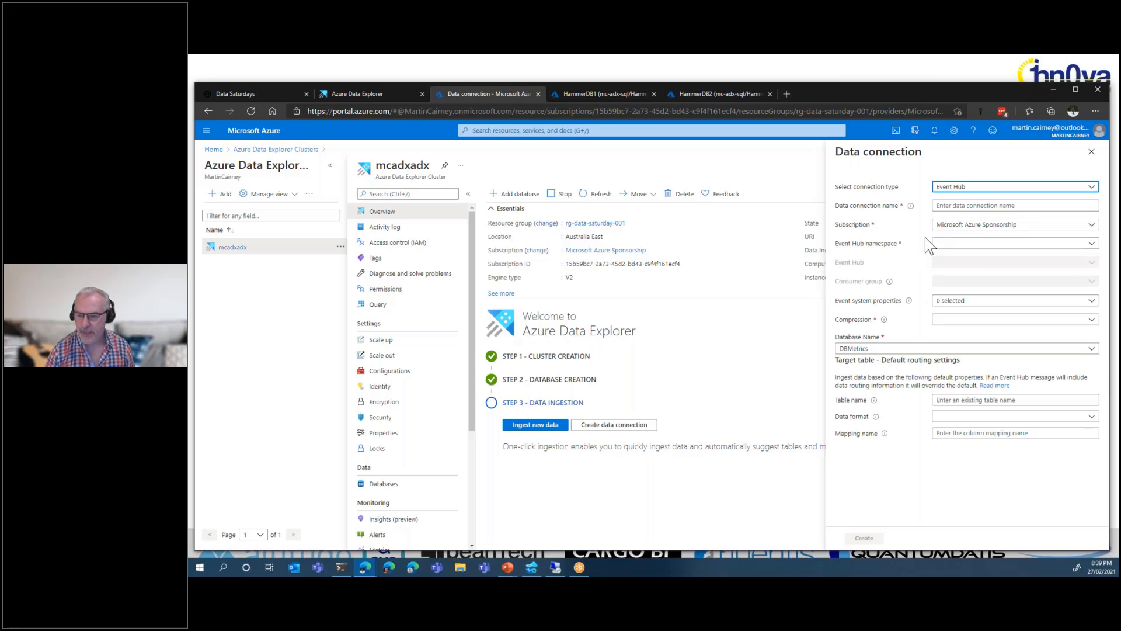
{"action": "left_click", "coordinate": [966, 205]}
{"action": "left_click", "coordinate": [966, 204]}
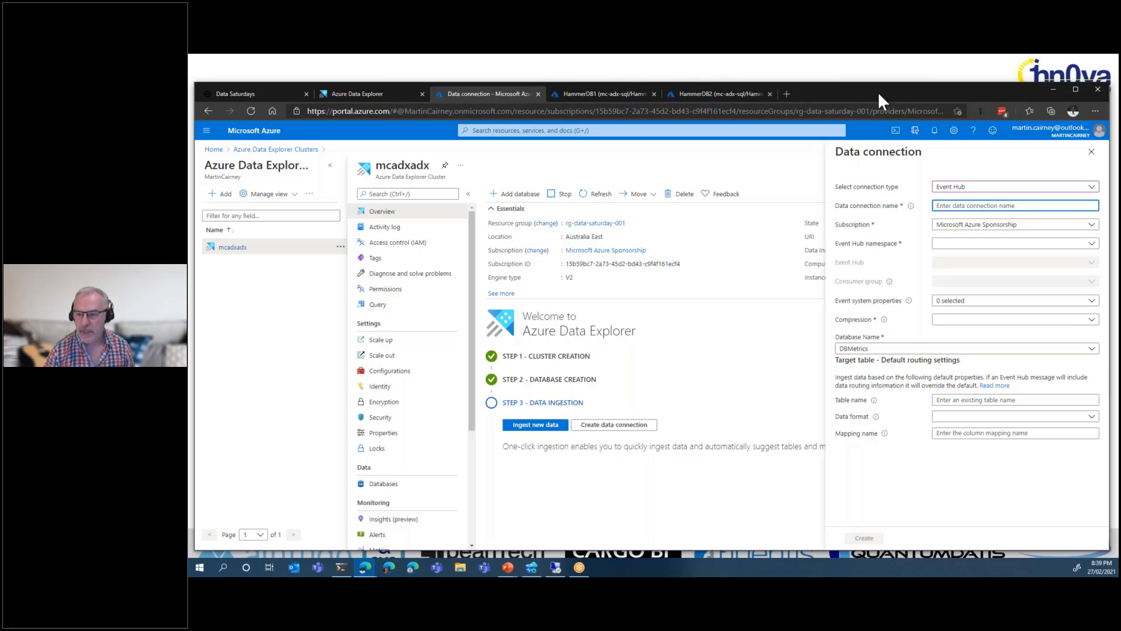
{"action": "left_click_drag", "start_coordinate": [884, 90], "coordinate": [934, 101]}
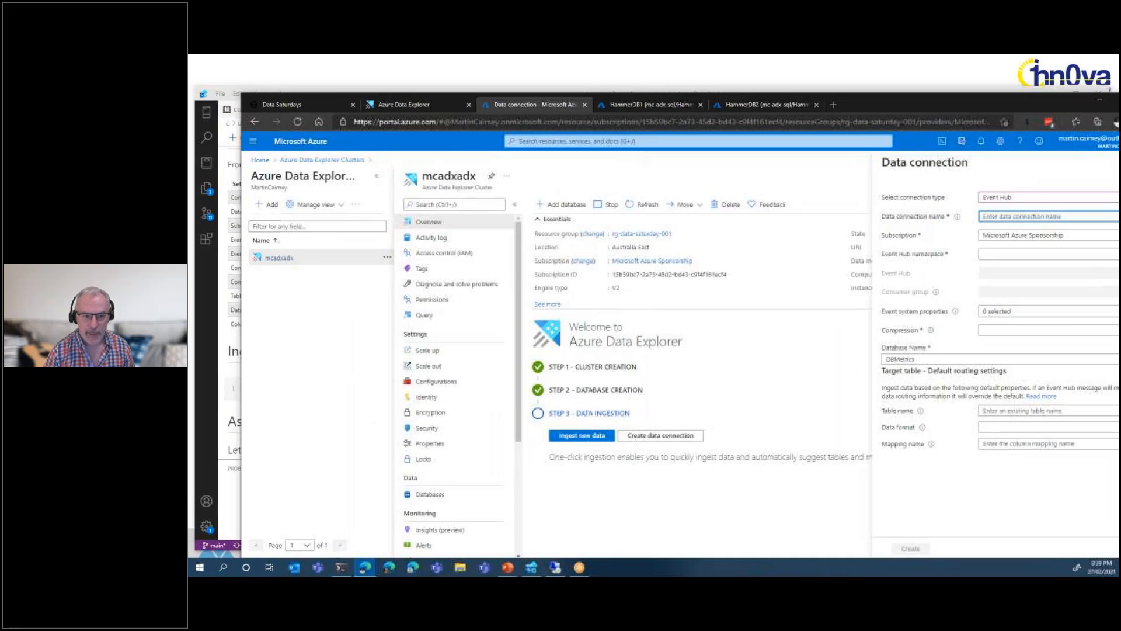
{"action": "left_click_drag", "start_coordinate": [242, 135], "coordinate": [537, 136]}
{"action": "left_click_drag", "start_coordinate": [1074, 103], "coordinate": [1018, 79]}
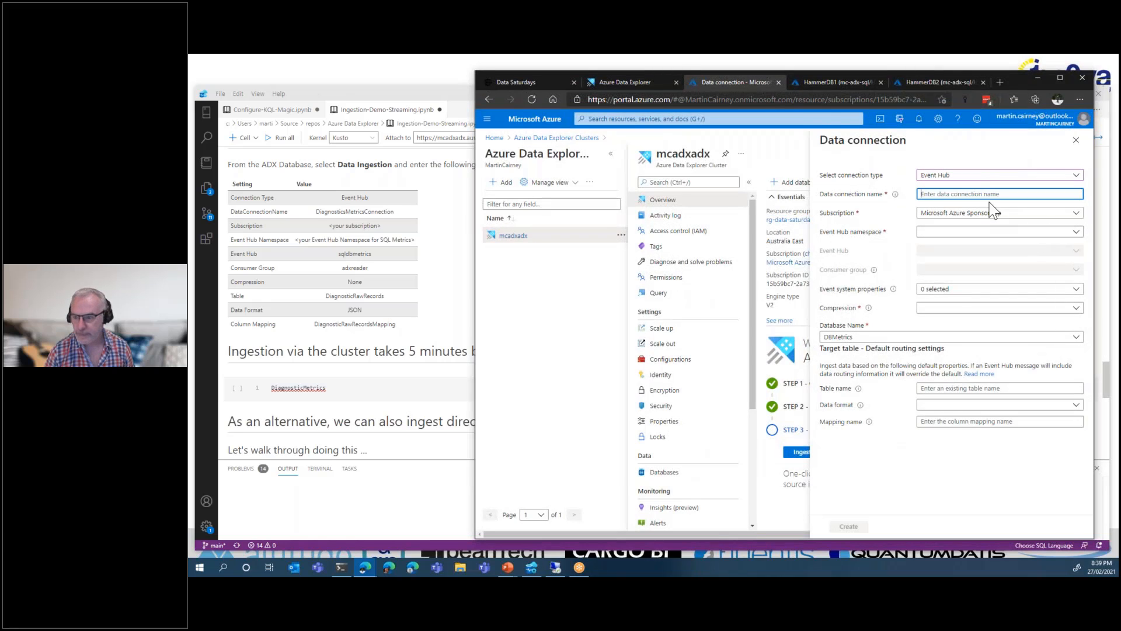
Name the data connection DiagnosticMetricsConnection
{"action": "left_click", "coordinate": [950, 200]}
{"action": "type", "text": "Dia"}
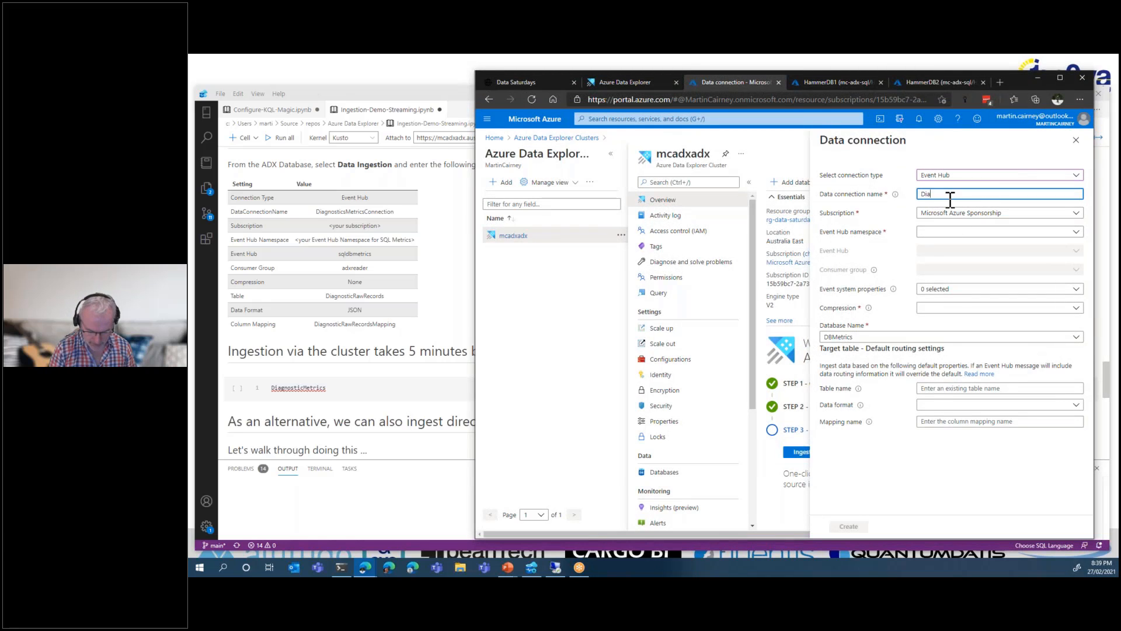
{"action": "type", "text": "gnosticsMe"}
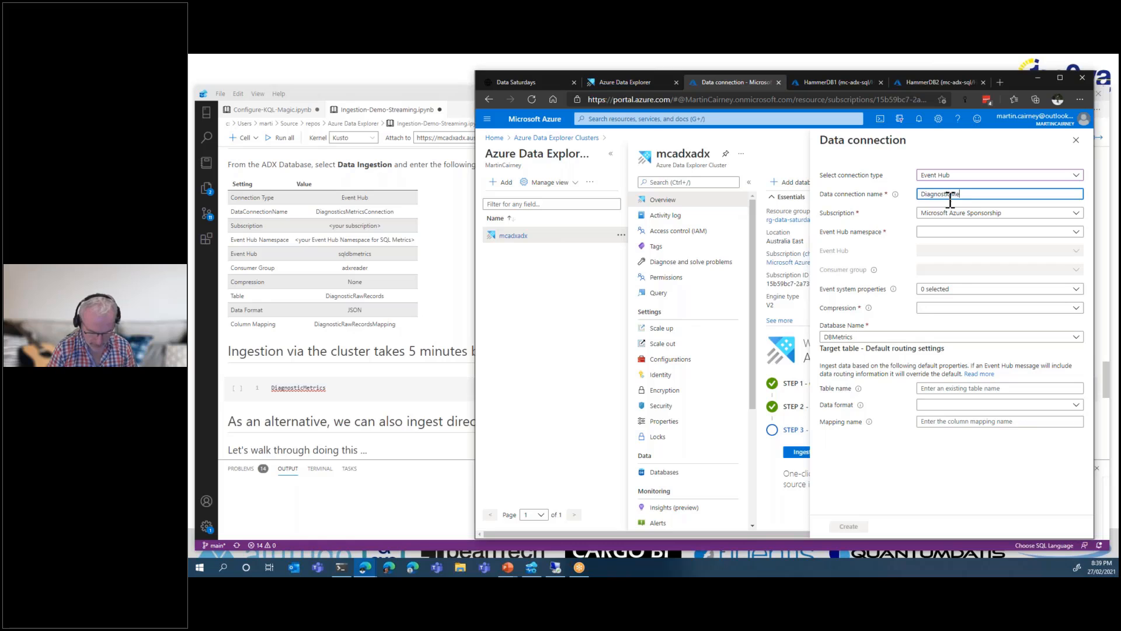
{"action": "type", "text": "tricsCo"}
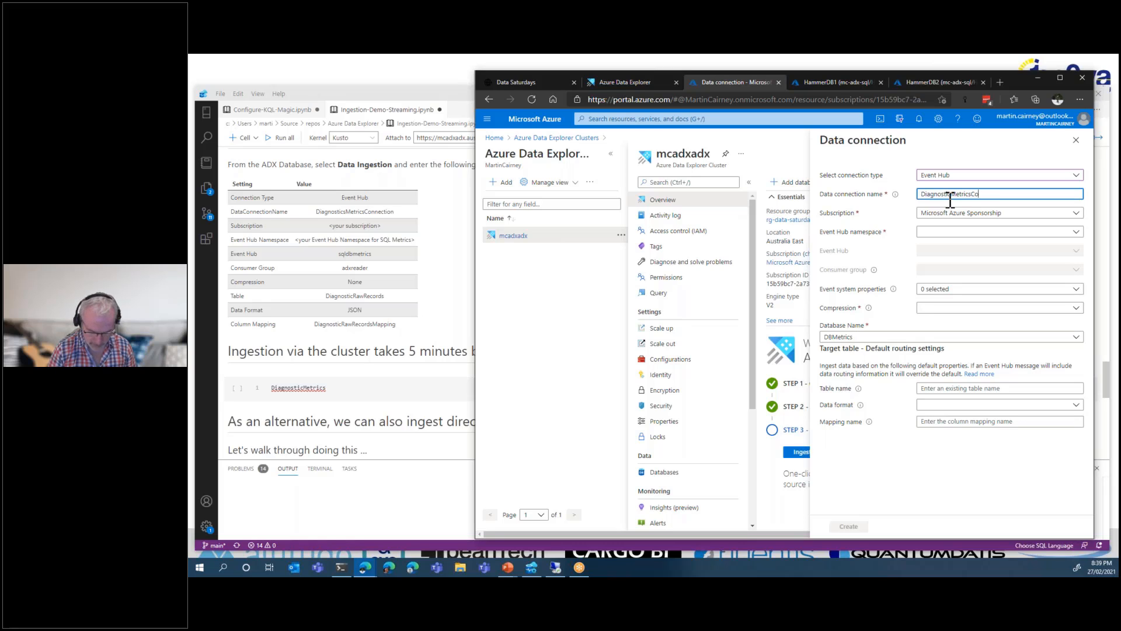
{"action": "type", "text": "nnection"}
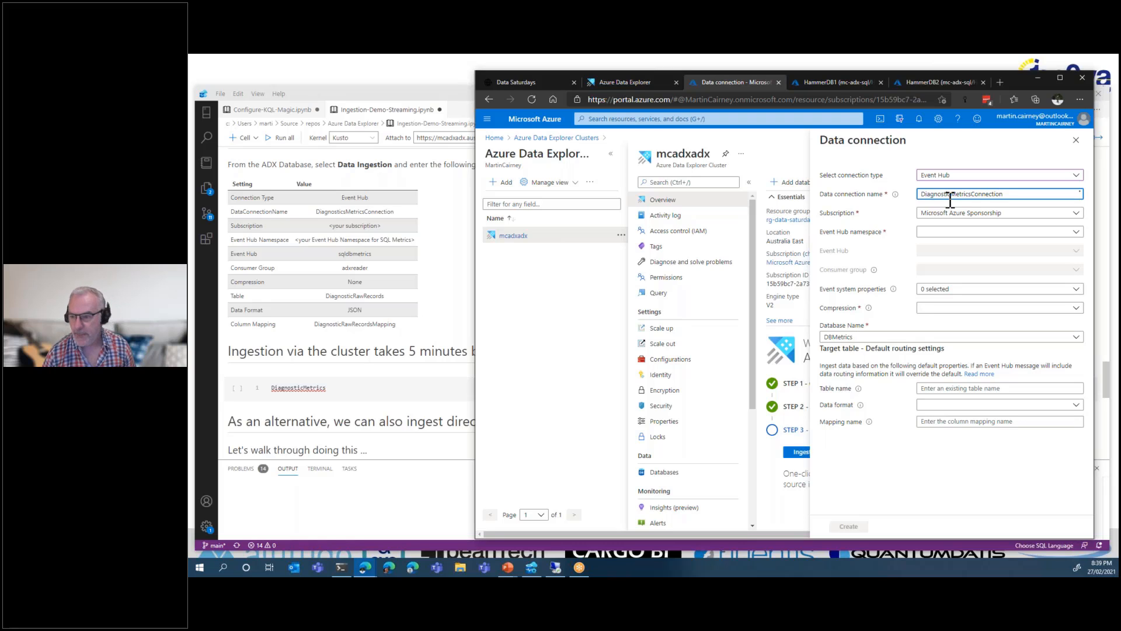
Set the Event Hub namespace to mc-adx-eventhub, the Event Hub to sqldbmetrics, the consumer group to adxreader and compression to None
{"action": "left_click", "coordinate": [974, 234]}
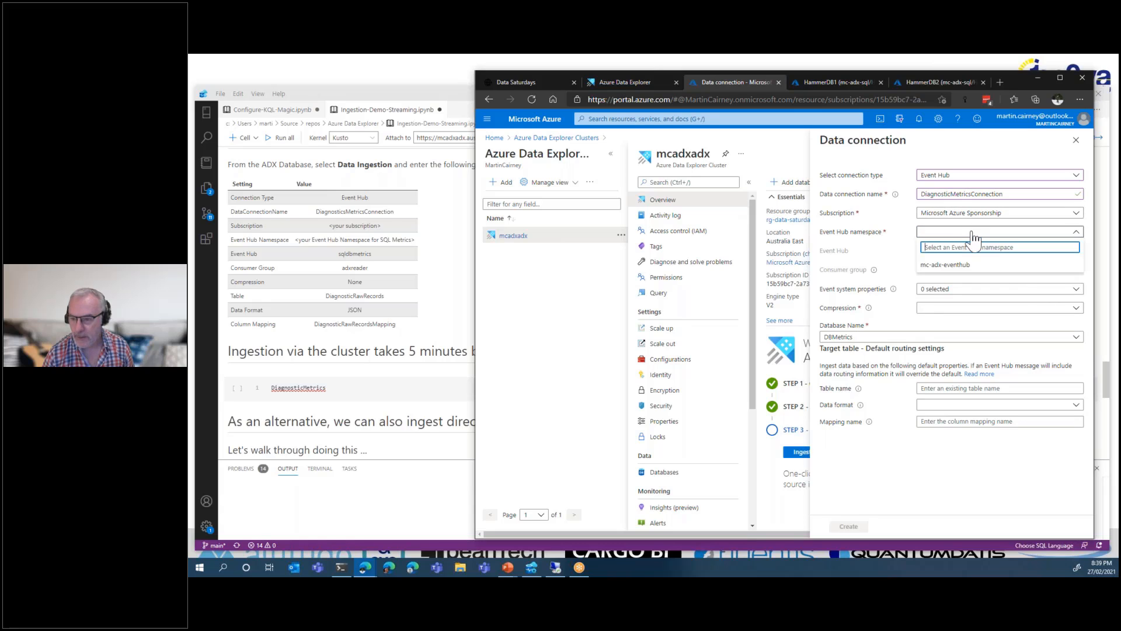
{"action": "left_click", "coordinate": [971, 264]}
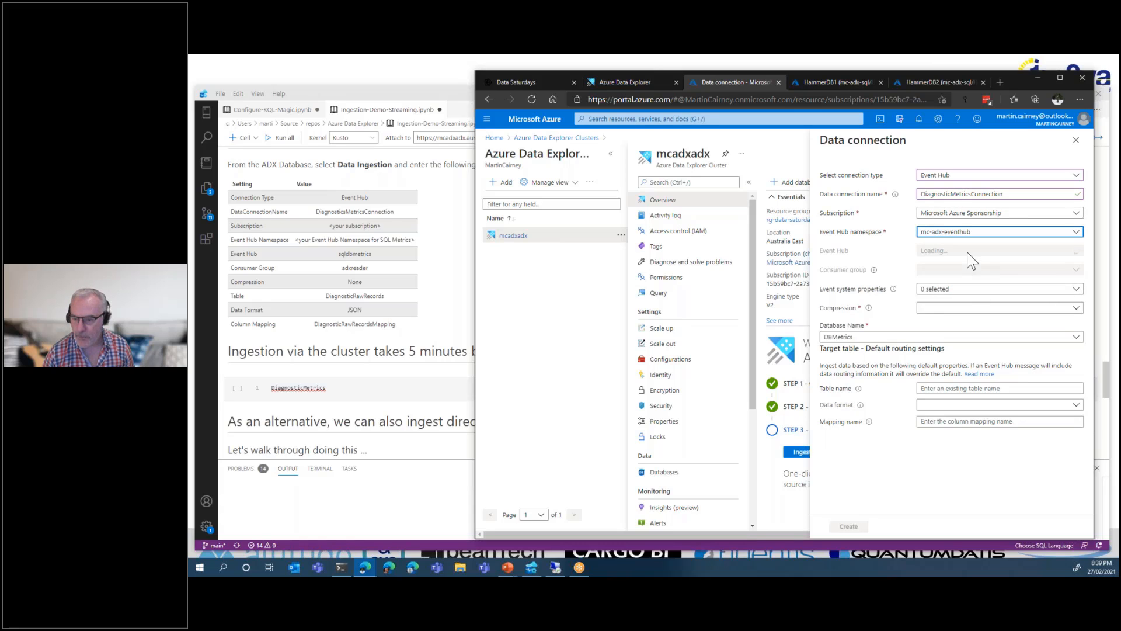
{"action": "left_click", "coordinate": [966, 252]}
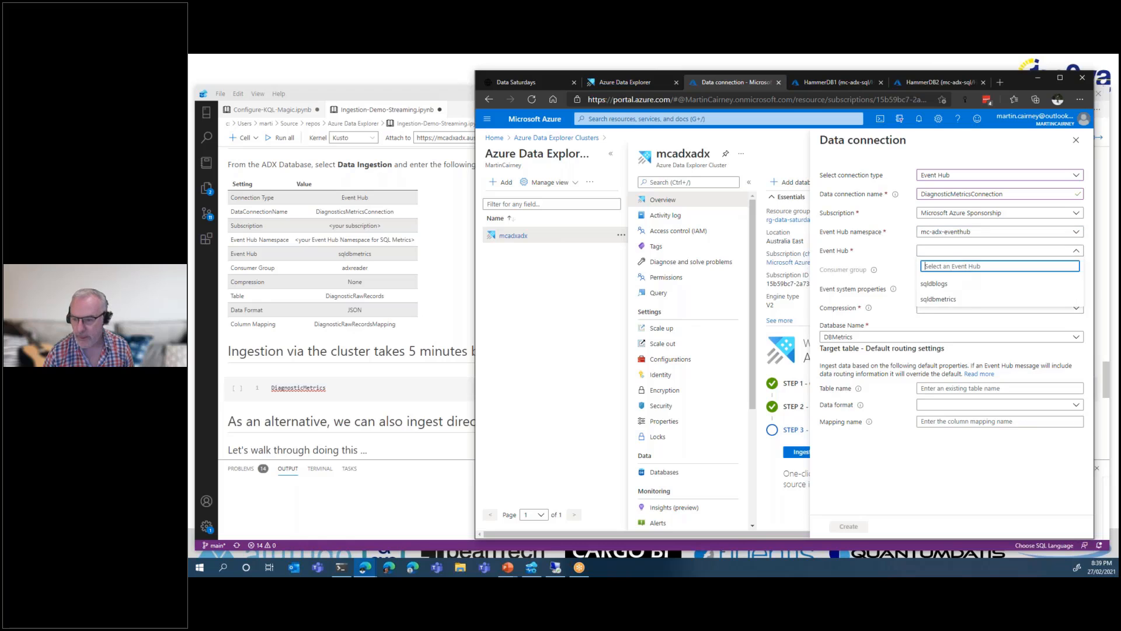
{"action": "left_click", "coordinate": [940, 300]}
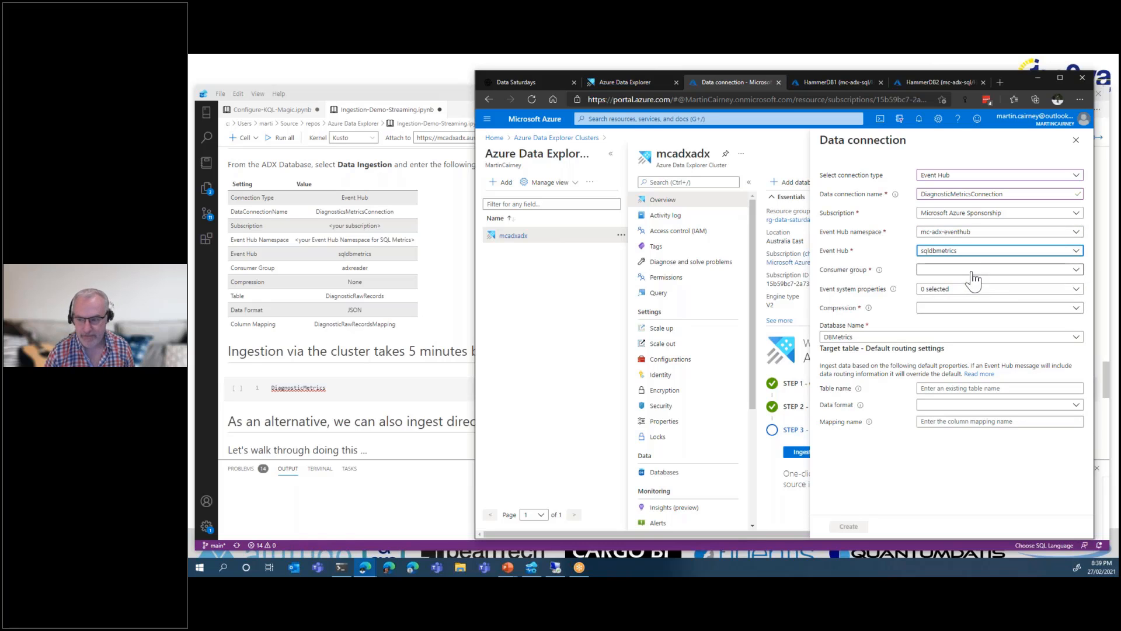
{"action": "left_click", "coordinate": [969, 272]}
{"action": "left_click", "coordinate": [944, 319]}
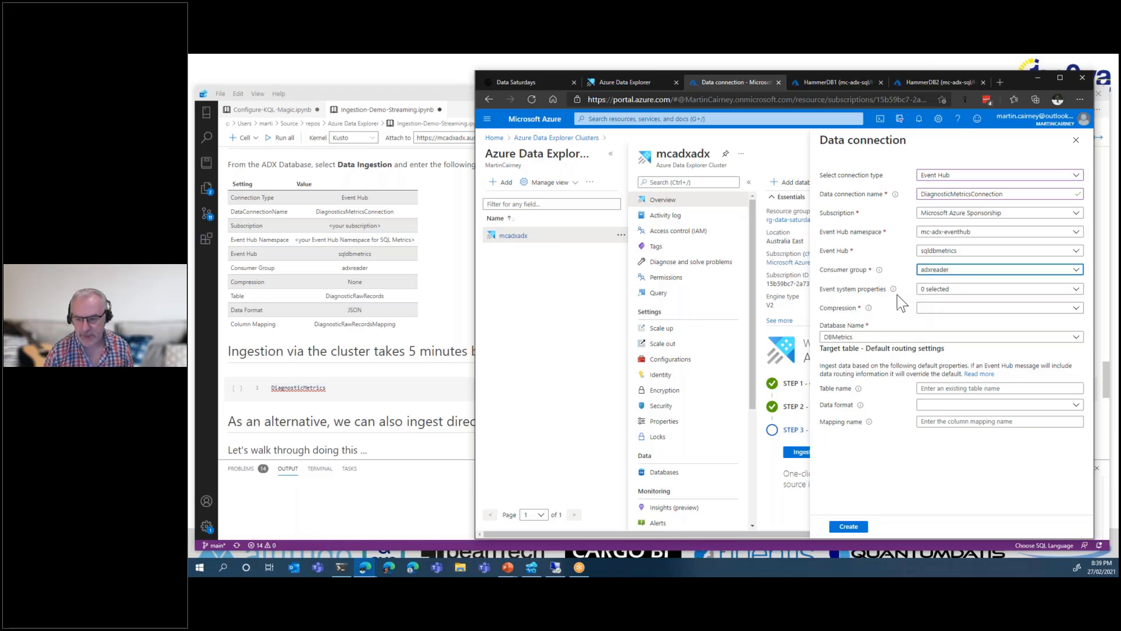
{"action": "left_click", "coordinate": [934, 307]}
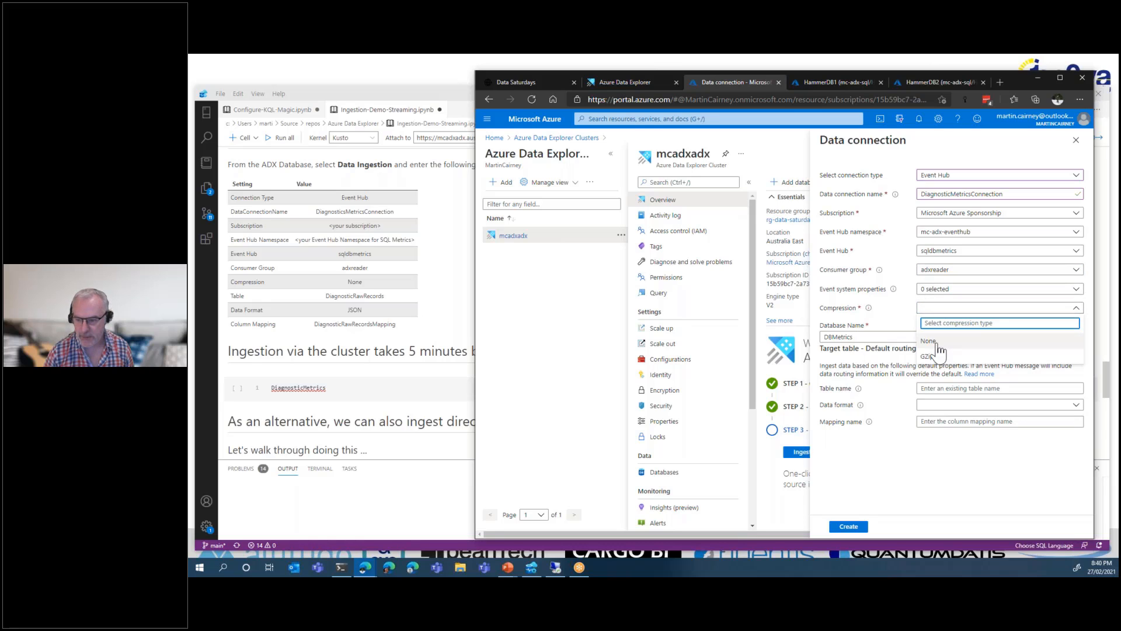
{"action": "left_click", "coordinate": [935, 343]}
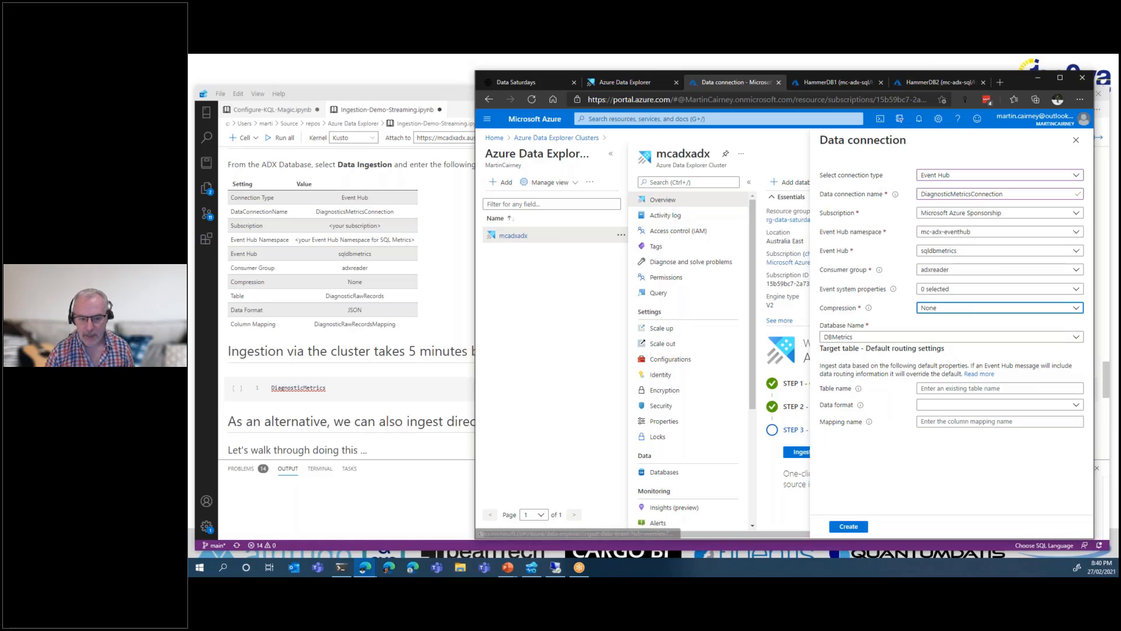
Set the default routing's target table to DiagnosticRawRecords and its data format to JSON
{"action": "left_click", "coordinate": [937, 387]}
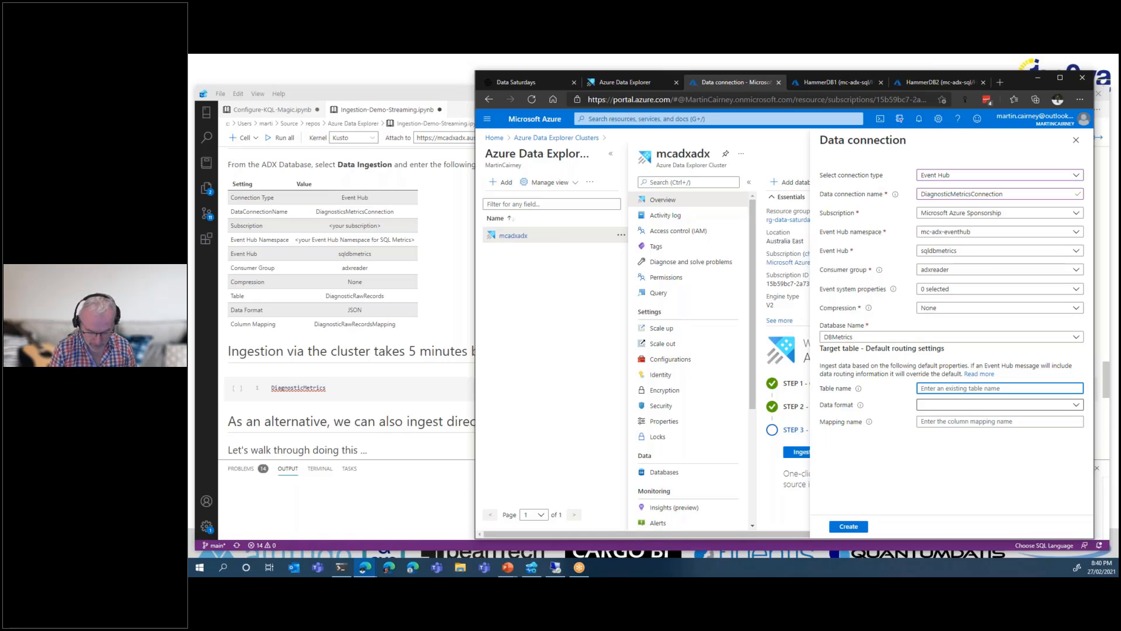
{"action": "type", "text": "Diagn"}
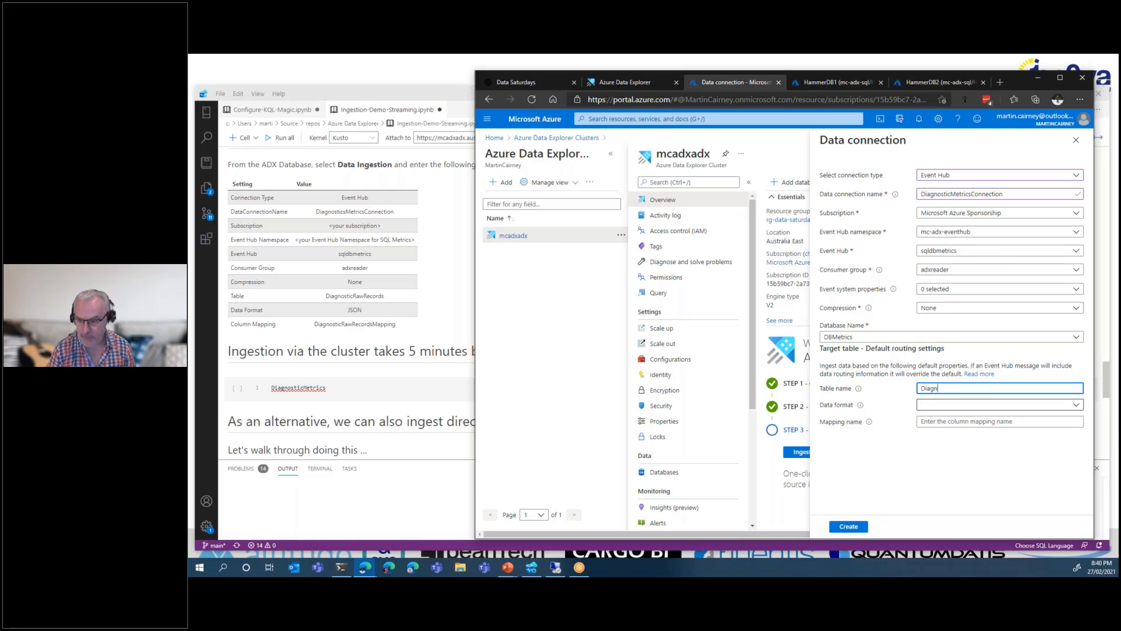
{"action": "type", "text": "ostic"}
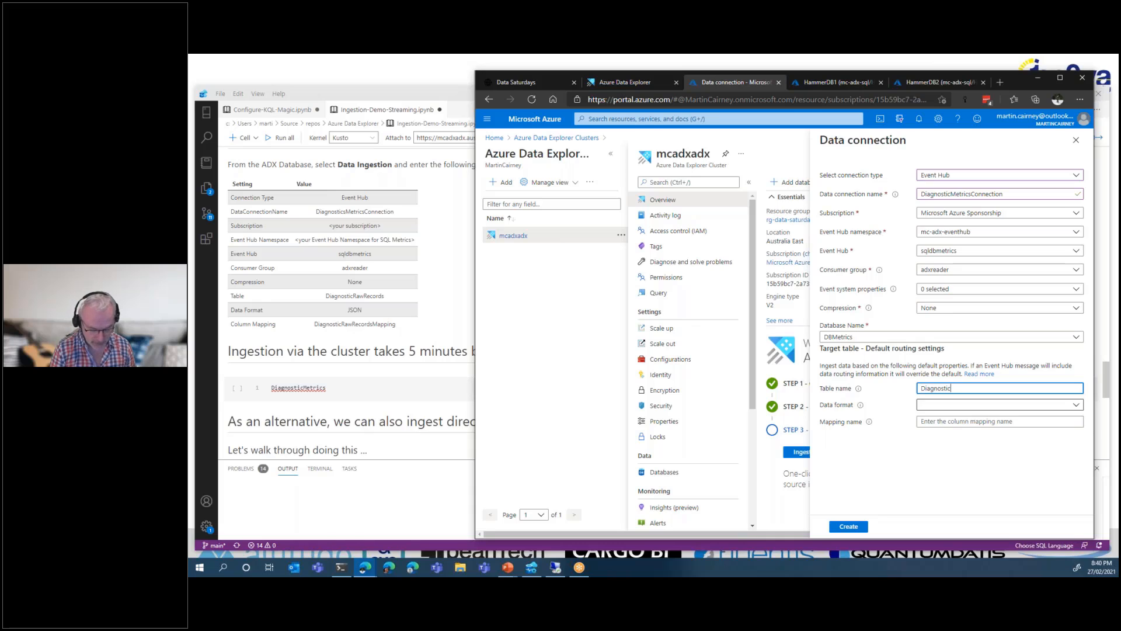
{"action": "type", "text": "RawRecor"}
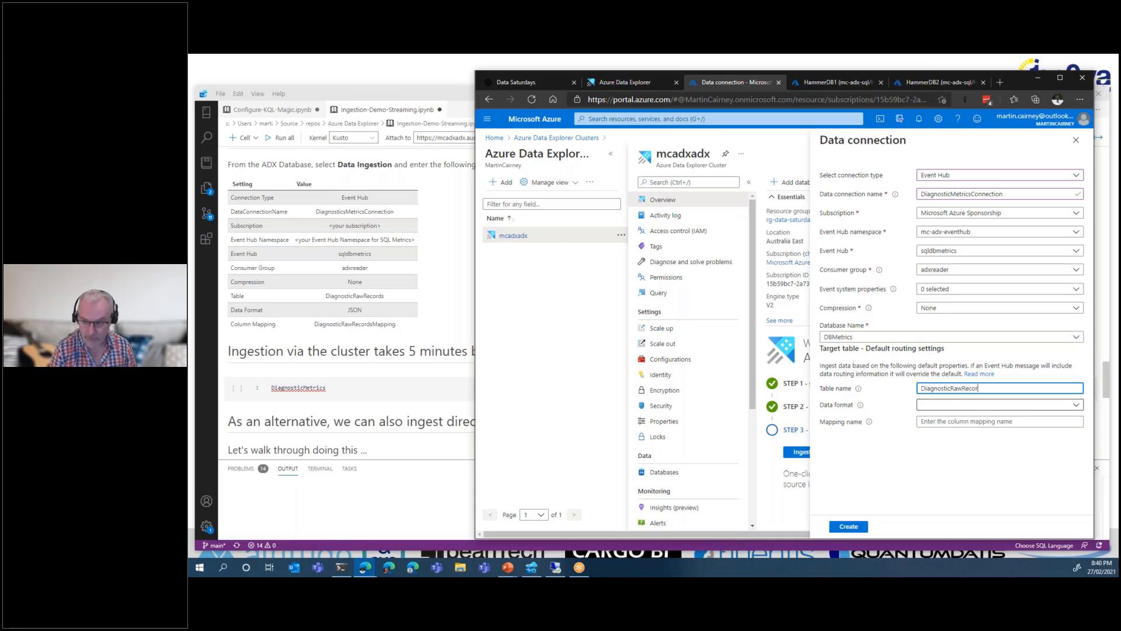
{"action": "type", "text": "ds"}
{"action": "left_click", "coordinate": [952, 405]}
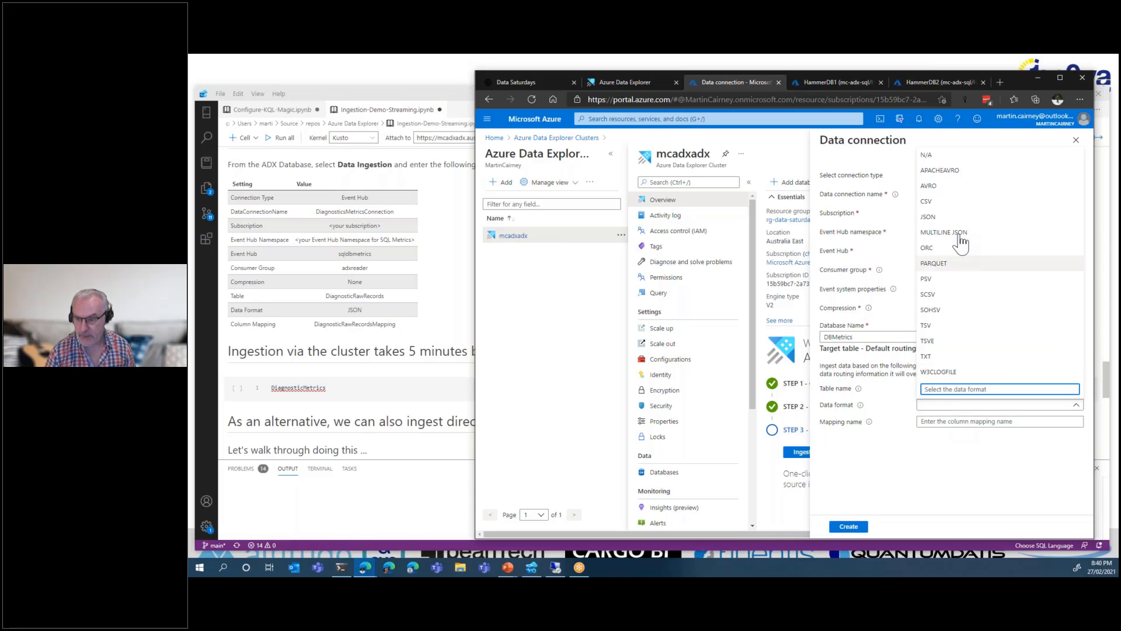
{"action": "left_click", "coordinate": [931, 217]}
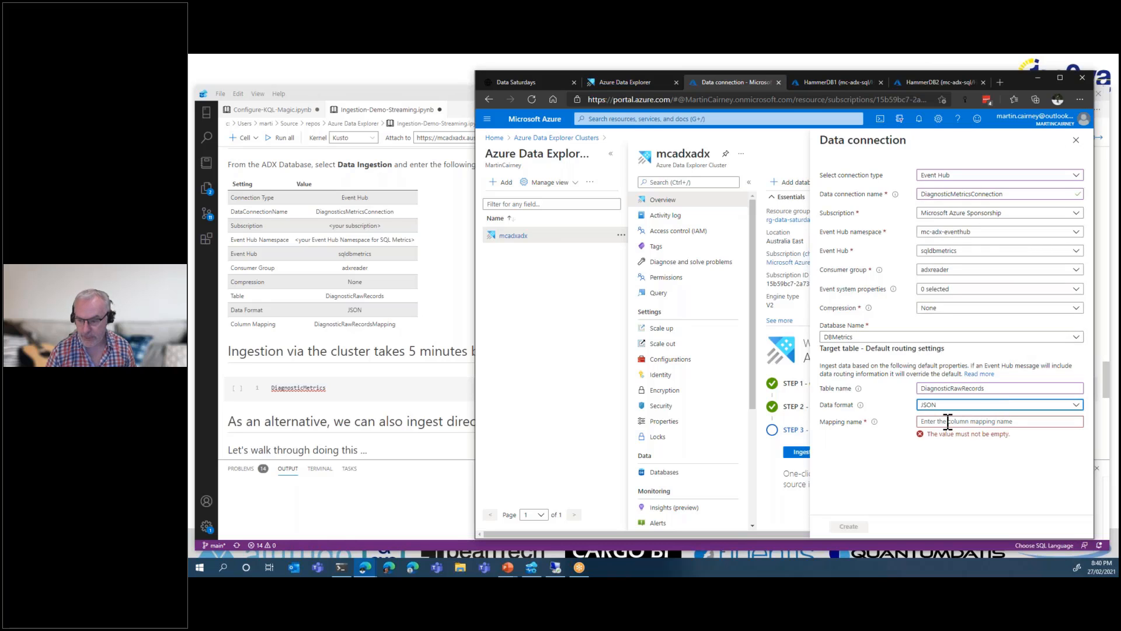
Set the mapping name to DiagnosticRawRecordsMapping and try to create the data connection
{"action": "left_click", "coordinate": [948, 421]}
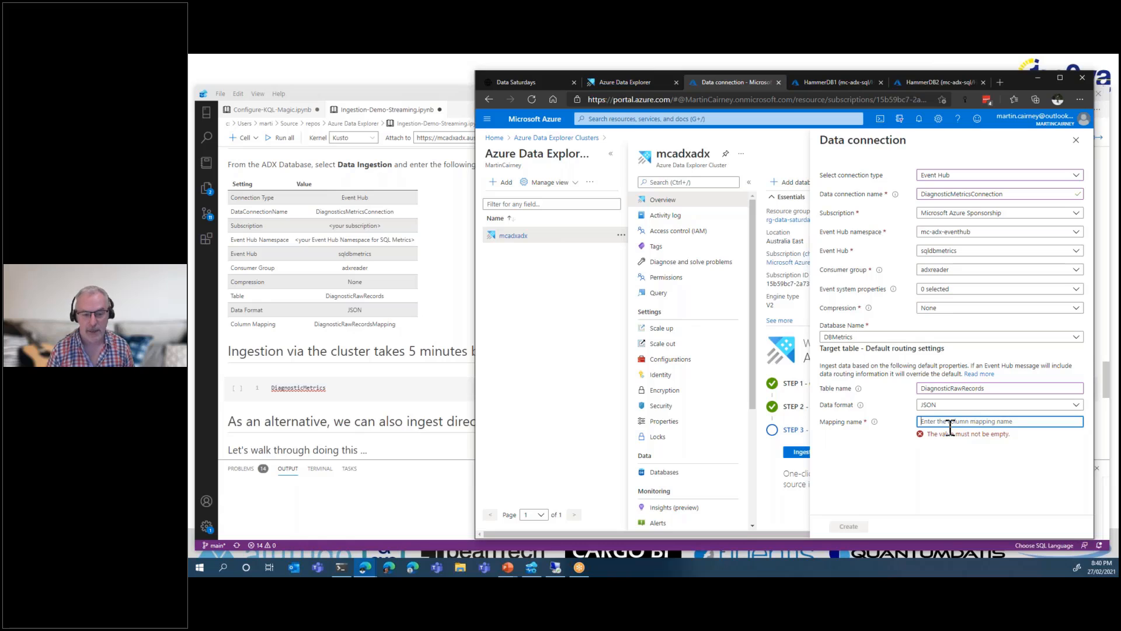
{"action": "type", "text": "Dia"}
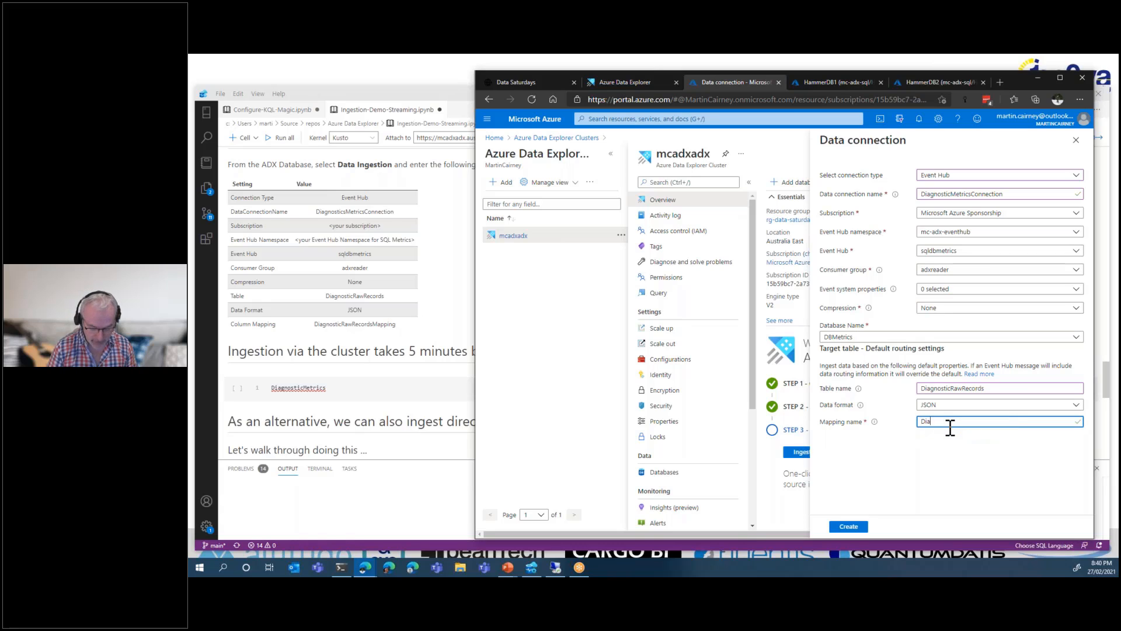
{"action": "type", "text": "gn"}
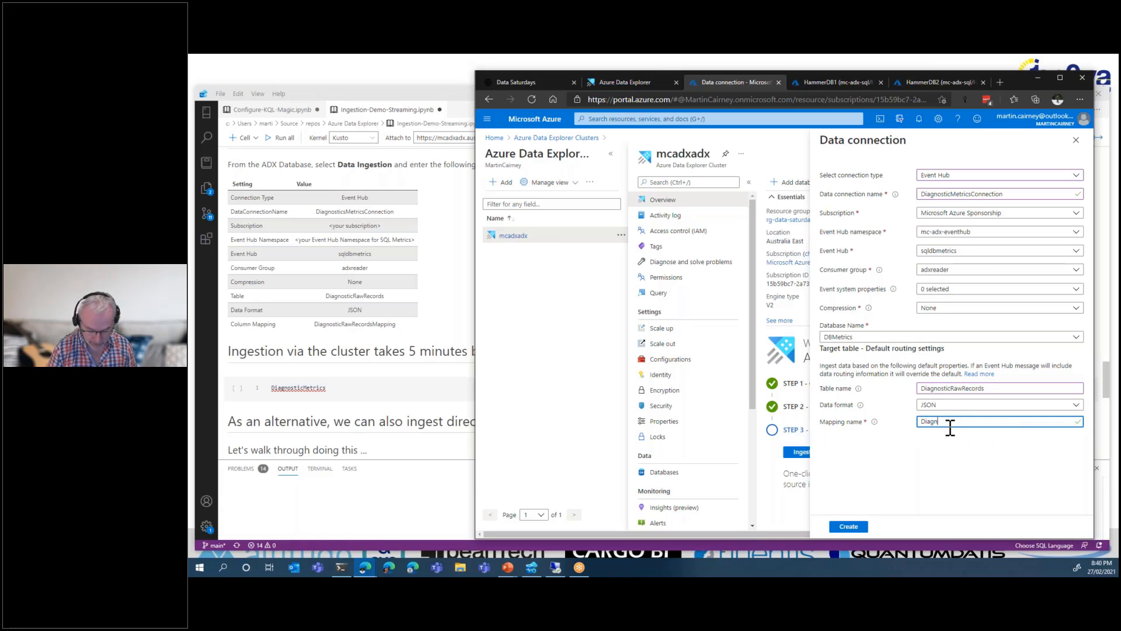
{"action": "type", "text": "osti"}
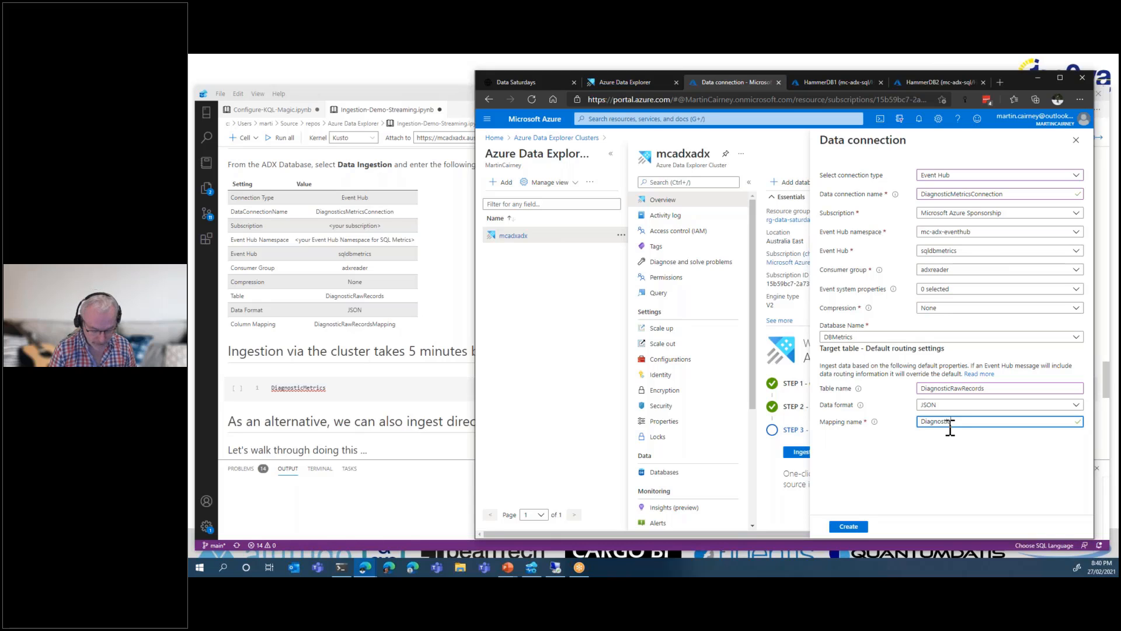
{"action": "type", "text": "cRawRecord"}
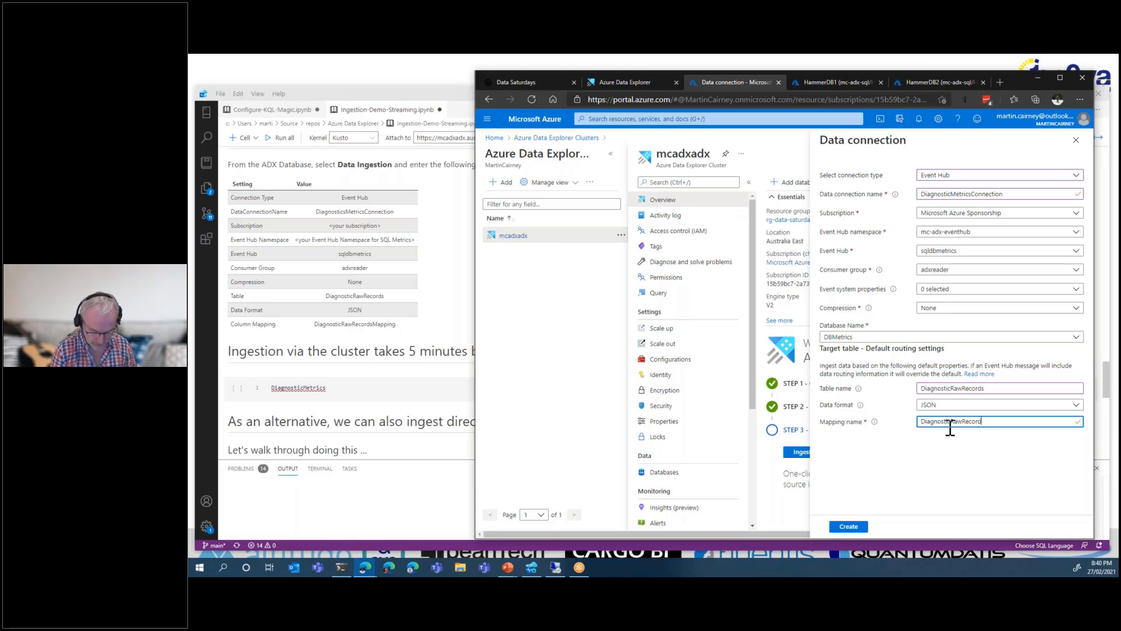
{"action": "type", "text": "sMapping"}
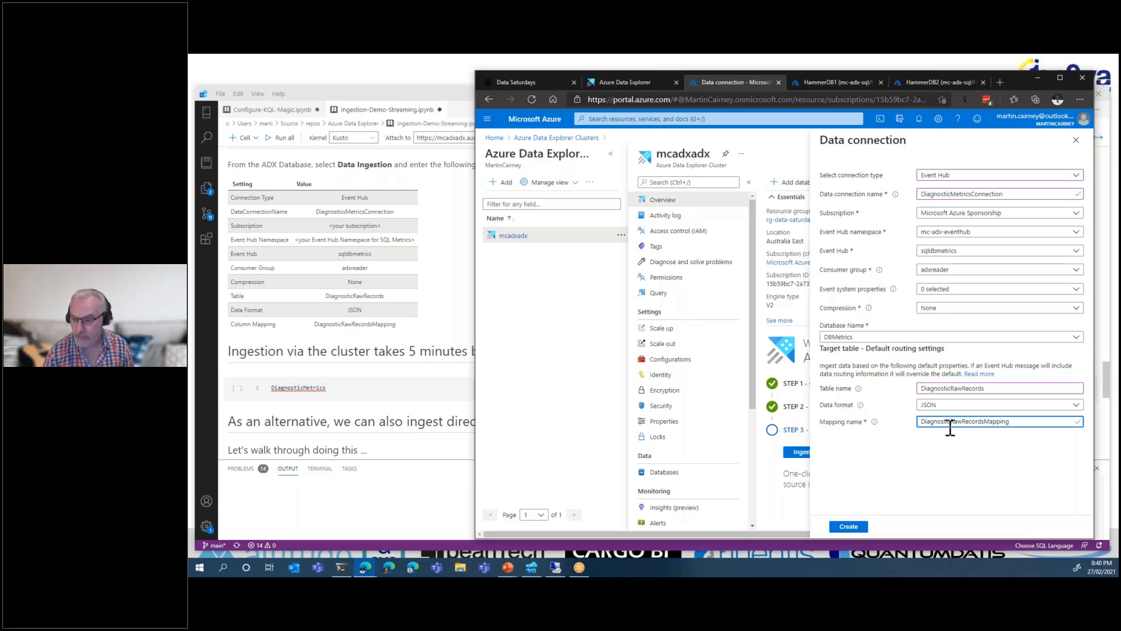
{"action": "left_click", "coordinate": [959, 463]}
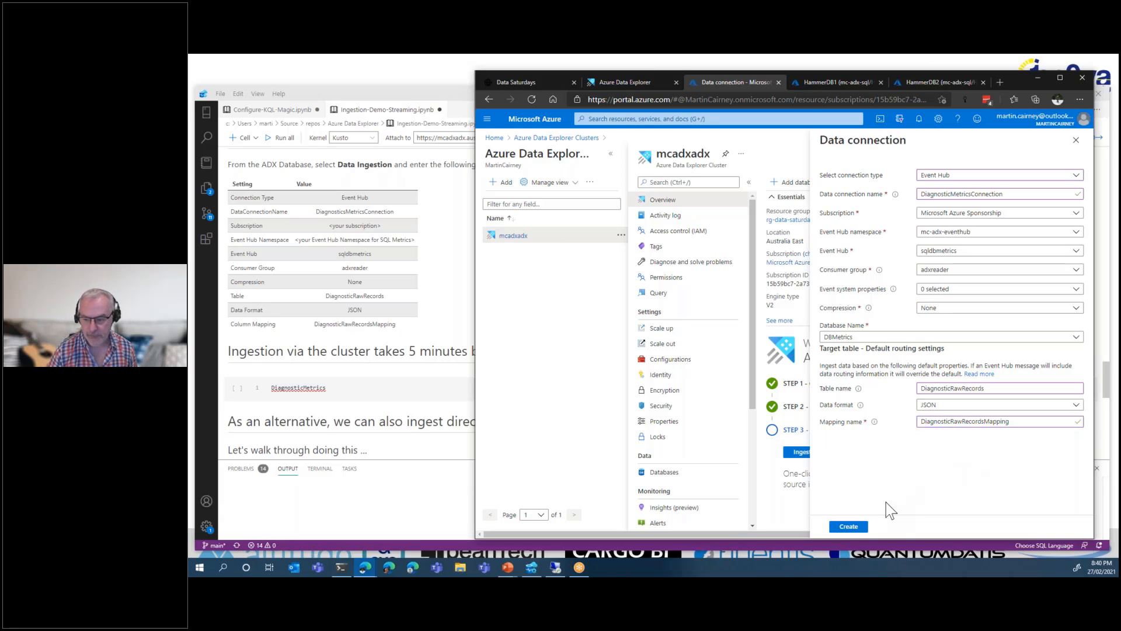
{"action": "left_click", "coordinate": [850, 526]}
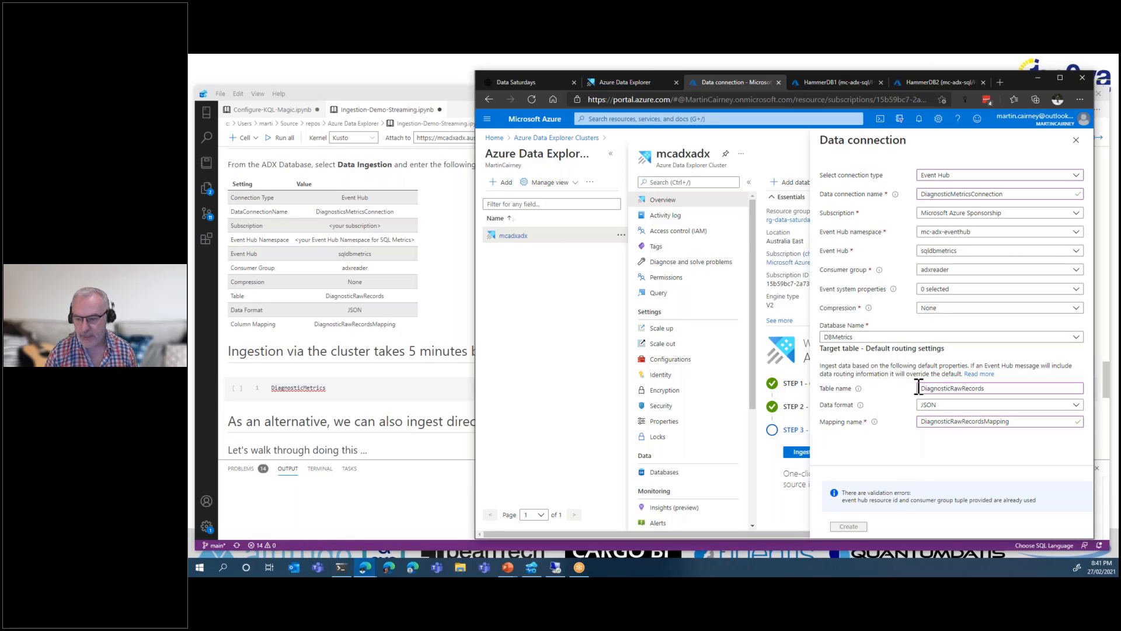
Switch to the Azure Data Studio notebook and run the DiagnosticMetrics query cell to check for ingested rows
{"action": "left_click", "coordinate": [398, 356]}
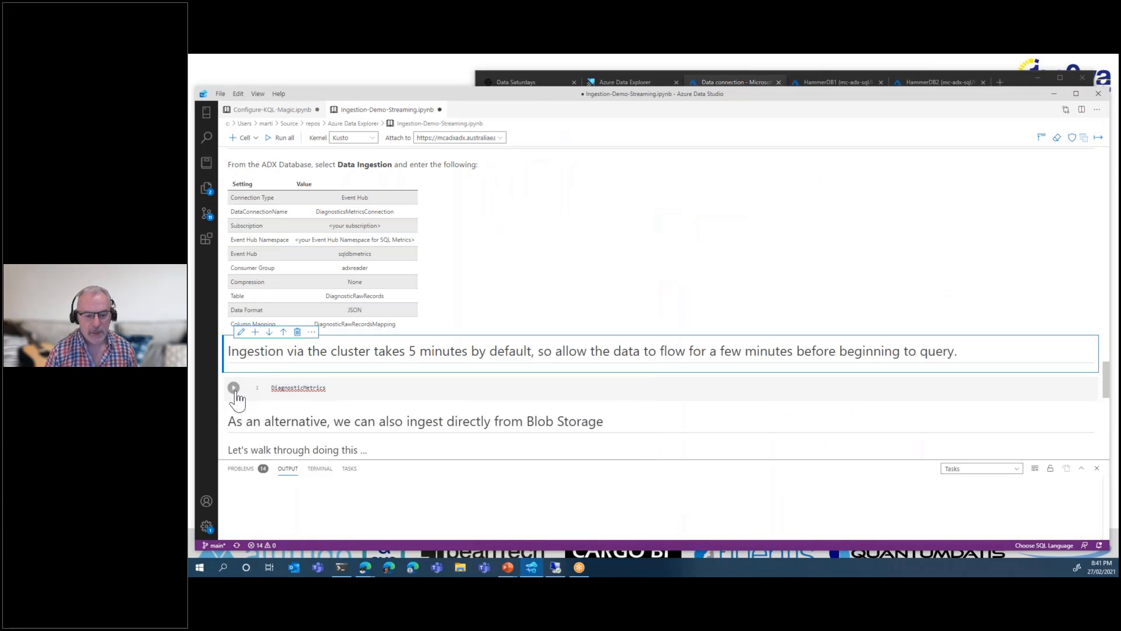
{"action": "left_click", "coordinate": [234, 388]}
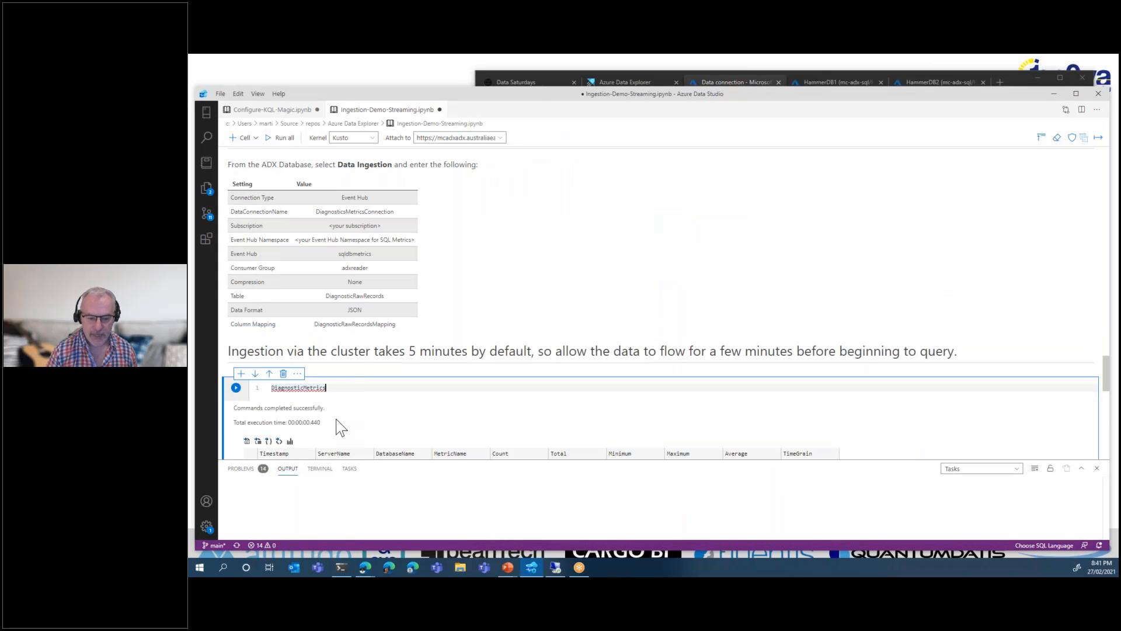
{"action": "scroll", "coordinate": [341, 428], "scroll_direction": "down", "scroll_amount": 4}
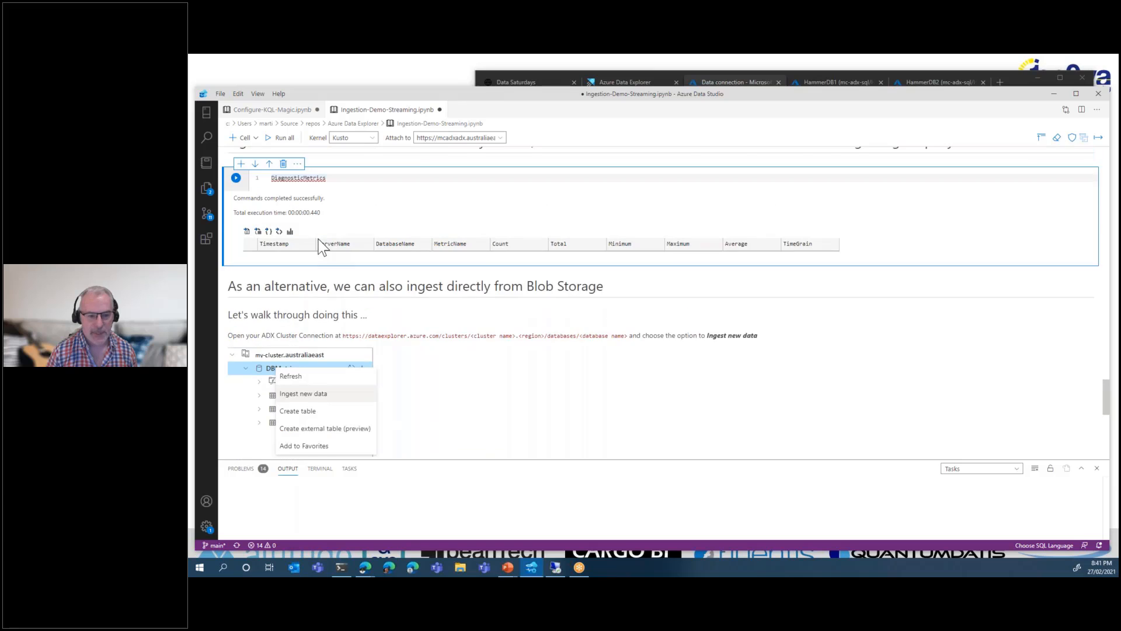
{"action": "scroll", "coordinate": [318, 245], "scroll_direction": "up", "scroll_amount": 1}
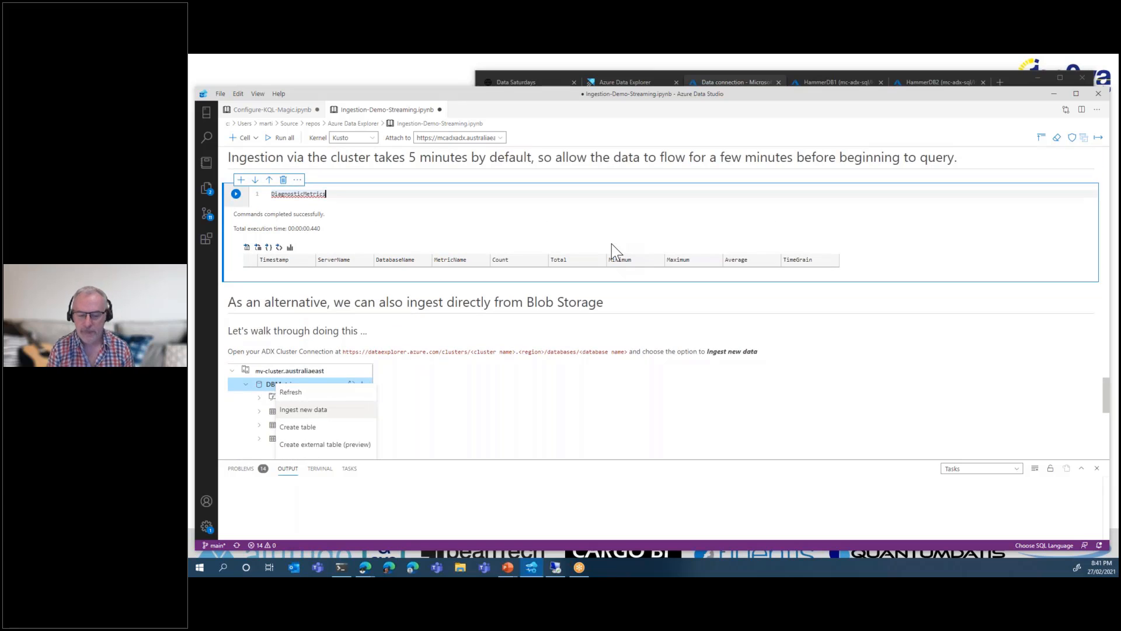
Switch to the Azure Data Explorer web page in the browser and start ingesting new data into the DBMetrics database
{"action": "scroll", "coordinate": [599, 261], "scroll_direction": "down", "scroll_amount": 3}
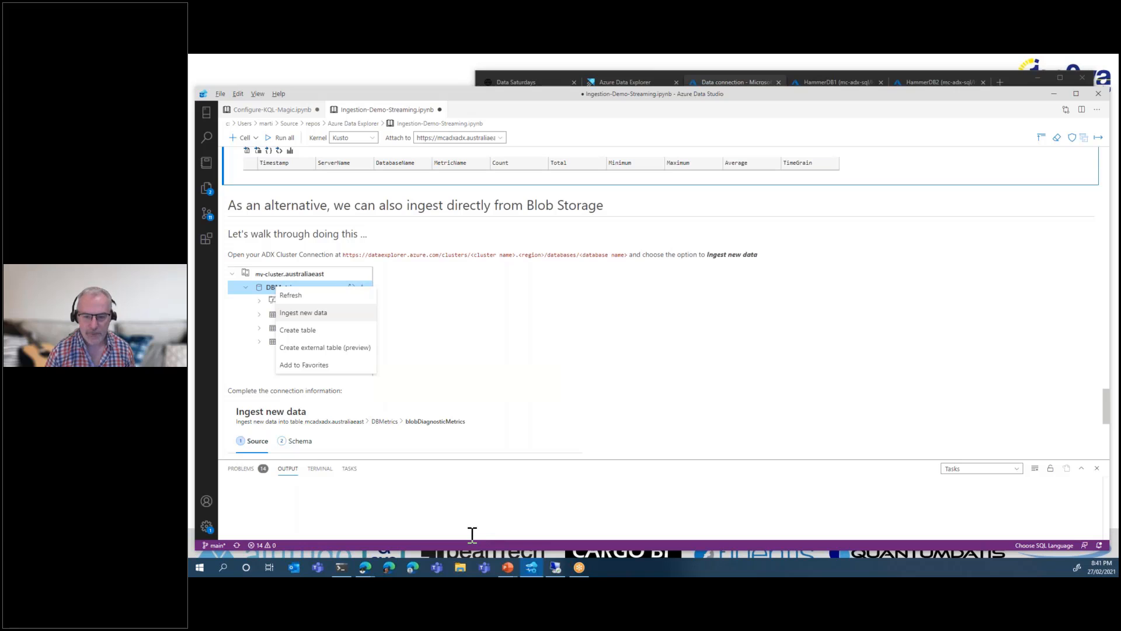
{"action": "left_click", "coordinate": [365, 567]}
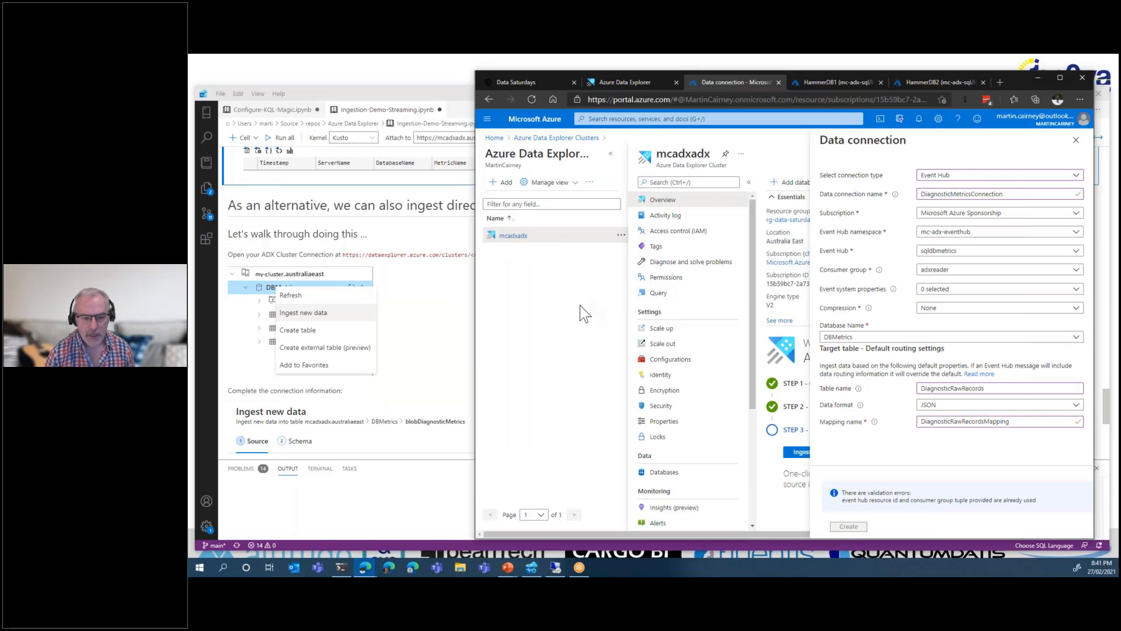
{"action": "left_click", "coordinate": [619, 85]}
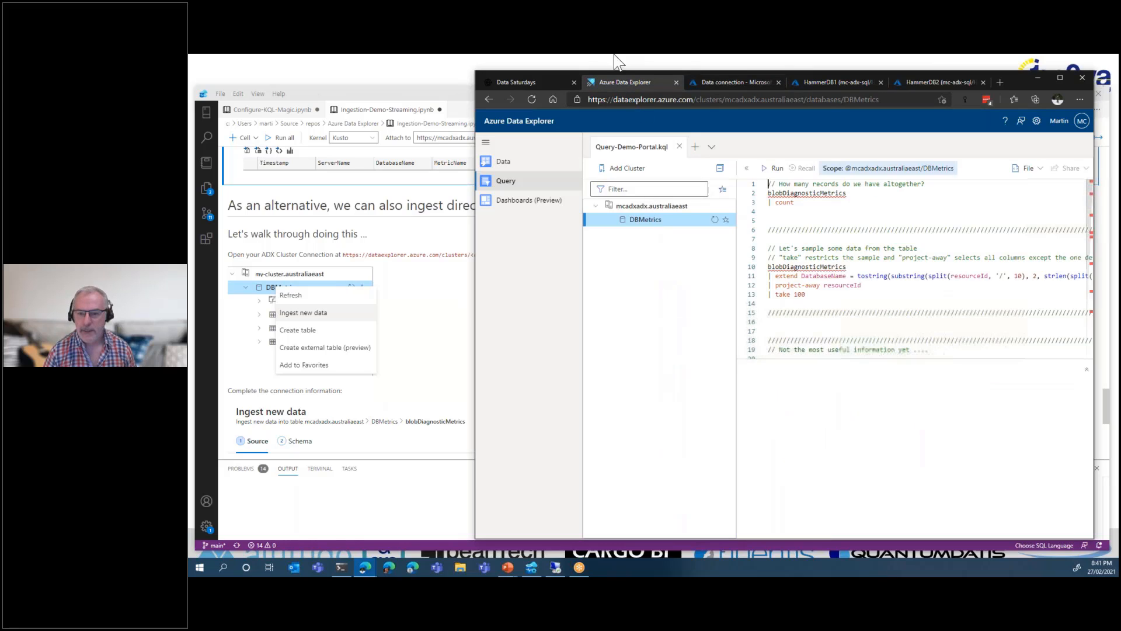
{"action": "double_click", "coordinate": [639, 224]}
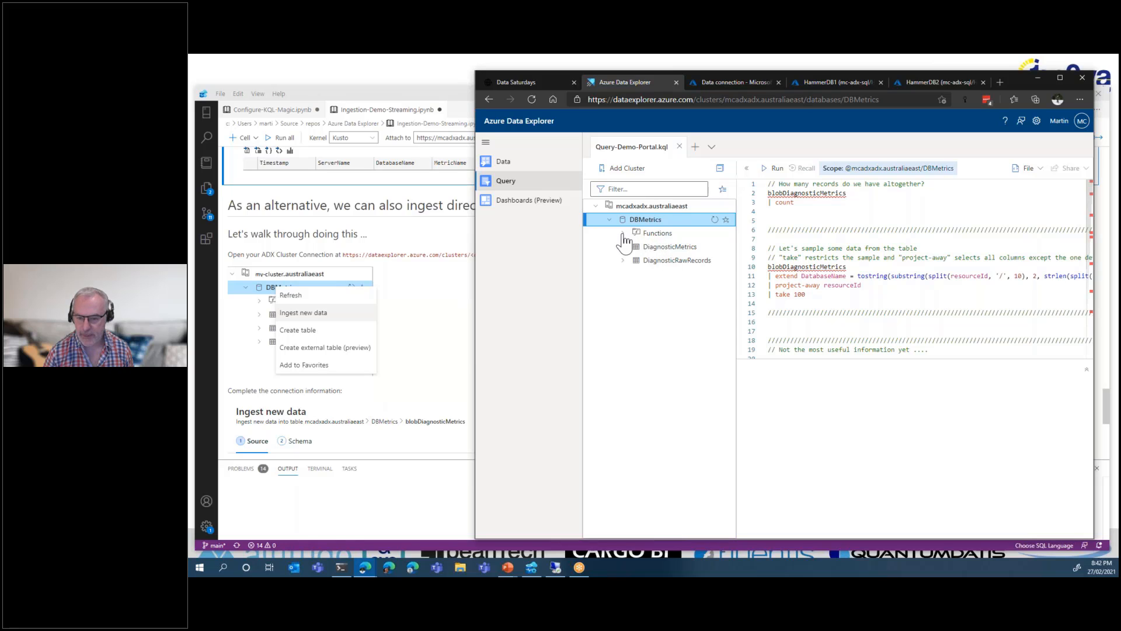
{"action": "left_click", "coordinate": [622, 234]}
{"action": "left_click", "coordinate": [622, 233]}
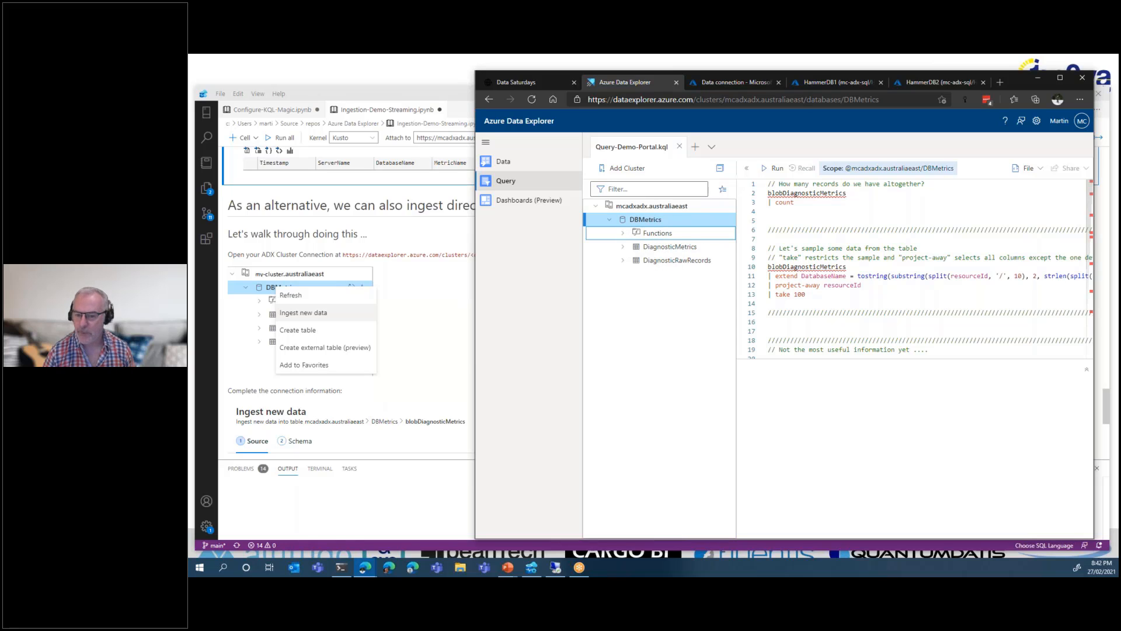
{"action": "right_click", "coordinate": [646, 219]}
{"action": "left_click", "coordinate": [668, 248]}
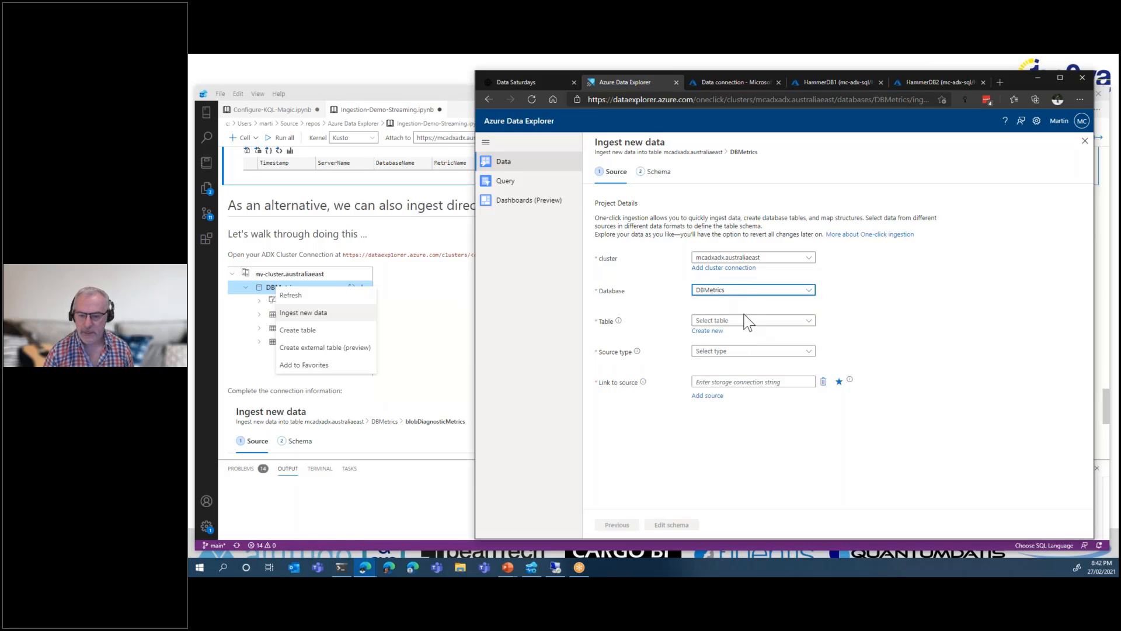
Target a new table named blobDiagnosticMetrics and set the source type to From blob container
{"action": "left_click", "coordinate": [708, 331]}
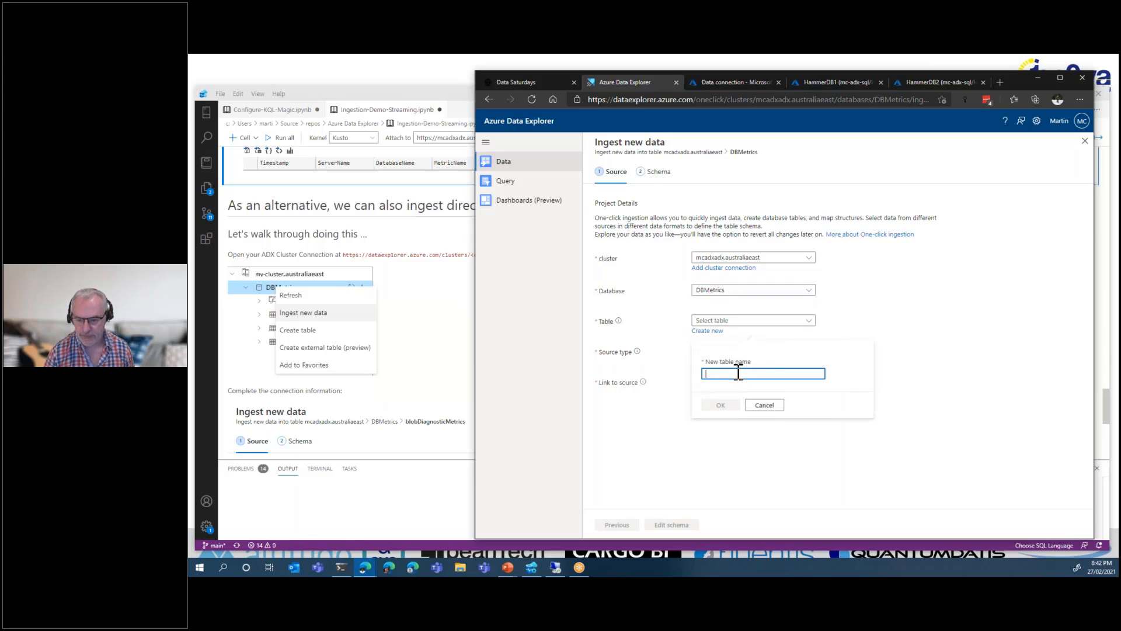
{"action": "type", "text": "blob"}
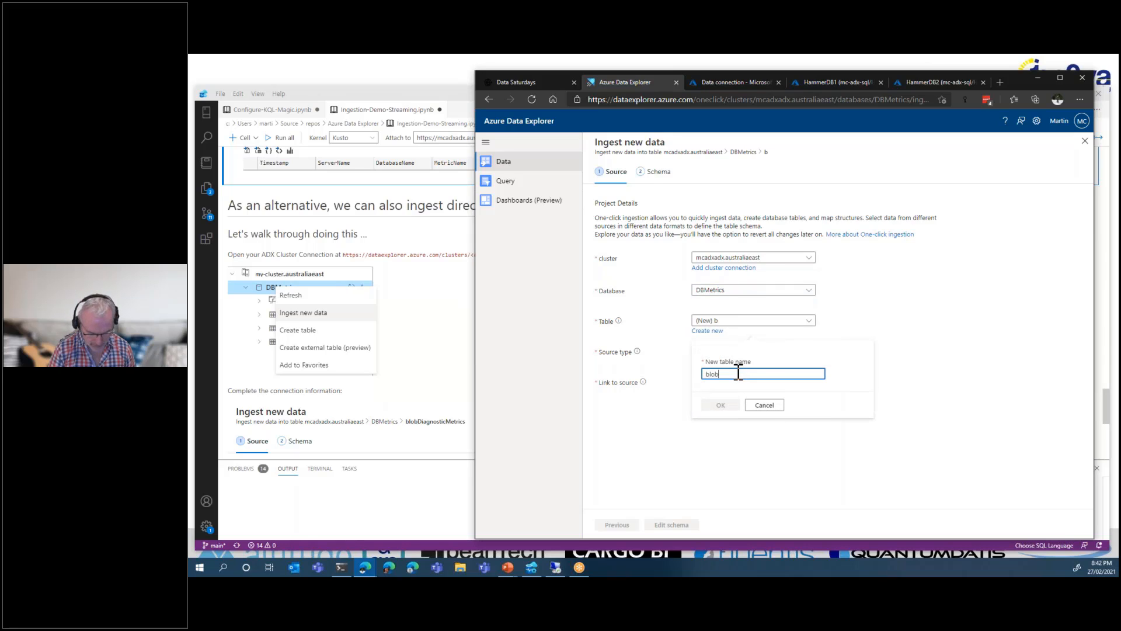
{"action": "type", "text": "Daign"}
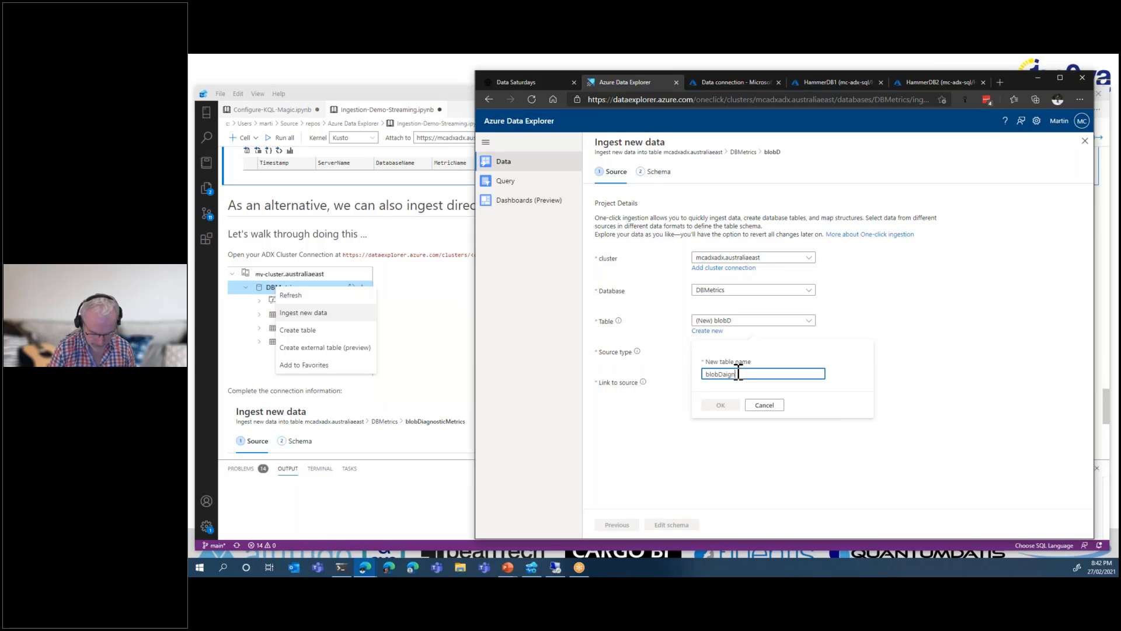
{"action": "type", "text": "osticMetrics"}
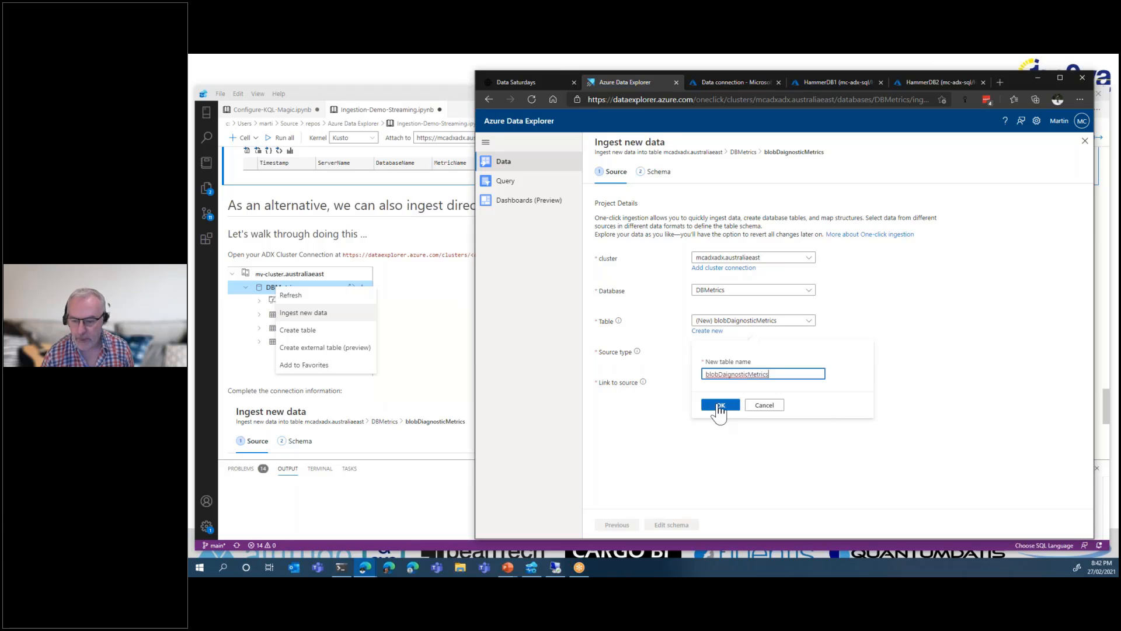
{"action": "left_click", "coordinate": [720, 407]}
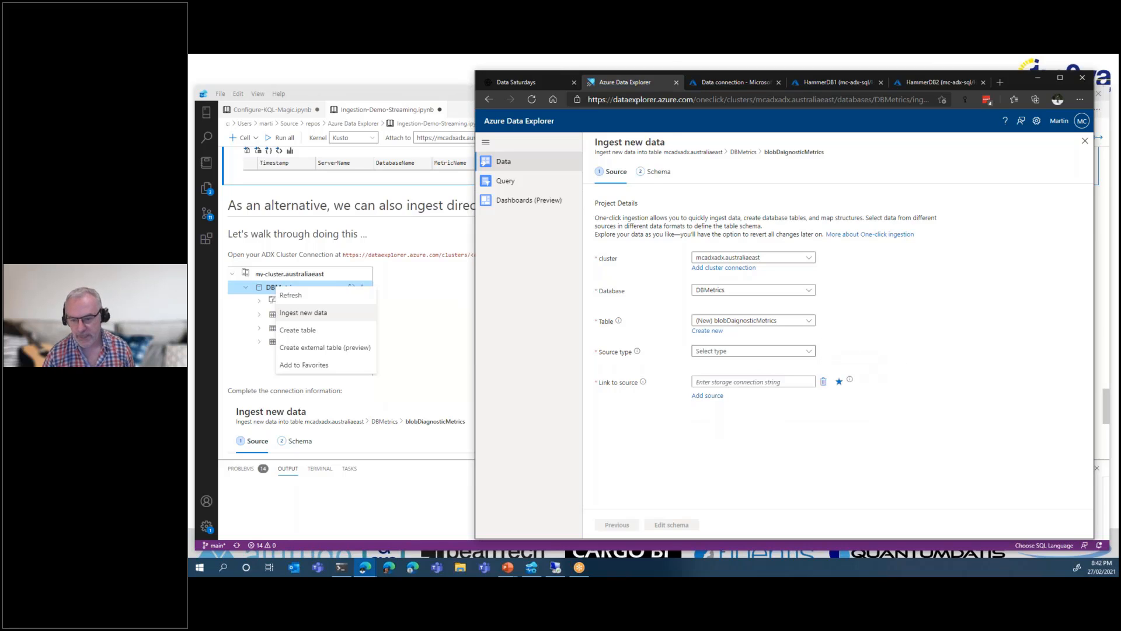
{"action": "left_click", "coordinate": [716, 331]}
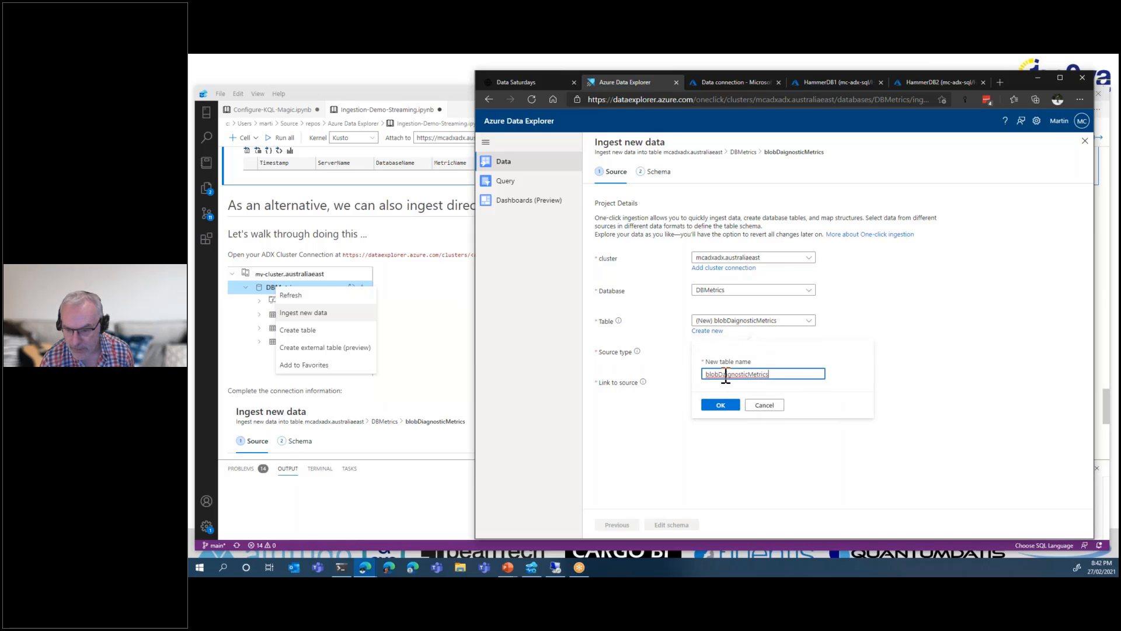
{"action": "left_click", "coordinate": [721, 375]}
{"action": "key", "text": "Delete"}
{"action": "key", "text": "Delete"}
{"action": "type", "text": "ia"}
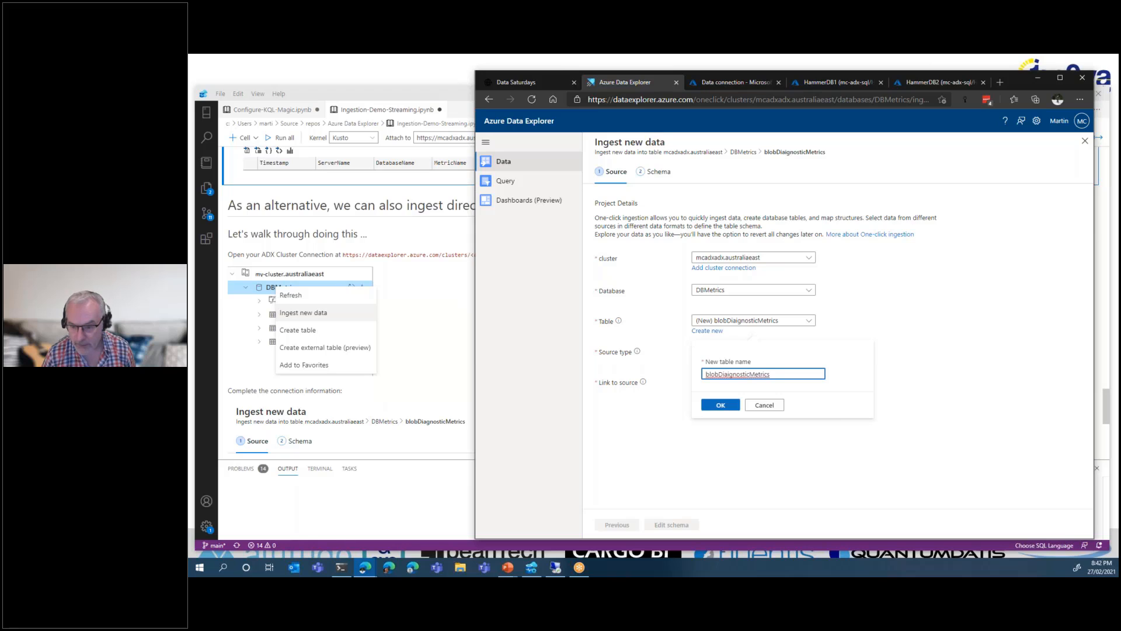
{"action": "left_click", "coordinate": [728, 411]}
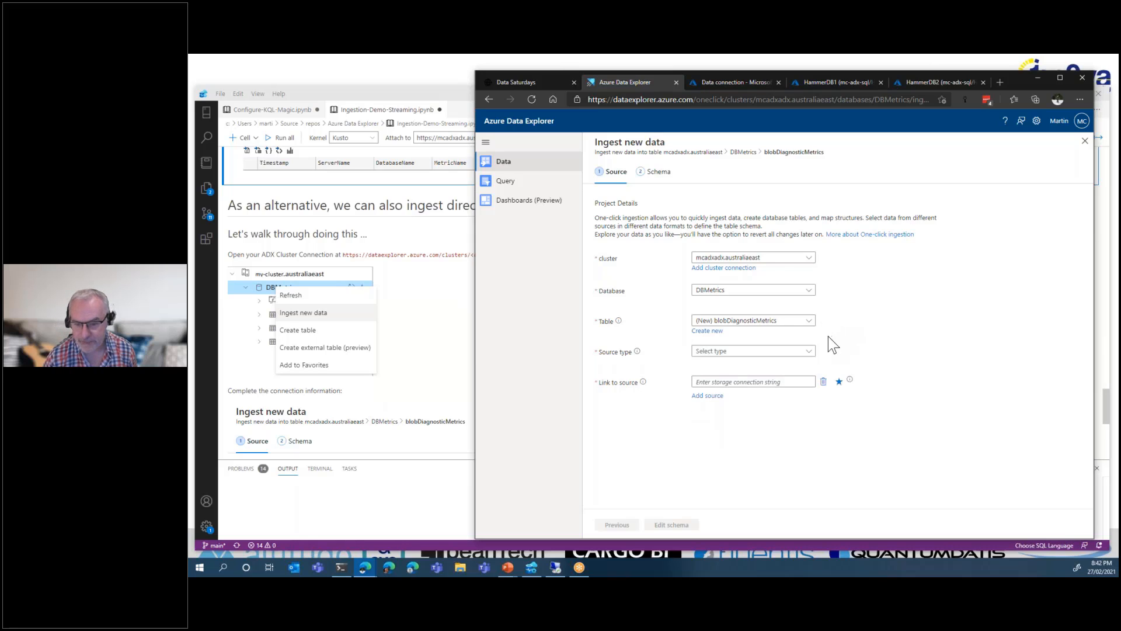
{"action": "left_click", "coordinate": [780, 352]}
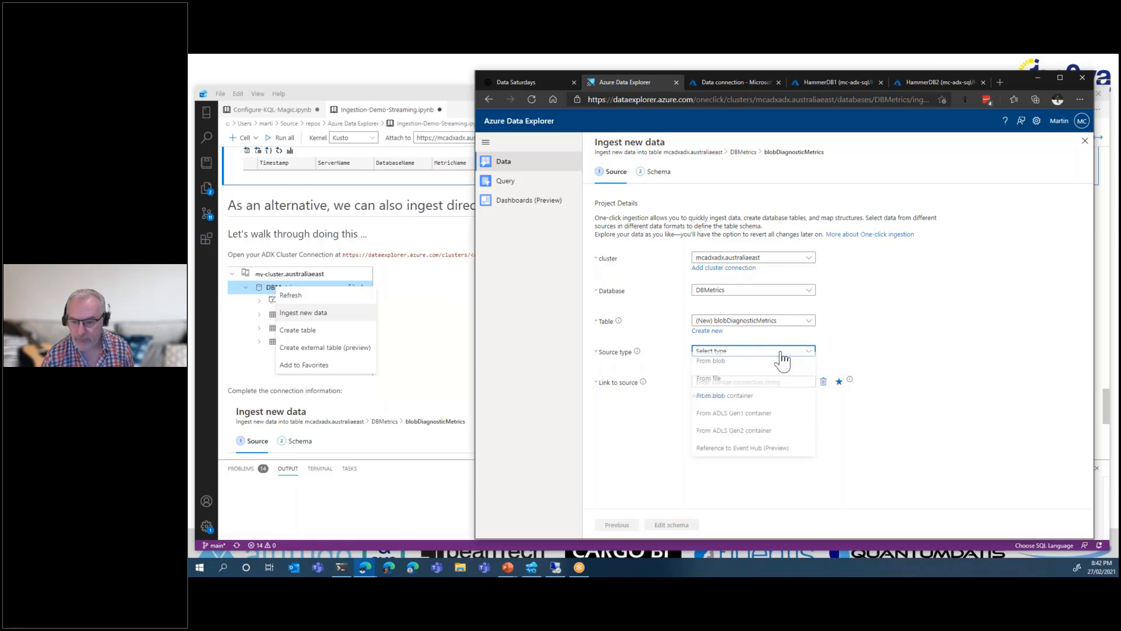
{"action": "left_click", "coordinate": [727, 406]}
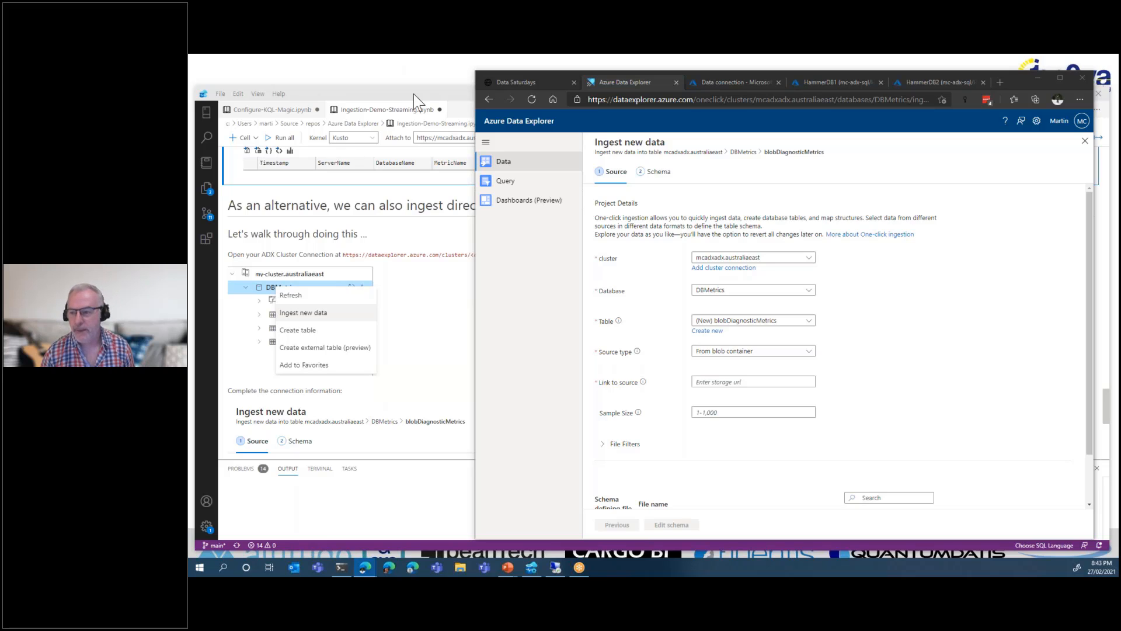
Check the storage account destination in HammerDB2's metricsToEventHub diagnostic setting, and return to the data ingestion form
{"action": "left_click", "coordinate": [934, 82]}
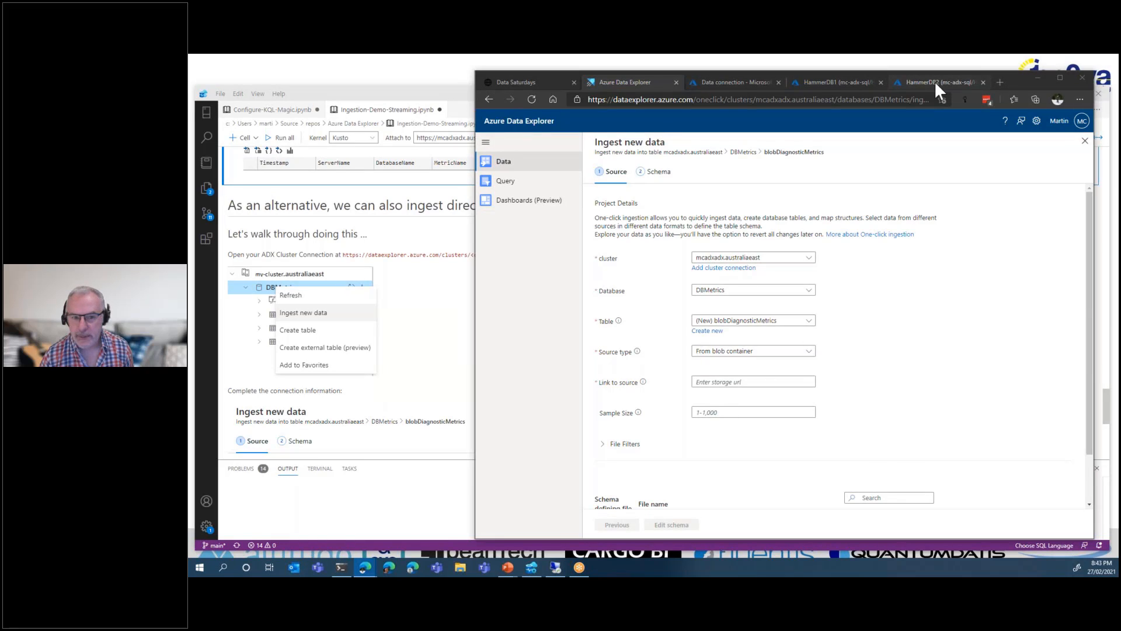
{"action": "left_click", "coordinate": [522, 450]}
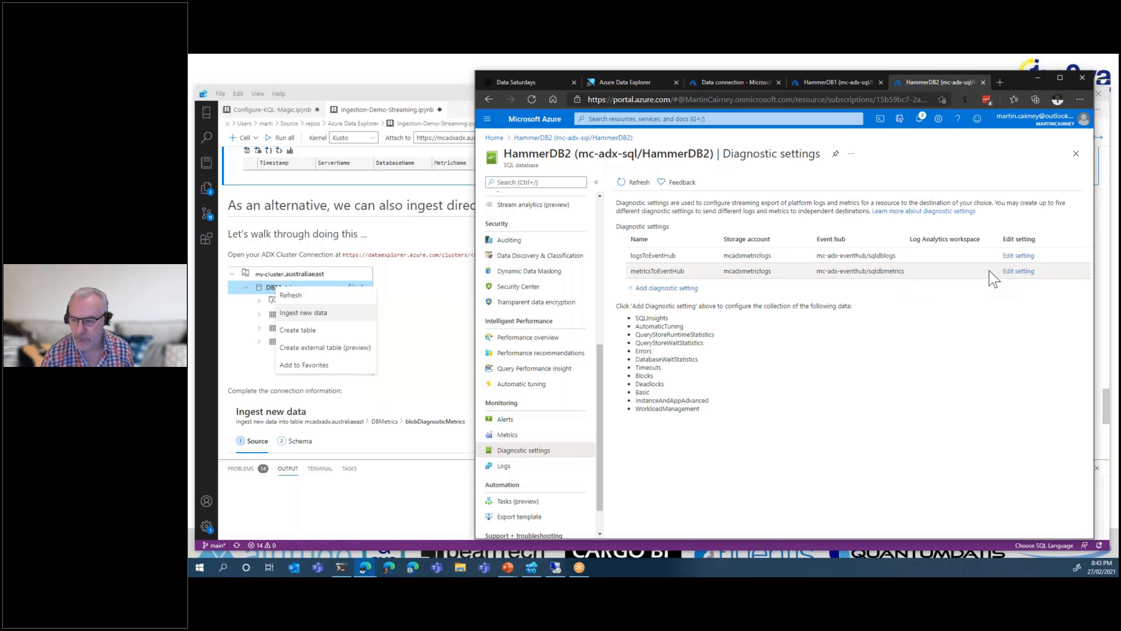
{"action": "left_click", "coordinate": [1019, 271]}
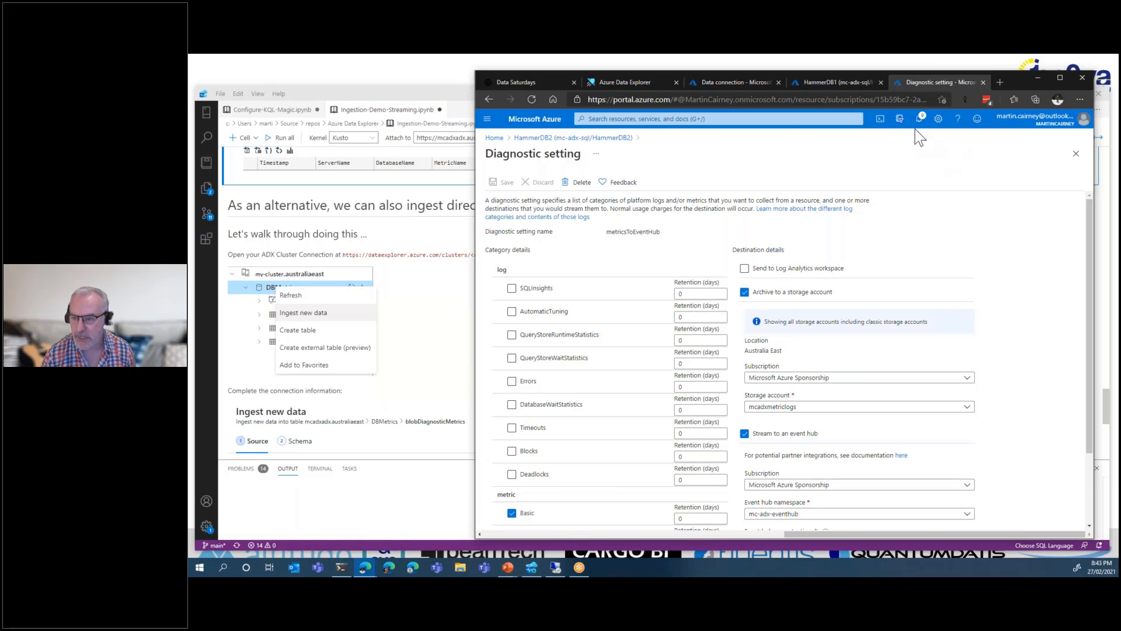
{"action": "left_click", "coordinate": [617, 82]}
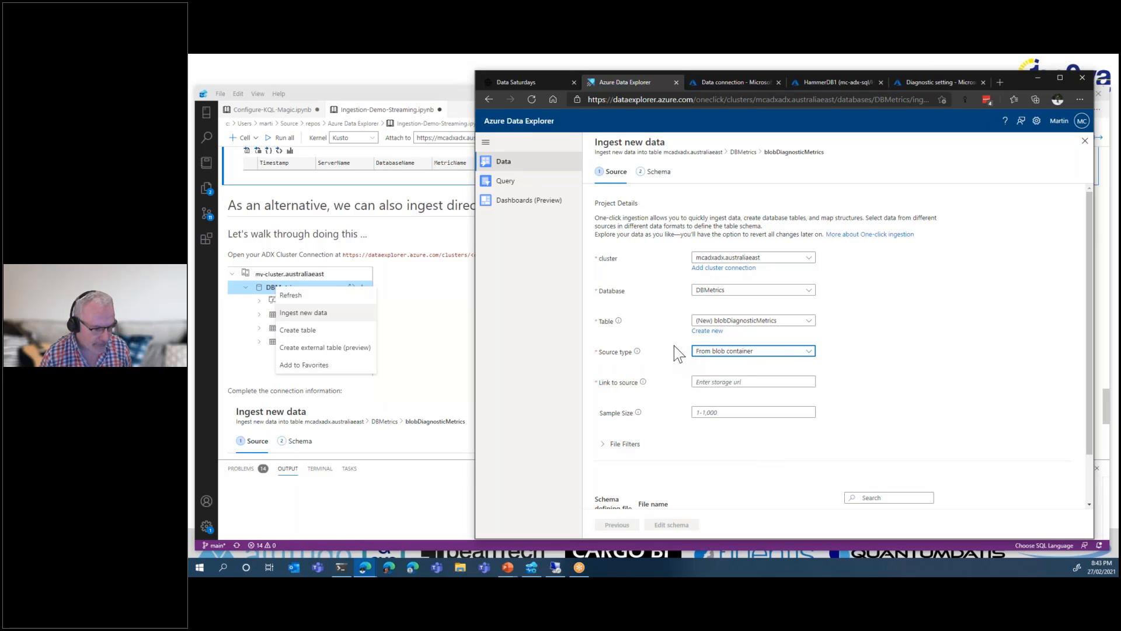
Paste the mcadxmetriclogs container's storage URL as the link to source and proceed to the schema definition
{"action": "key", "text": "ctrl+1"}
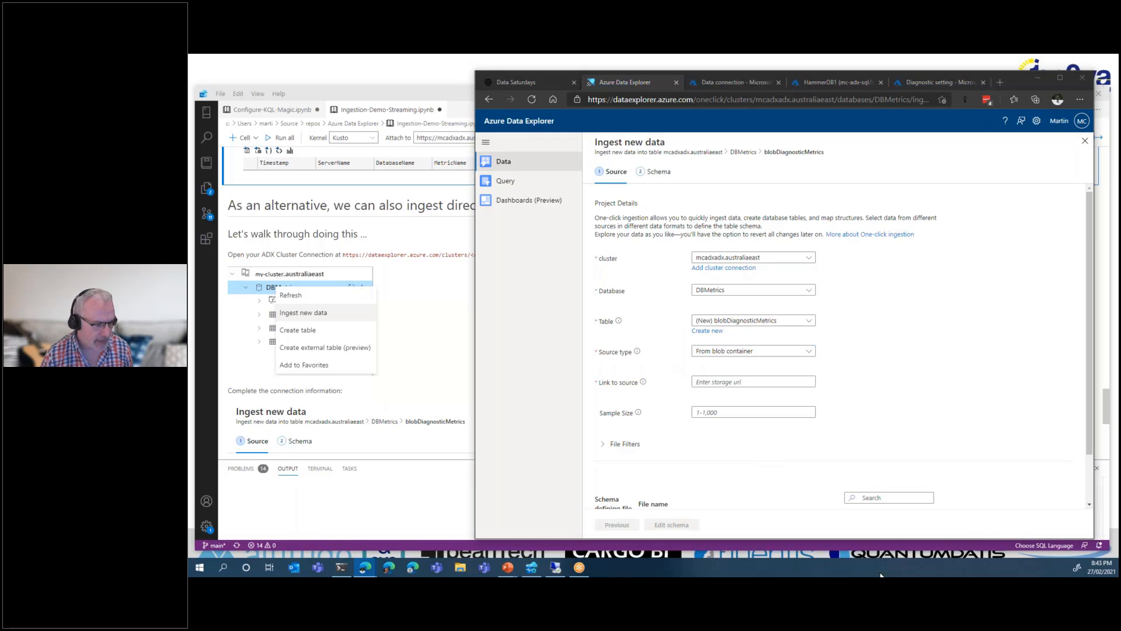
{"action": "left_click", "coordinate": [720, 383]}
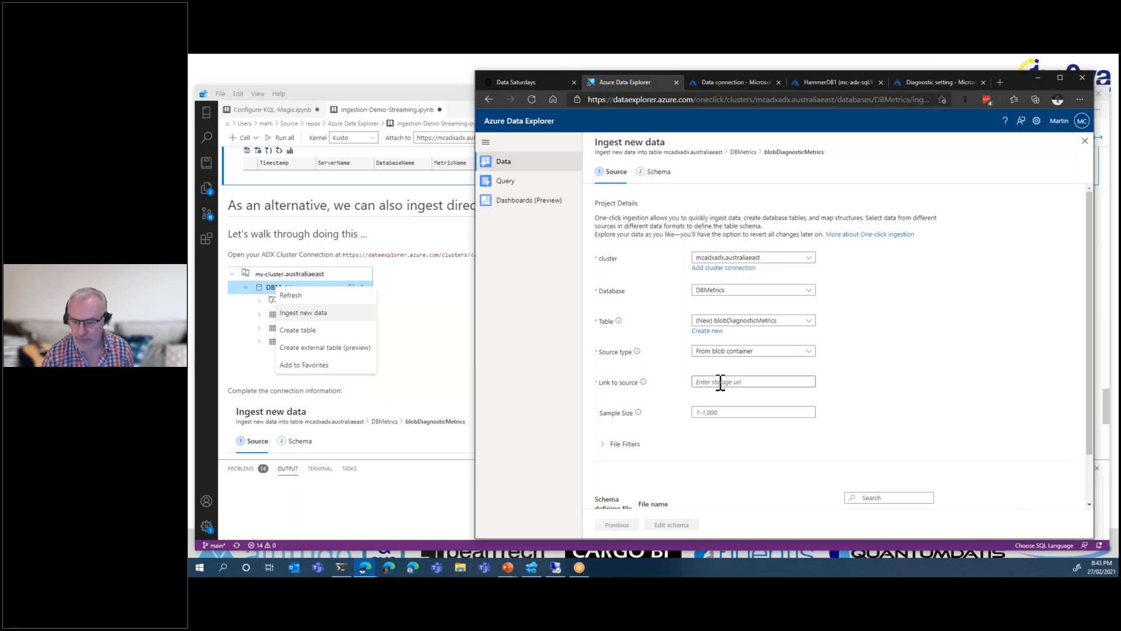
{"action": "key", "text": "ctrl+v"}
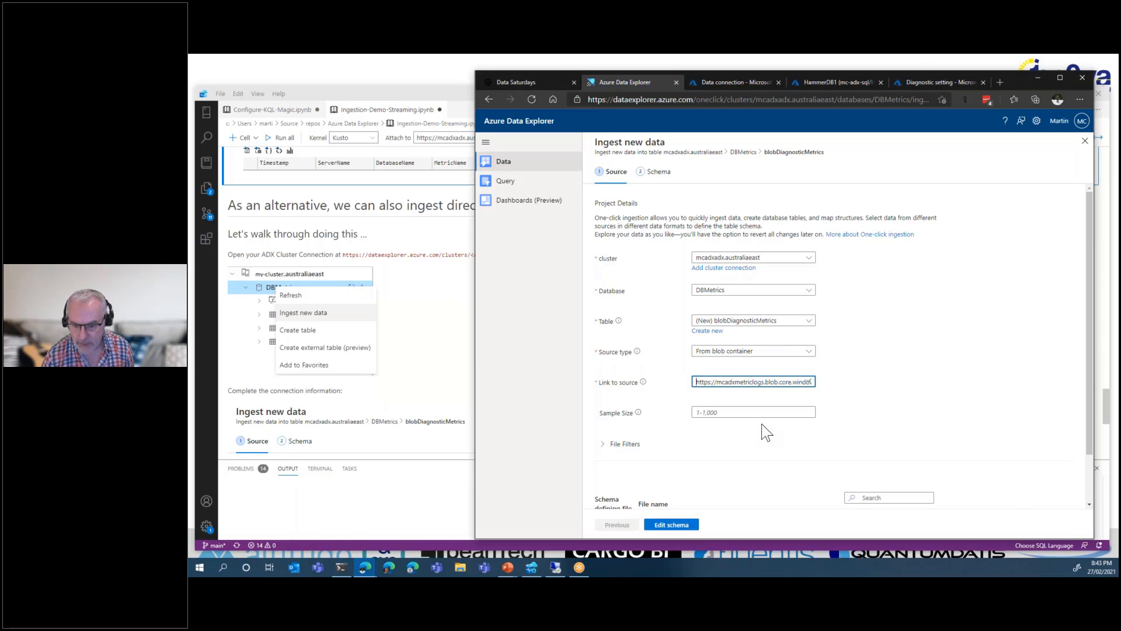
{"action": "scroll", "coordinate": [761, 422], "scroll_direction": "down", "scroll_amount": 1}
{"action": "scroll", "coordinate": [758, 454], "scroll_direction": "up", "scroll_amount": 1}
{"action": "scroll", "coordinate": [706, 461], "scroll_direction": "down", "scroll_amount": 1}
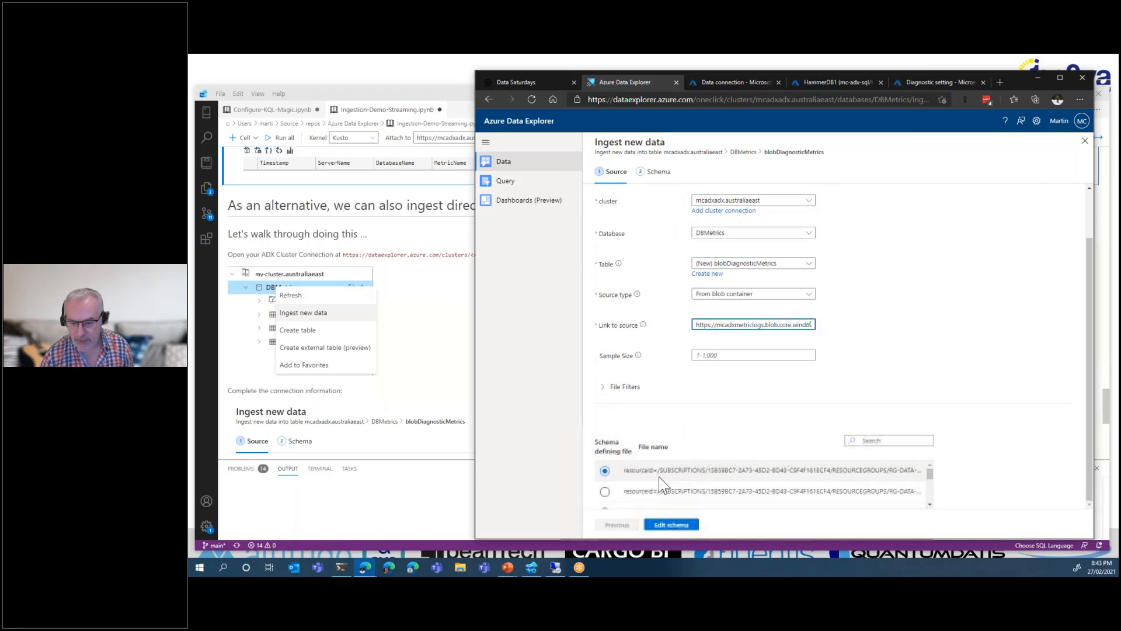
{"action": "left_click", "coordinate": [670, 527]}
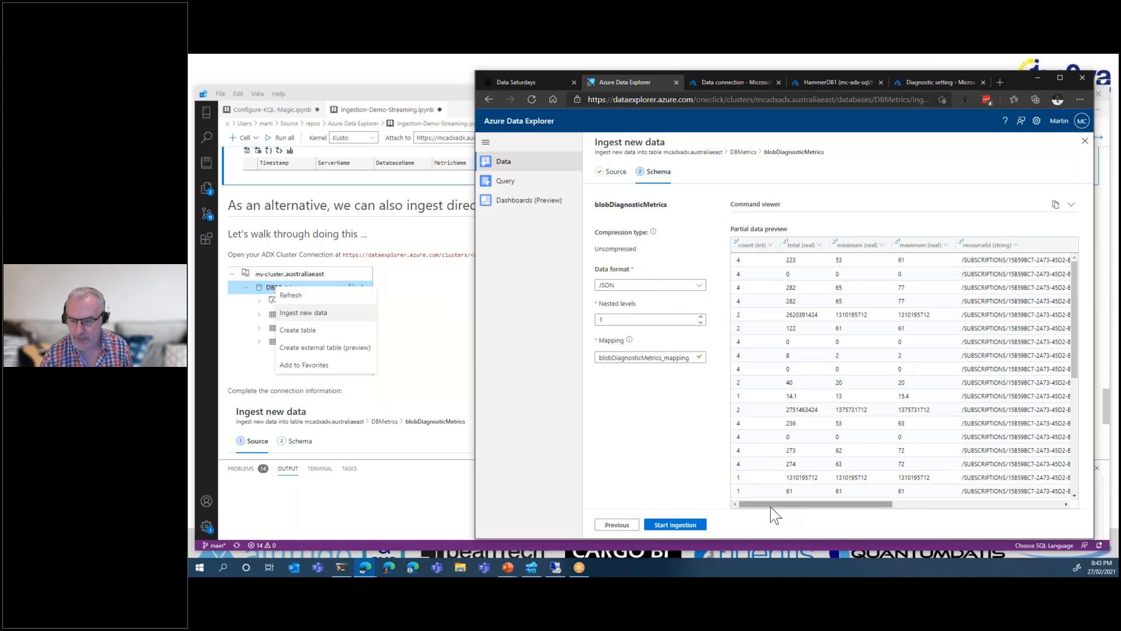
Review the columns in the partial data preview and start the ingestion into blobDiagnosticMetrics
{"action": "left_click_drag", "start_coordinate": [770, 507], "coordinate": [771, 506]}
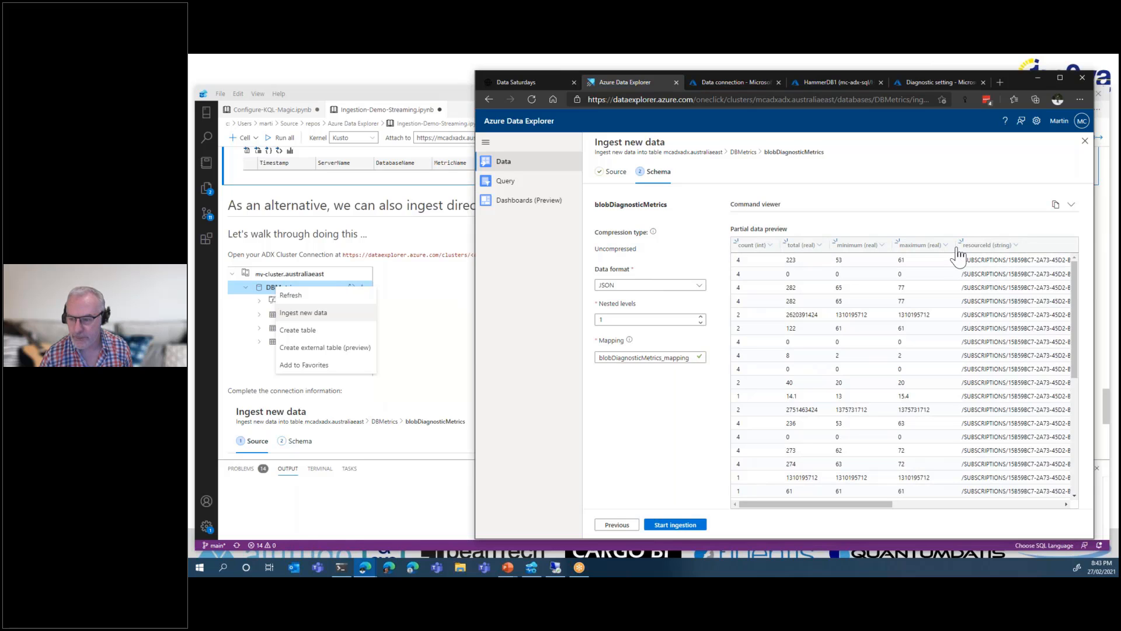
{"action": "left_click_drag", "start_coordinate": [958, 244], "coordinate": [1045, 250]}
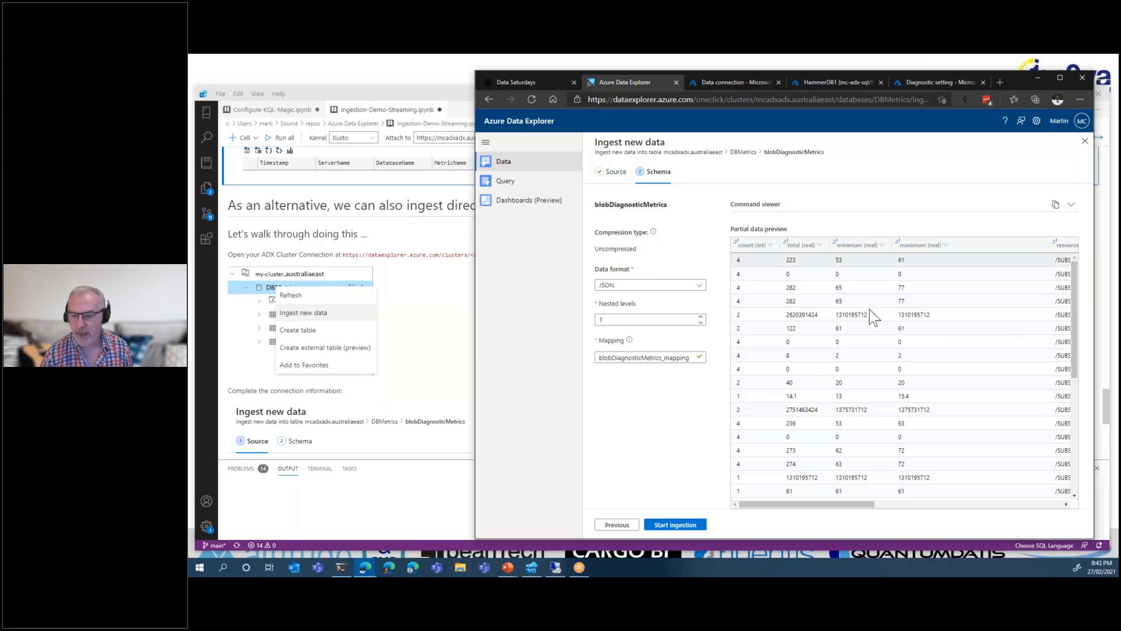
{"action": "left_click_drag", "start_coordinate": [768, 505], "coordinate": [961, 505]}
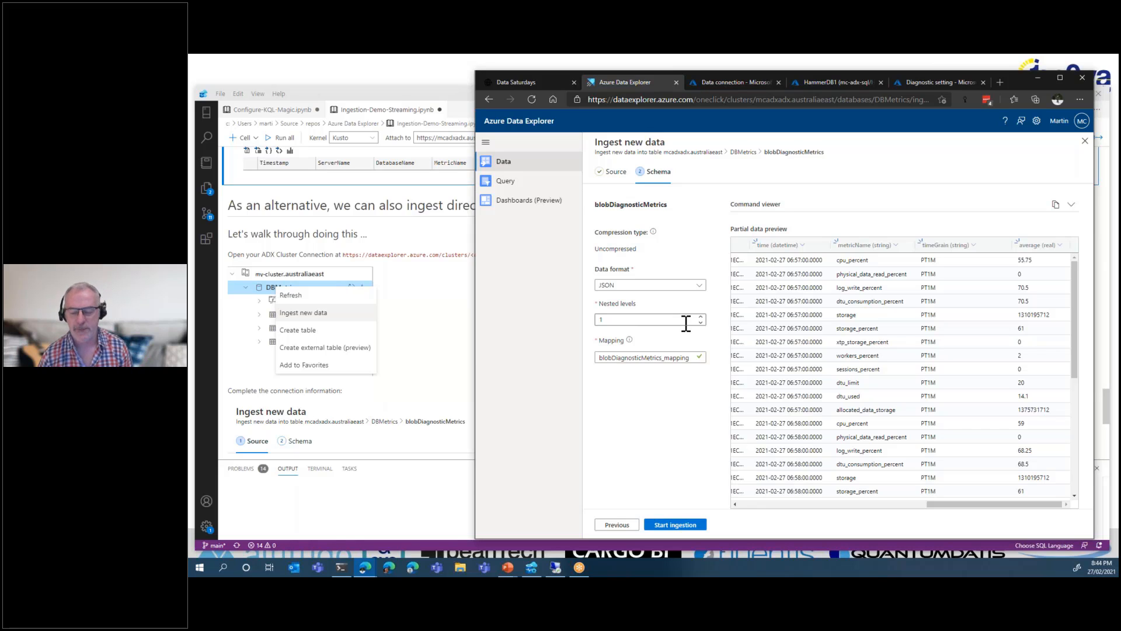
{"action": "left_click", "coordinate": [675, 524]}
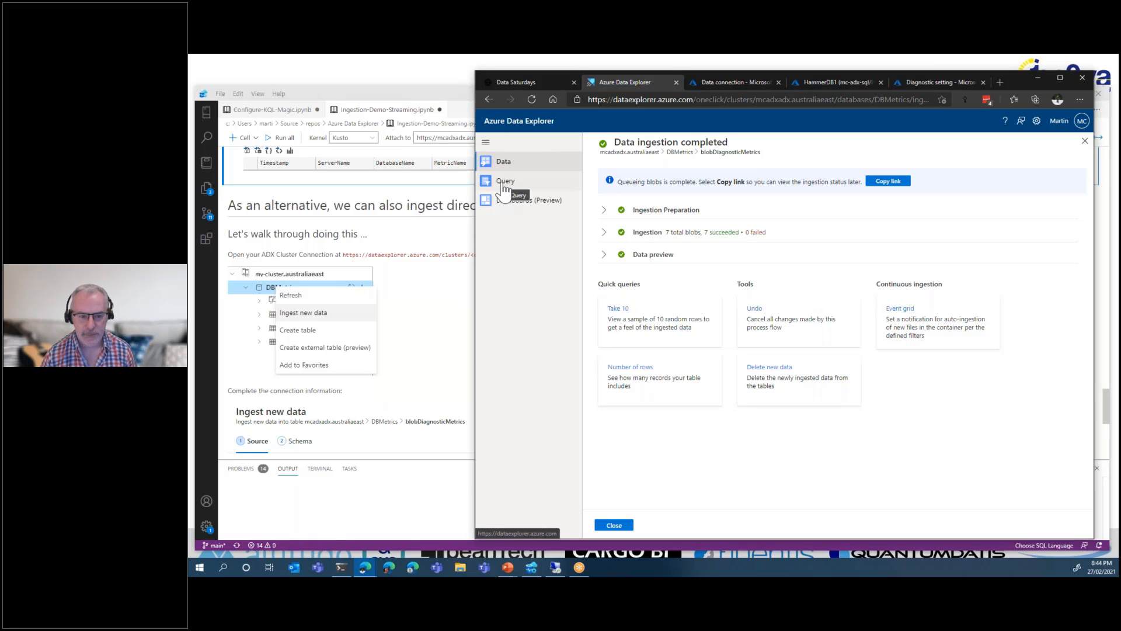
Return to the Query-Demo-Portal.kql query editor and widen the browser window for more editing room
{"action": "scroll", "coordinate": [423, 322], "scroll_direction": "down", "scroll_amount": 5}
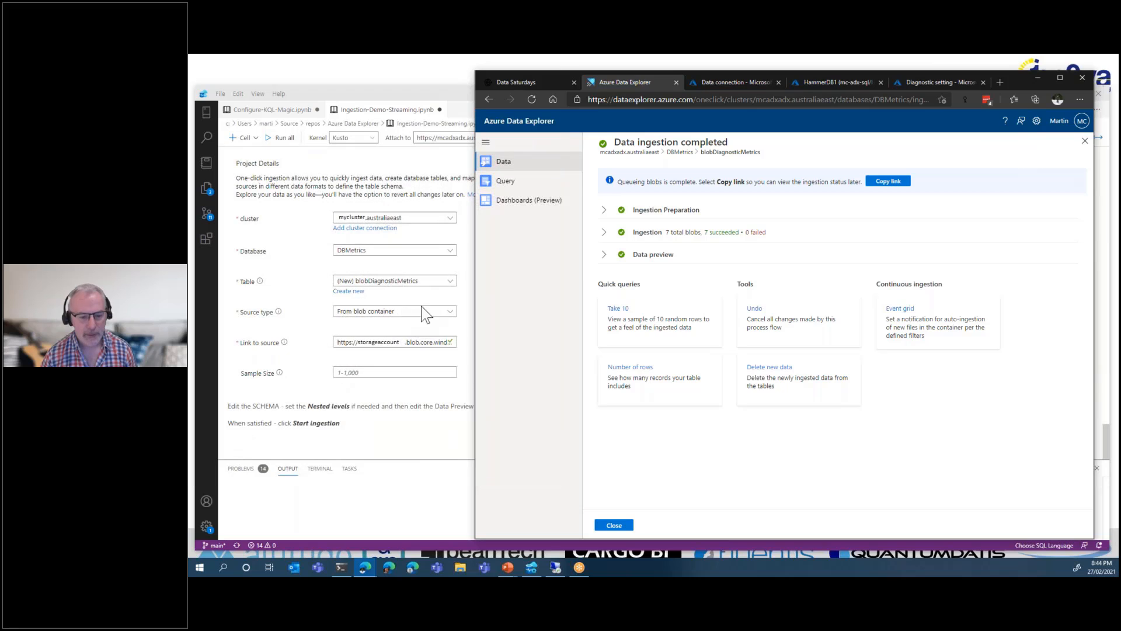
{"action": "left_click", "coordinate": [504, 182]}
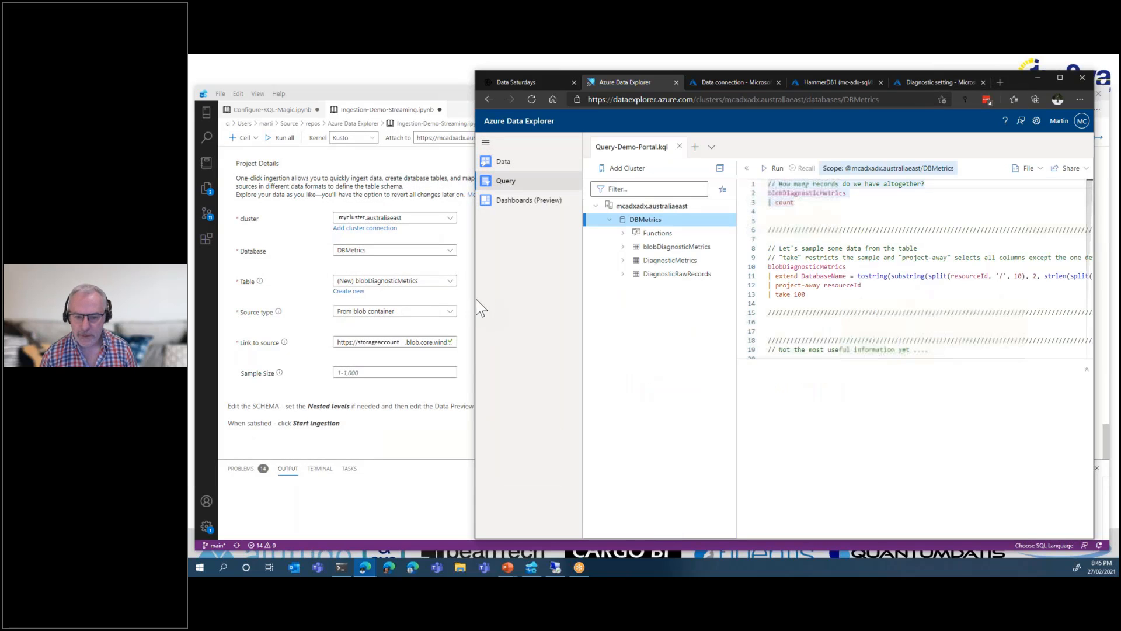
{"action": "left_click_drag", "start_coordinate": [475, 299], "coordinate": [236, 318]}
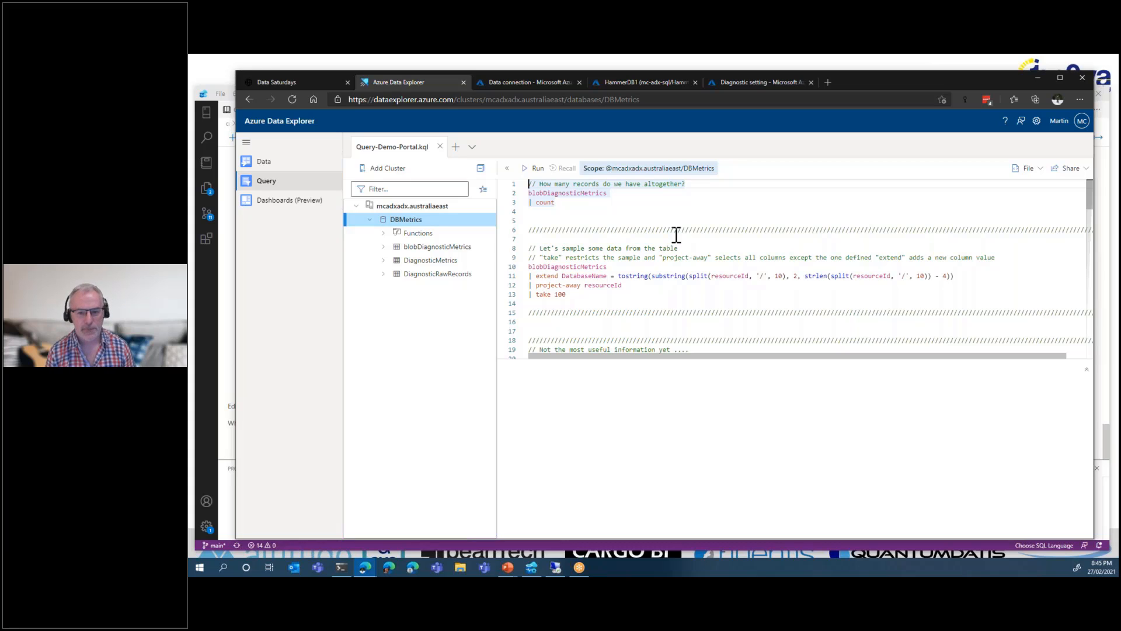
Run only the query that counts all records in the blobDiagnosticMetrics table
{"action": "left_click", "coordinate": [1040, 175]}
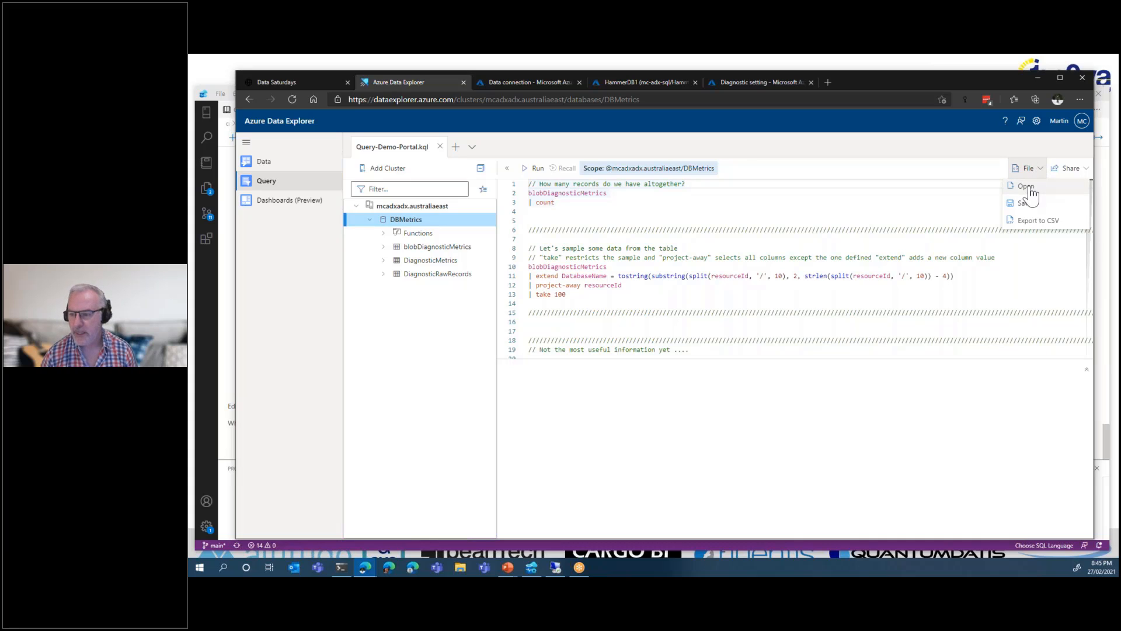
{"action": "left_click", "coordinate": [765, 215]}
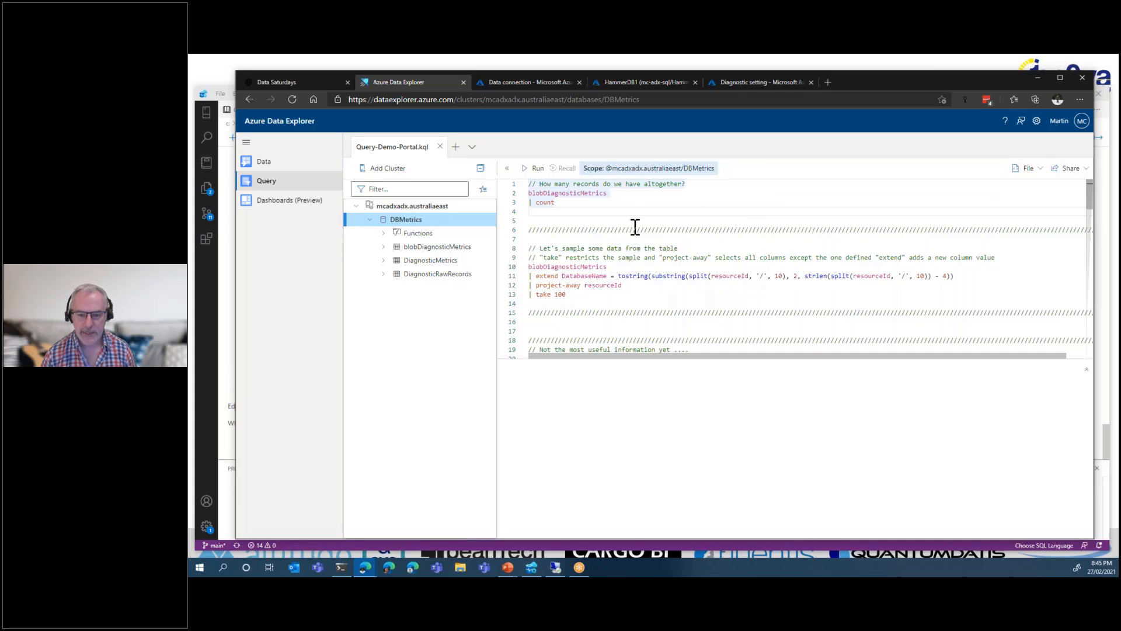
{"action": "left_click_drag", "start_coordinate": [569, 205], "coordinate": [508, 195]}
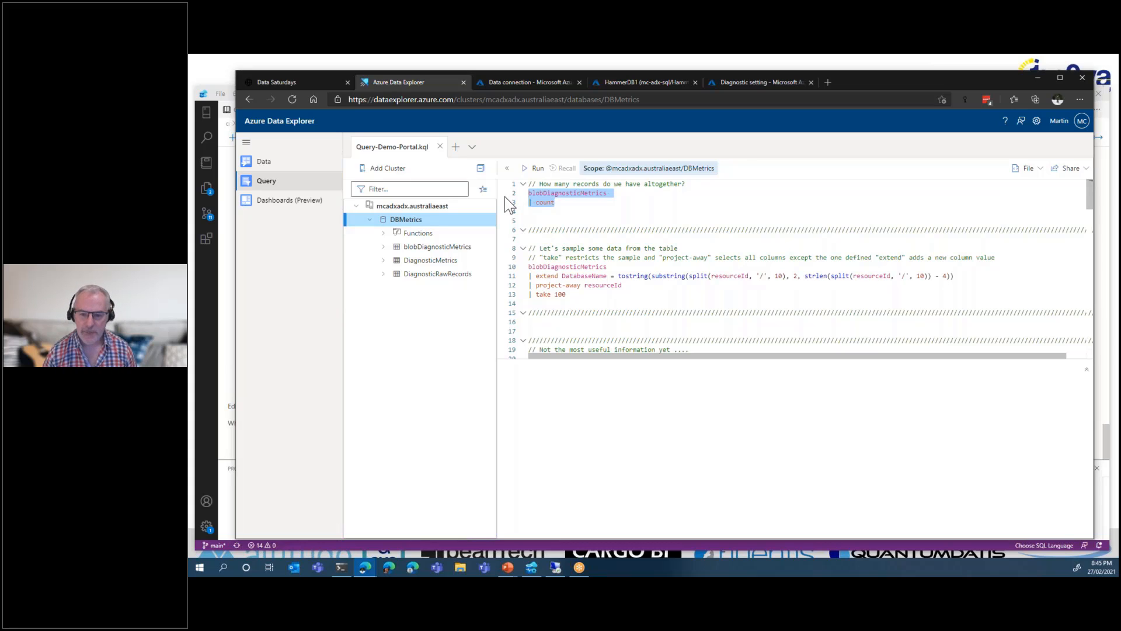
{"action": "left_click", "coordinate": [548, 197]}
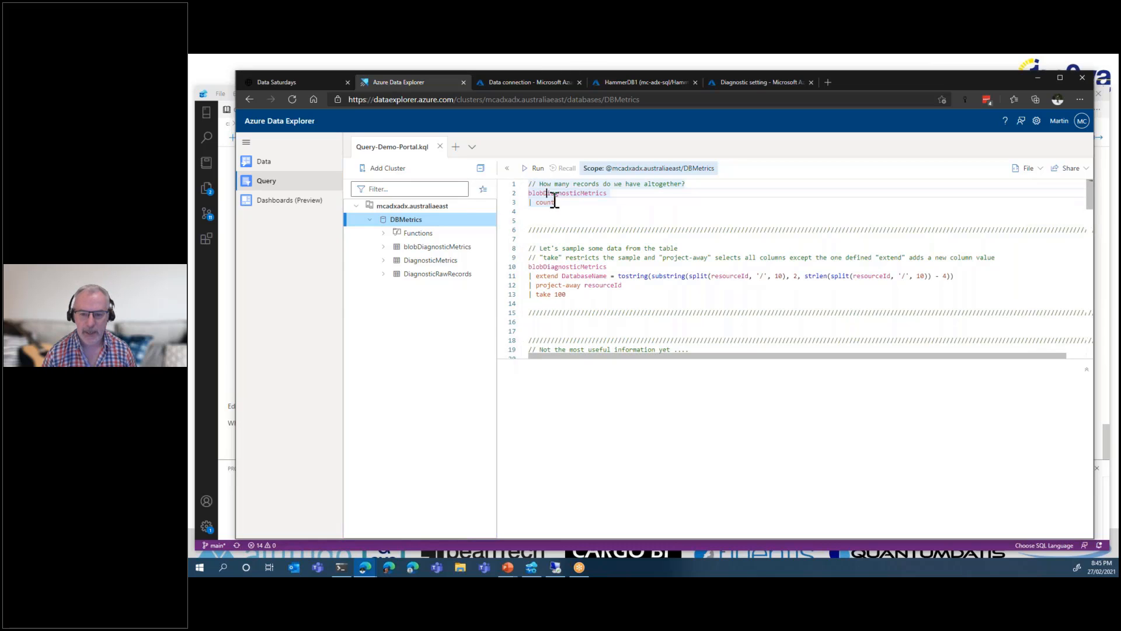
{"action": "left_click_drag", "start_coordinate": [555, 203], "coordinate": [520, 192]}
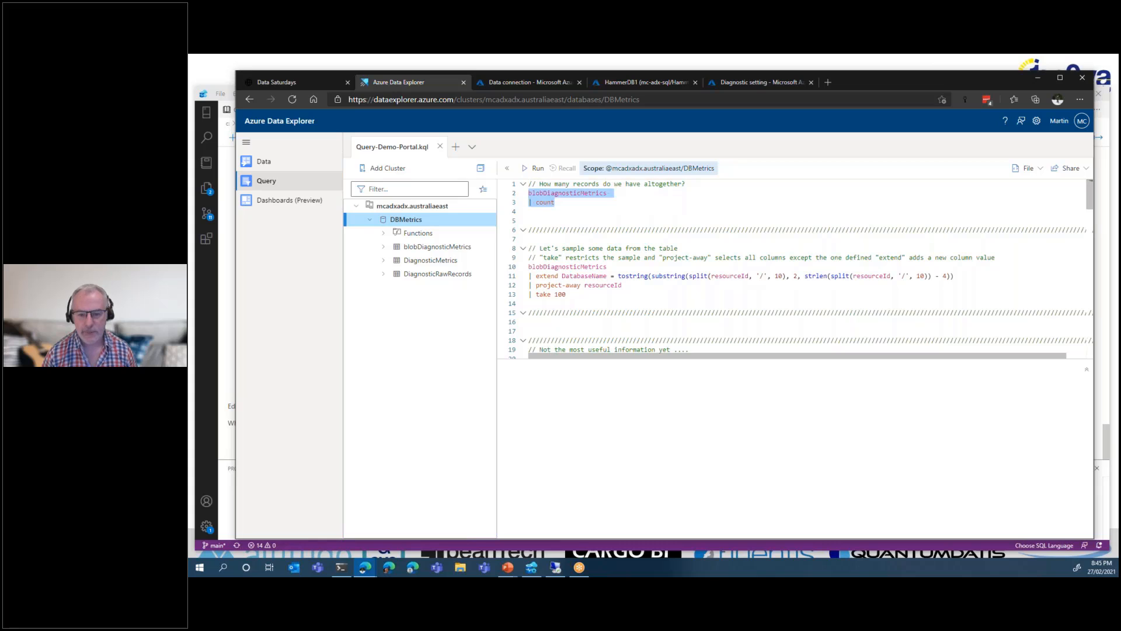
{"action": "left_click", "coordinate": [524, 169]}
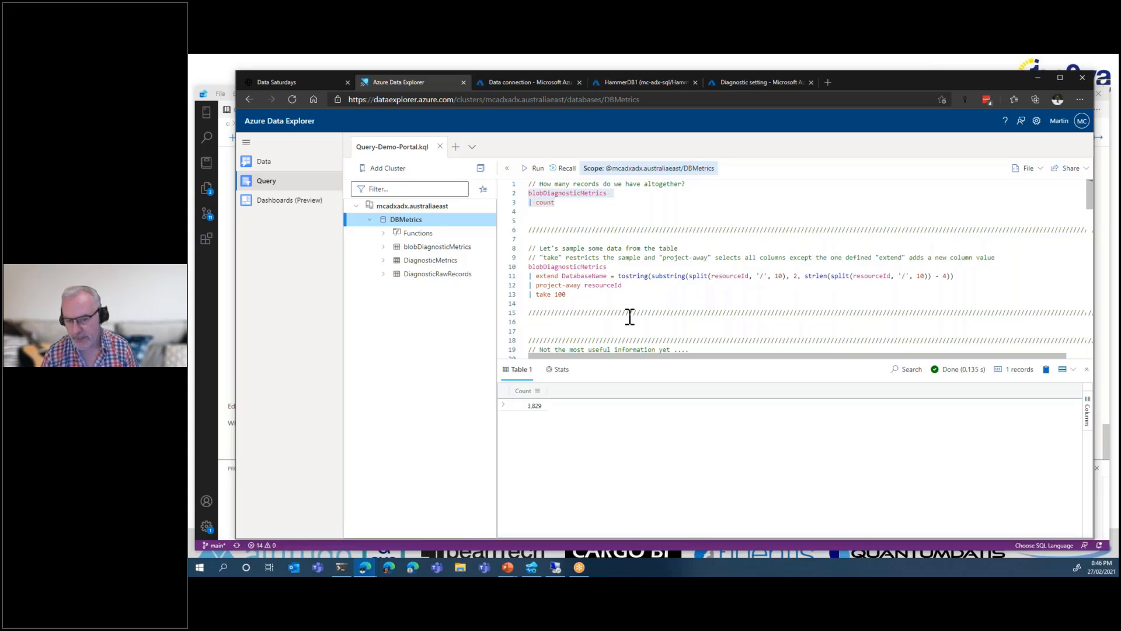
Run the sampling query that extends blobDiagnosticMetrics with DatabaseName, projects away resourceId and takes 100 rows
{"action": "left_click", "coordinate": [530, 276]}
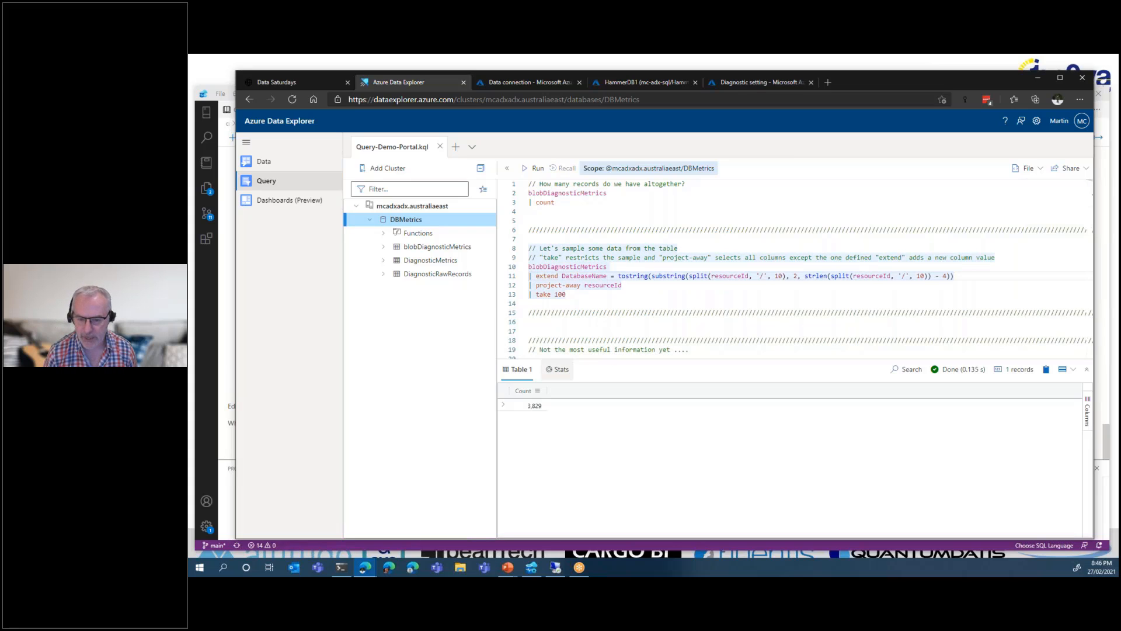
{"action": "key", "text": "shift+Down"}
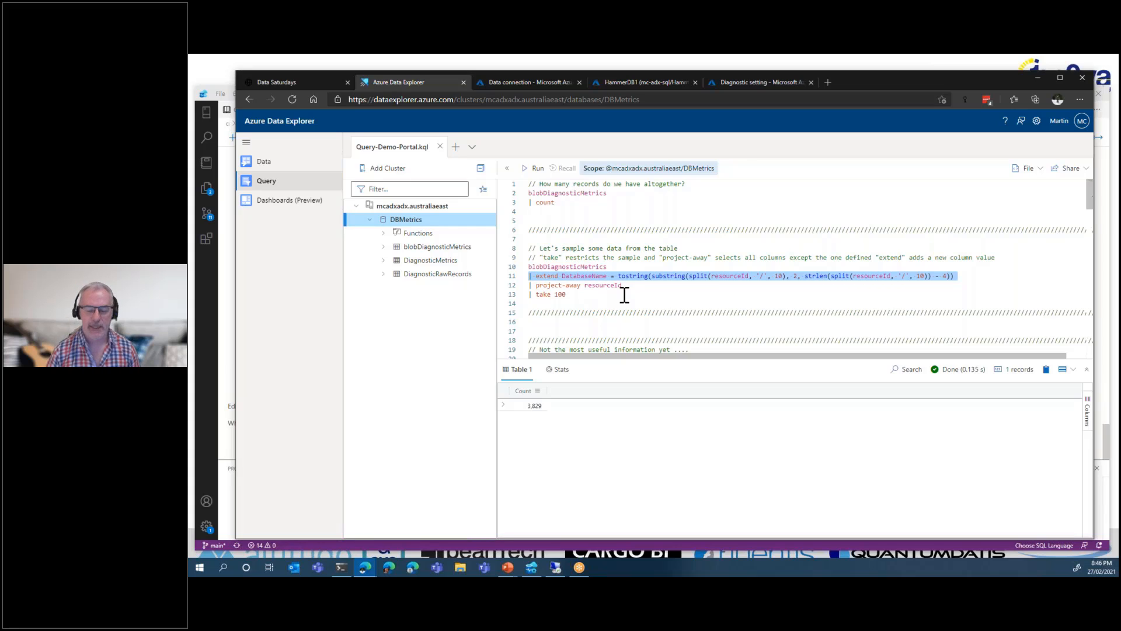
{"action": "left_click_drag", "start_coordinate": [533, 283], "coordinate": [525, 268]}
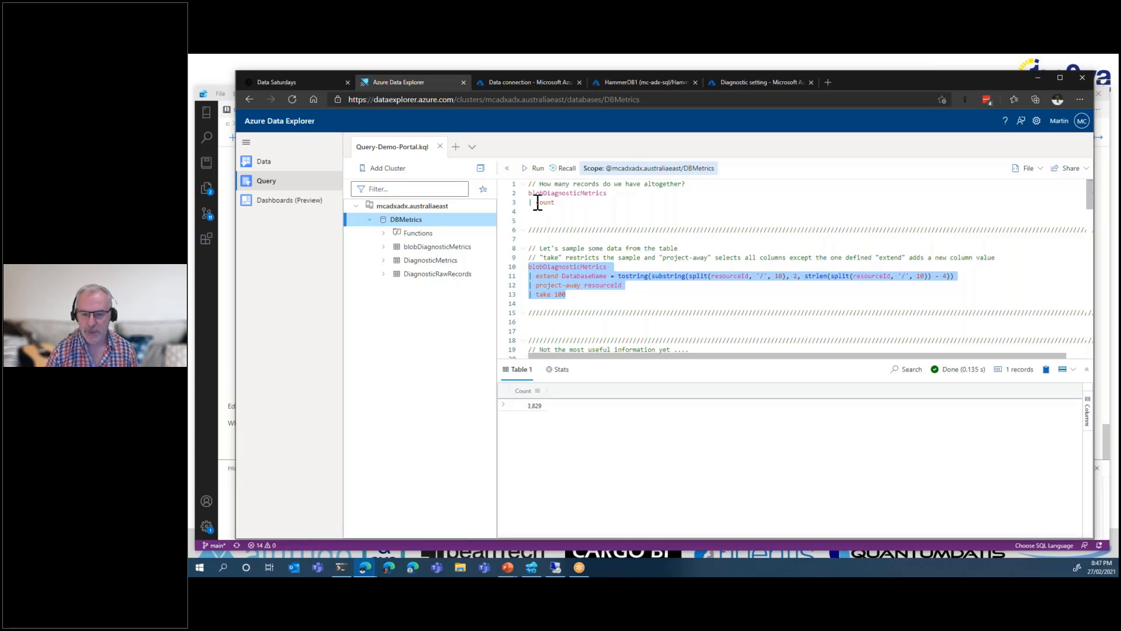
{"action": "left_click", "coordinate": [525, 169]}
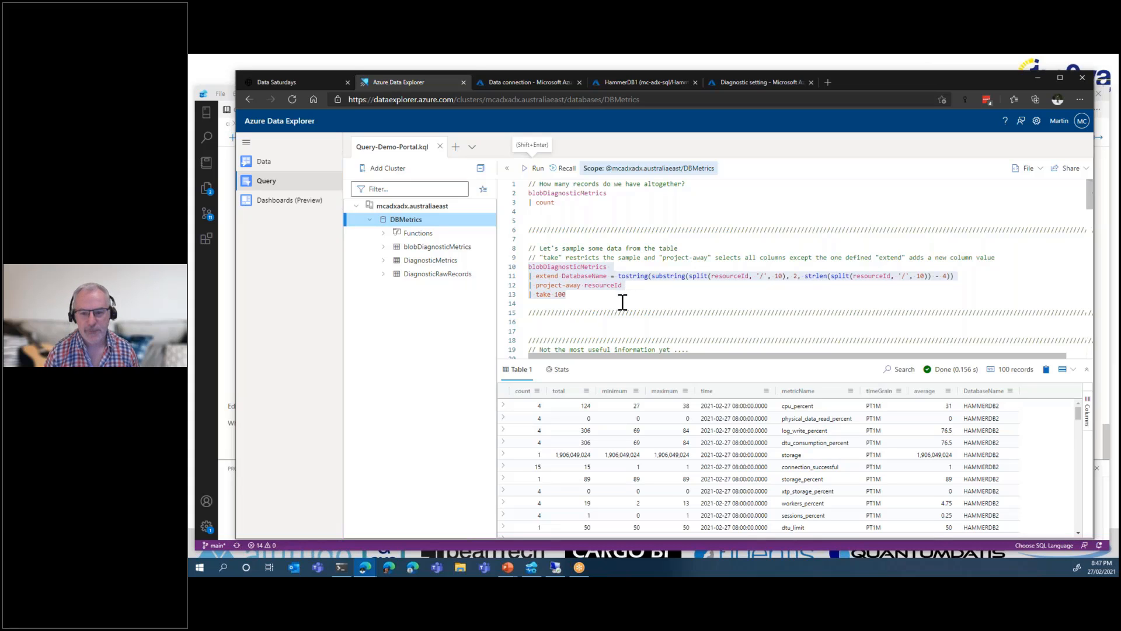
Run the query summarizing 15minAvg by DatabaseName, metricName and 15-minute time bins, and look through its time intervals and averages
{"action": "scroll", "coordinate": [622, 303], "scroll_direction": "down", "scroll_amount": 3}
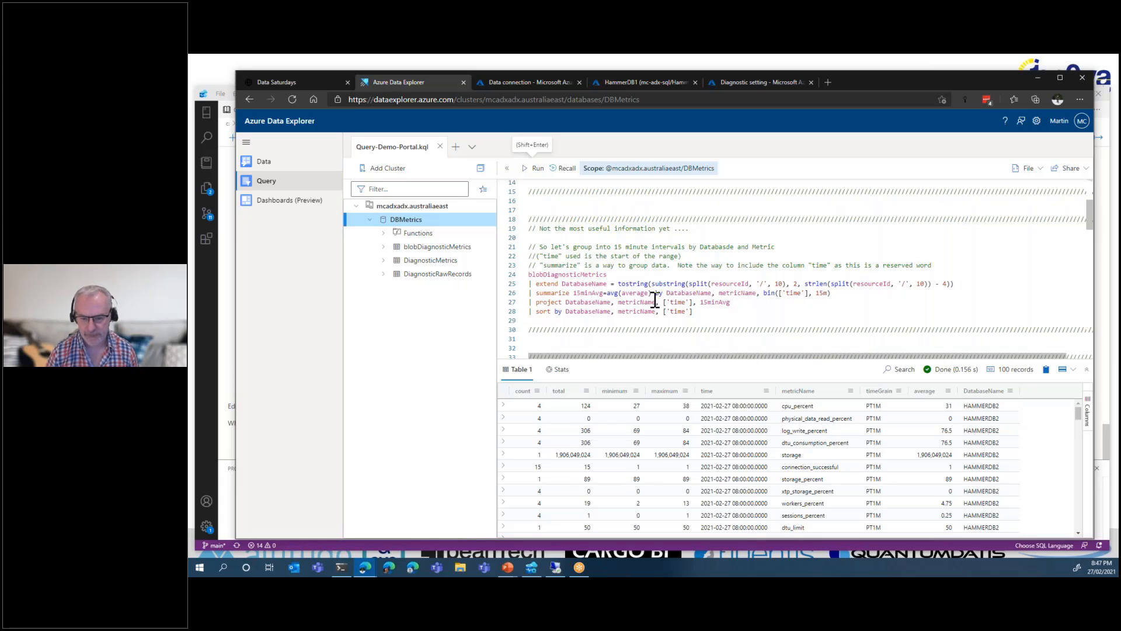
{"action": "triple_click", "coordinate": [530, 275]}
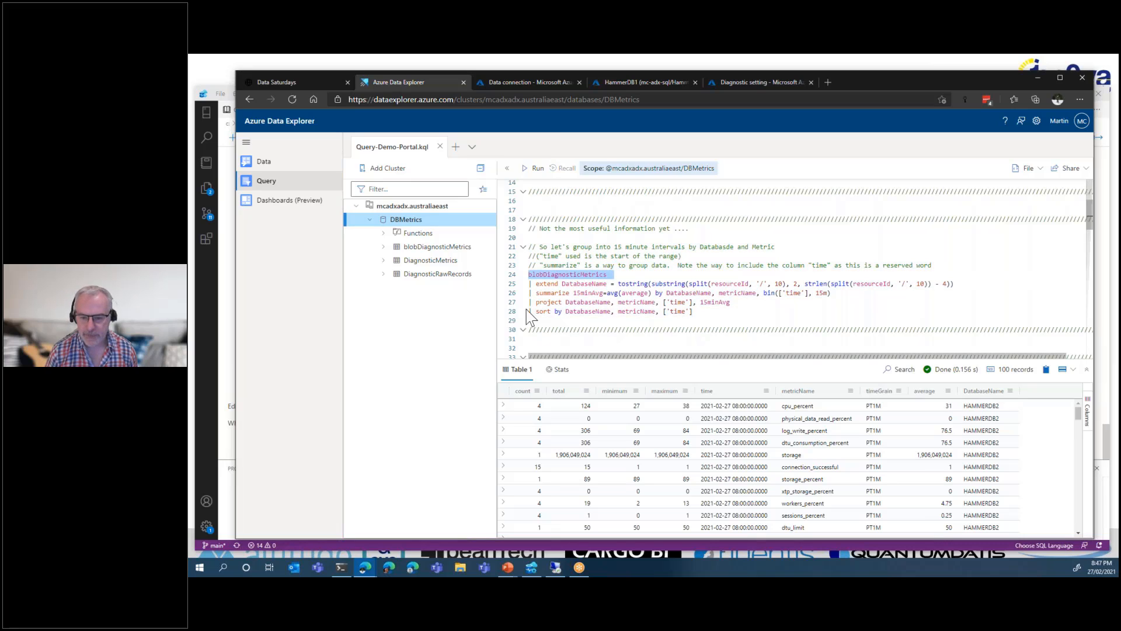
{"action": "key", "text": "shift+Down"}
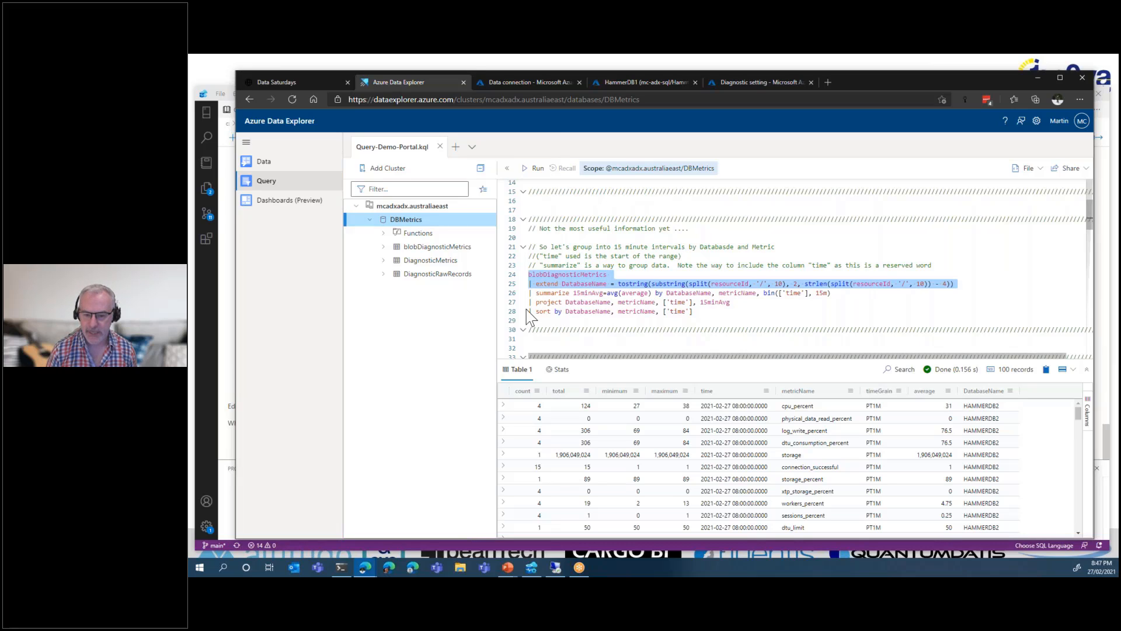
{"action": "key", "text": "shift+Down"}
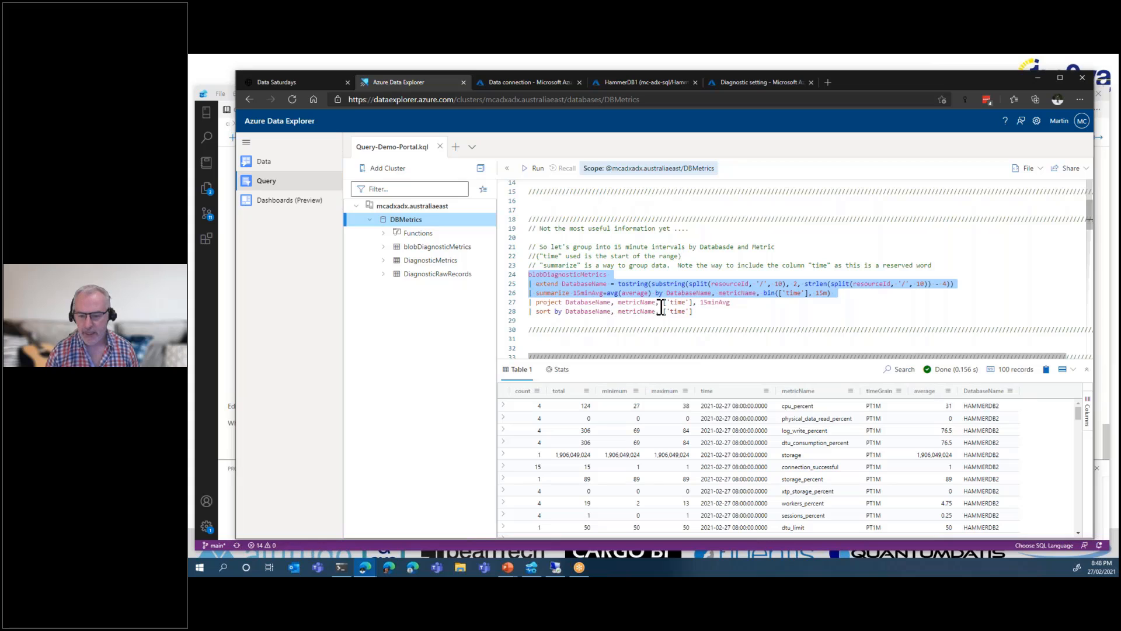
{"action": "left_click_drag", "start_coordinate": [694, 312], "coordinate": [527, 275]}
{"action": "left_click", "coordinate": [536, 169]}
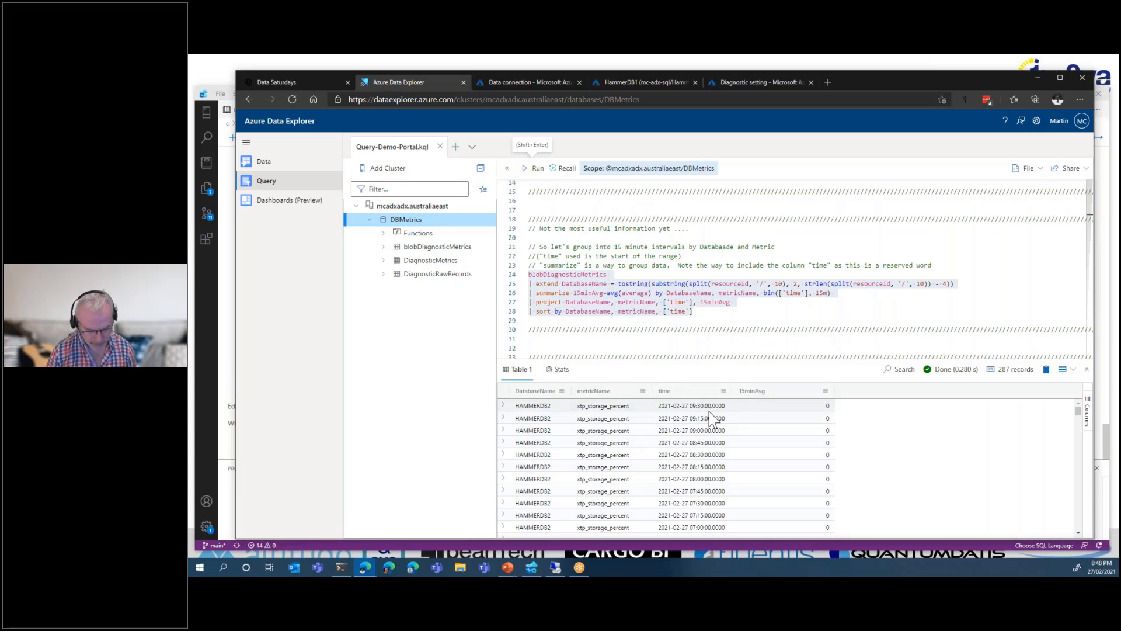
{"action": "left_click_drag", "start_coordinate": [655, 397], "coordinate": [731, 438]}
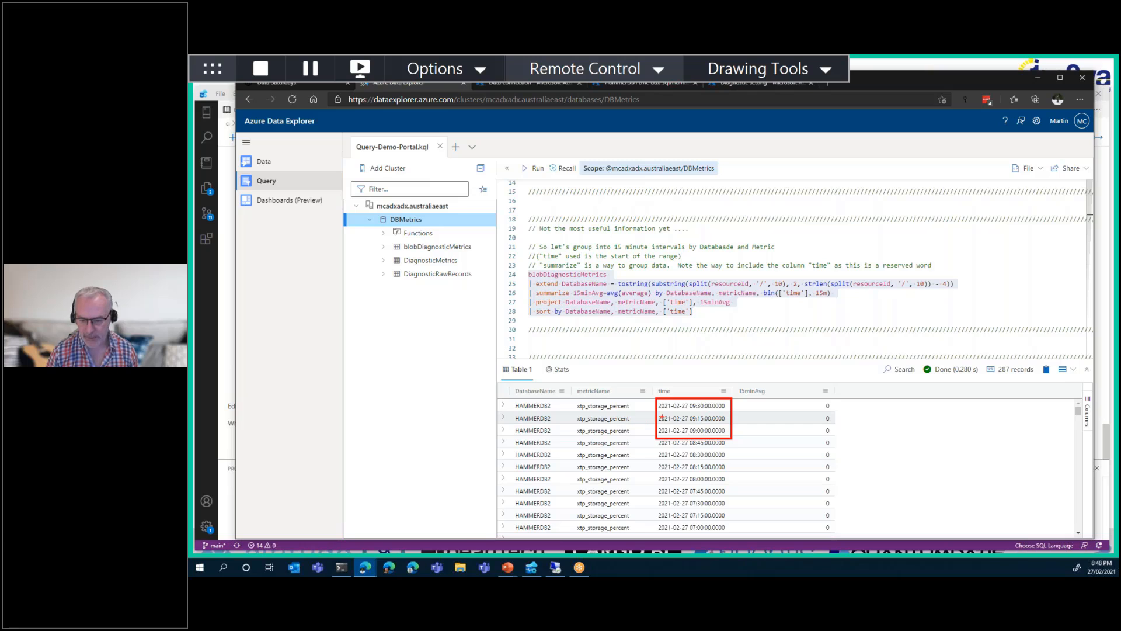
{"action": "scroll", "coordinate": [777, 444], "scroll_direction": "down", "scroll_amount": 10}
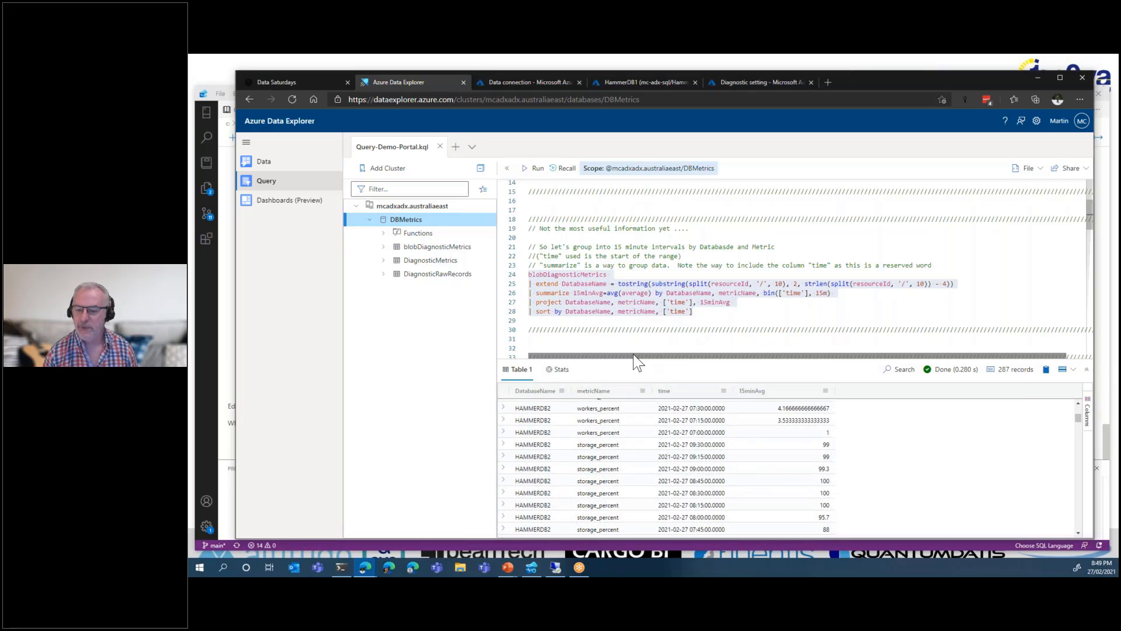
Run the two queries listing the distinct metricName values and the distinct DatabaseName values in blobDiagnosticMetrics
{"action": "scroll", "coordinate": [633, 321], "scroll_direction": "down", "scroll_amount": 5}
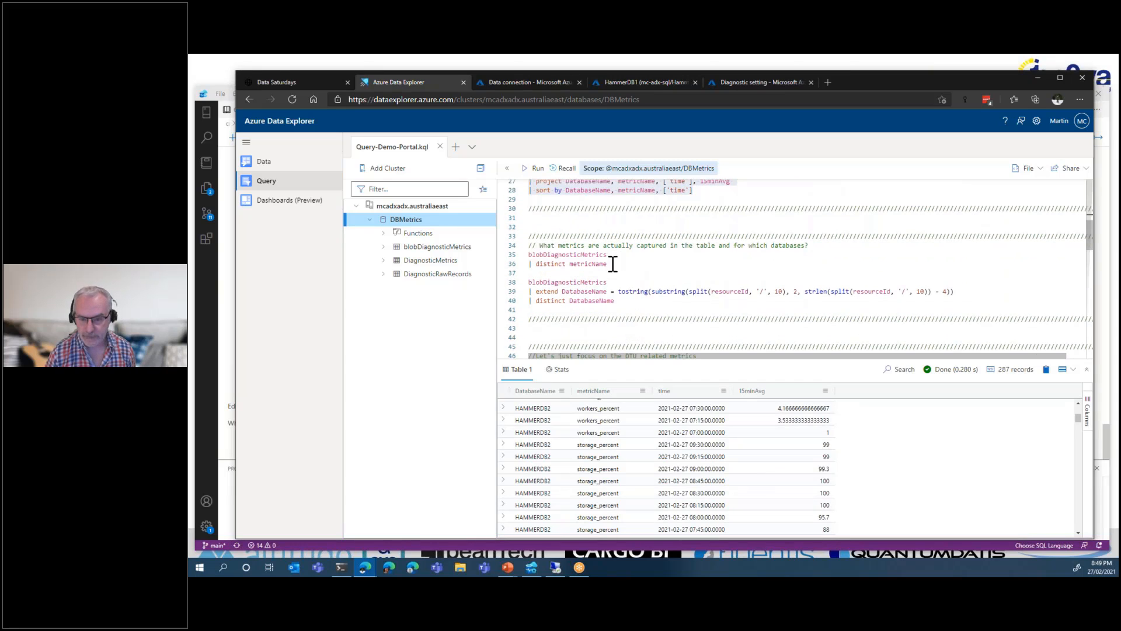
{"action": "left_click_drag", "start_coordinate": [612, 264], "coordinate": [509, 255]}
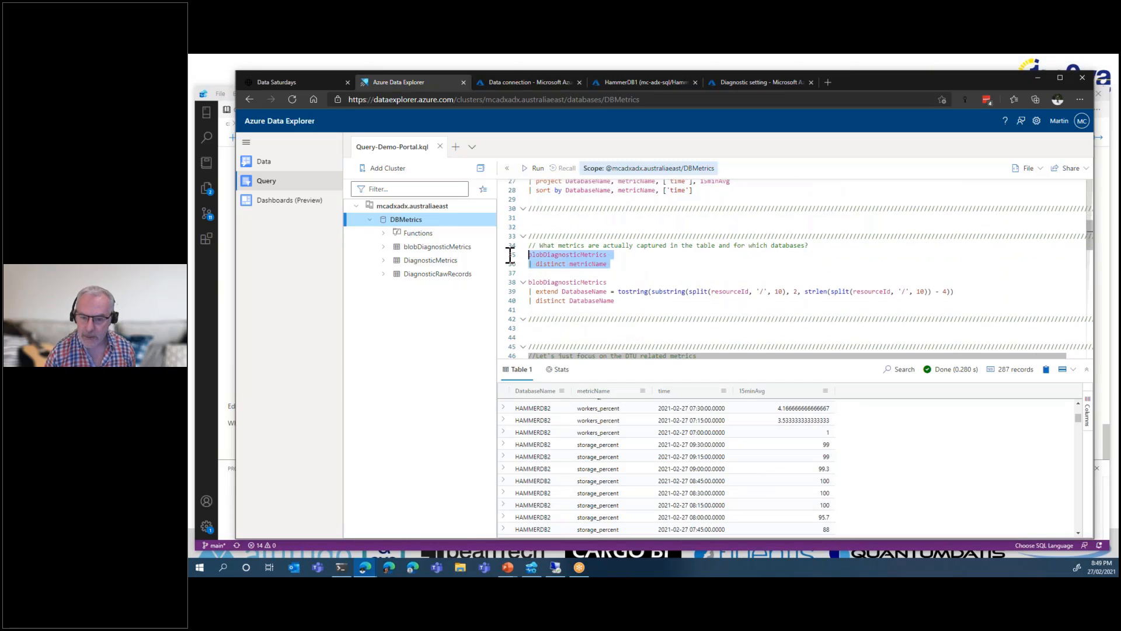
{"action": "left_click", "coordinate": [534, 168]}
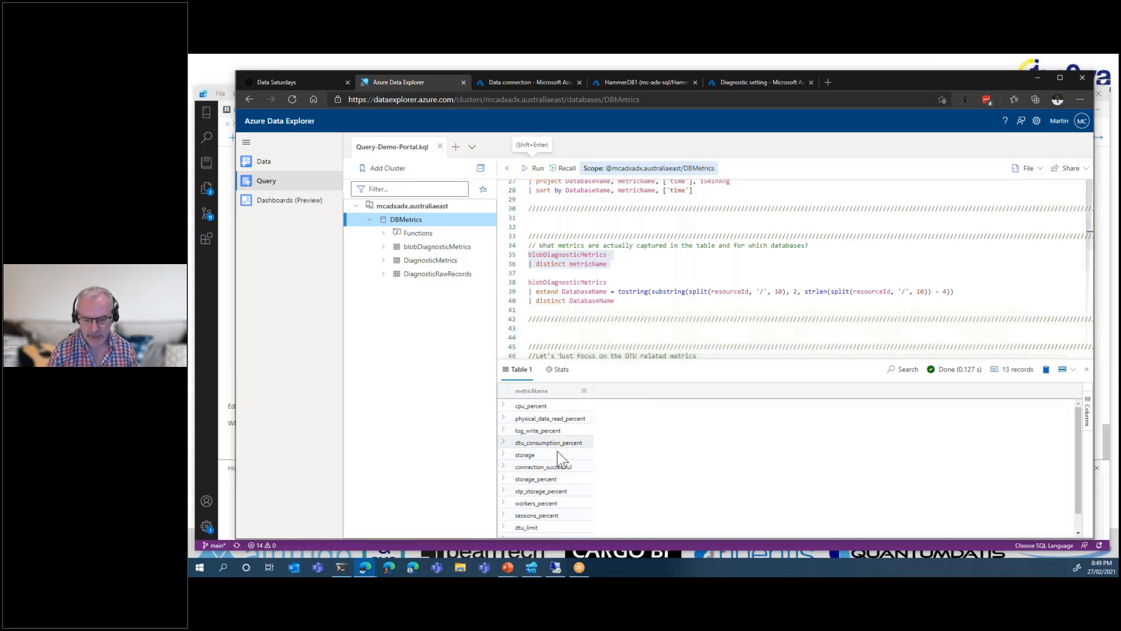
{"action": "left_click_drag", "start_coordinate": [624, 300], "coordinate": [529, 282]}
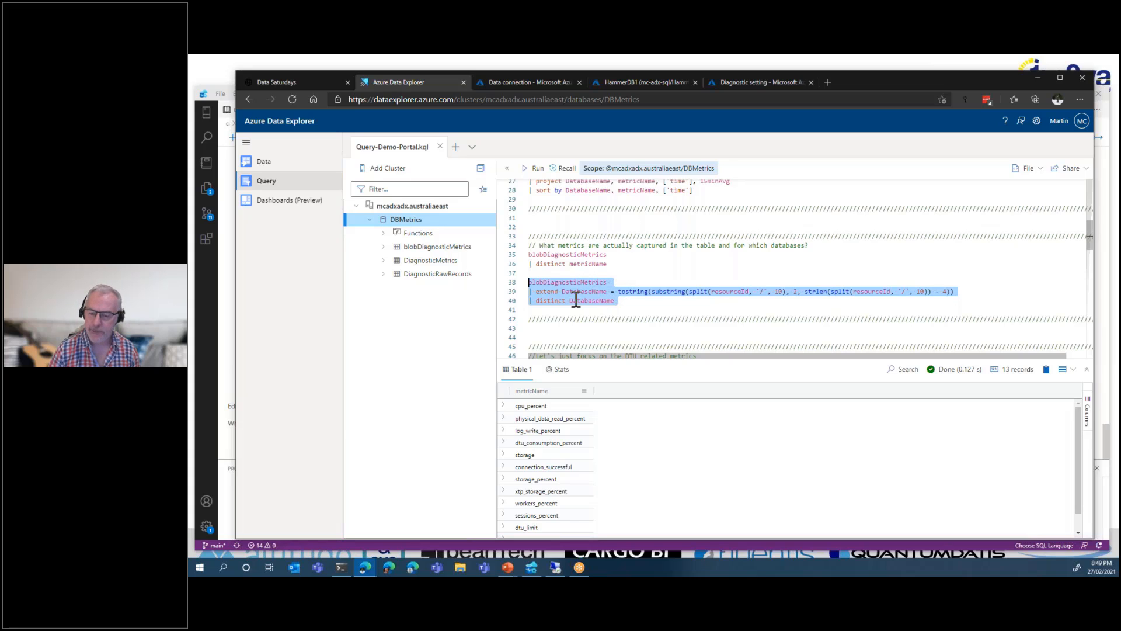
{"action": "left_click", "coordinate": [532, 174]}
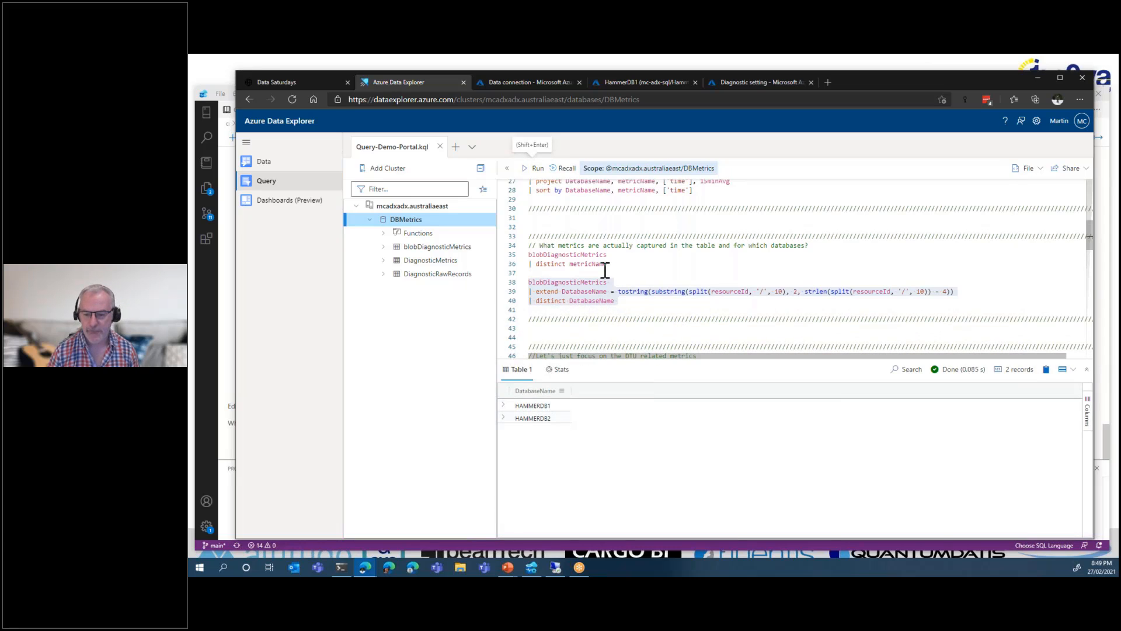
Run the query joining the metricID datatable of DTU metrics to blobDiagnosticMetrics, sorted by time, metricName and DatabaseName
{"action": "scroll", "coordinate": [605, 270], "scroll_direction": "down", "scroll_amount": 6}
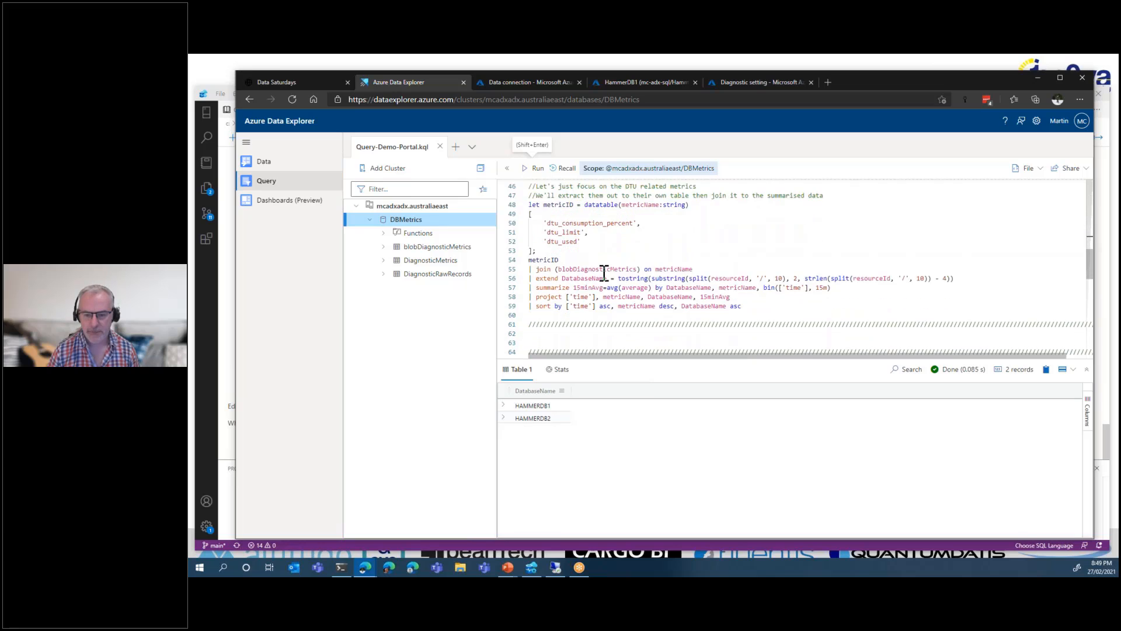
{"action": "scroll", "coordinate": [605, 270], "scroll_direction": "up", "scroll_amount": 1}
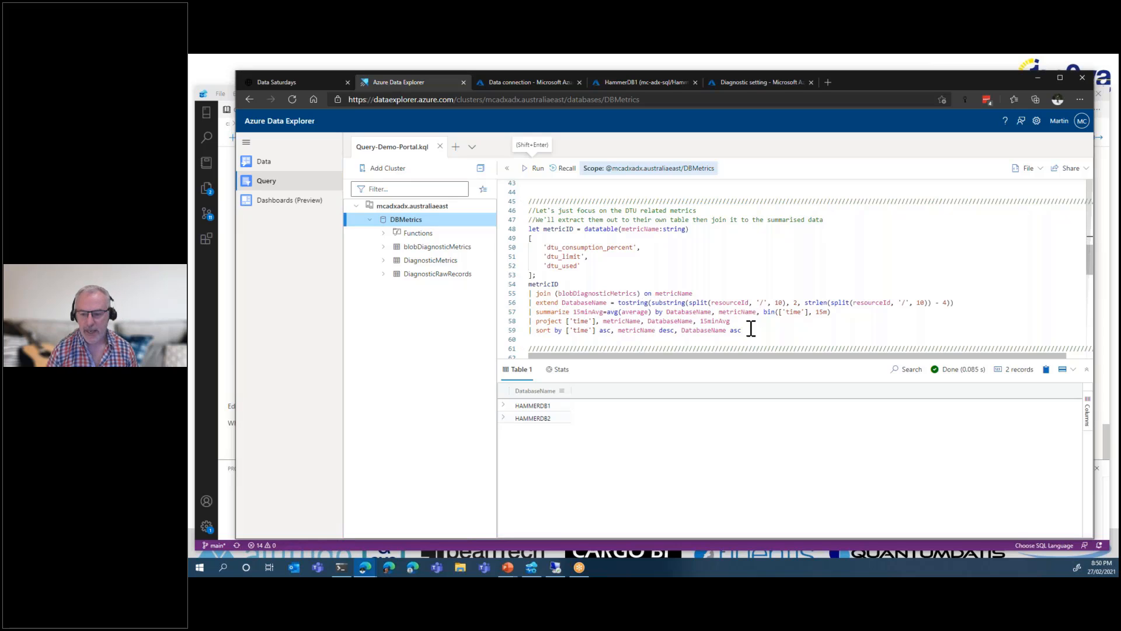
{"action": "left_click_drag", "start_coordinate": [752, 330], "coordinate": [516, 230]}
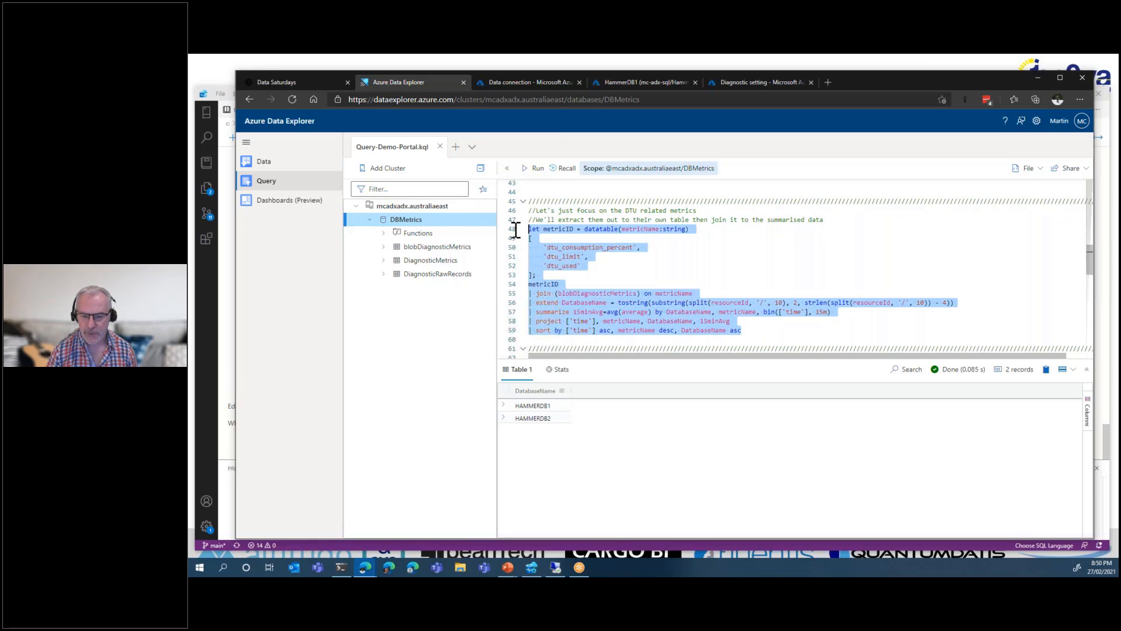
{"action": "left_click", "coordinate": [534, 169]}
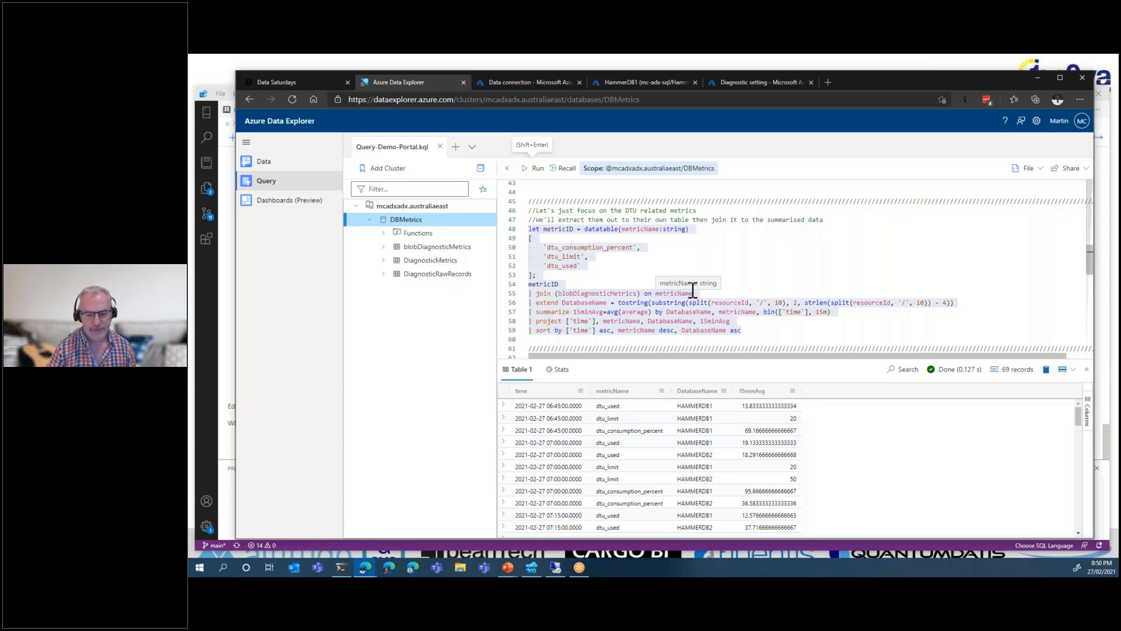
Run the version of the DTU metrics query that renders the 15-minute averages as a timechart
{"action": "scroll", "coordinate": [689, 276], "scroll_direction": "down", "scroll_amount": 3}
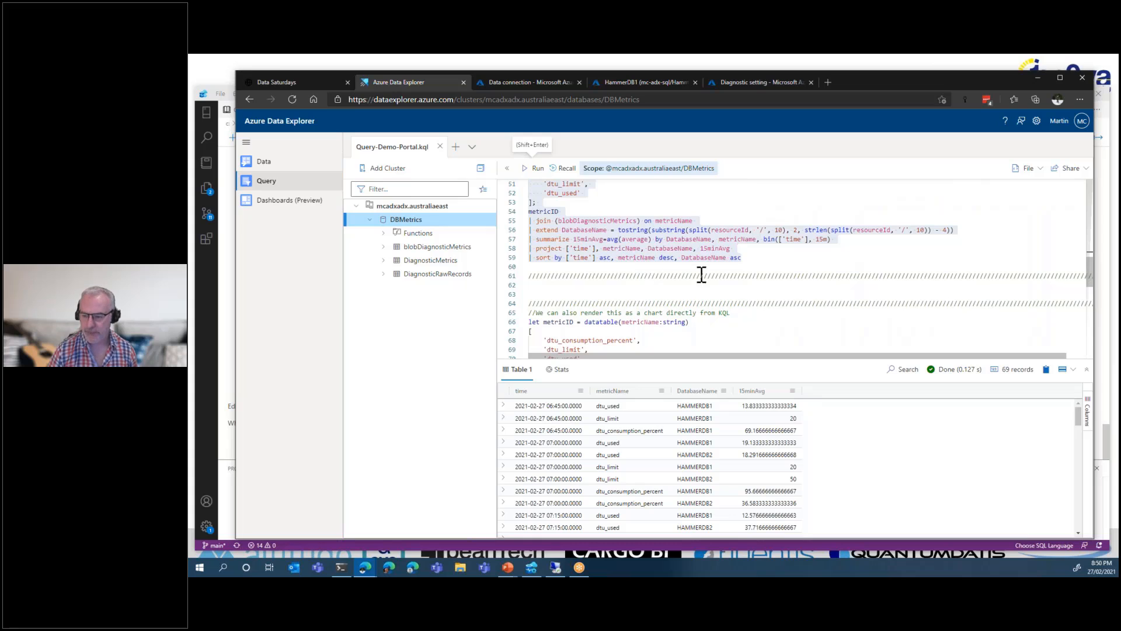
{"action": "scroll", "coordinate": [648, 269], "scroll_direction": "down", "scroll_amount": 4}
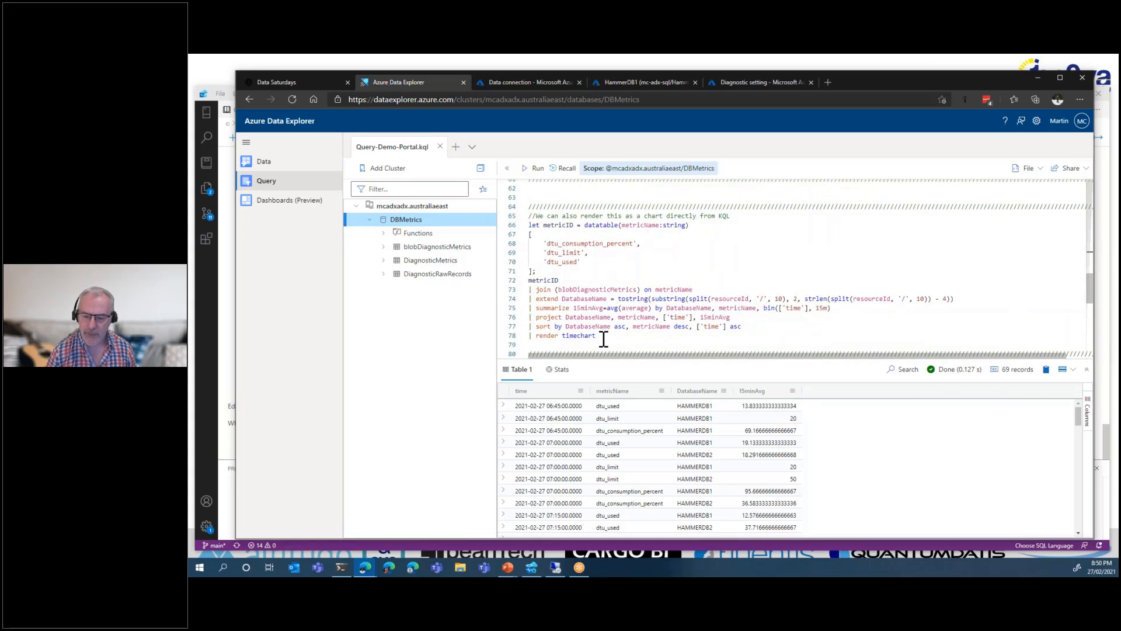
{"action": "left_click_drag", "start_coordinate": [598, 335], "coordinate": [524, 223]}
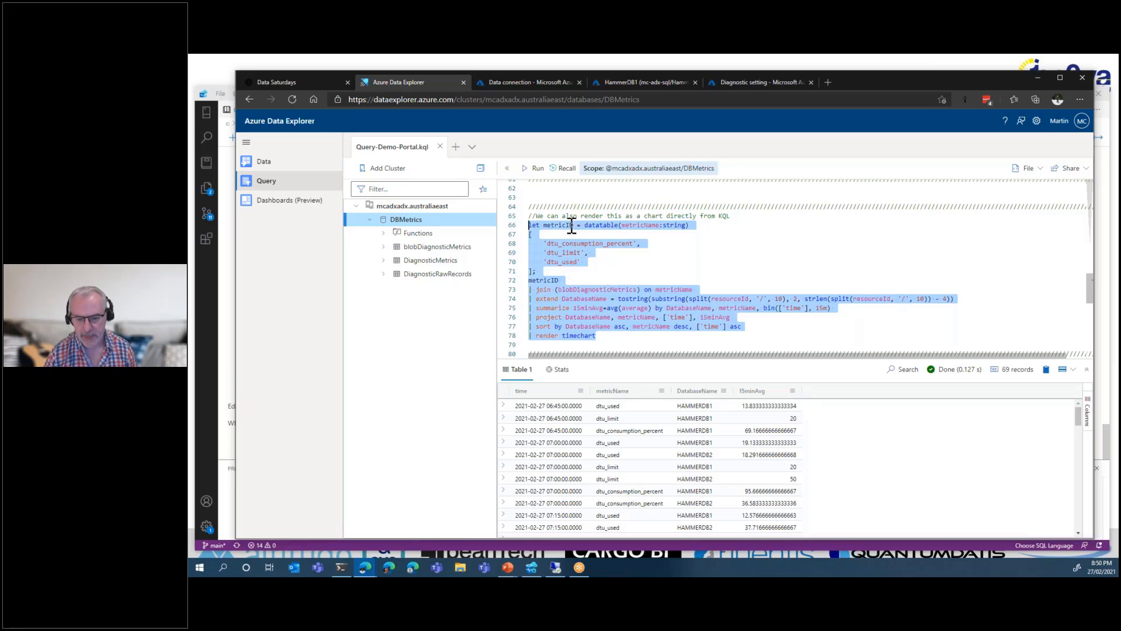
{"action": "left_click", "coordinate": [528, 173]}
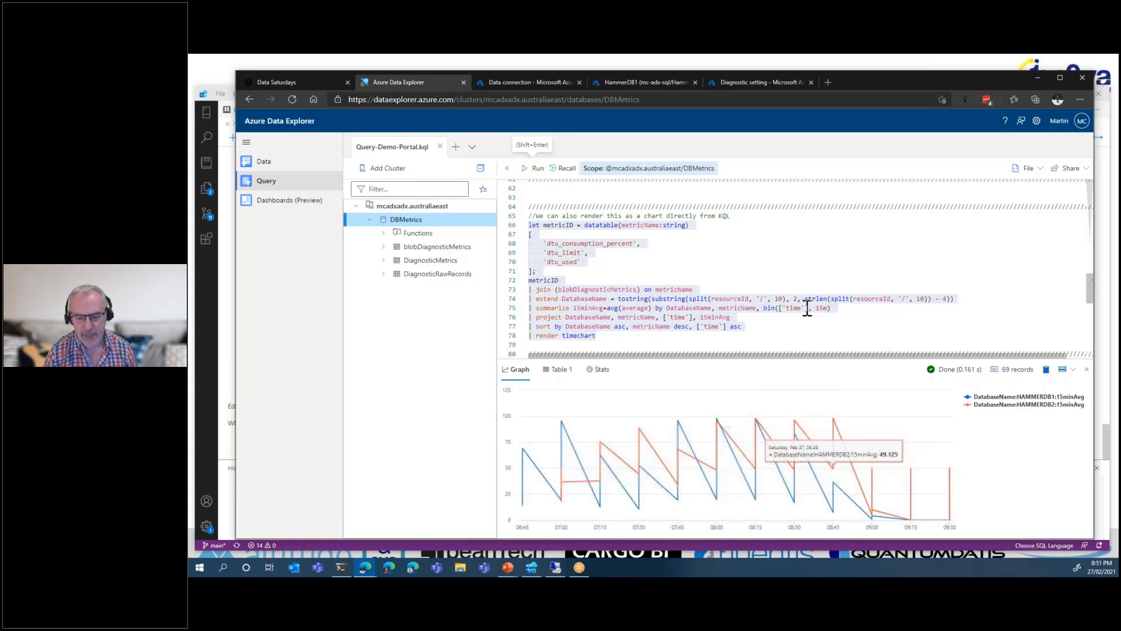
Set the first trueMax threshold in the dtu_used bucket query's case expression to 25
{"action": "scroll", "coordinate": [806, 310], "scroll_direction": "down", "scroll_amount": 6}
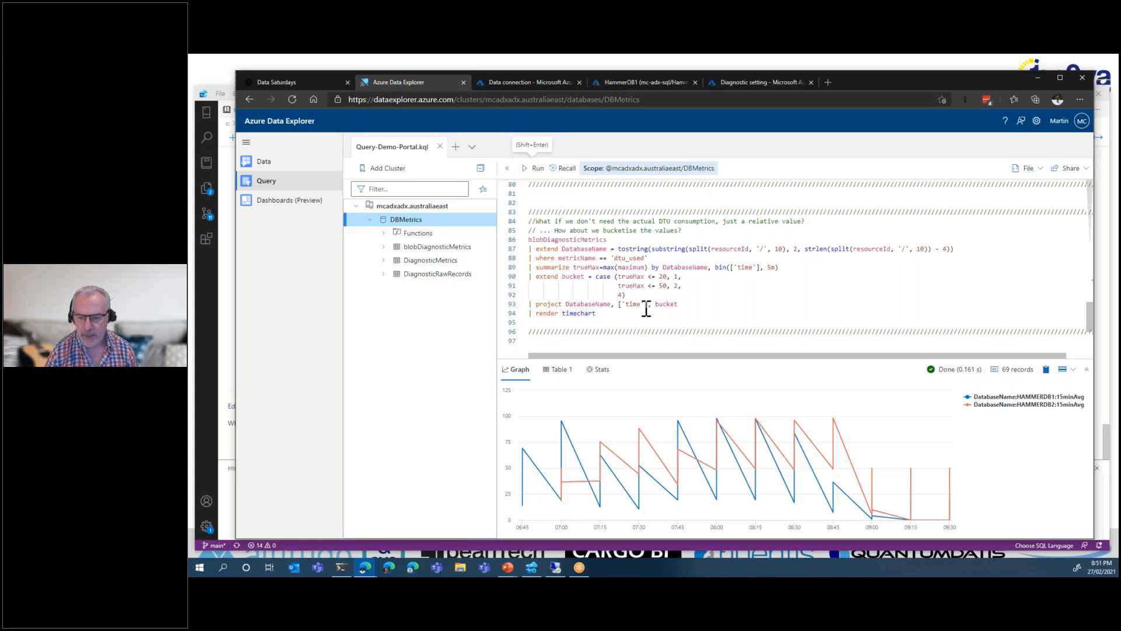
{"action": "mouse_move", "coordinate": [584, 482]}
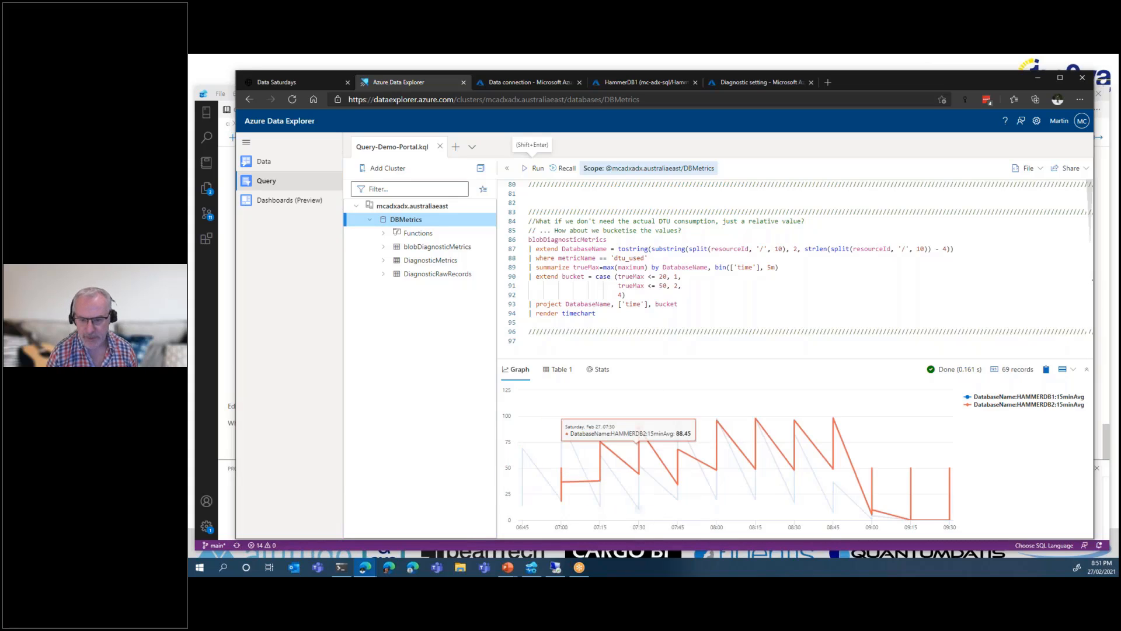
{"action": "left_click", "coordinate": [664, 277]}
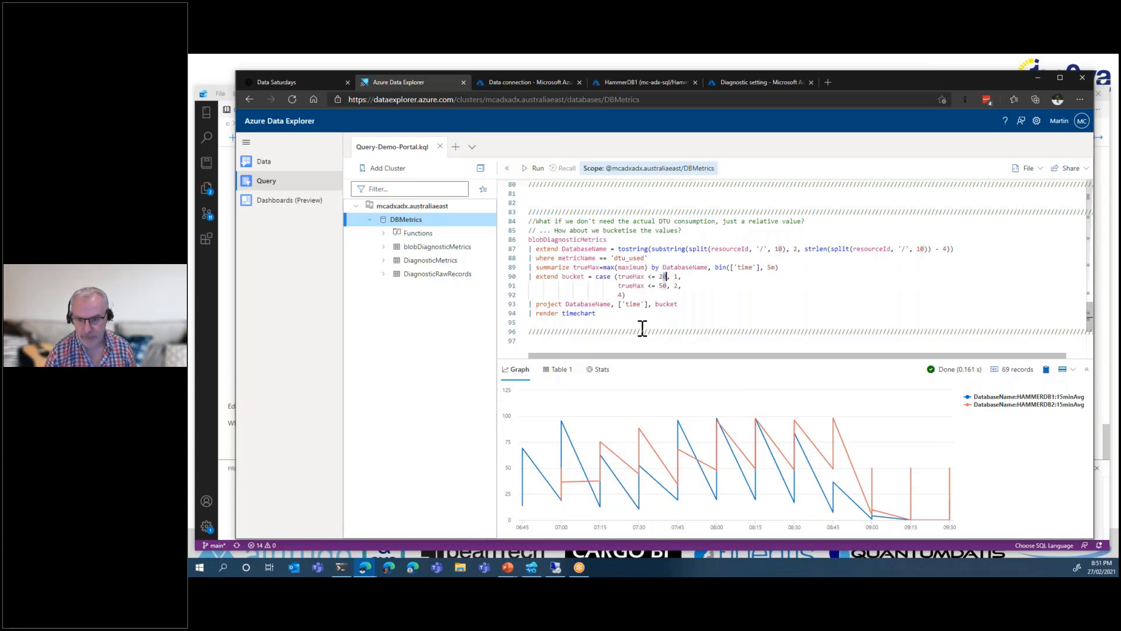
{"action": "type", "text": "5"}
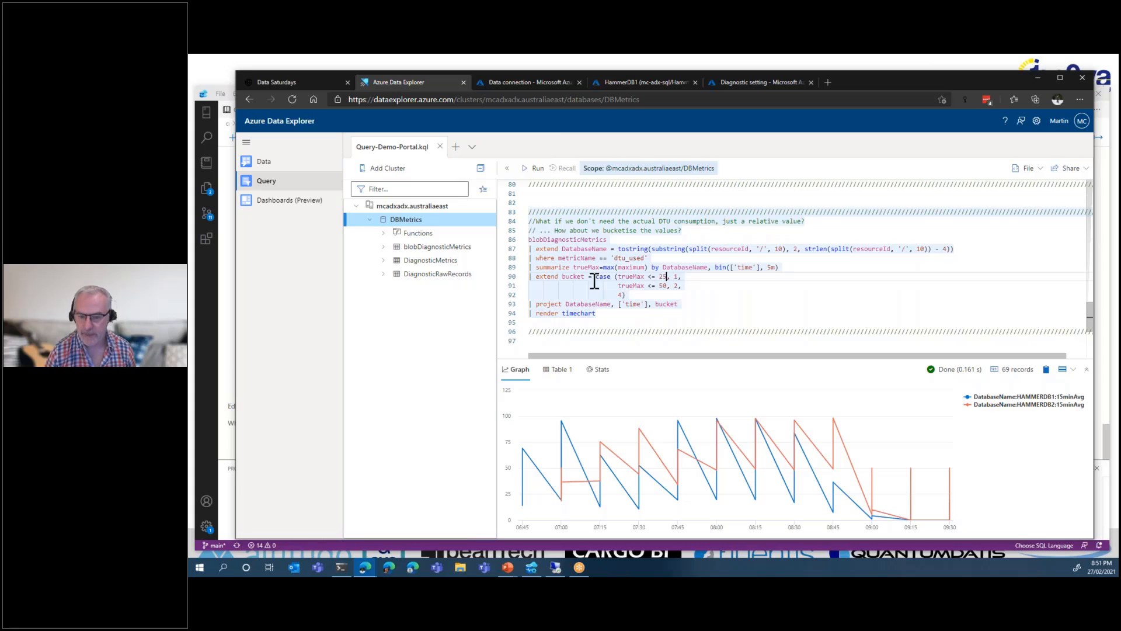
{"action": "mouse_move", "coordinate": [598, 509]}
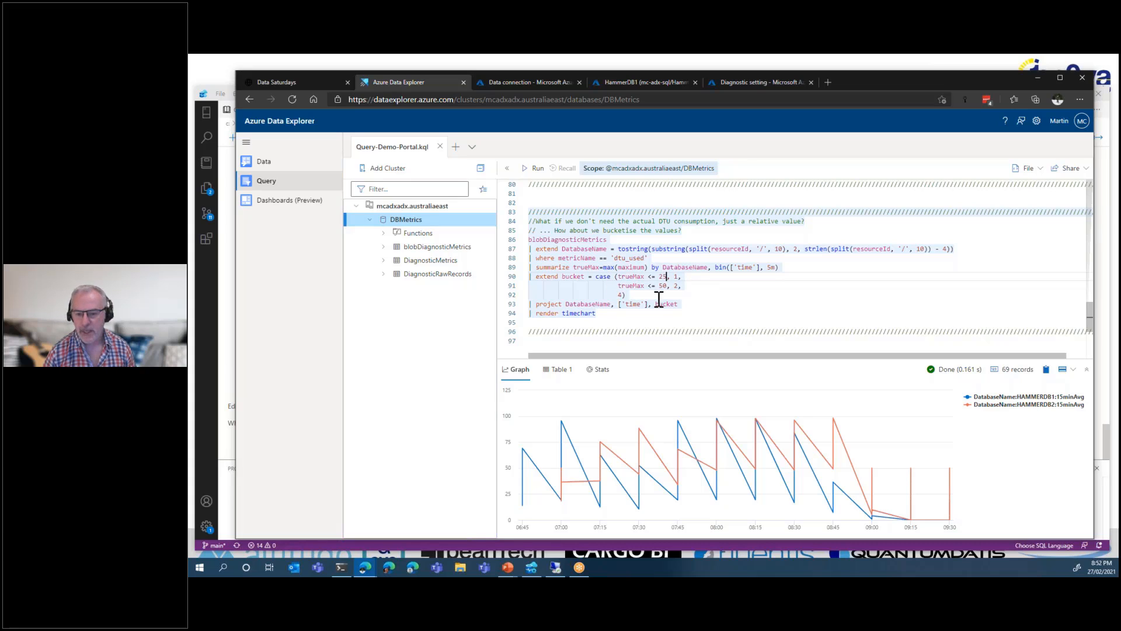
Run the dtu_used bucket query that renders each database's bucket values as a timechart
{"action": "left_click_drag", "start_coordinate": [596, 313], "coordinate": [523, 237]}
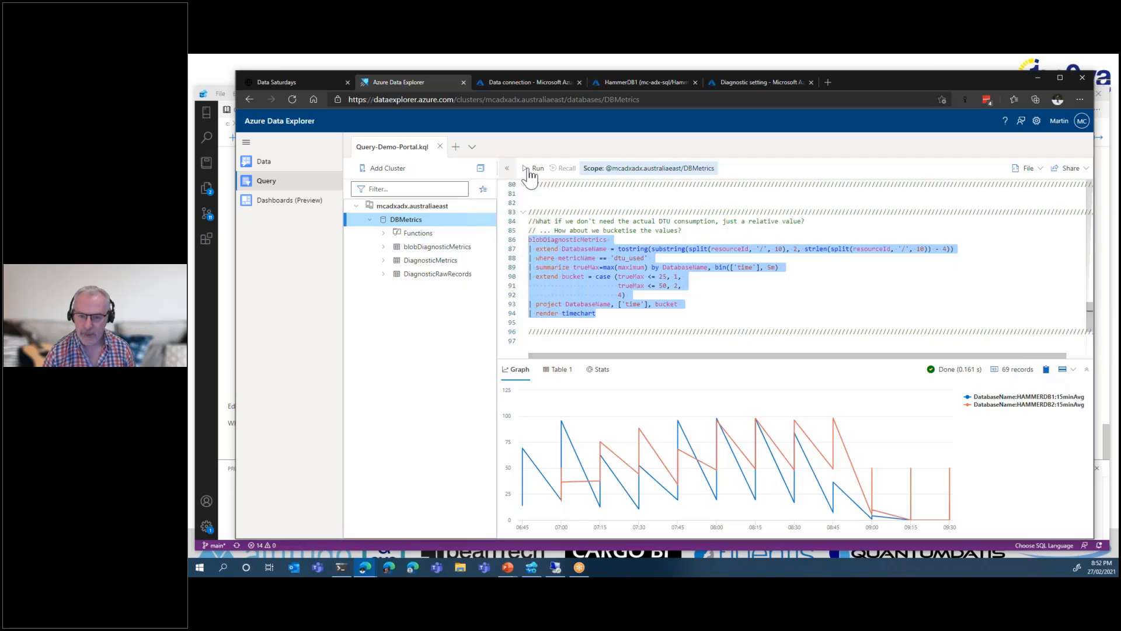
{"action": "left_click", "coordinate": [532, 168]}
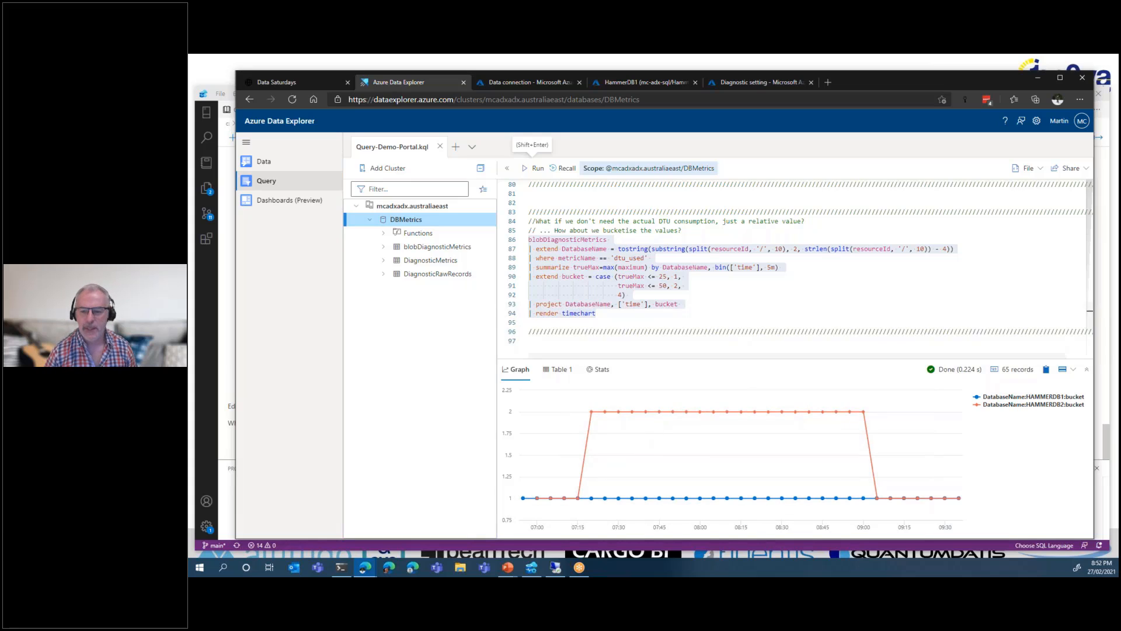
{"action": "scroll", "coordinate": [729, 246], "scroll_direction": "down", "scroll_amount": 3}
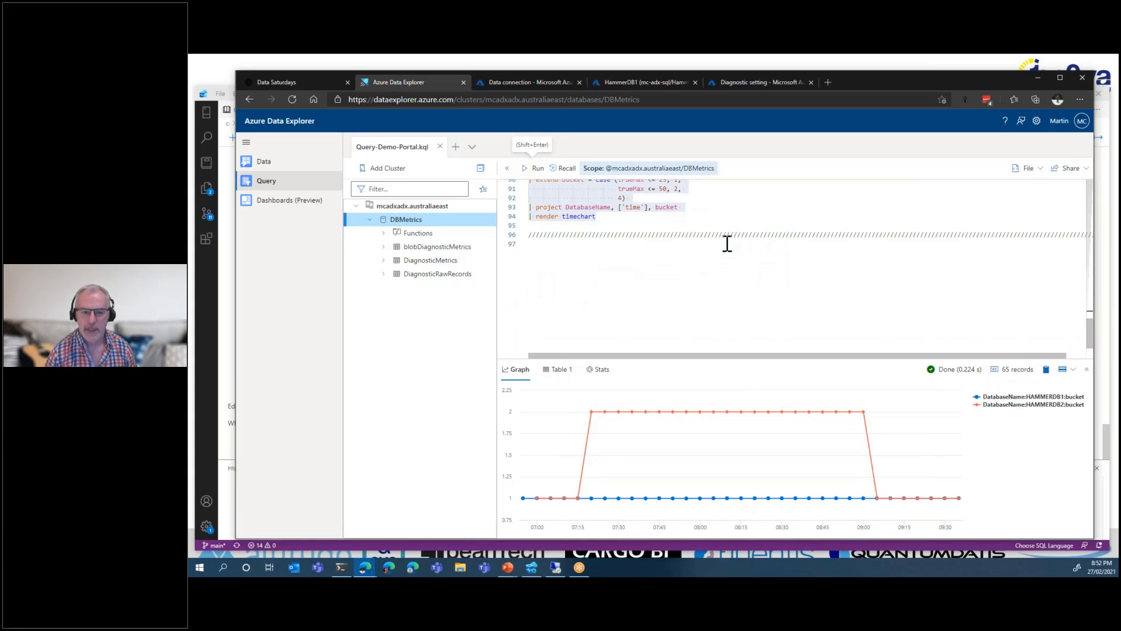
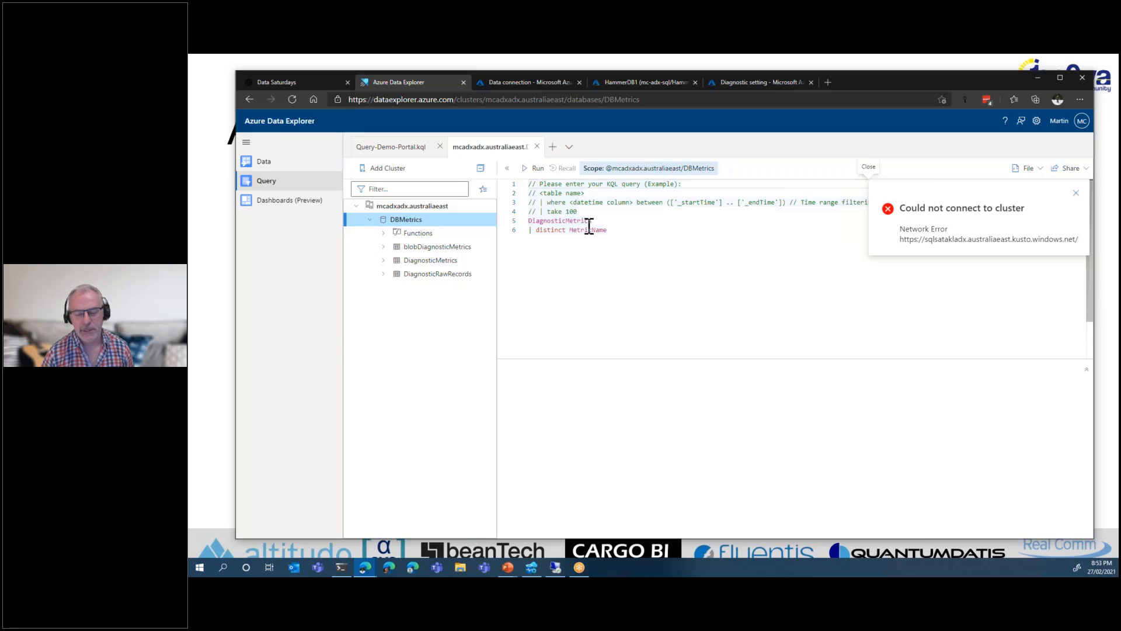
Change the distinct query to read from blobDiagnosticMetrics and use the column name metricName with a lowercase m
{"action": "left_click", "coordinate": [529, 220]}
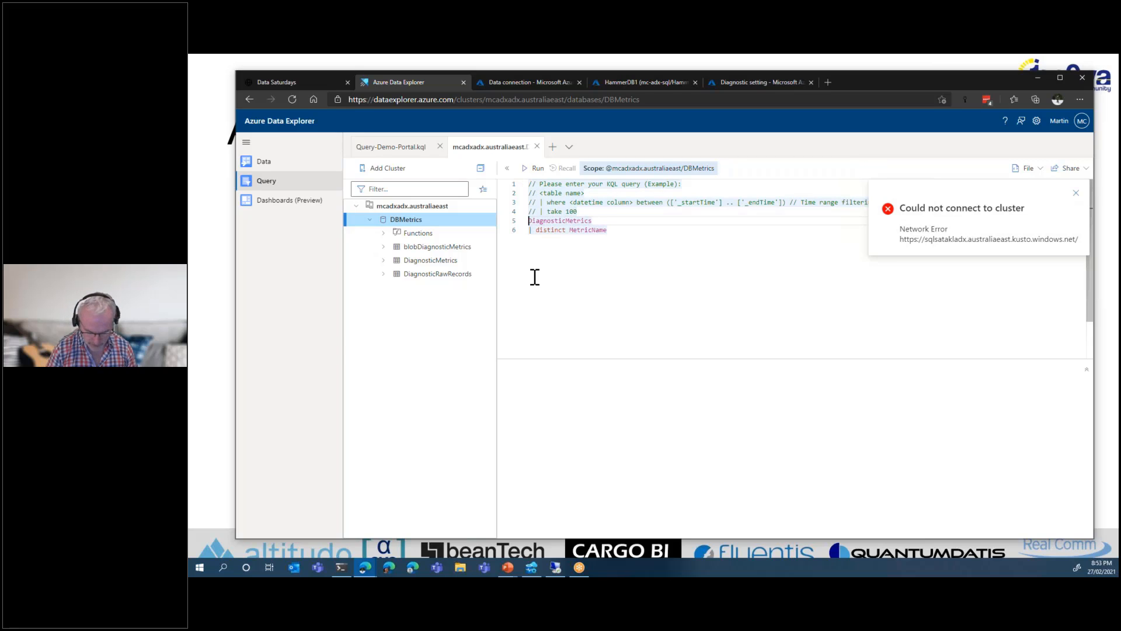
{"action": "type", "text": "blob"}
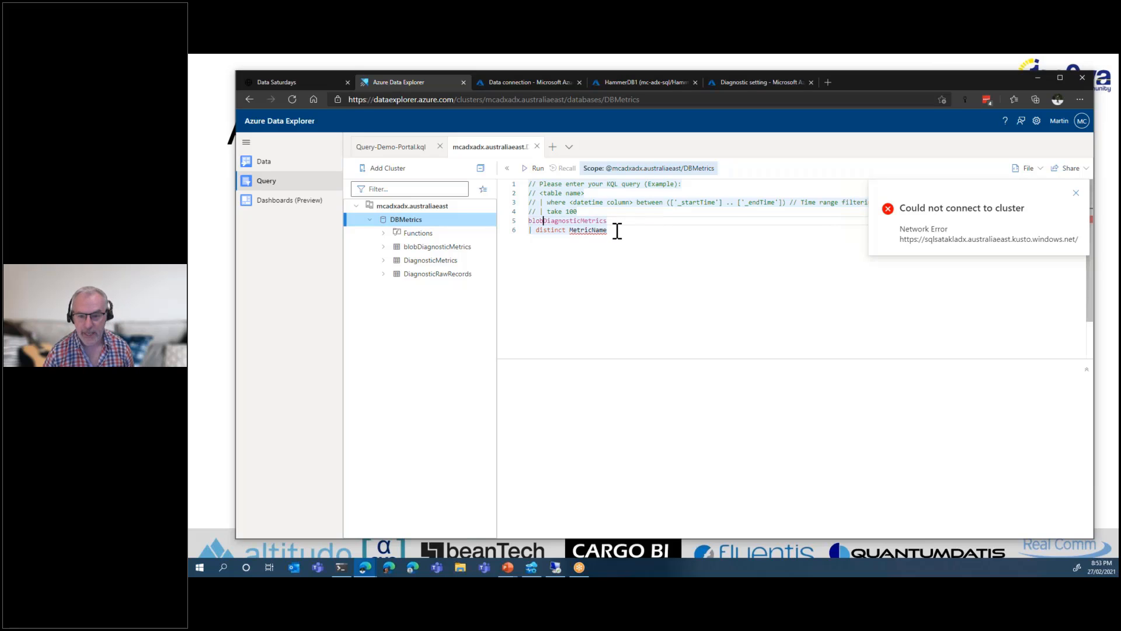
{"action": "left_click_drag", "start_coordinate": [617, 231], "coordinate": [562, 222]}
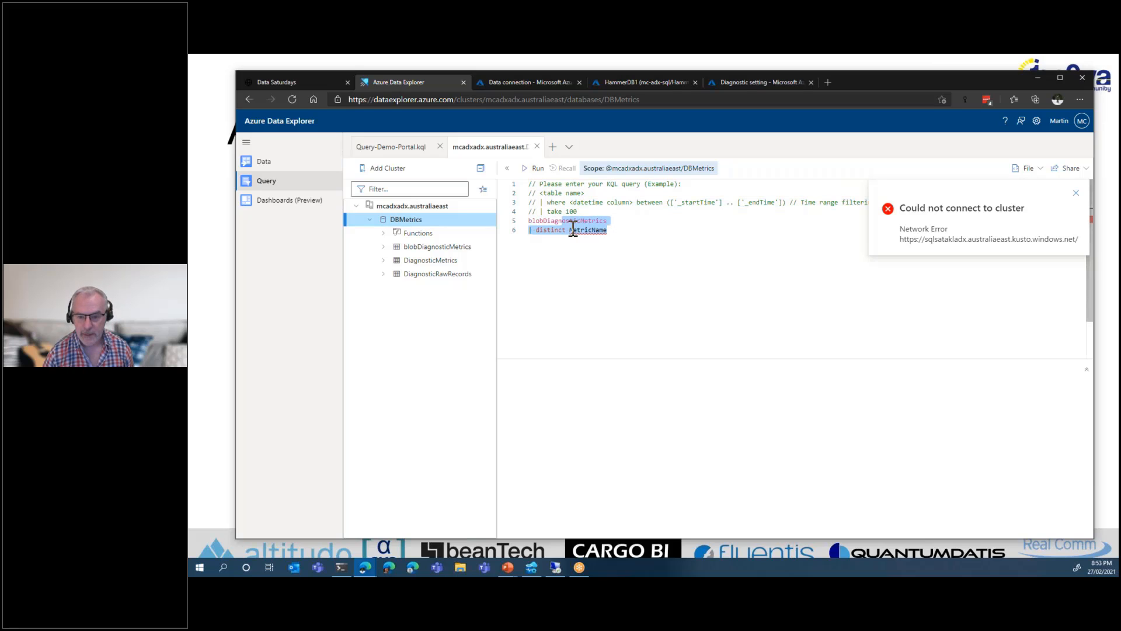
{"action": "left_click", "coordinate": [561, 293]}
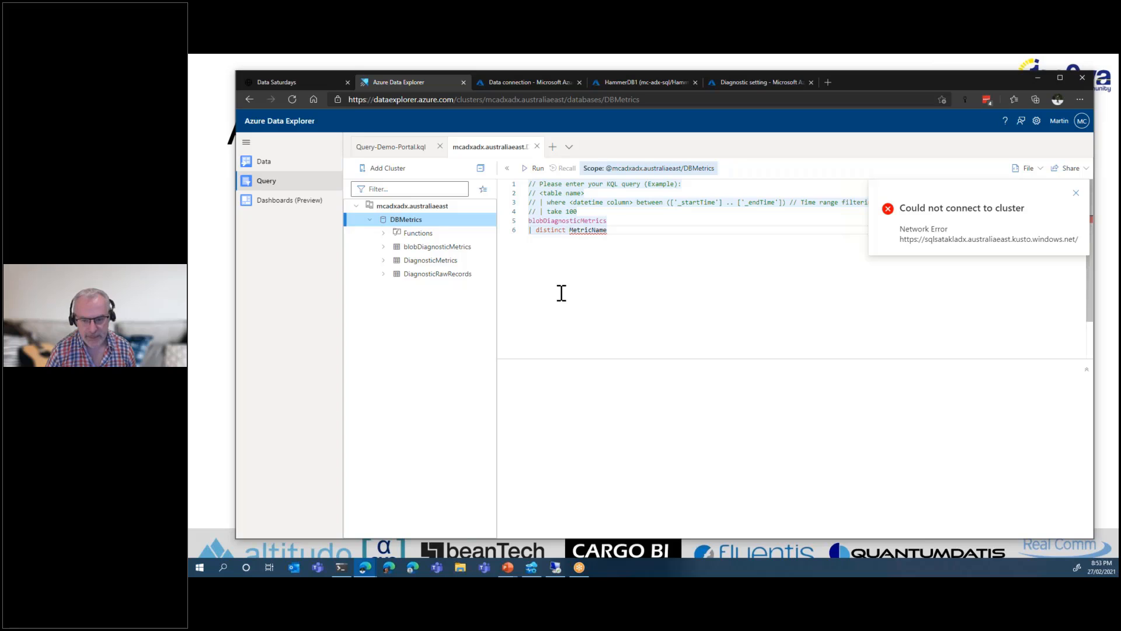
{"action": "key", "text": "ctrl+Left"}
{"action": "key", "text": "shift+Right"}
{"action": "type", "text": "m"}
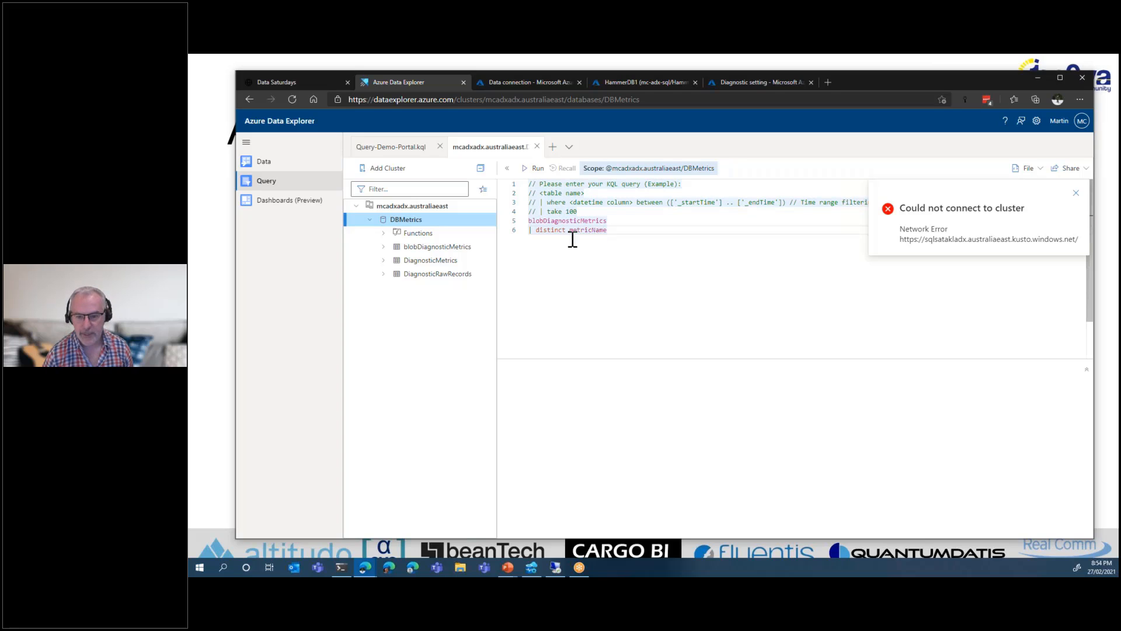
Run only the two-line blobDiagnosticMetrics distinct metricName query and dismiss the cluster connection error
{"action": "left_click_drag", "start_coordinate": [622, 221], "coordinate": [524, 224]}
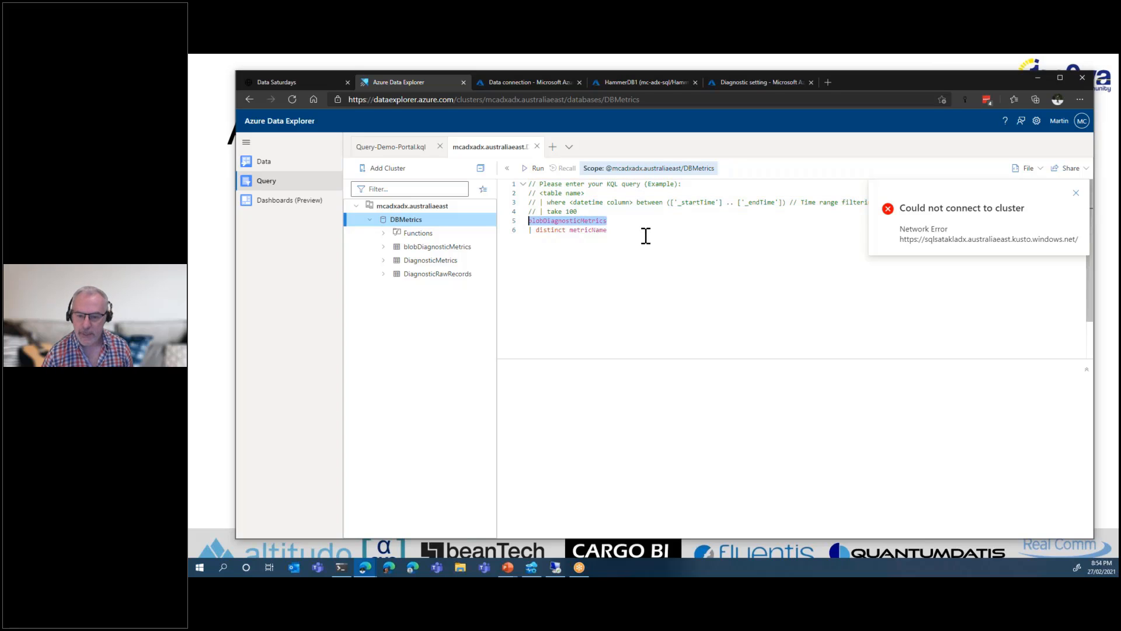
{"action": "left_click_drag", "start_coordinate": [646, 236], "coordinate": [506, 223]}
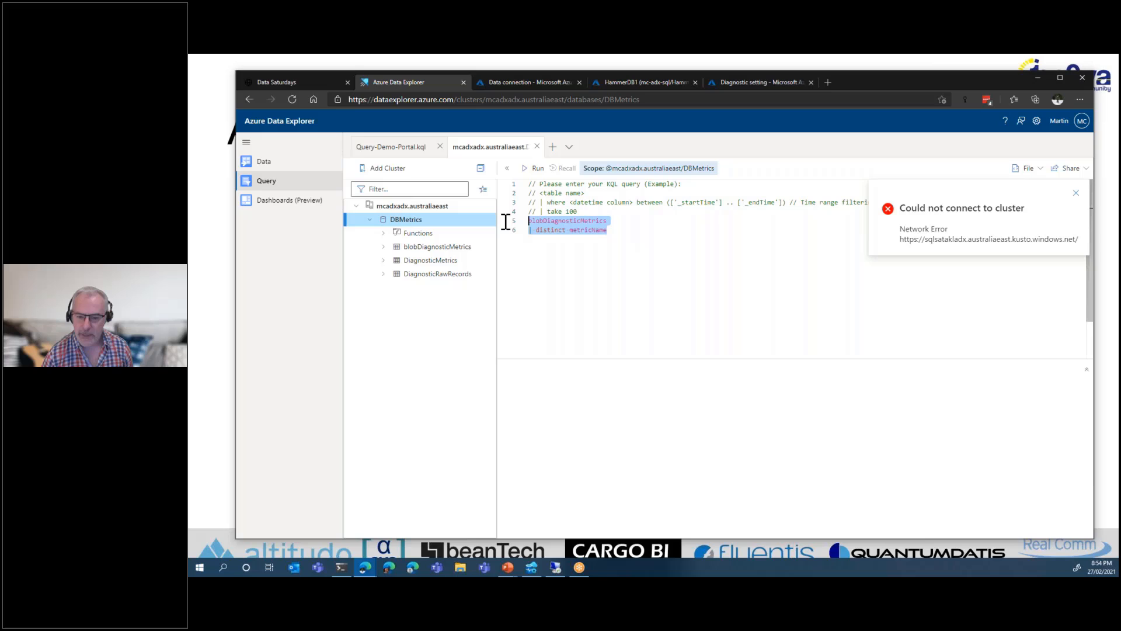
{"action": "left_click", "coordinate": [535, 168]}
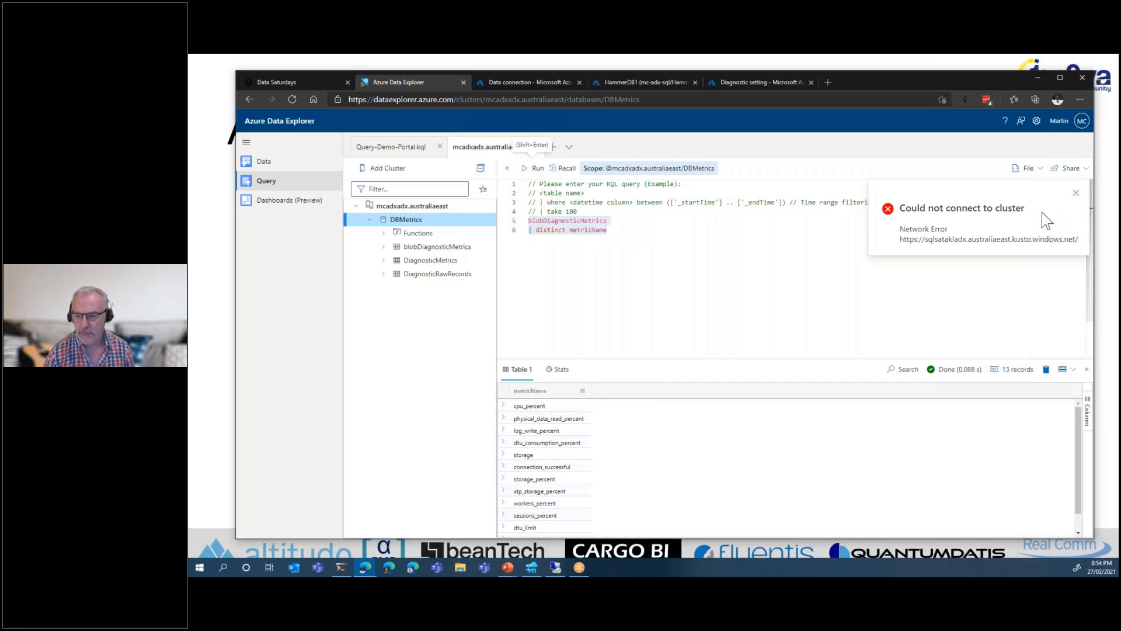
{"action": "left_click", "coordinate": [1076, 195]}
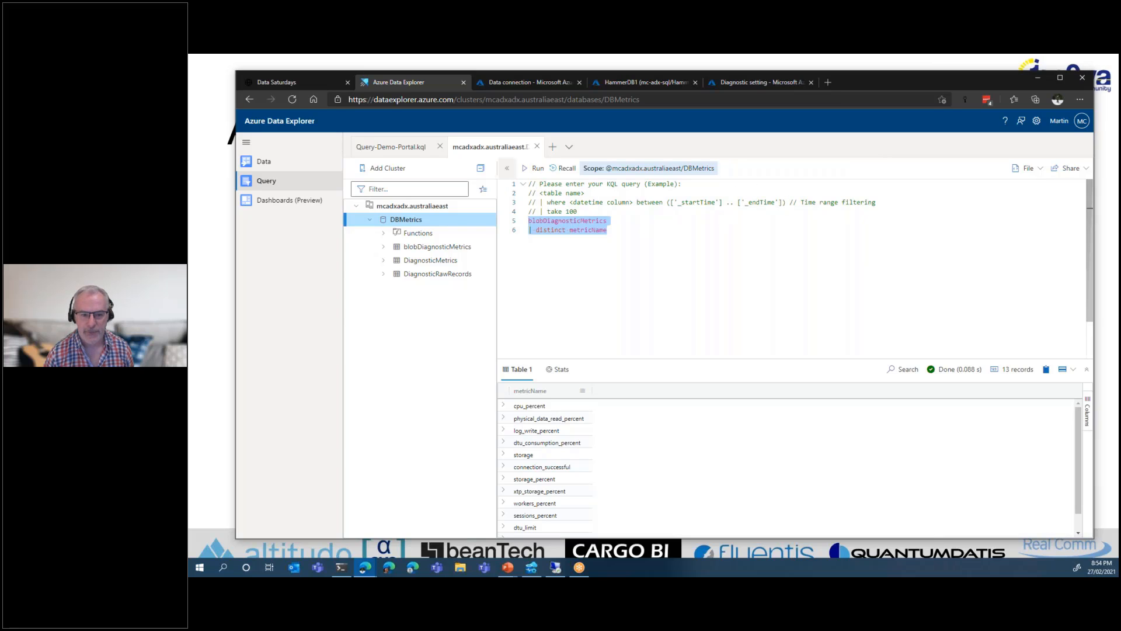
Open the Demo dashboard and check the options available on its first card
{"action": "left_click", "coordinate": [314, 203]}
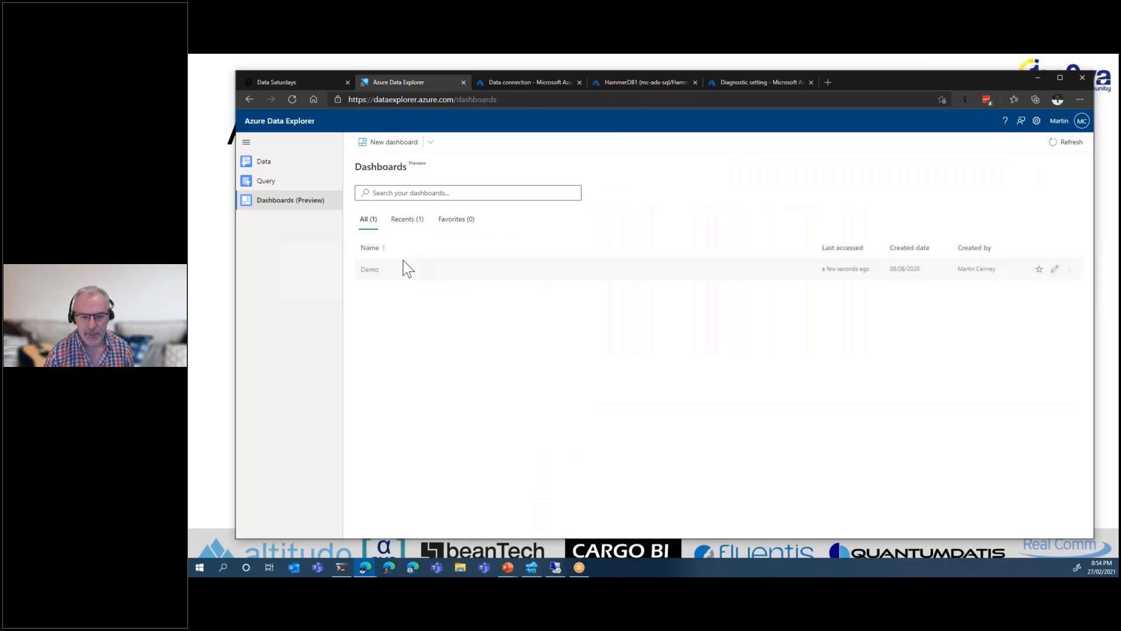
{"action": "left_click", "coordinate": [435, 260]}
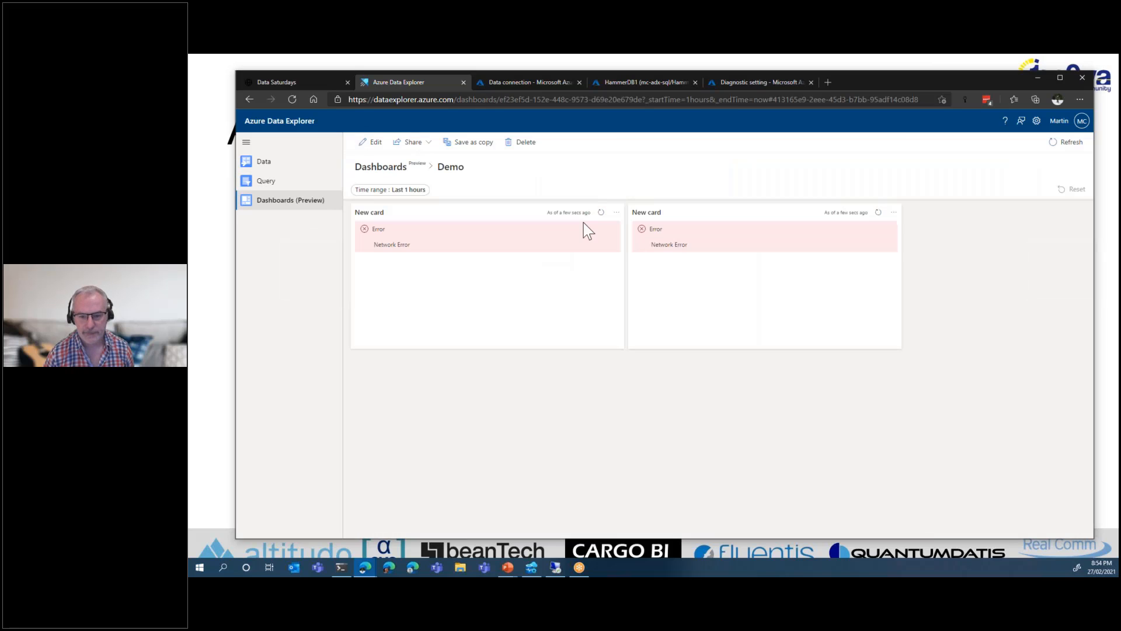
{"action": "left_click", "coordinate": [616, 213]}
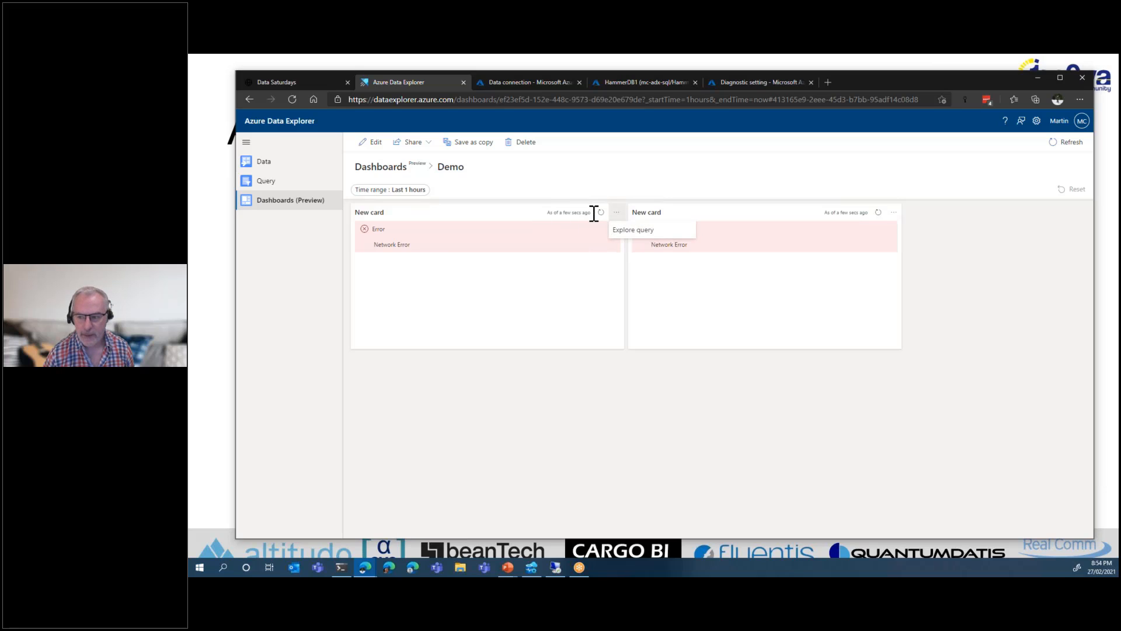
{"action": "left_click", "coordinate": [613, 214]}
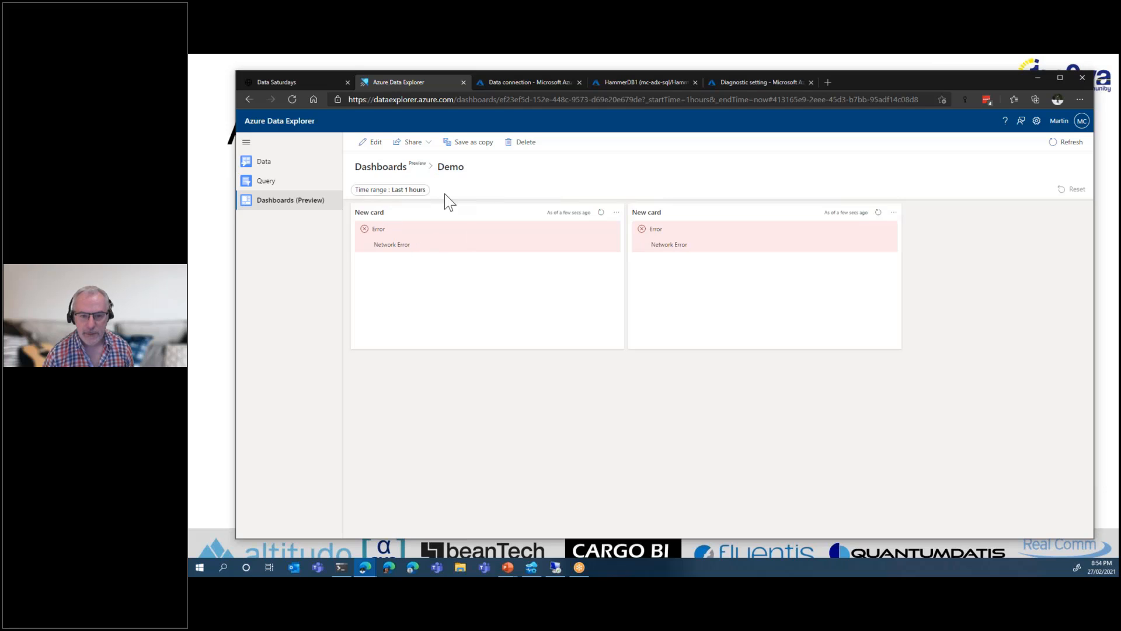
Edit the first card of the Demo dashboard so its query lists distinct metricName from blobDiagnosticMetrics
{"action": "left_click", "coordinate": [371, 142]}
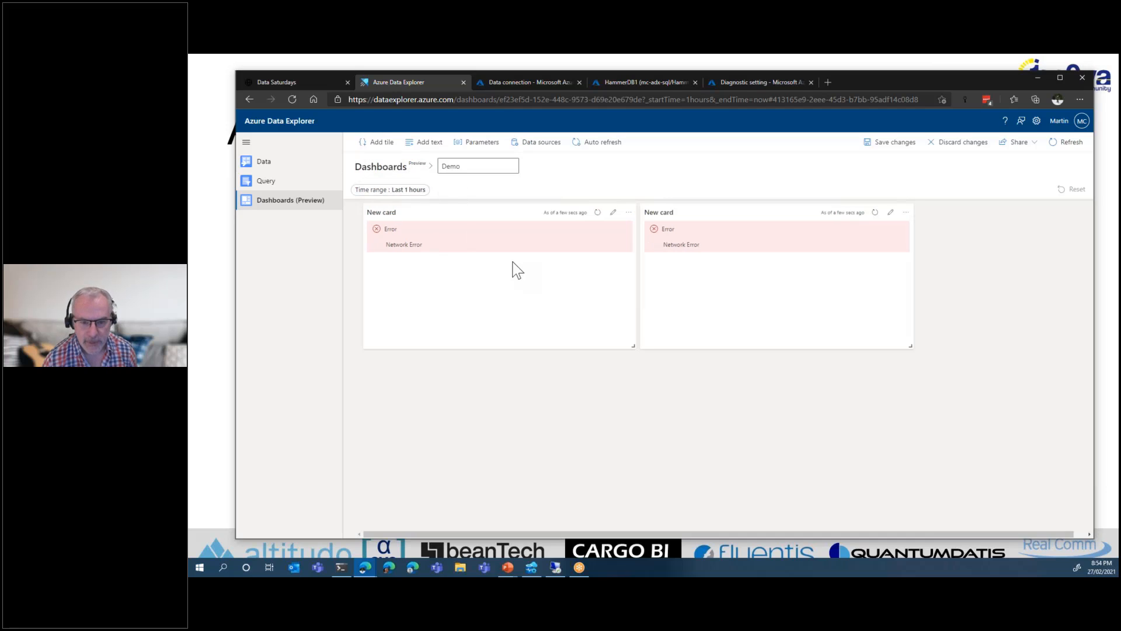
{"action": "left_click", "coordinate": [610, 212]}
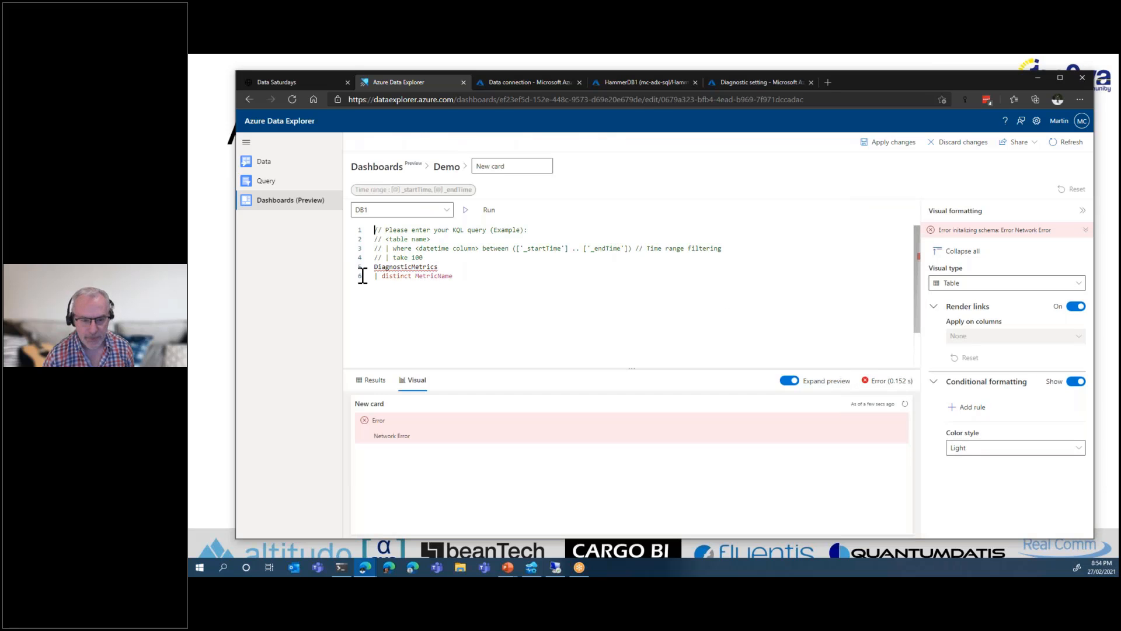
{"action": "left_click", "coordinate": [375, 267], "text": "shift"}
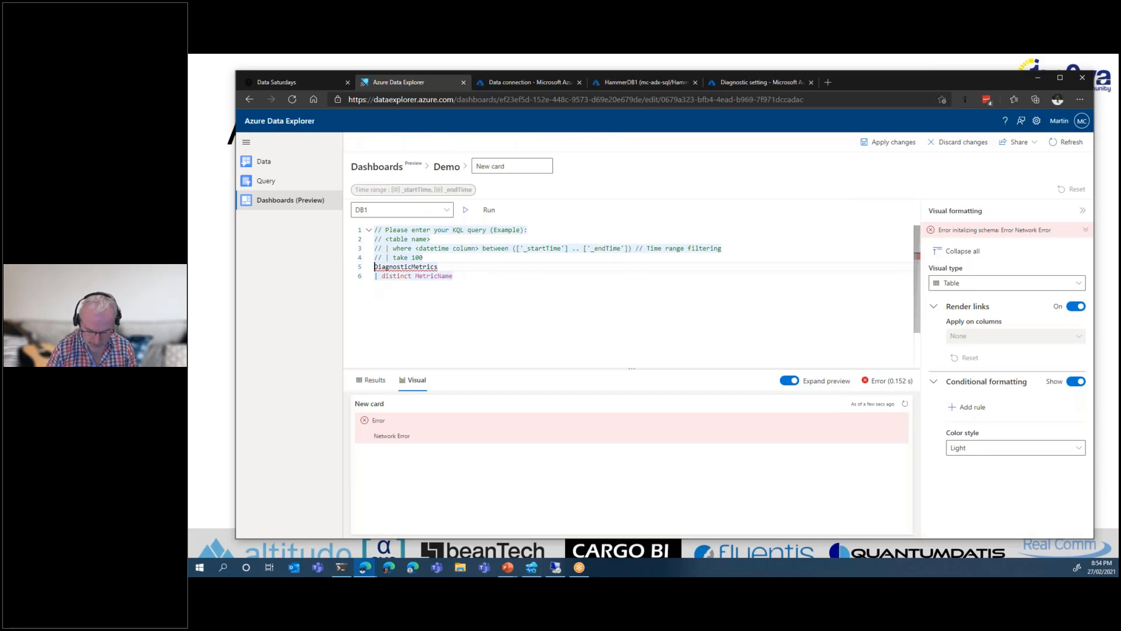
{"action": "type", "text": "blob"}
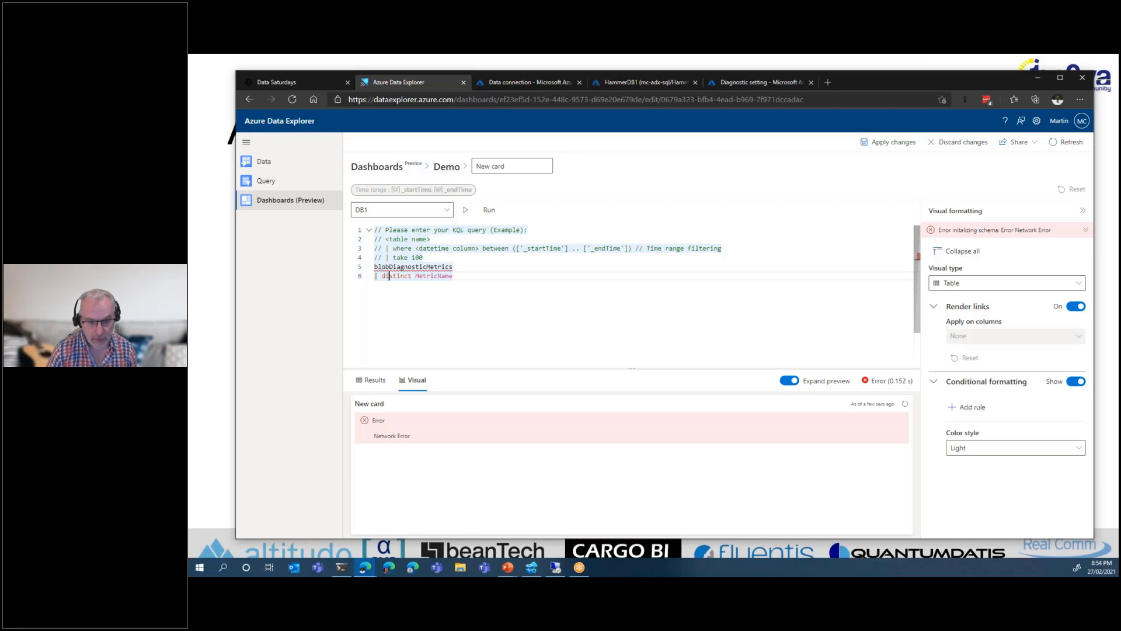
{"action": "key", "text": "Delete"}
{"action": "type", "text": "m"}
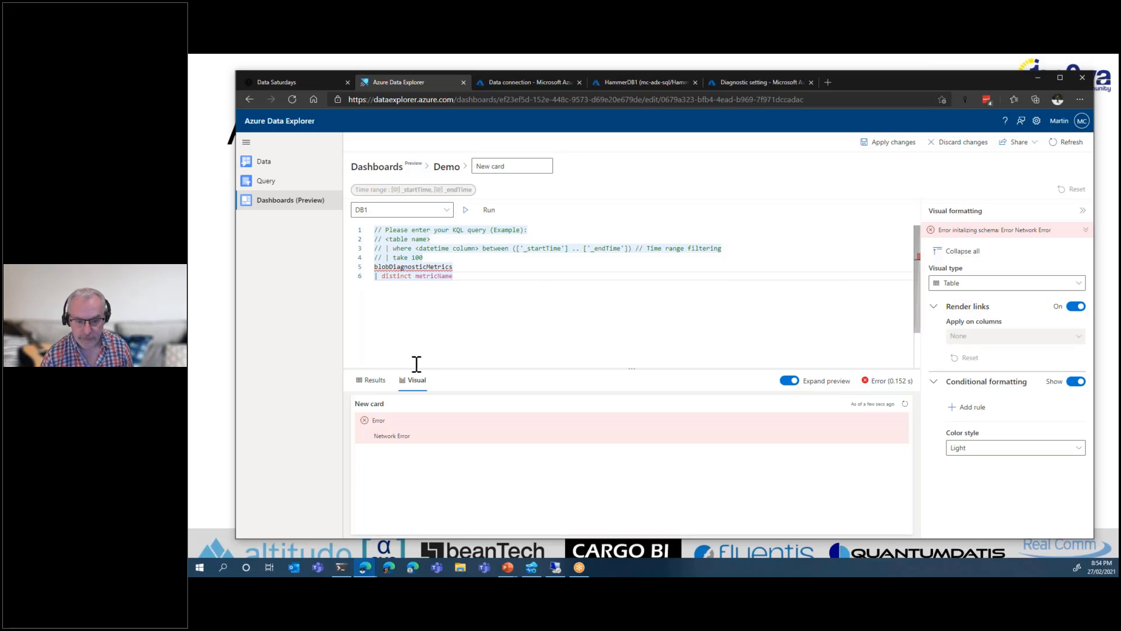
Expand the schema error details and apply the query changes to the first card
{"action": "left_click", "coordinate": [372, 380]}
{"action": "left_click", "coordinate": [403, 385]}
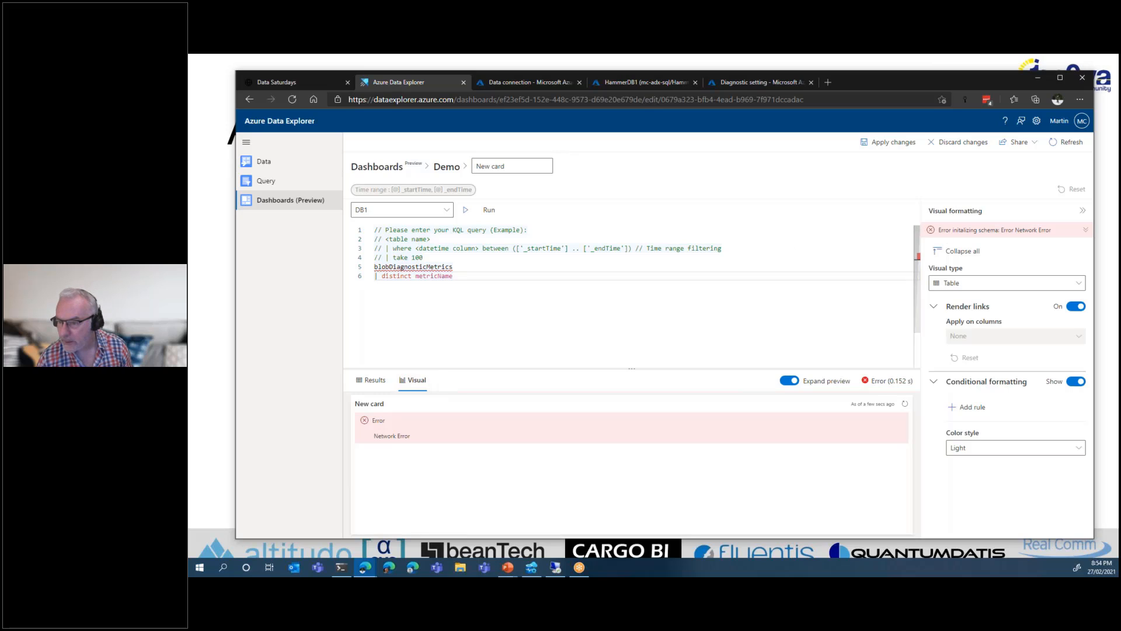
{"action": "left_click", "coordinate": [1085, 229]}
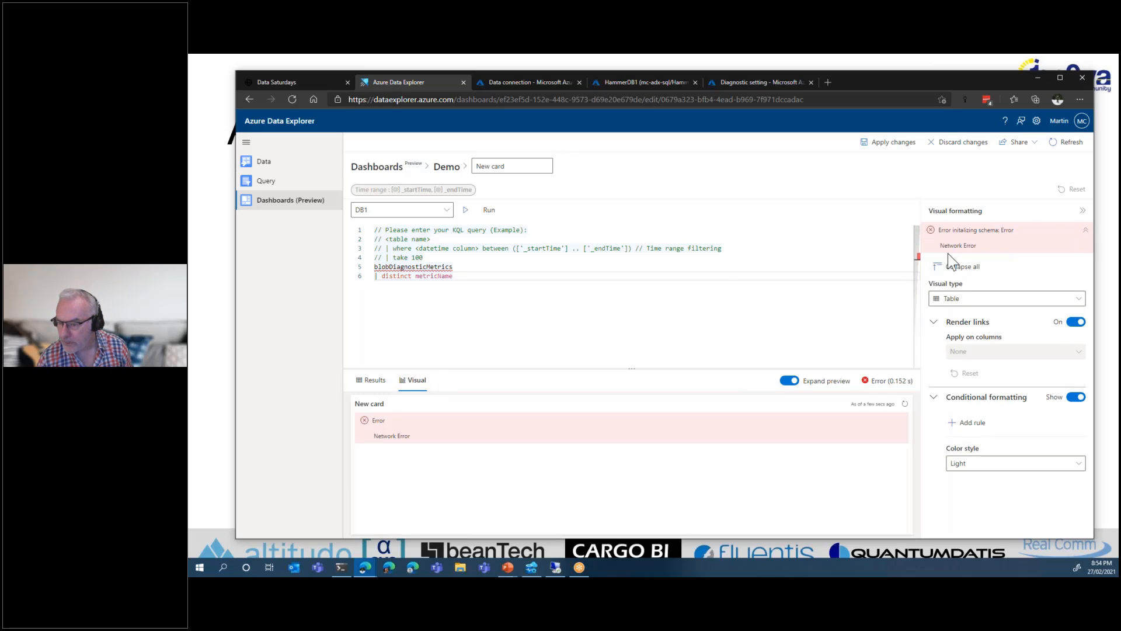
{"action": "left_click", "coordinate": [887, 153]}
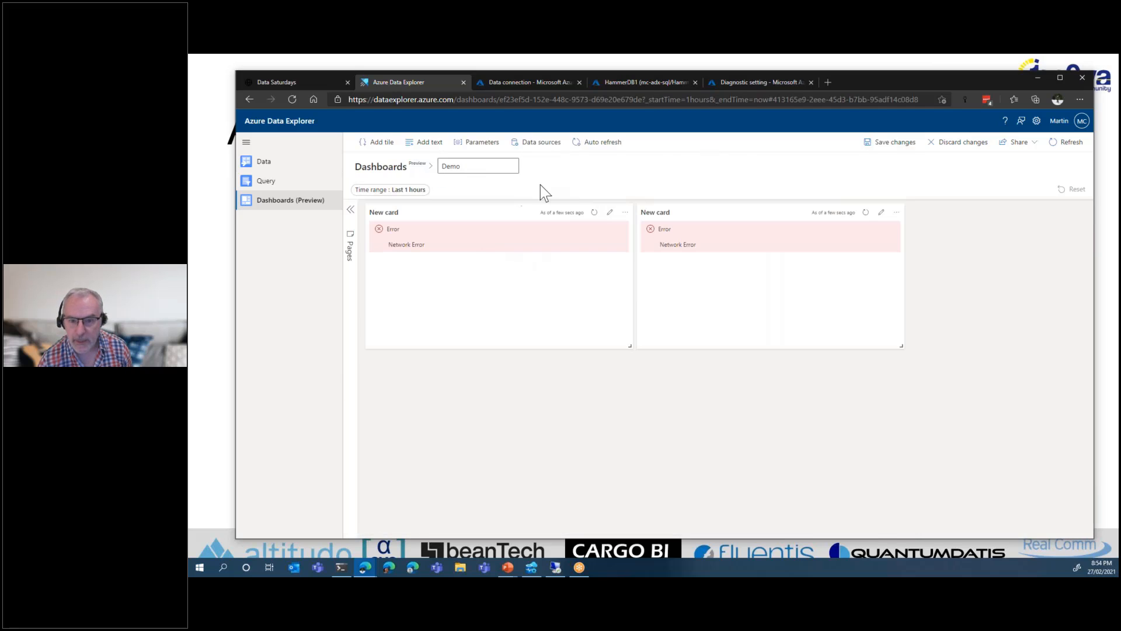
{"action": "left_click", "coordinate": [537, 144]}
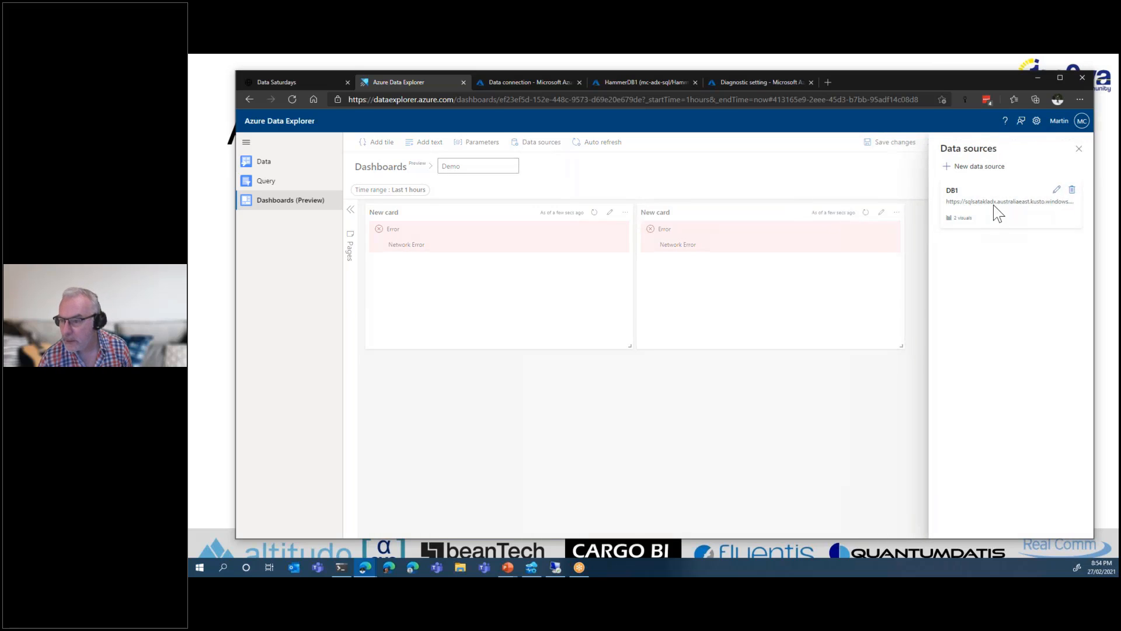
{"action": "left_click", "coordinate": [1056, 189]}
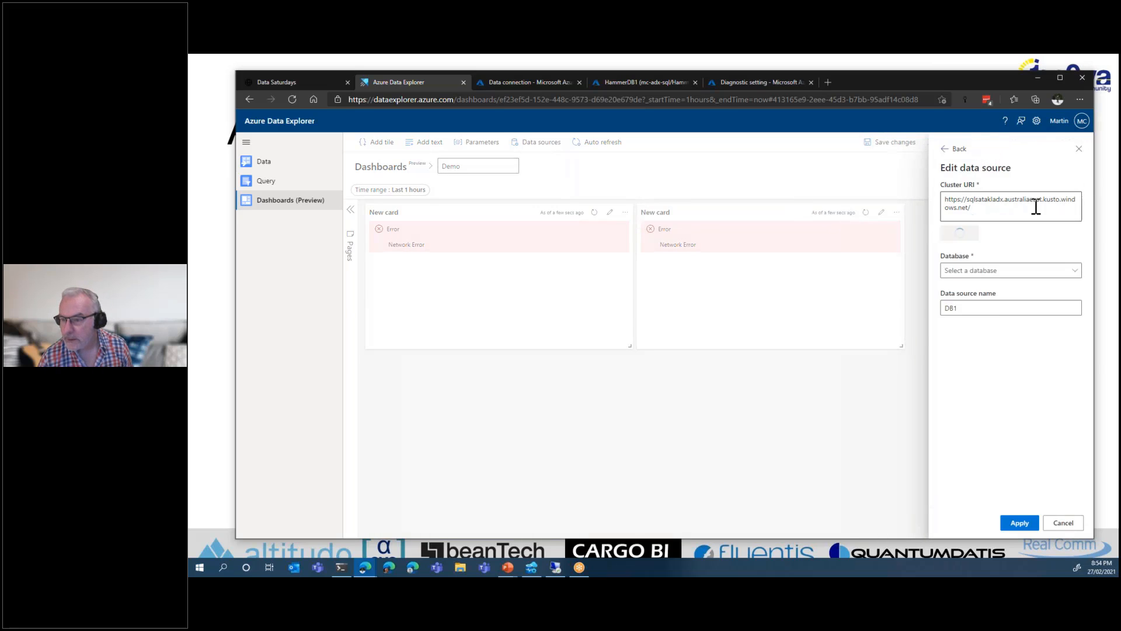
{"action": "left_click", "coordinate": [967, 205]}
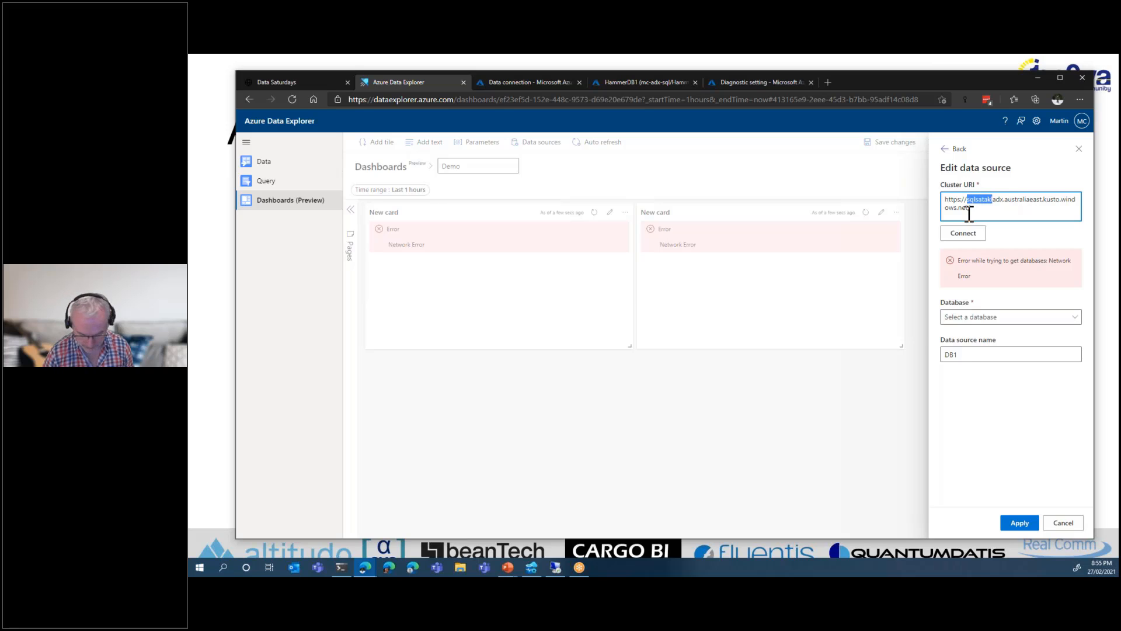
{"action": "type", "text": "mcadx"}
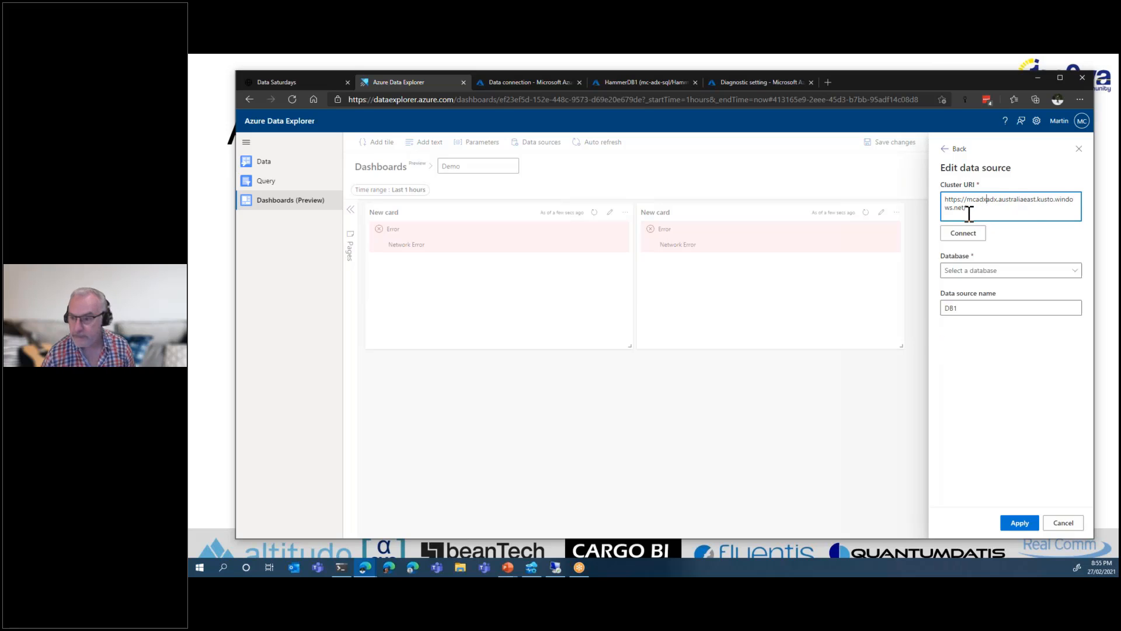
{"action": "left_click", "coordinate": [974, 239]}
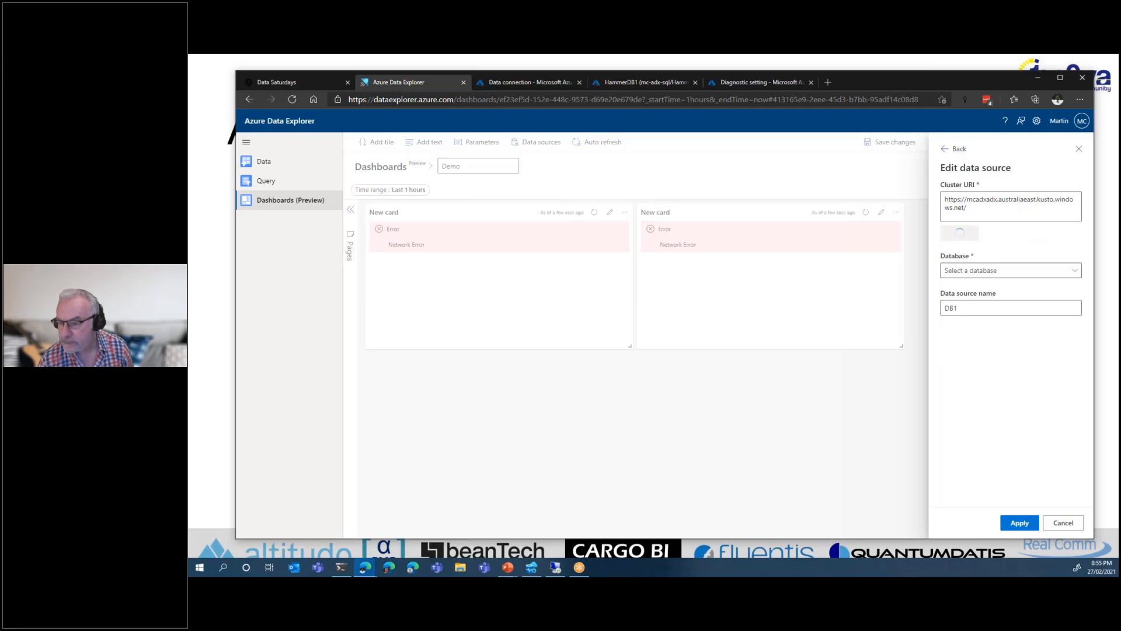
Select DBMetrics as the DB1 data source's database, apply the change and return to the dashboard
{"action": "left_click", "coordinate": [1017, 273]}
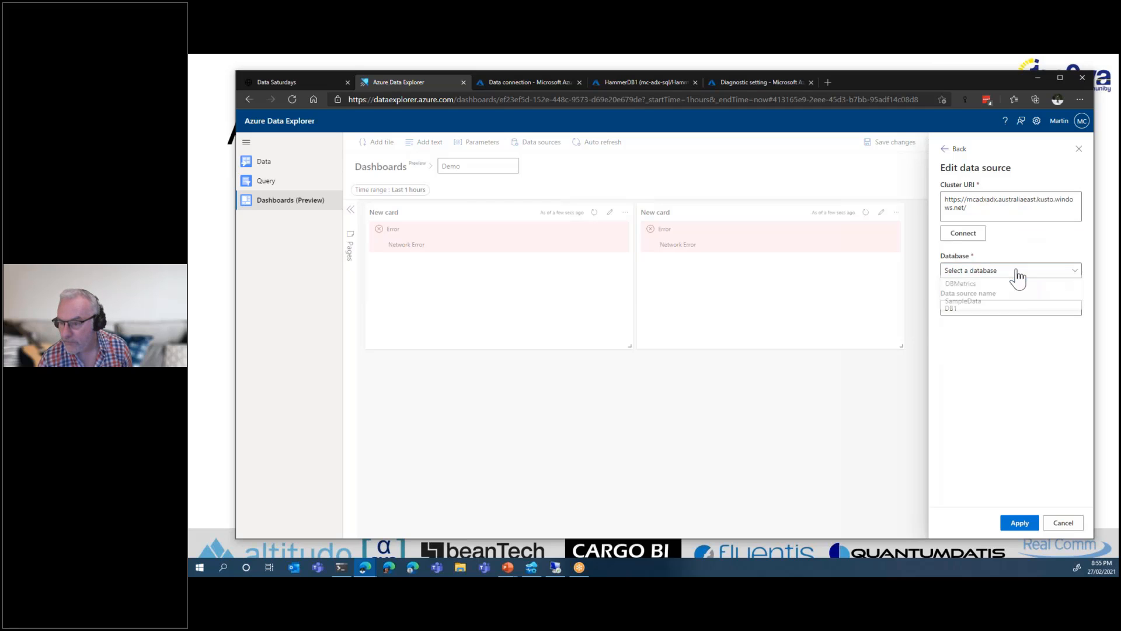
{"action": "left_click", "coordinate": [960, 288]}
{"action": "right_click", "coordinate": [1018, 525]}
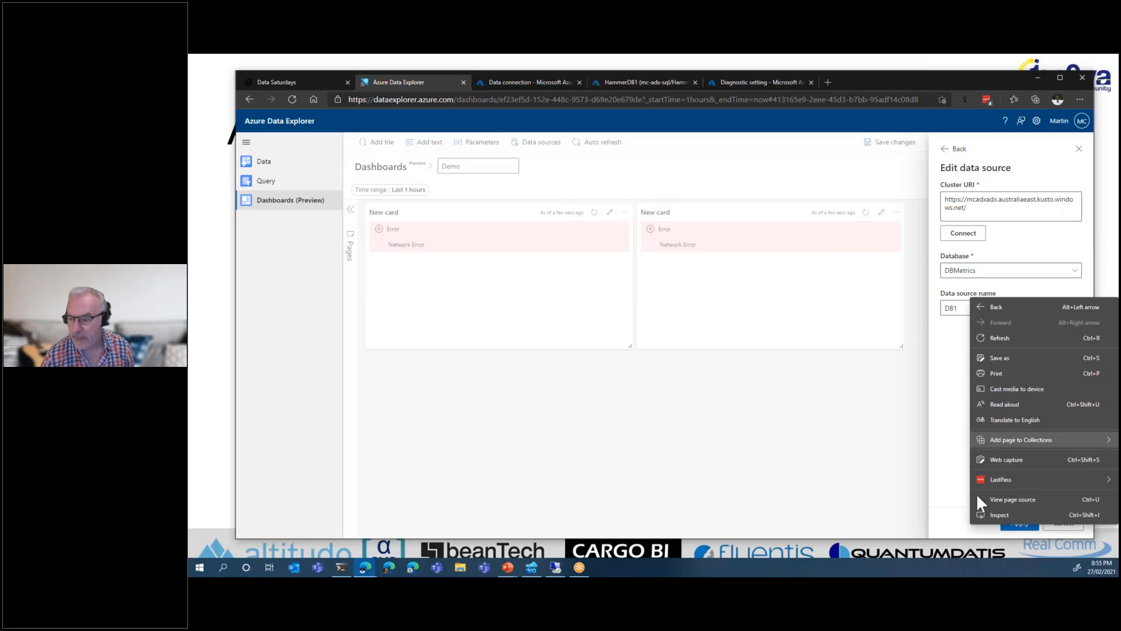
{"action": "left_click", "coordinate": [960, 515]}
{"action": "left_click", "coordinate": [1019, 523]}
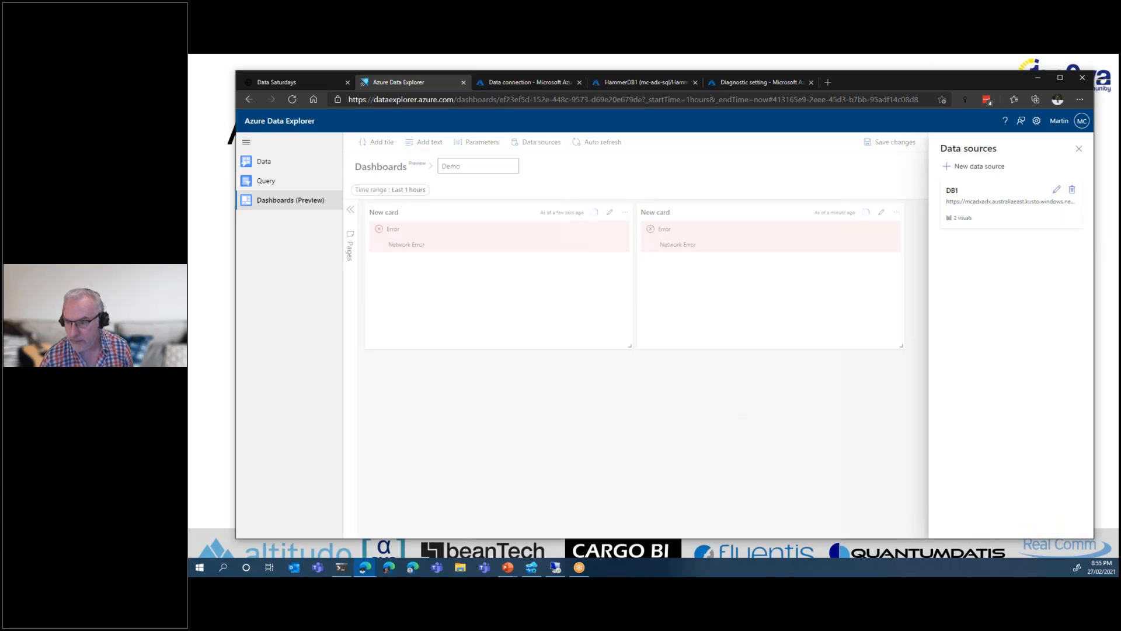
{"action": "left_click", "coordinate": [1079, 148]}
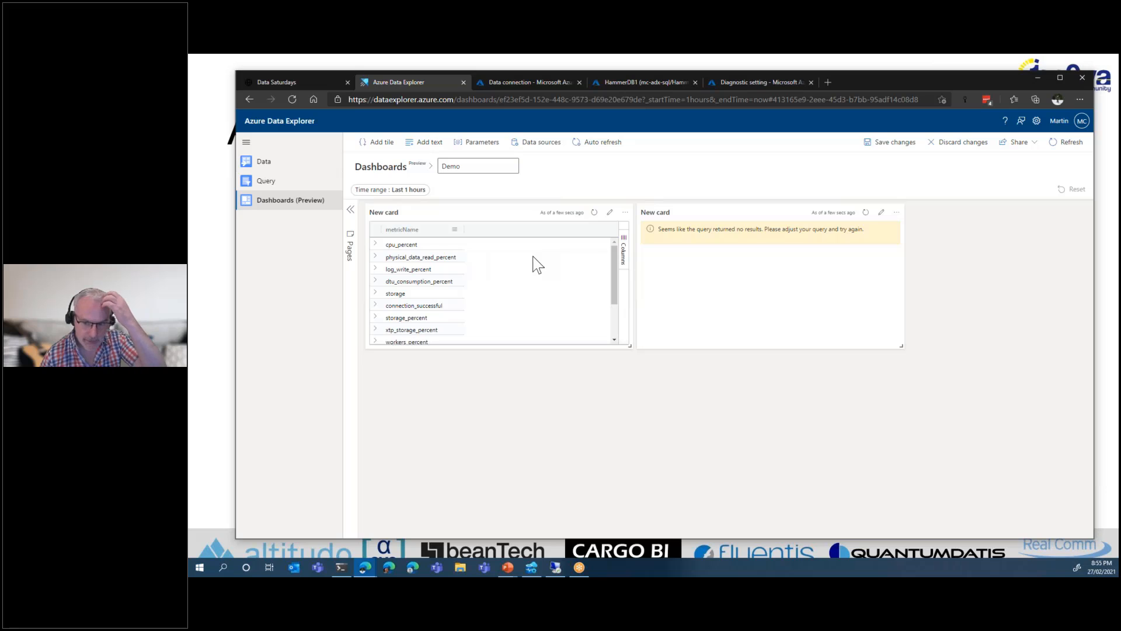
Edit the second card's query to read from blobDiagnosticMetrics and filter on metricName instead of MetricName
{"action": "left_click", "coordinate": [881, 213]}
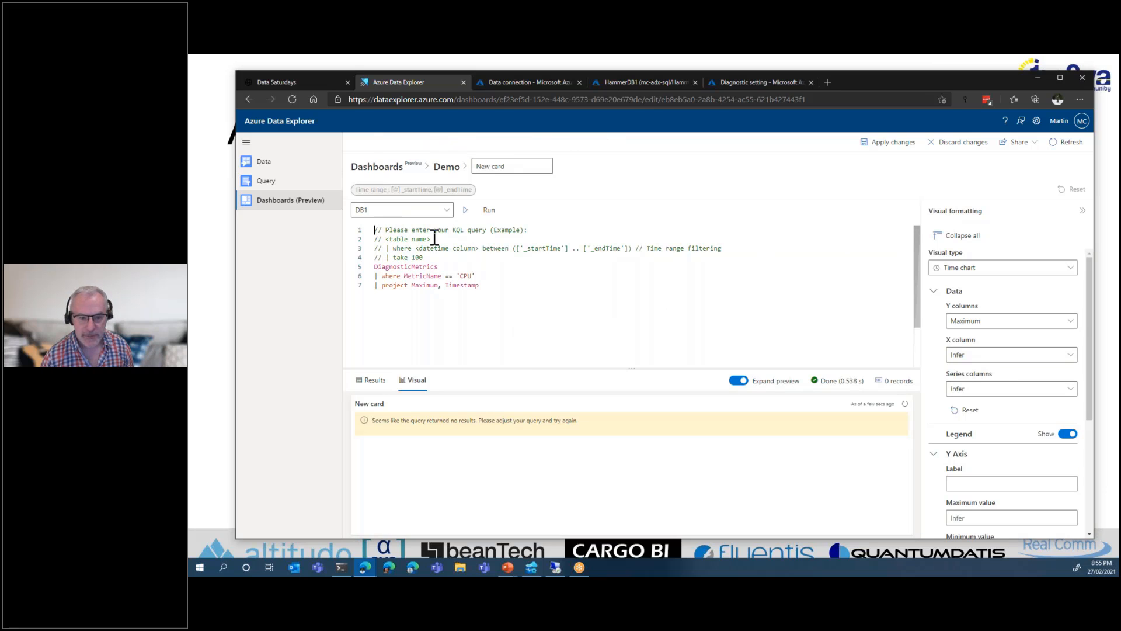
{"action": "key", "text": "ctrl+a"}
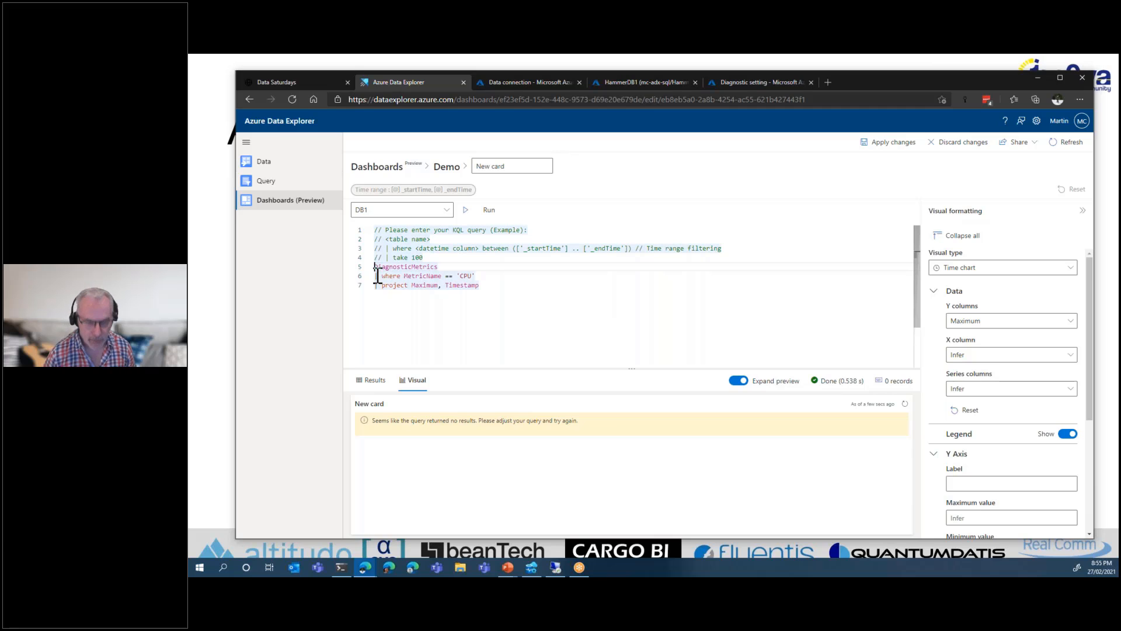
{"action": "type", "text": "blob"}
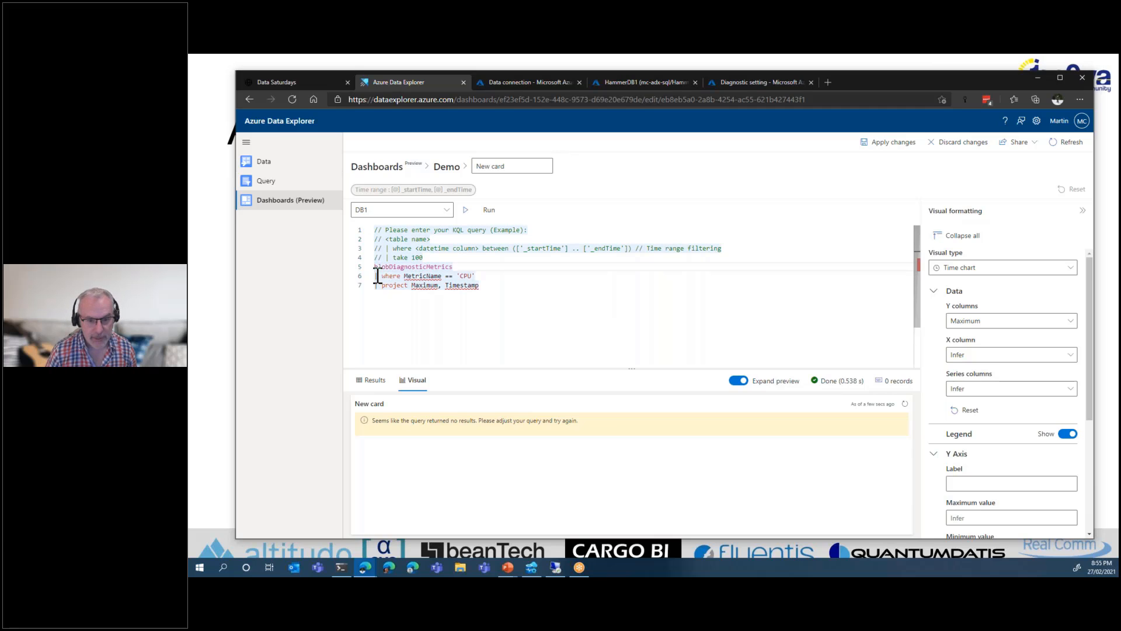
{"action": "key", "text": "shift+Right"}
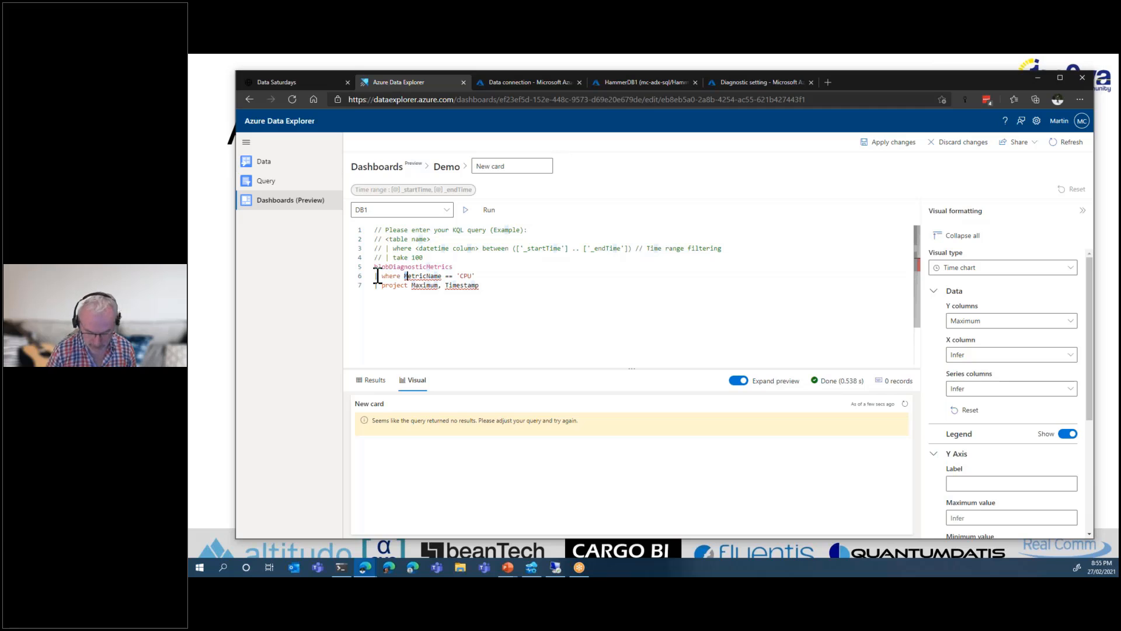
{"action": "type", "text": "m"}
{"action": "key", "text": "Down"}
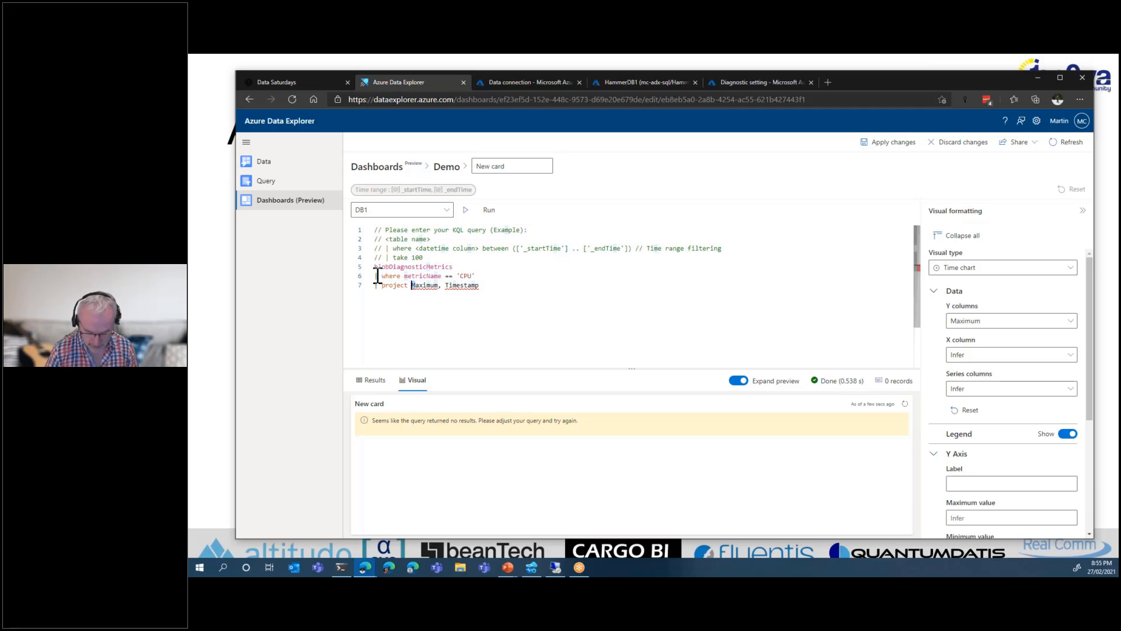
Change the second card's project clause to output maximum and ['time']
{"action": "key", "text": "shift+Right"}
{"action": "type", "text": "m"}
{"action": "key", "text": "Right"}
{"action": "key", "text": "Right"}
{"action": "key", "text": "Right"}
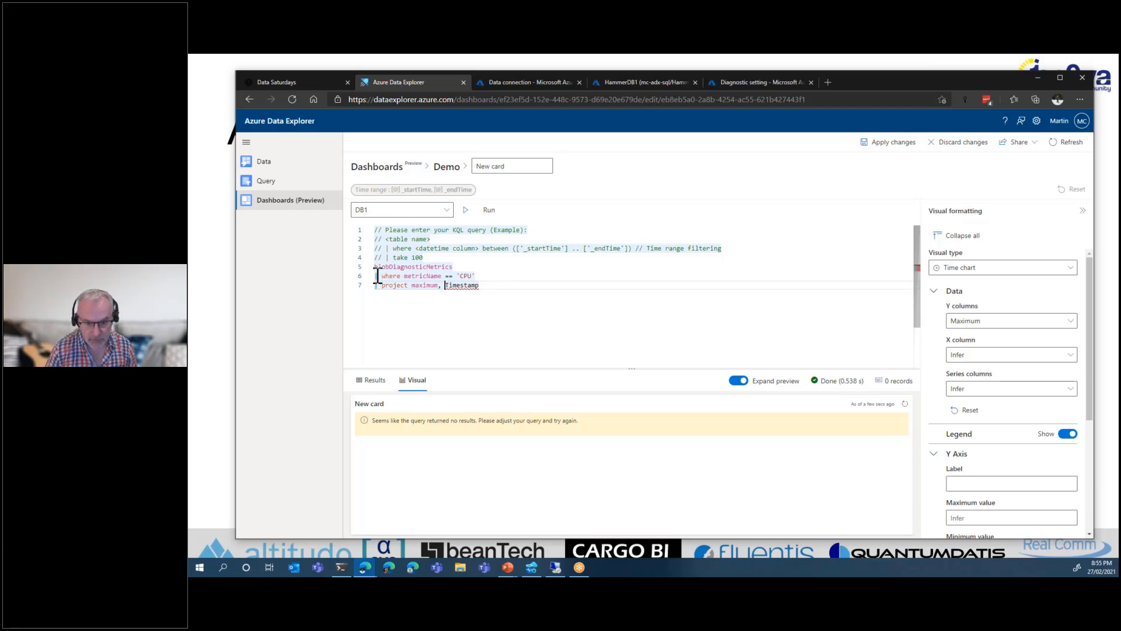
{"action": "key", "text": "shift+Right"}
{"action": "type", "text": "t"}
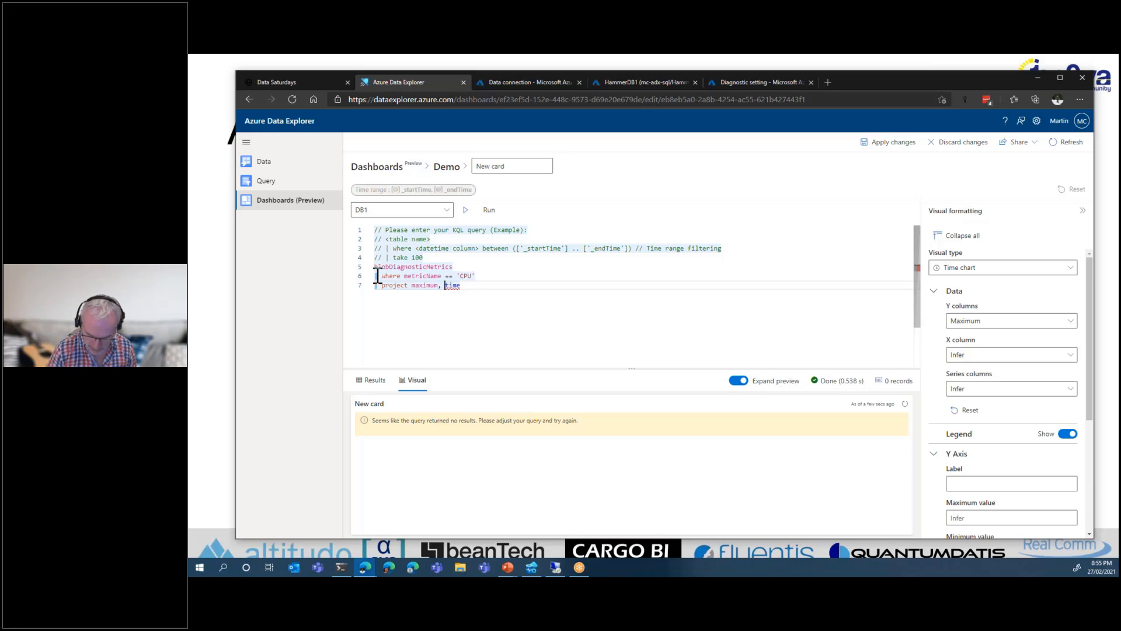
{"action": "type", "text": "['"}
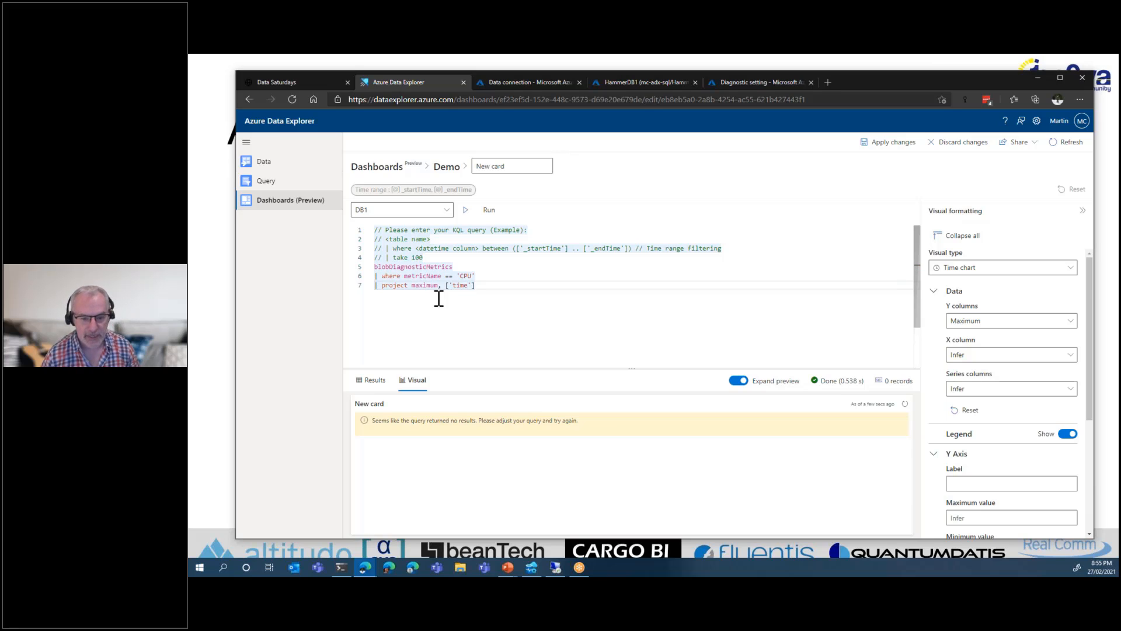
Run the edited query, apply the changes to the second card and refresh that card on the dashboard
{"action": "left_click", "coordinate": [488, 210]}
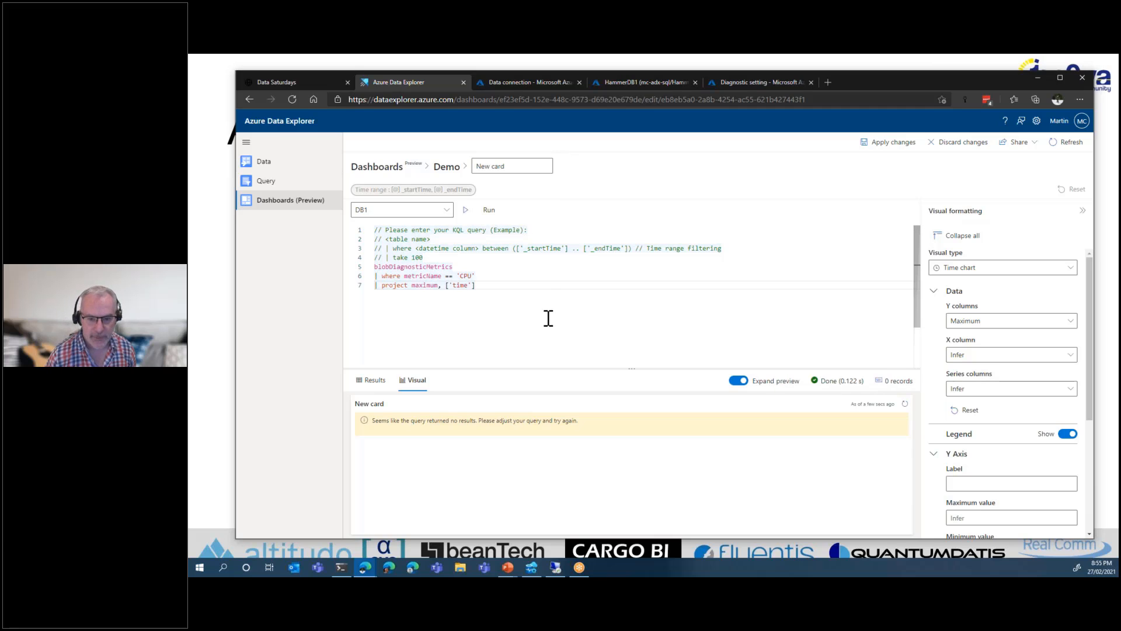
{"action": "left_click", "coordinate": [877, 151]}
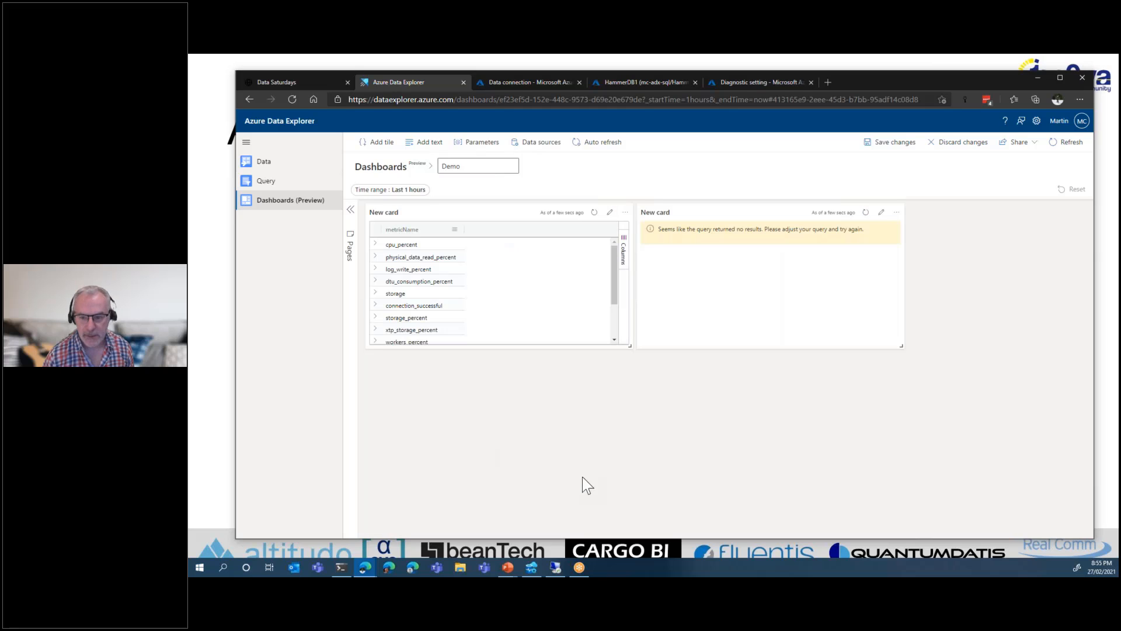
{"action": "left_click", "coordinate": [866, 214]}
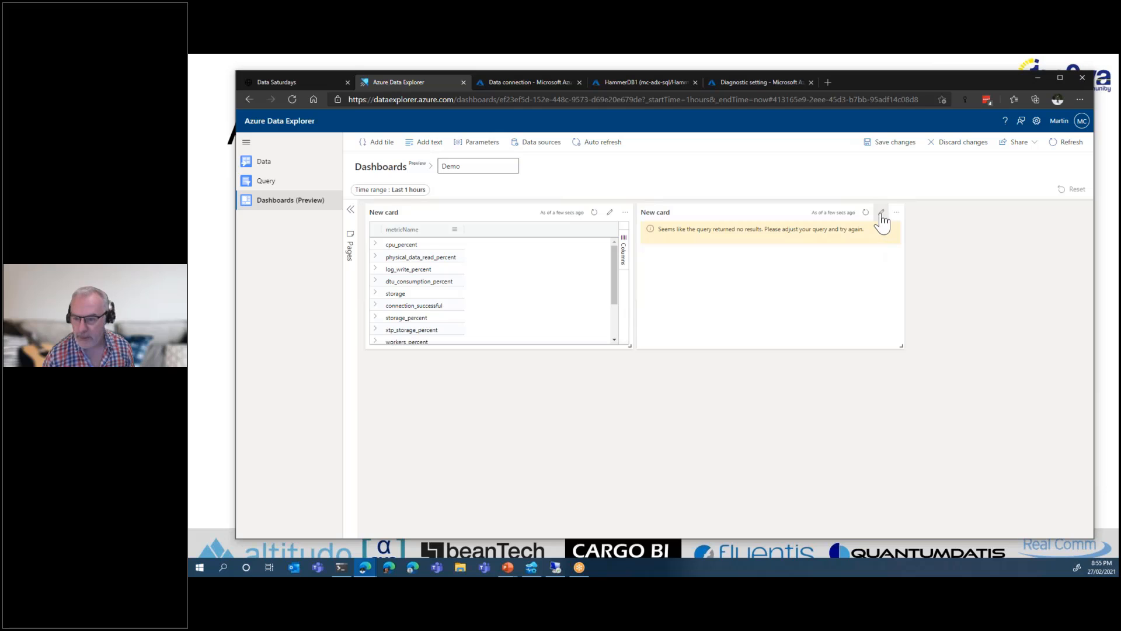
Reopen the second card's query and check the CPU metric's name in the Azure portal metrics for HammerDB1
{"action": "left_click", "coordinate": [881, 213]}
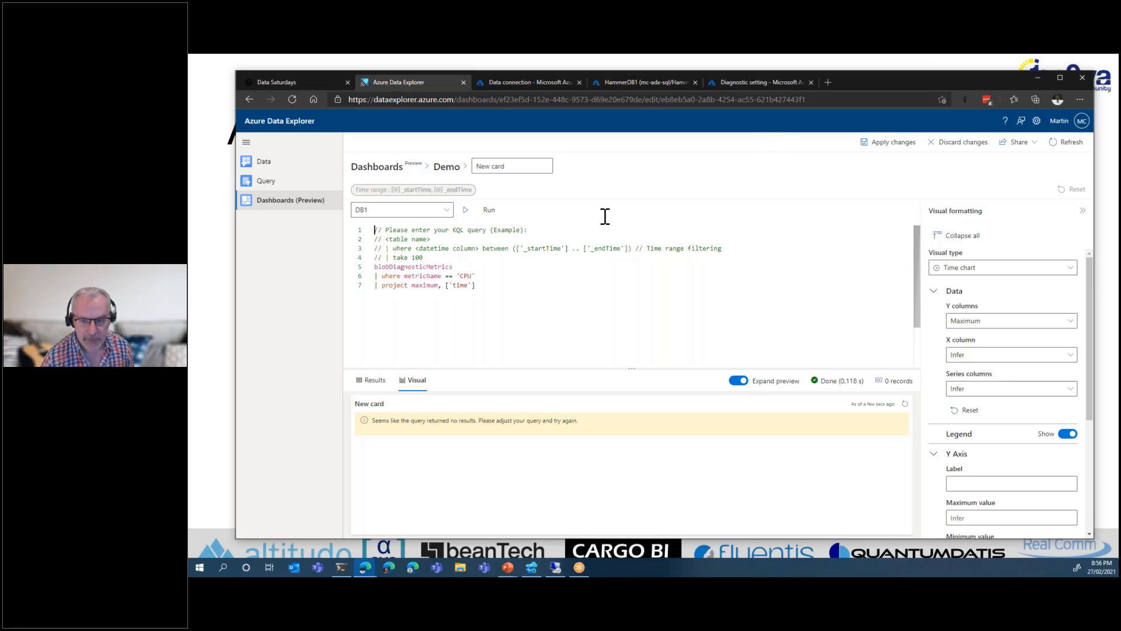
{"action": "left_click", "coordinate": [663, 87]}
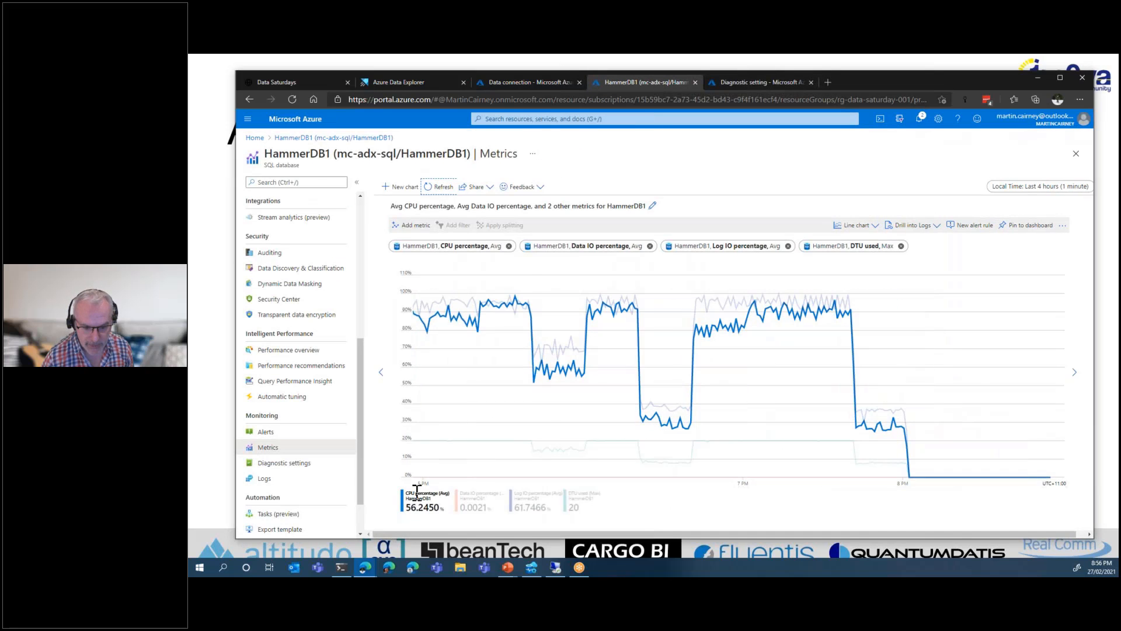
{"action": "left_click", "coordinate": [447, 246]}
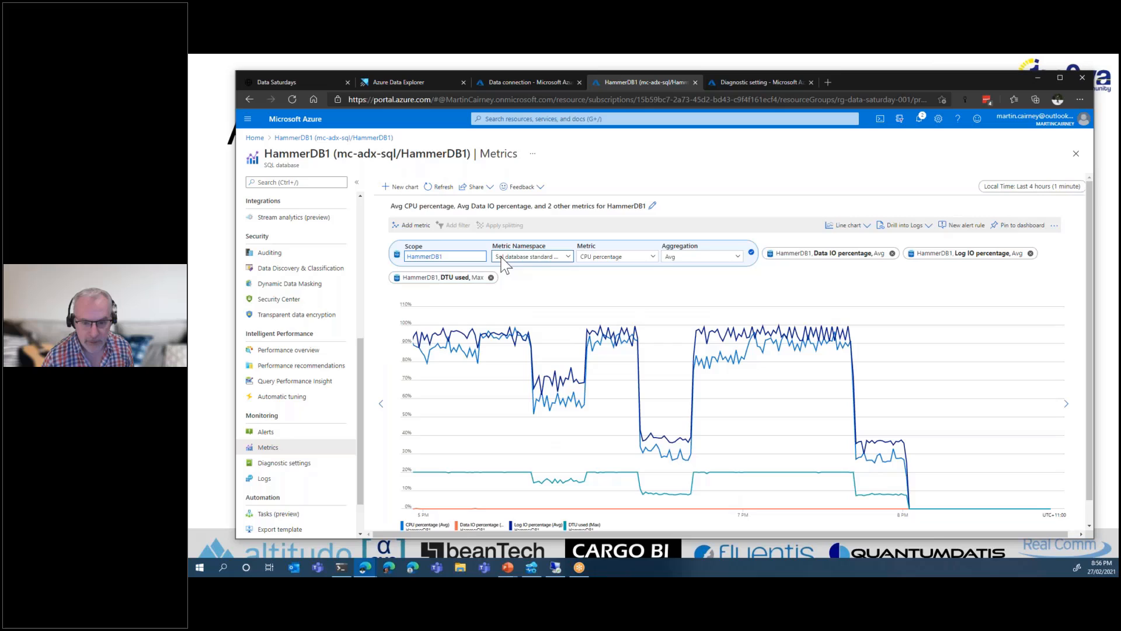
{"action": "left_click", "coordinate": [613, 257]}
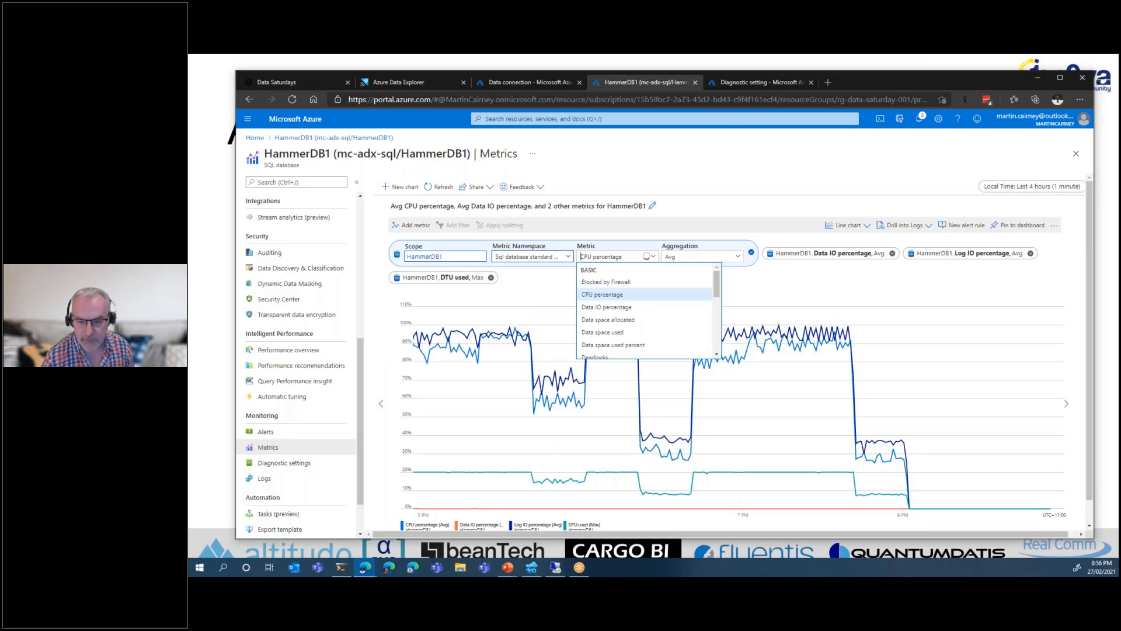
{"action": "left_click", "coordinate": [417, 82]}
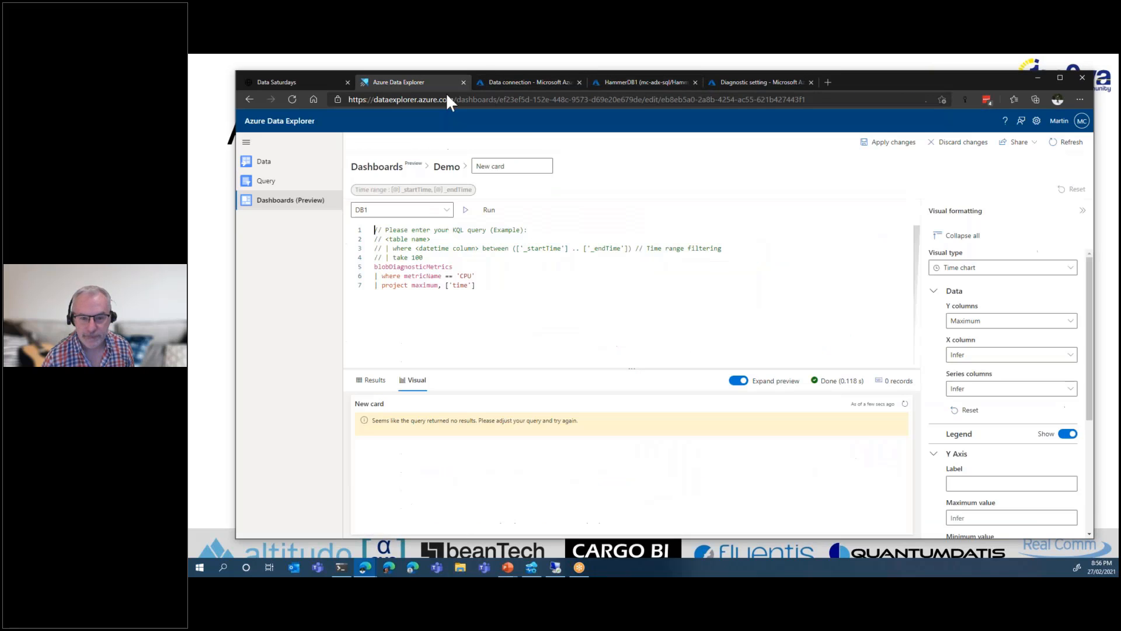
Change the metricName filter value to 'CPU percentage' and run the query
{"action": "left_click", "coordinate": [473, 275]}
{"action": "type", "text": "per"}
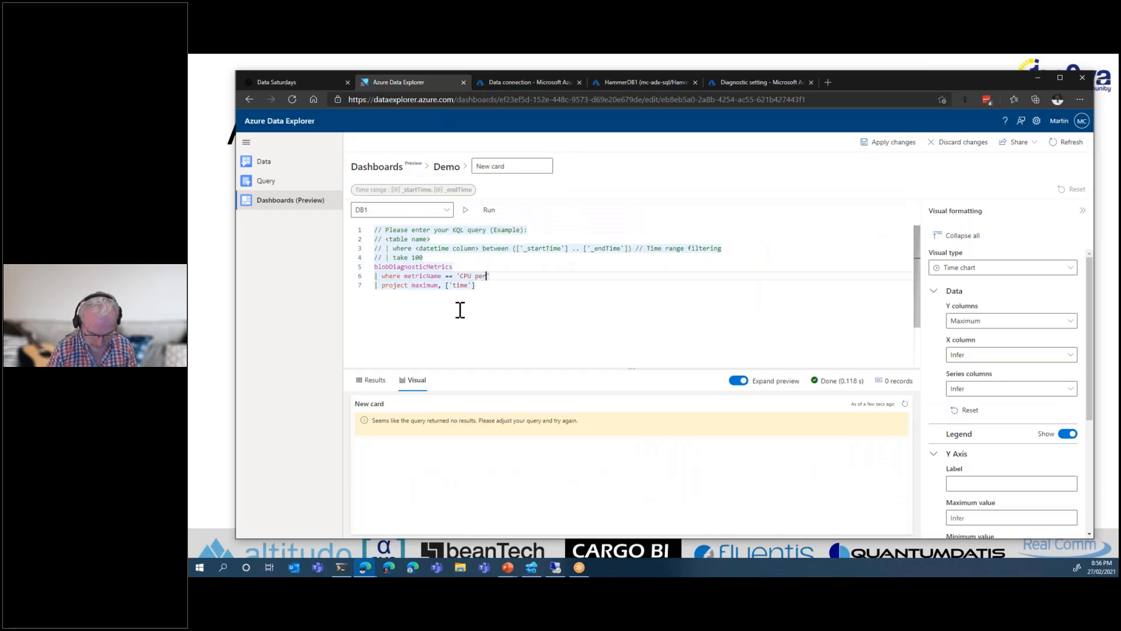
{"action": "type", "text": "centage"}
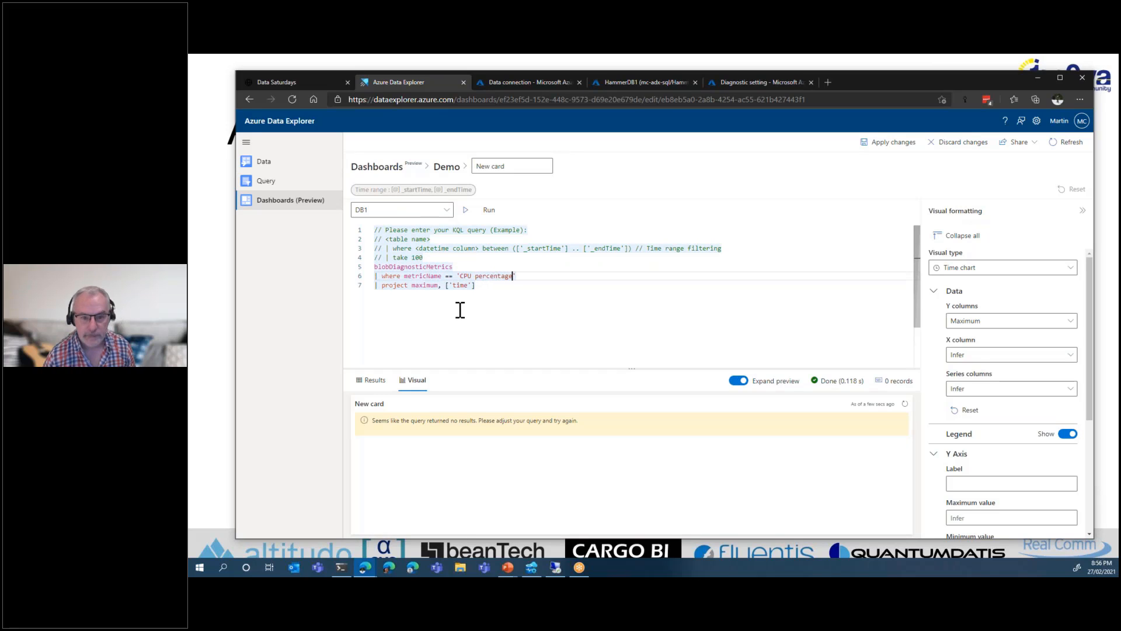
{"action": "left_click", "coordinate": [496, 209]}
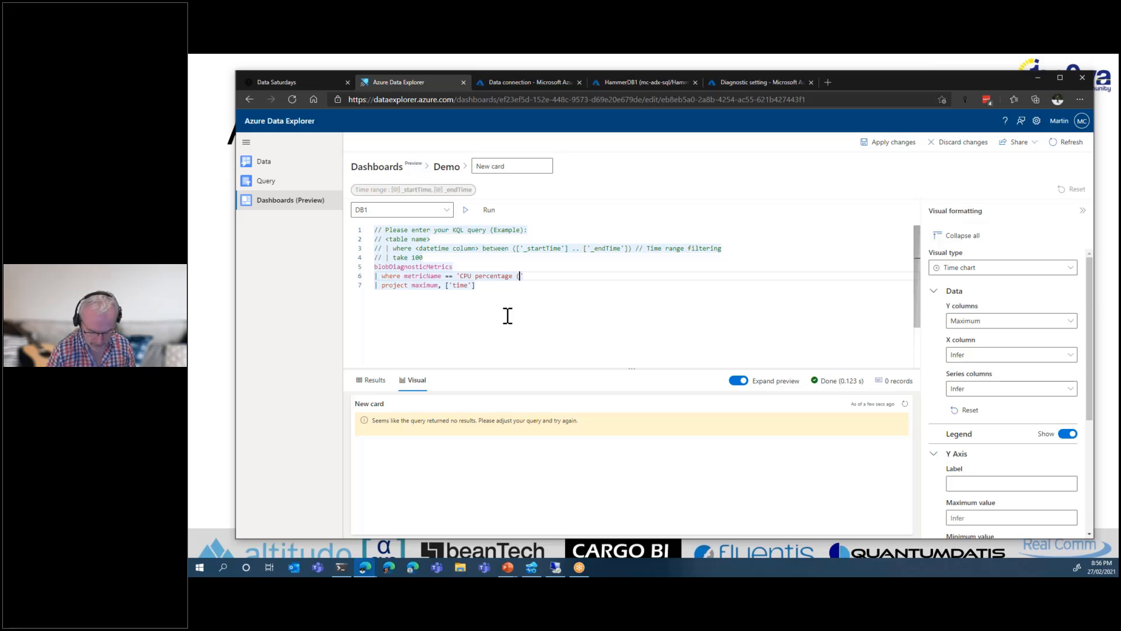
Extend the metricName filter to 'CPU percentage (average)', run the query and apply the changes to the card
{"action": "type", "text": ")"}
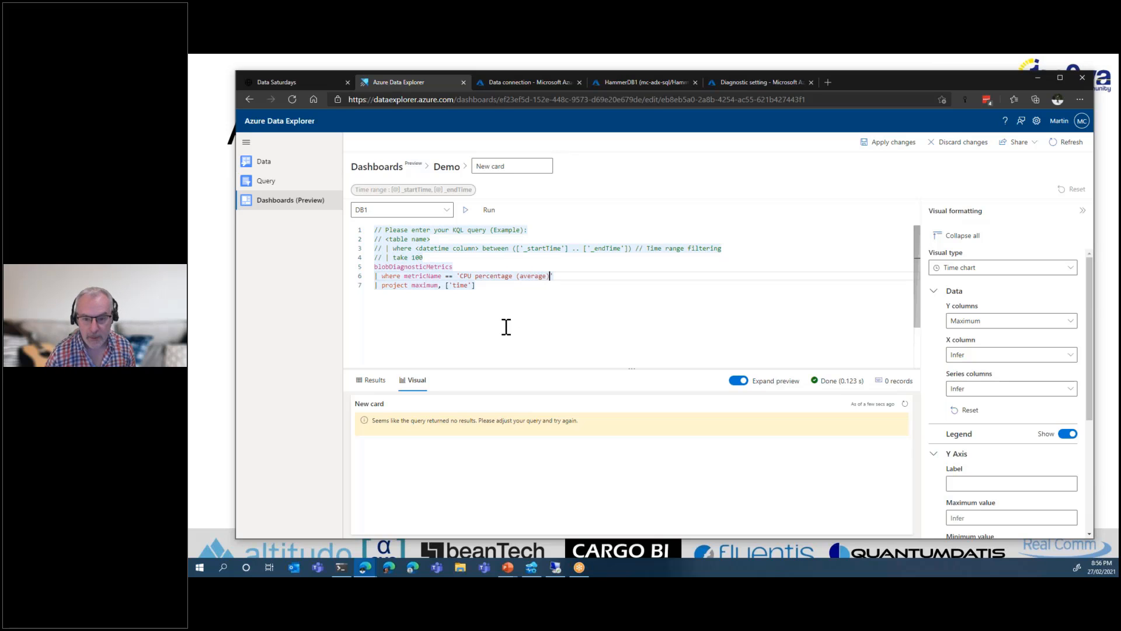
{"action": "left_click", "coordinate": [484, 213]}
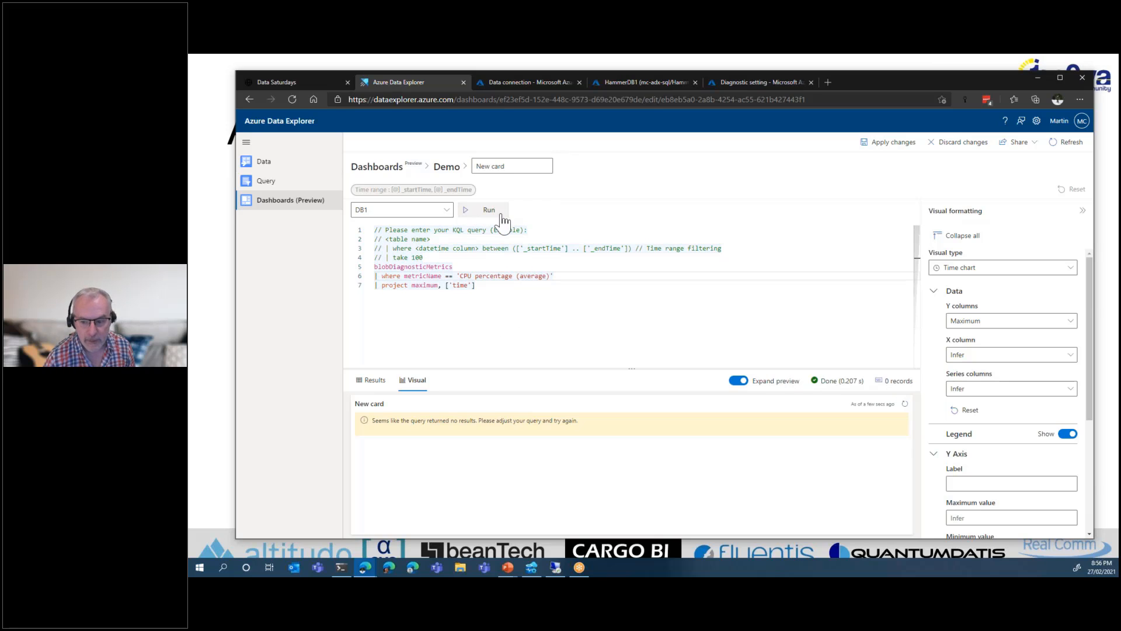
{"action": "left_click", "coordinate": [912, 146]}
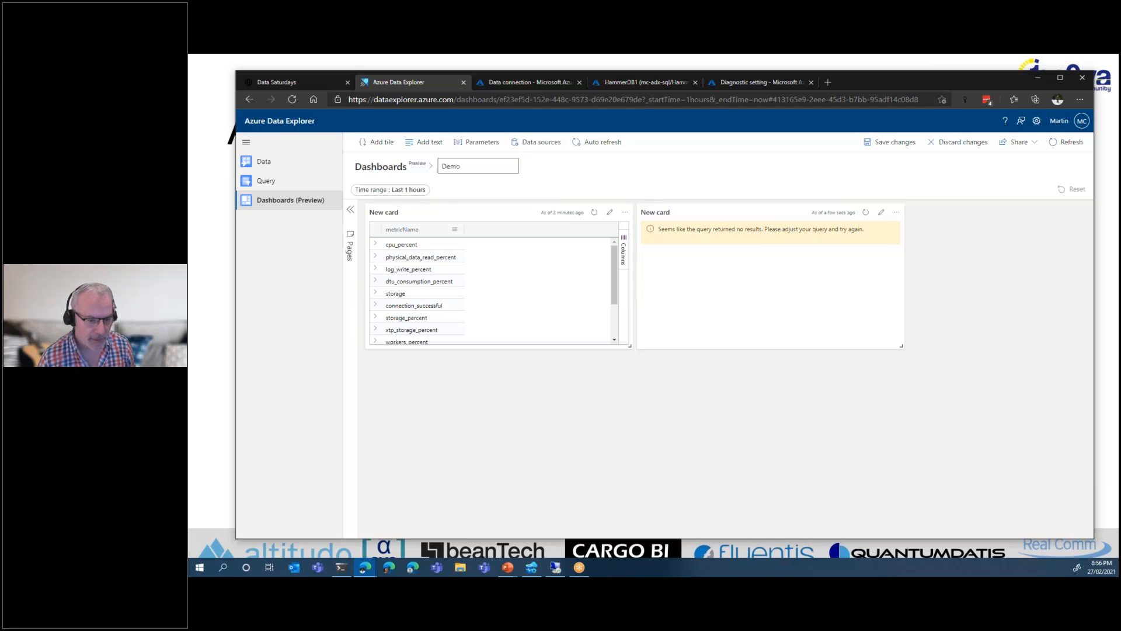
{"action": "left_click", "coordinate": [977, 66]}
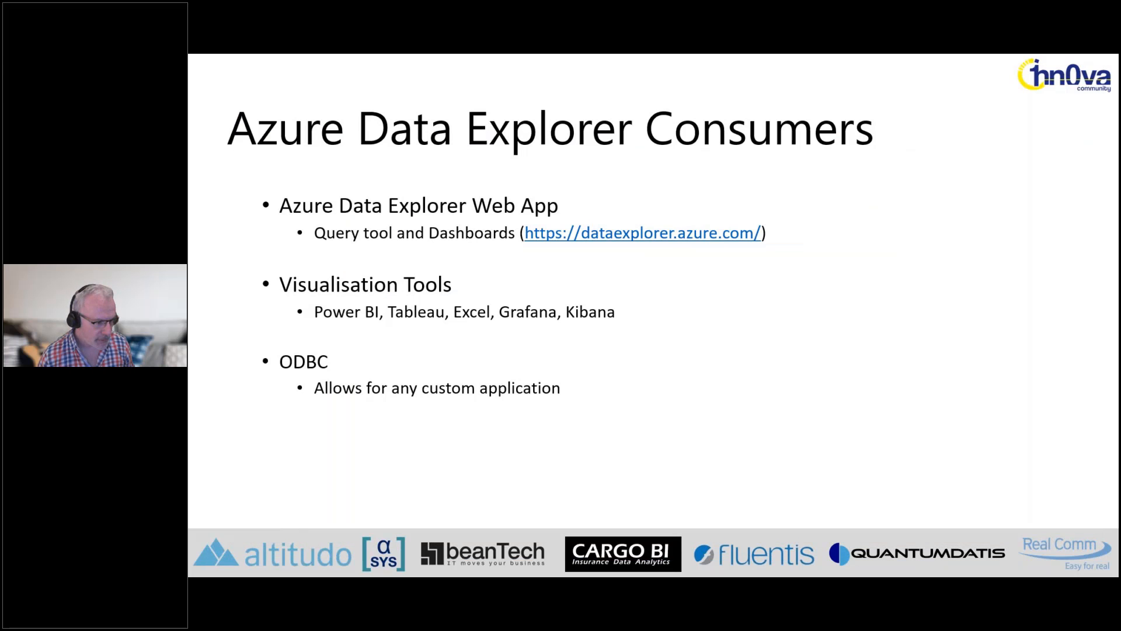
{"action": "key", "text": "Right"}
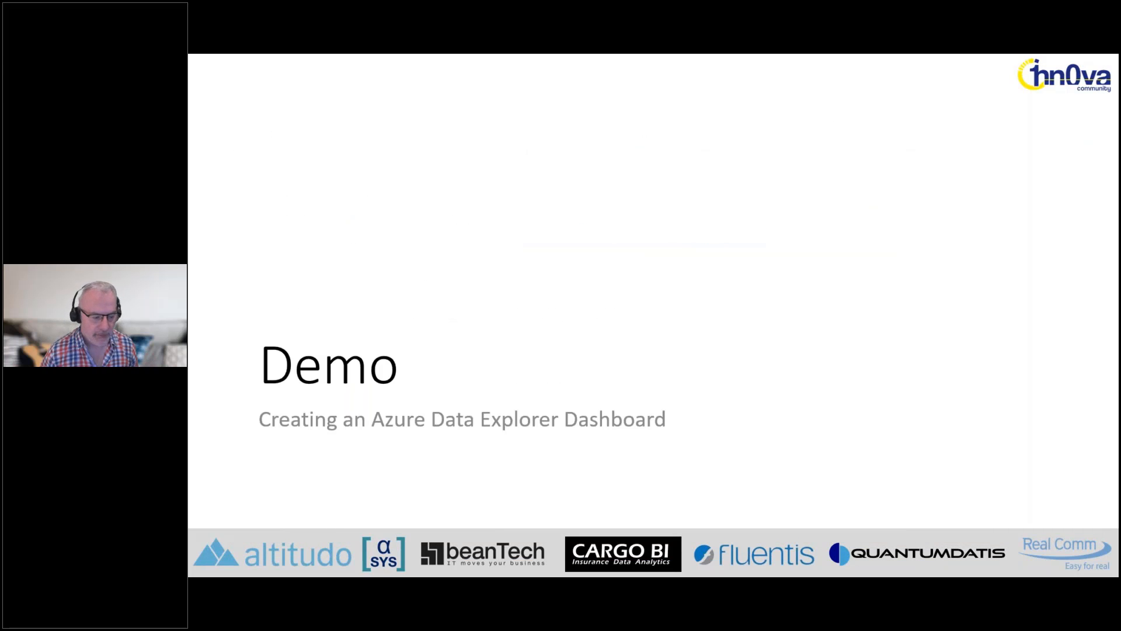
{"action": "key", "text": "Right"}
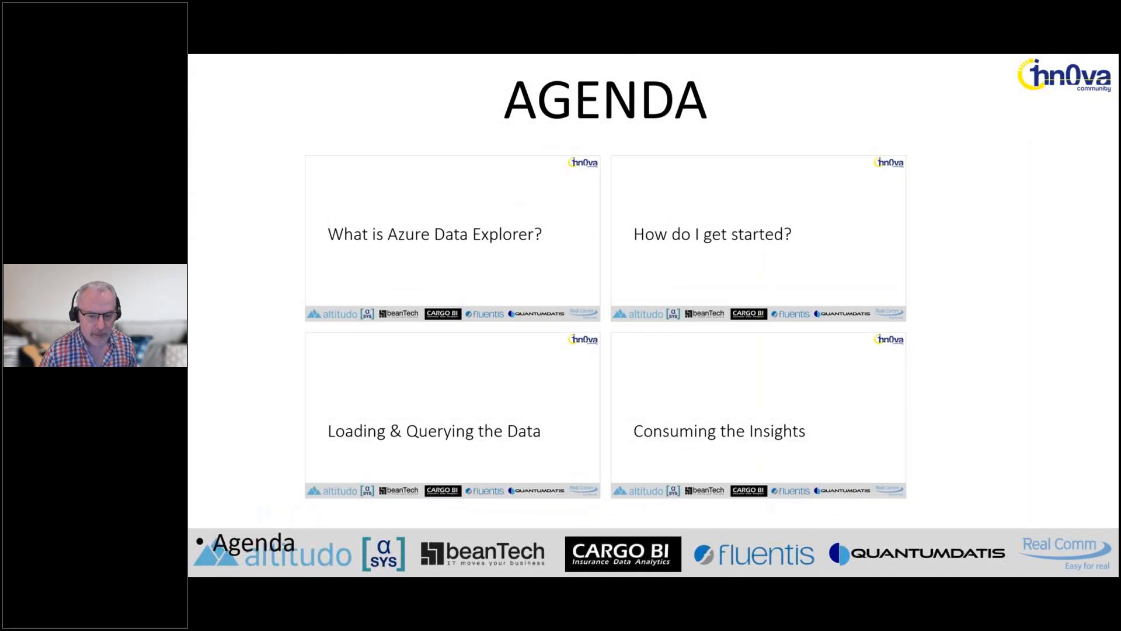
{"action": "key", "text": "Right"}
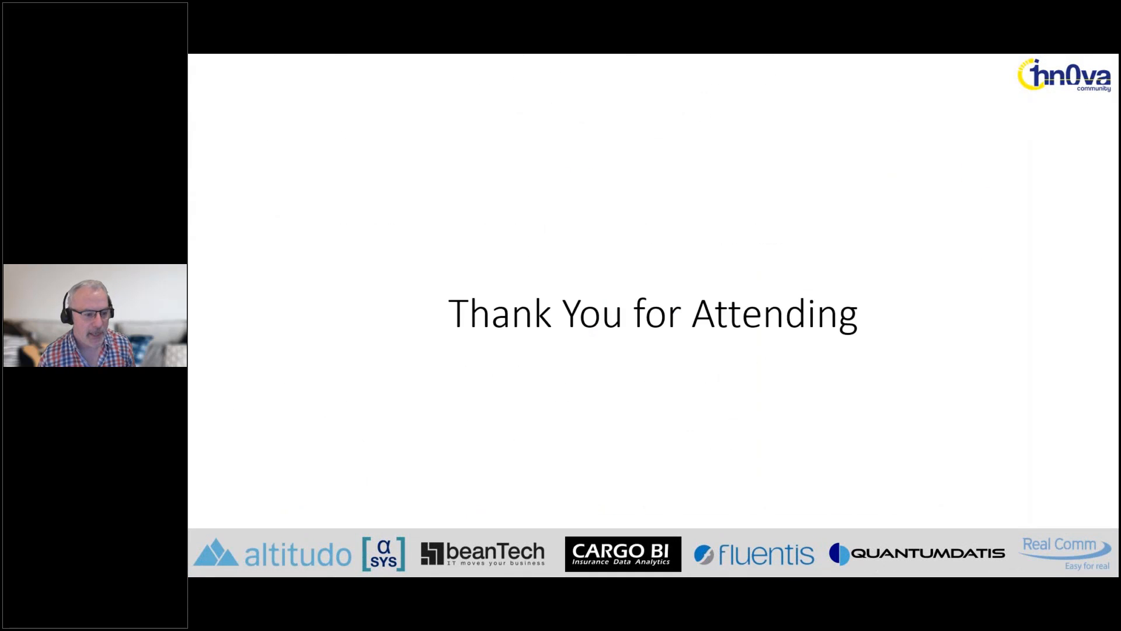